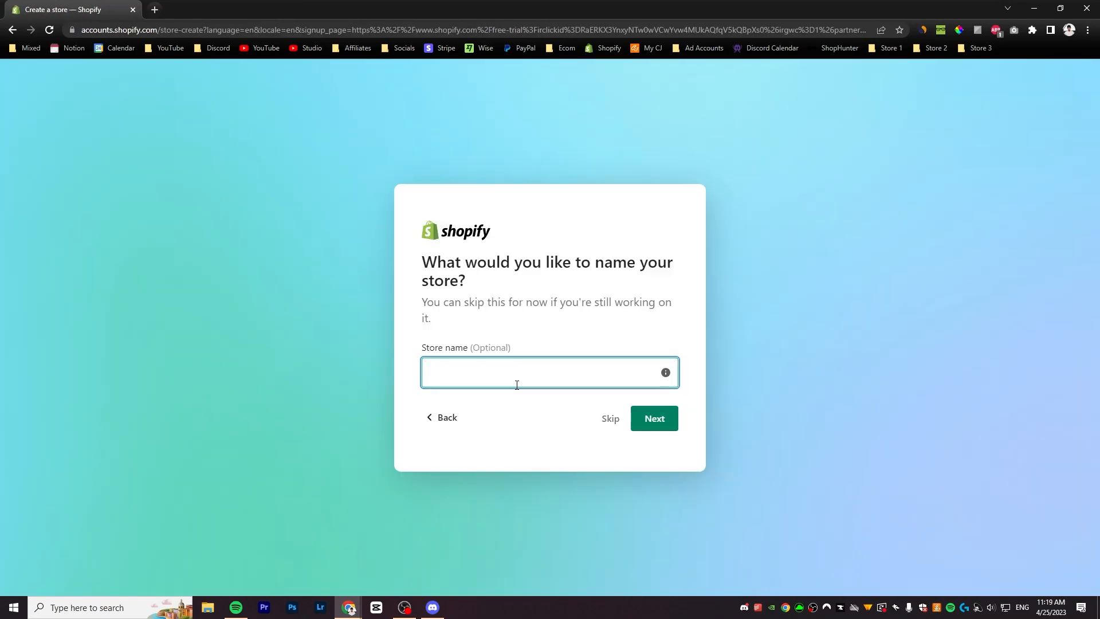
# Name the new store PowerHooks and continue the store setup
pyautogui.write('PowerHooks')
pyautogui.click(517, 390)
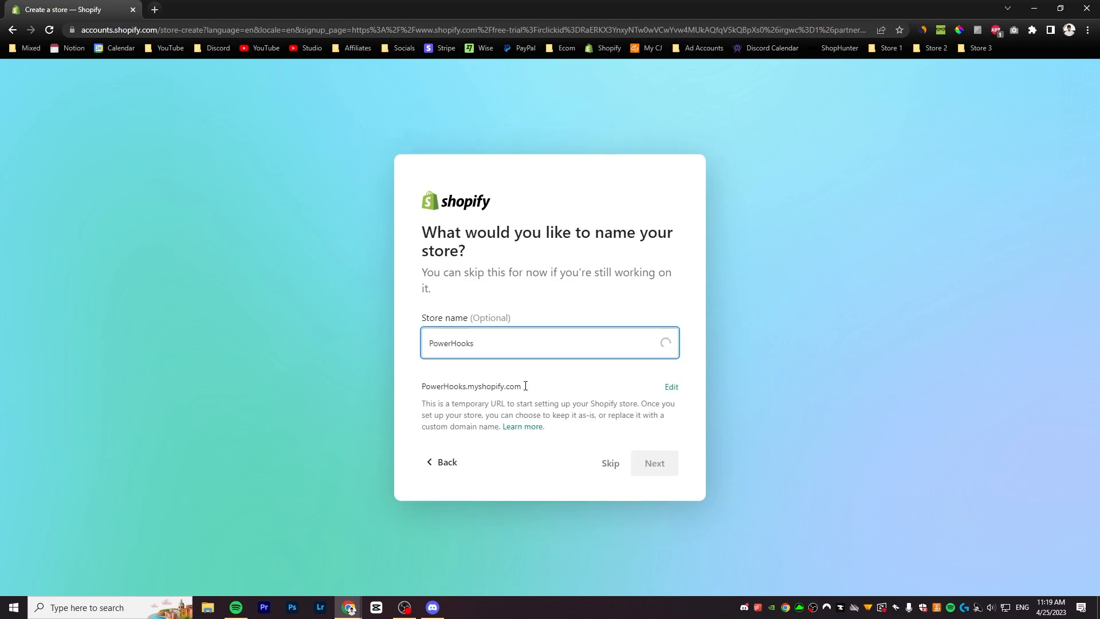
pyautogui.click(659, 464)
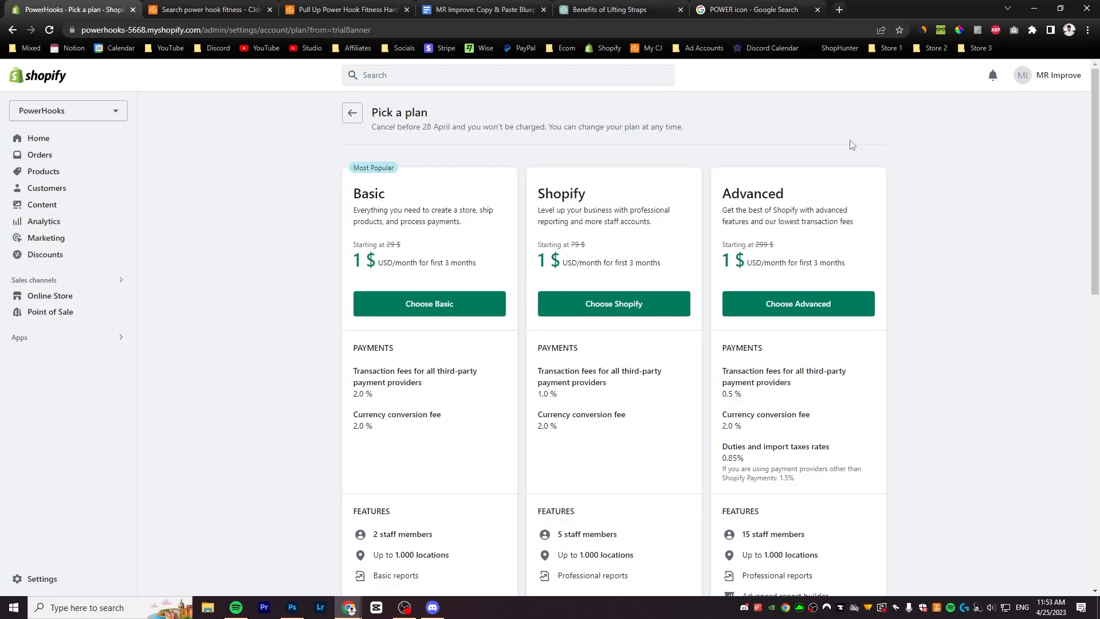
# Compare the prices, transaction fees and features of the Basic, Shopify and Advanced plans
pyautogui.scroll(-3, 845, 464)
pyautogui.scroll(-3, 909, 426)
pyautogui.scroll(6, 899, 424)
pyautogui.moveTo(873, 272); pyautogui.dragTo(848, 256)
pyautogui.click(849, 339)
pyautogui.click(816, 395)
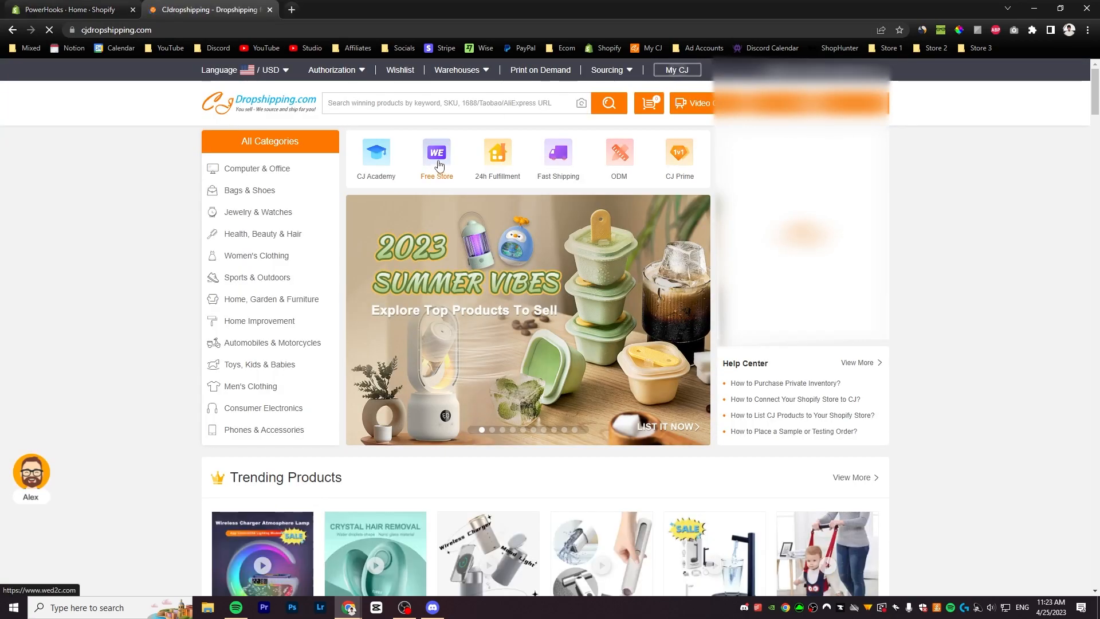
# Open the list of authorized Shopify stores in the My CJ dashboard
pyautogui.moveTo(273, 342)
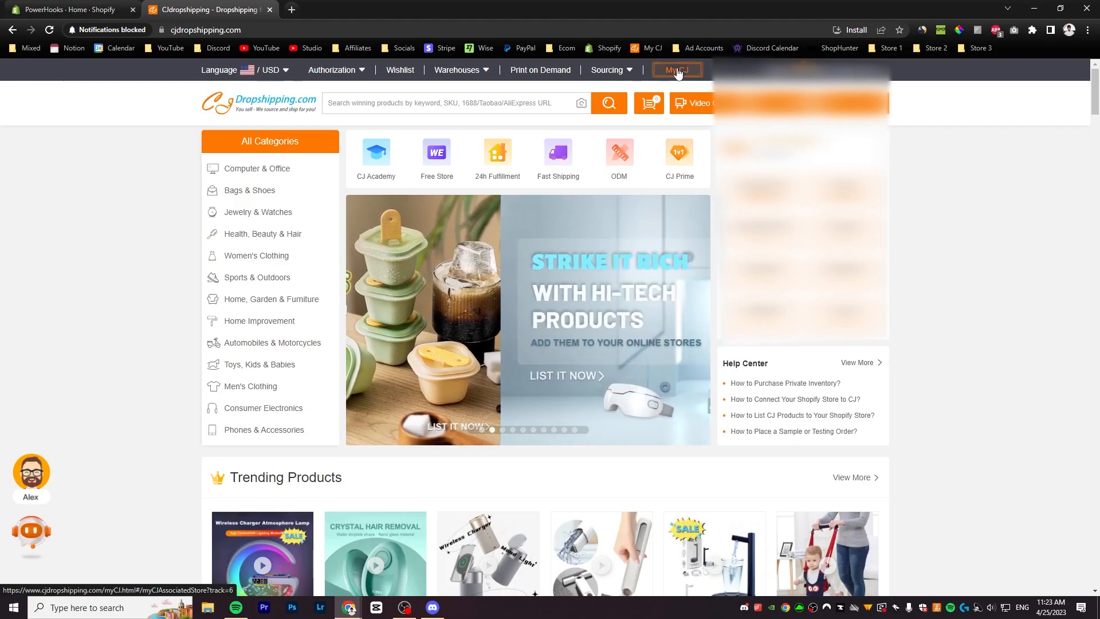
pyautogui.click(677, 71)
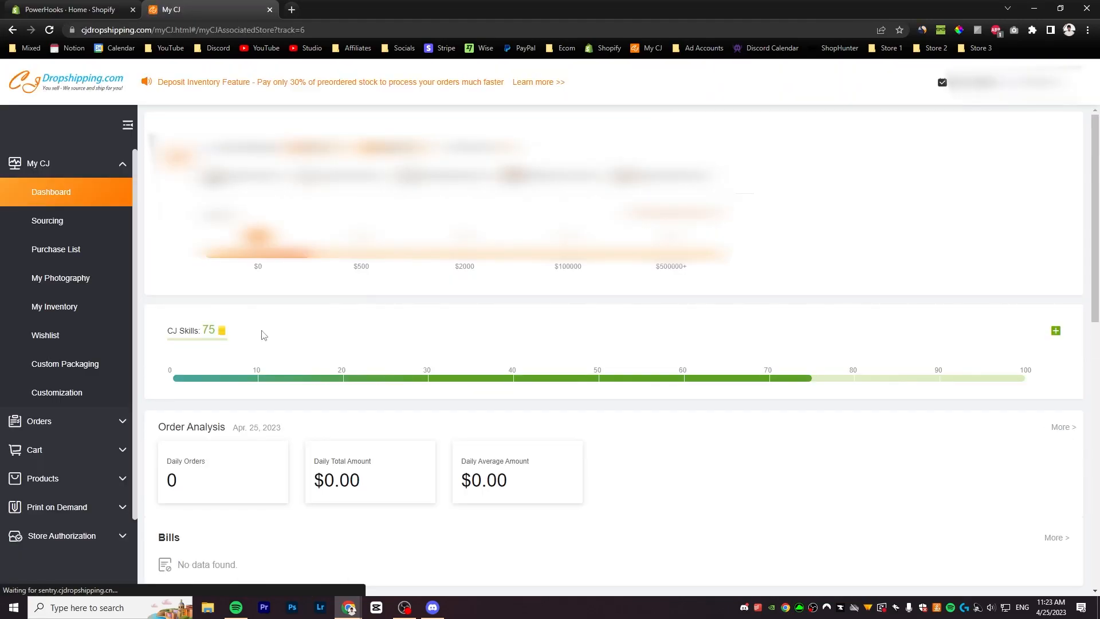
pyautogui.scroll(-2, 81, 375)
pyautogui.click(113, 445)
pyautogui.scroll(-4, 113, 445)
pyautogui.click(69, 246)
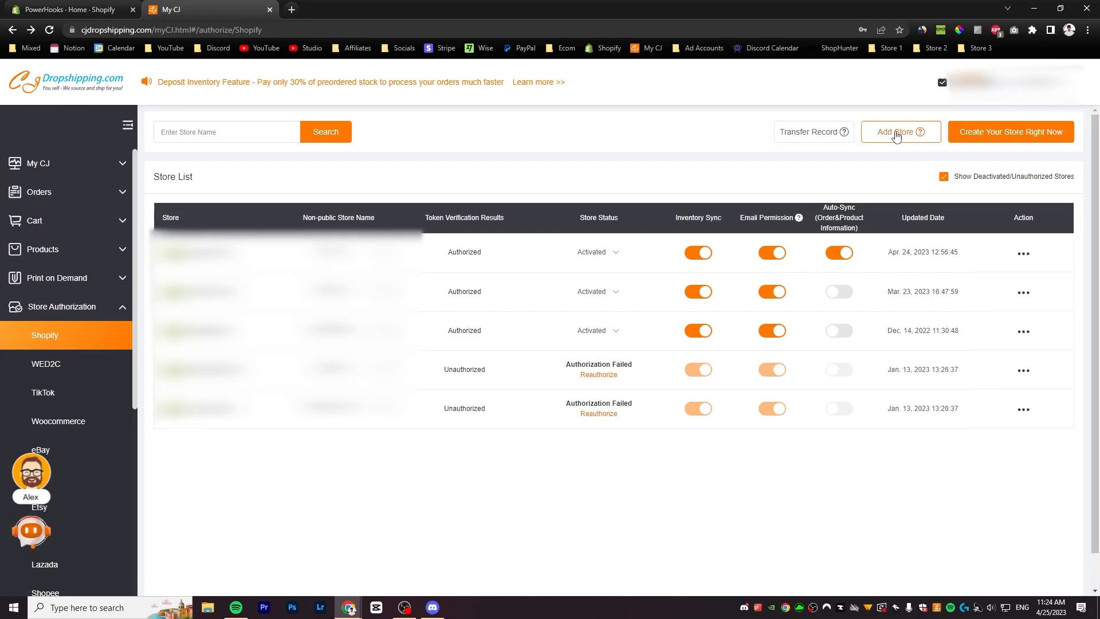
# Add a Shopify store to CJdropshipping by installing its app on the PowerHooks store
pyautogui.click(897, 133)
pyautogui.click(731, 477)
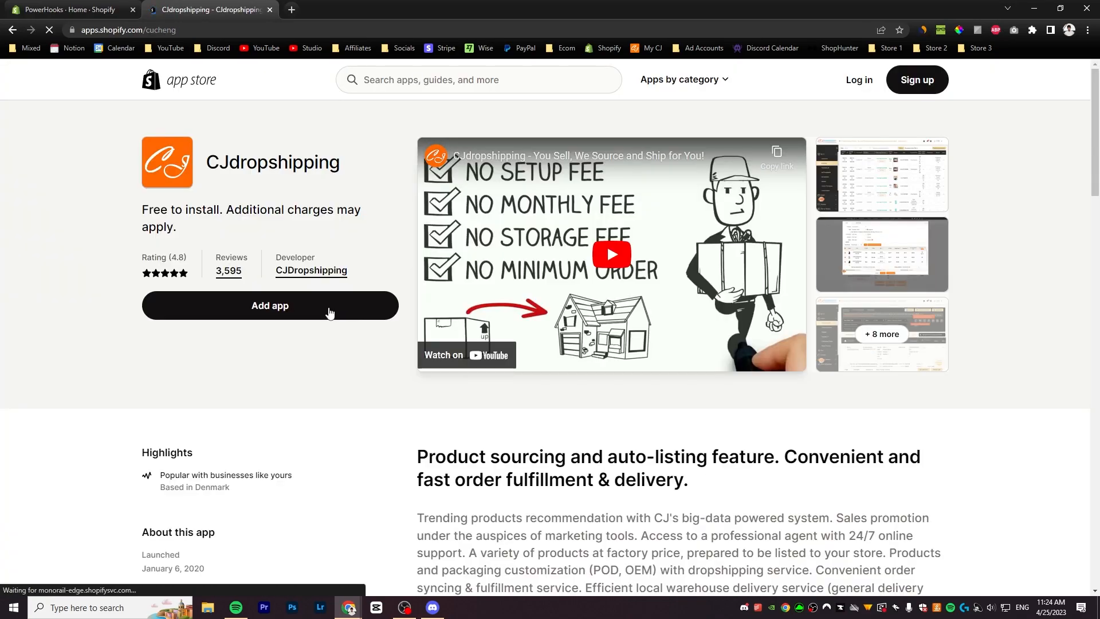
pyautogui.click(329, 313)
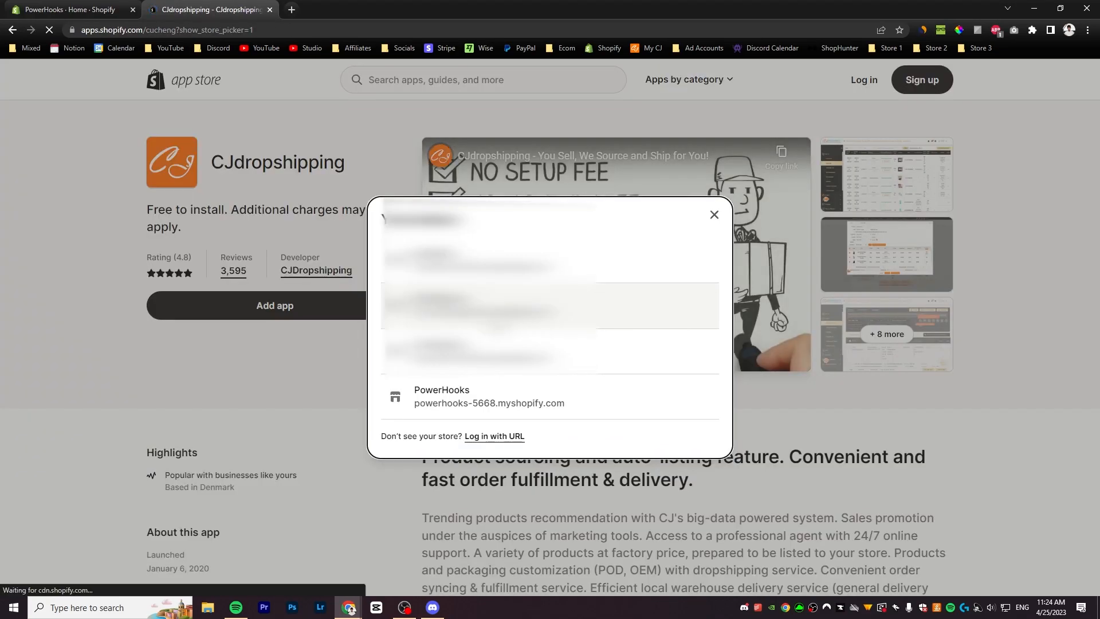
pyautogui.click(588, 398)
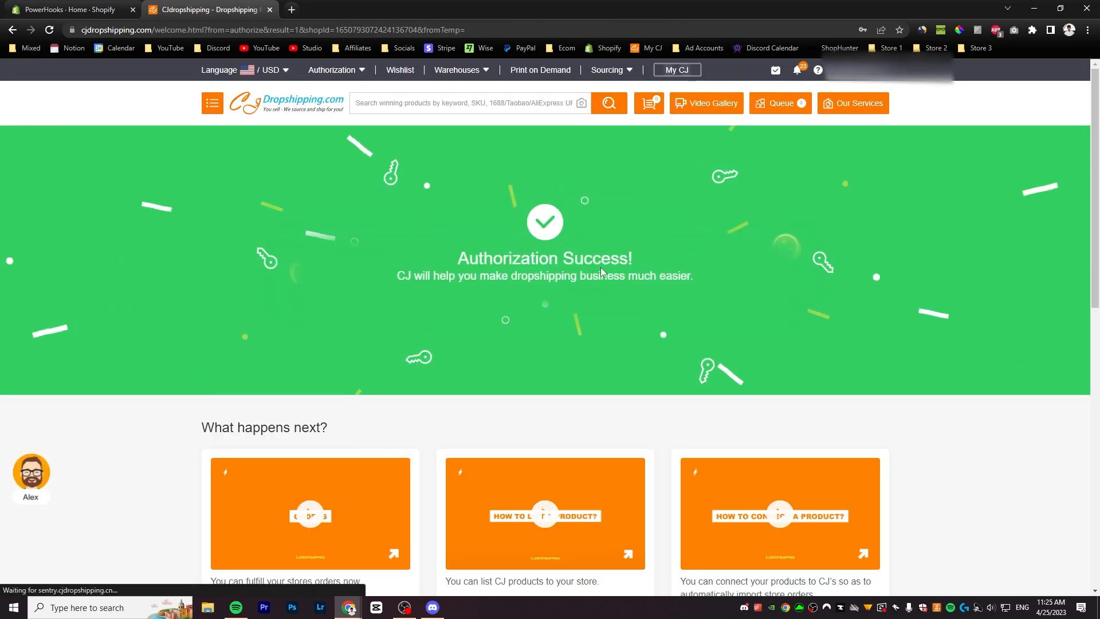
# Search CJdropshipping for "power hook fitness" and open the Pull Up Power Hook Fitness product priced at $4.12
pyautogui.click(471, 109)
pyautogui.write('power hook fitness')
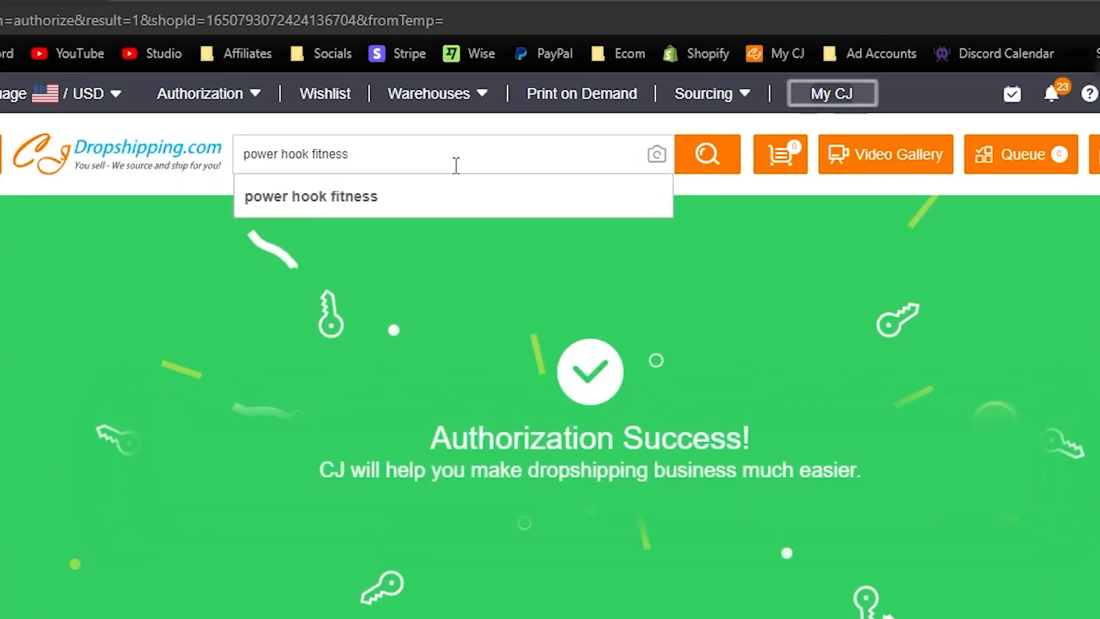
pyautogui.press('Return')
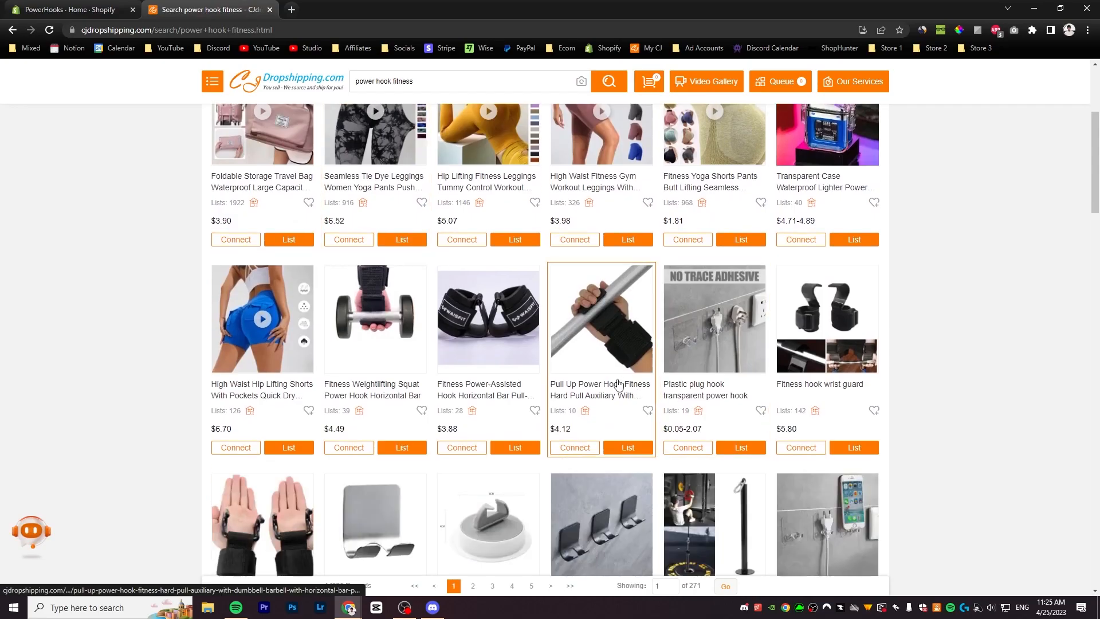
pyautogui.click(601, 355)
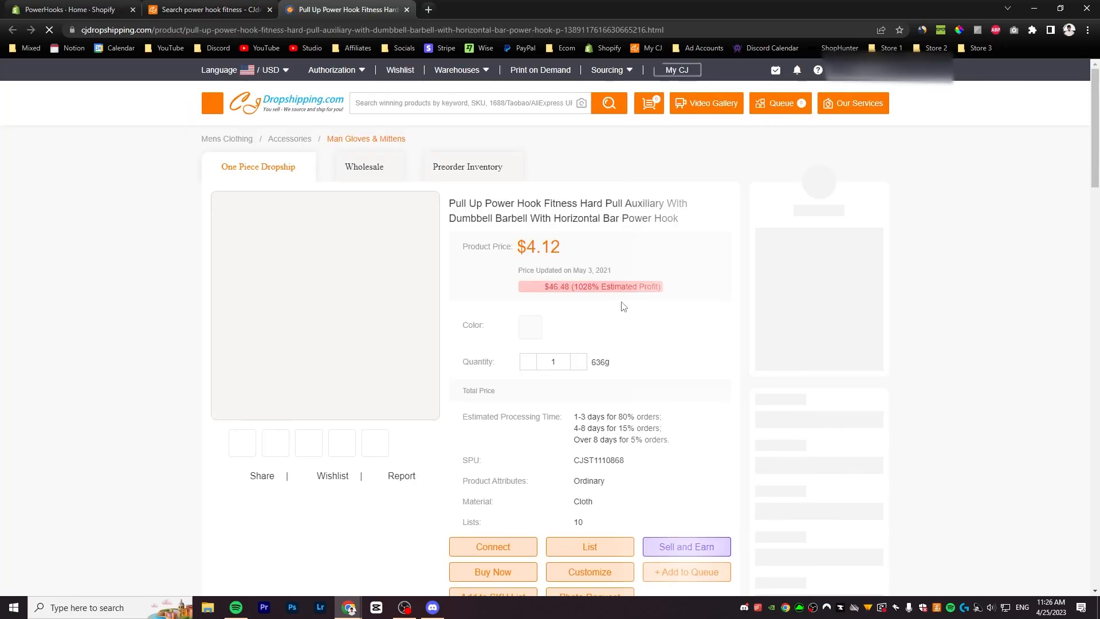
# Start listing the product to the powerhooks-5668 store with product type Lifting Straps and vendor PowerHook
pyautogui.scroll(-2, 602, 367)
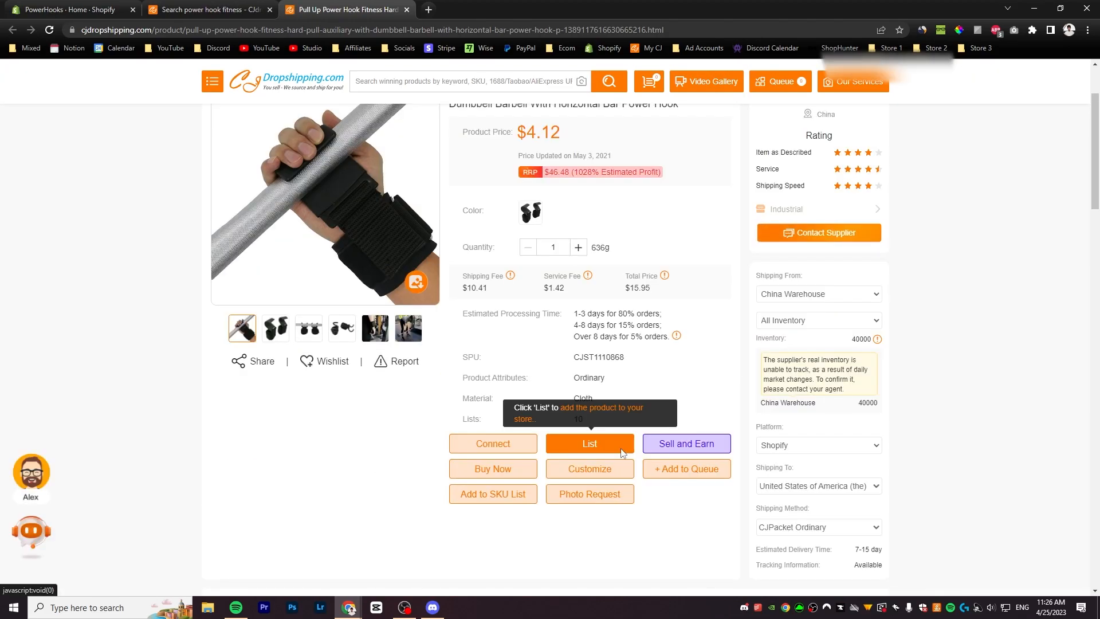
pyautogui.click(585, 443)
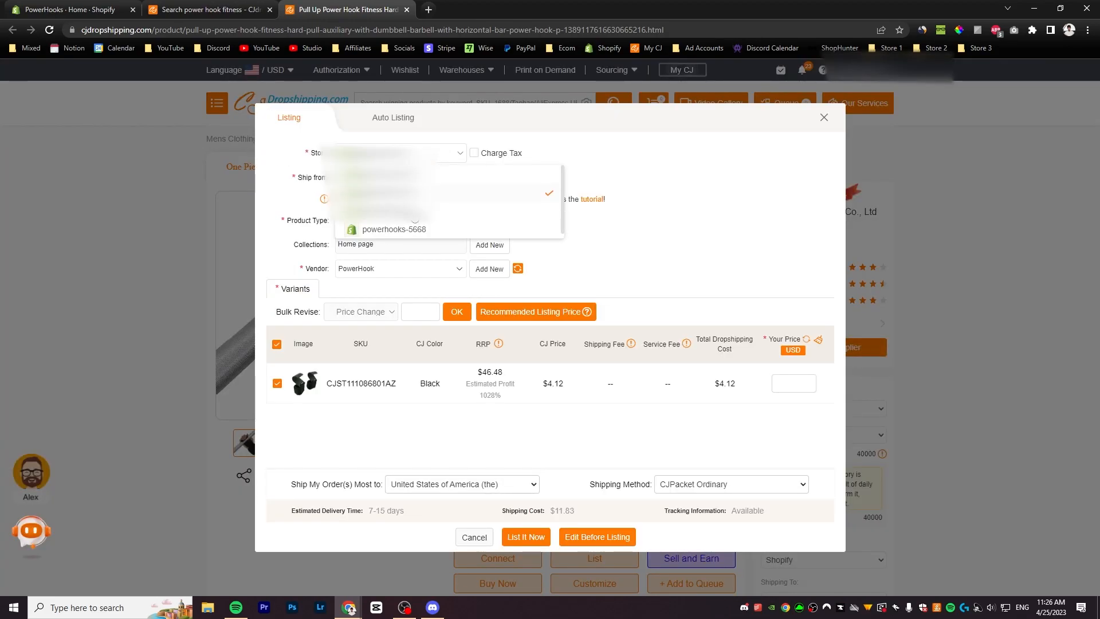
pyautogui.click(409, 230)
pyautogui.click(489, 223)
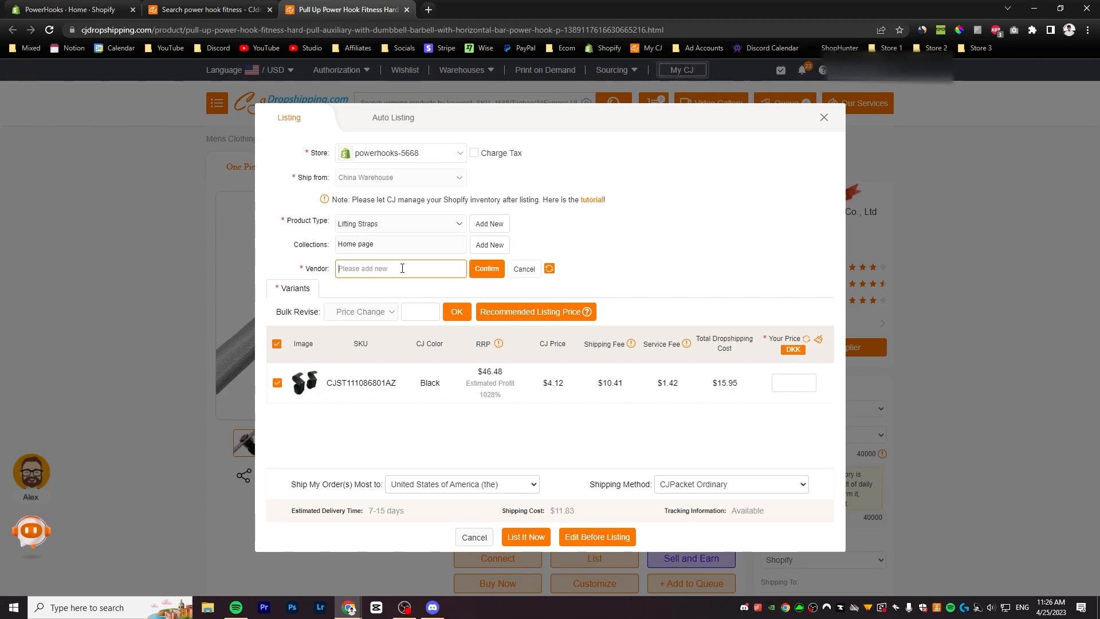
pyautogui.click(486, 269)
# Set the black variant's selling price to 34.95 and list the product in the store
pyautogui.click(801, 383)
pyautogui.write('34.95')
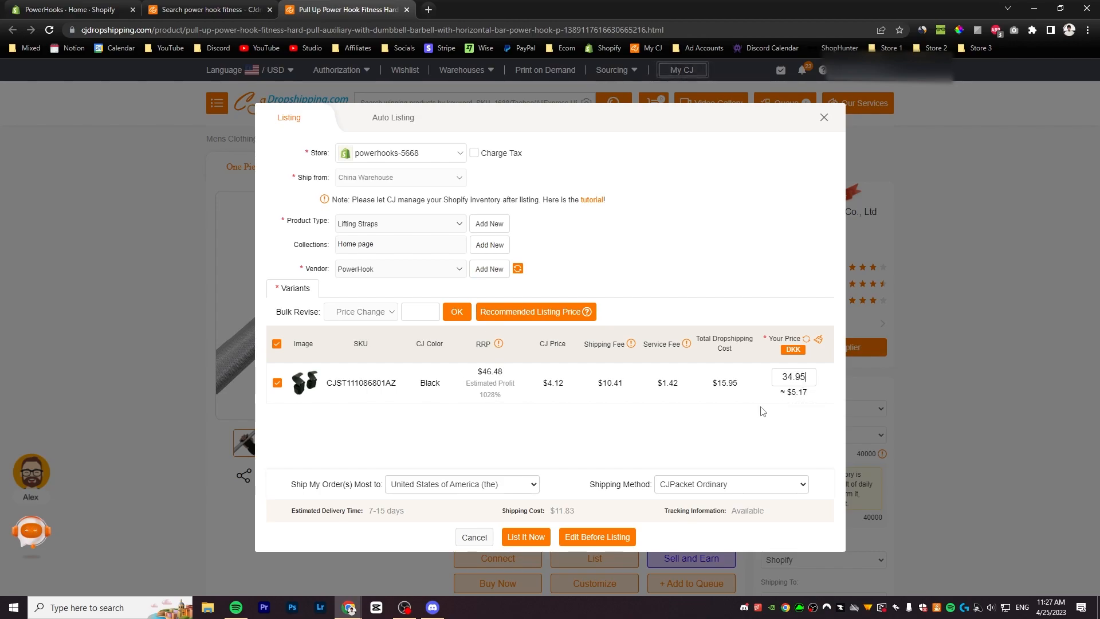
pyautogui.click(700, 431)
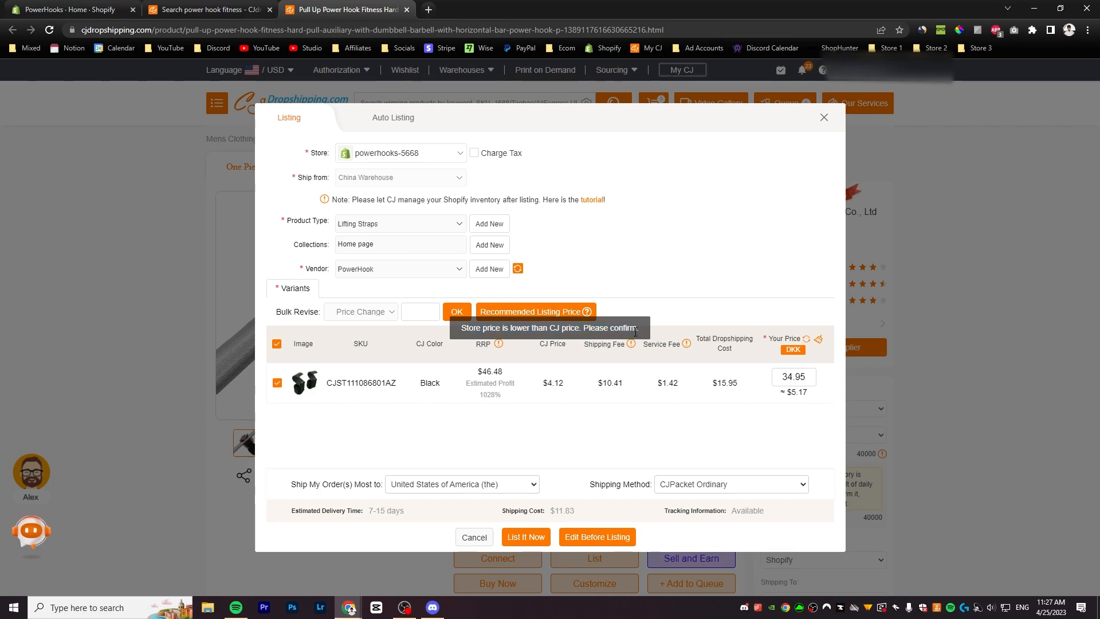
pyautogui.click(526, 539)
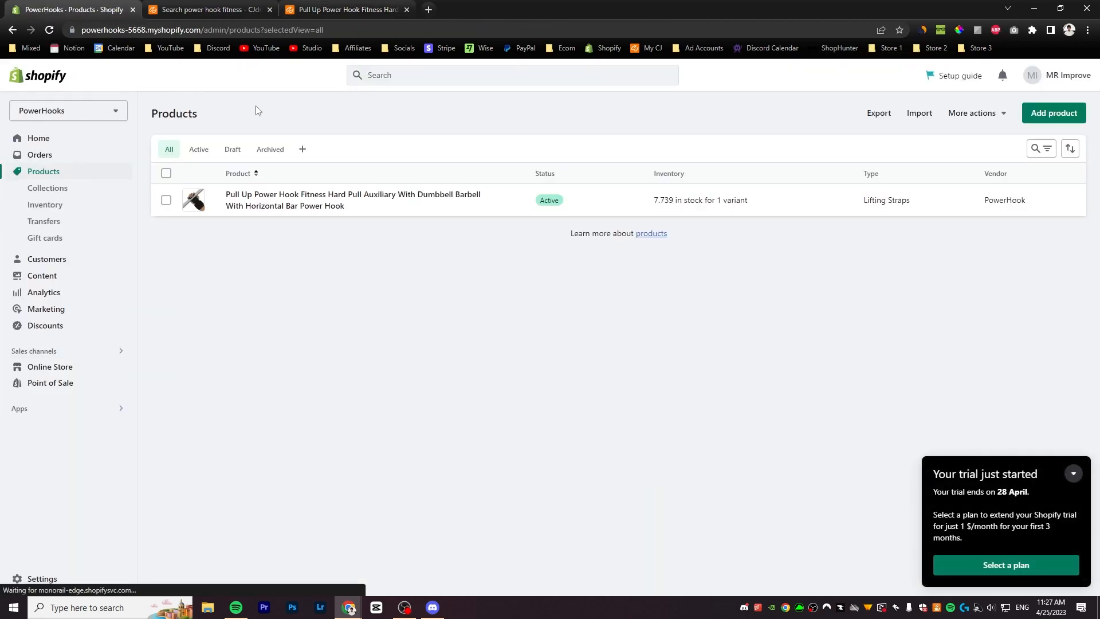
# Open the imported product in Shopify, clear its description and retitle it "The Original Power Hooks"
pyautogui.click(604, 209)
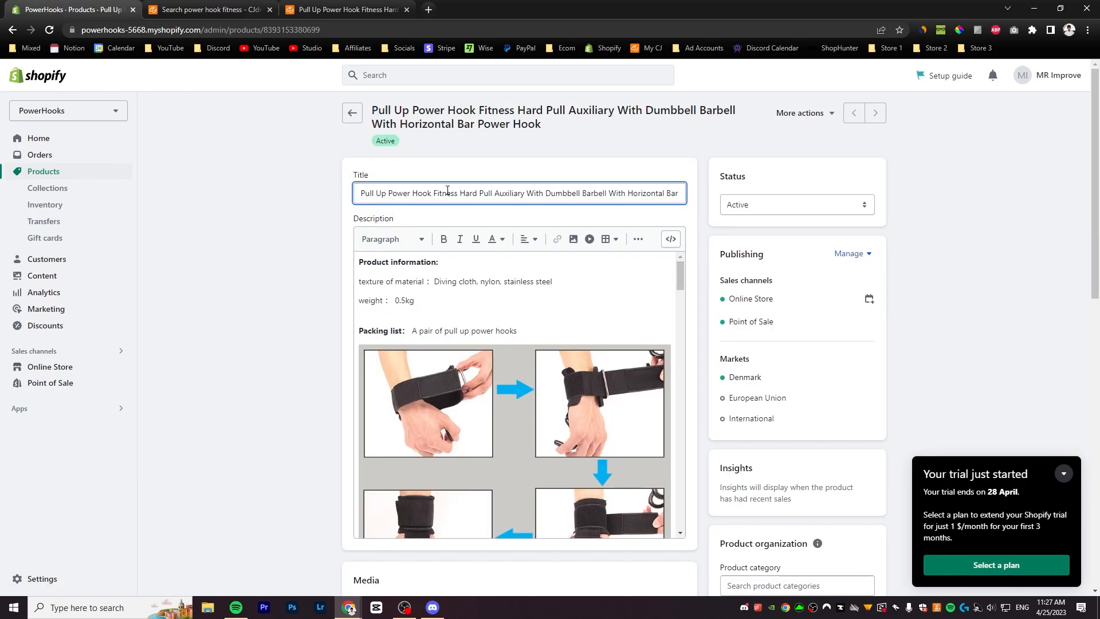
pyautogui.click(477, 298)
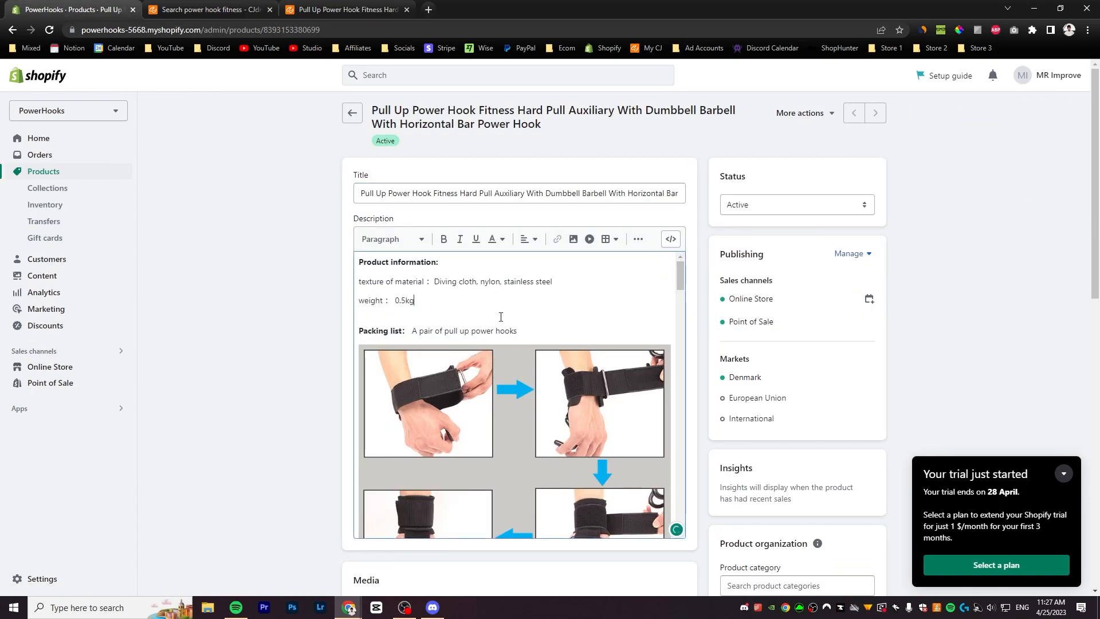
pyautogui.hotkey('ctrl', 'a')
pyautogui.press('BackSpace')
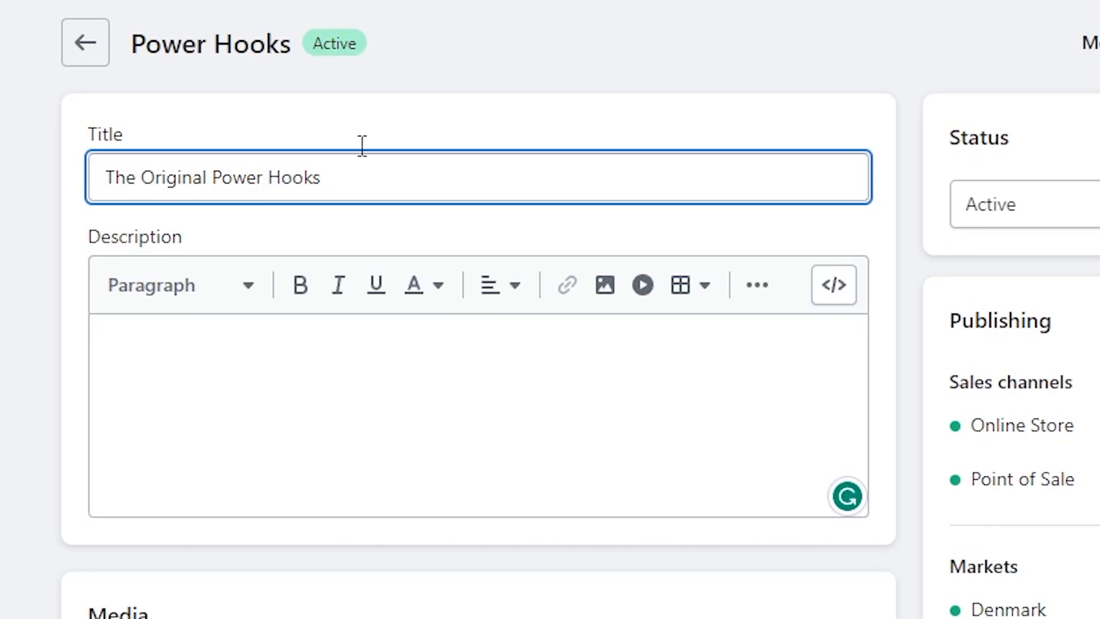
pyautogui.click(360, 142)
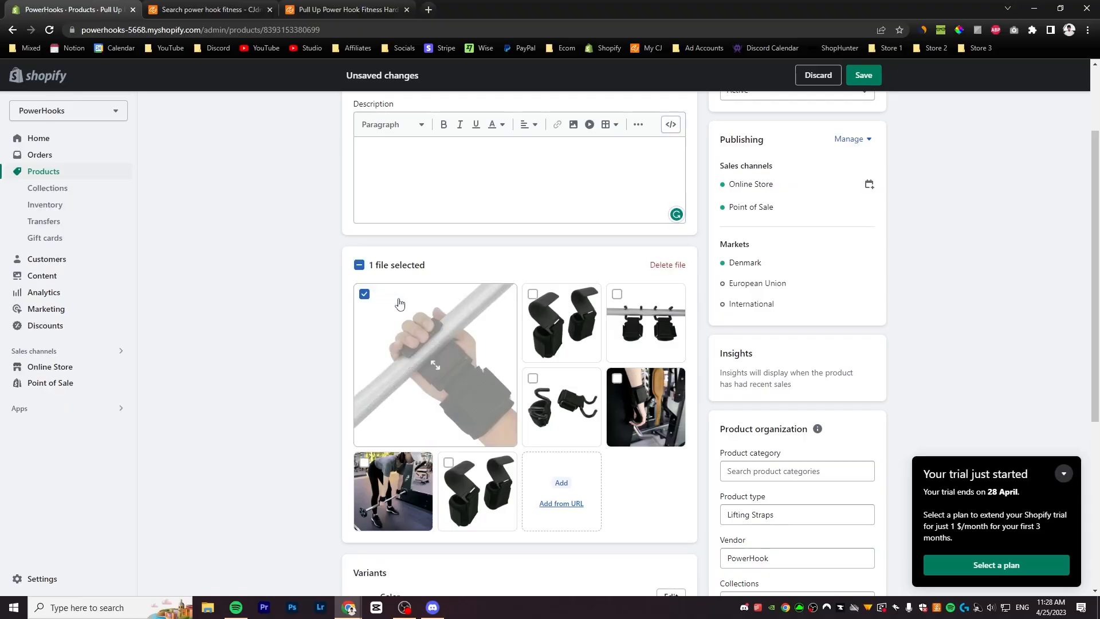
# Delete all seven supplier images from the product's media
pyautogui.click(533, 295)
pyautogui.click(617, 295)
pyautogui.click(619, 378)
pyautogui.click(533, 378)
pyautogui.click(448, 462)
pyautogui.click(364, 462)
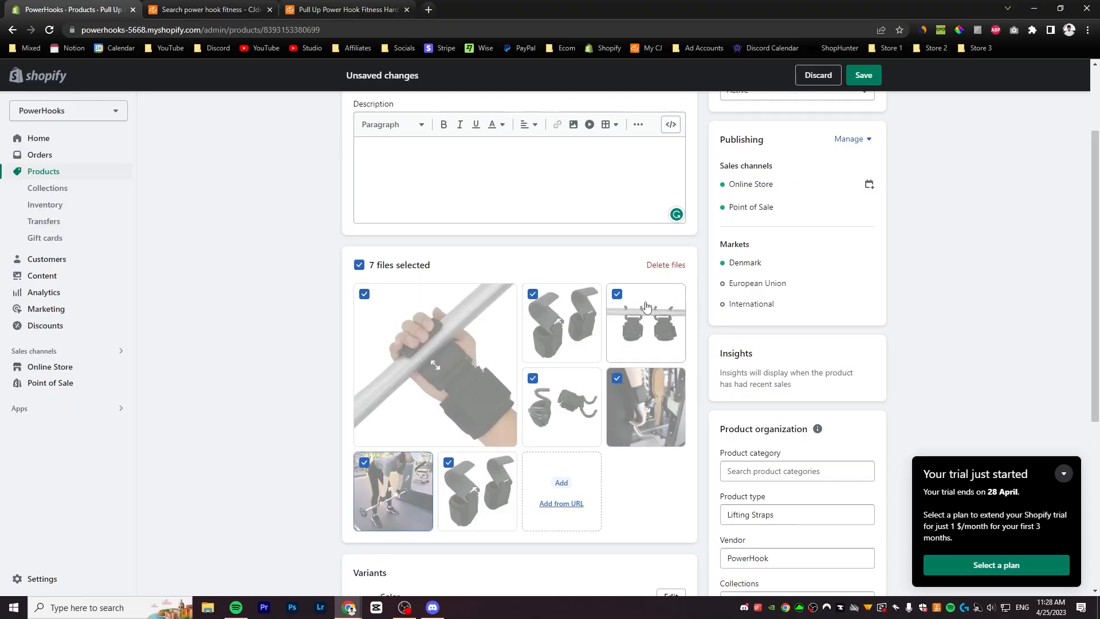
pyautogui.click(675, 267)
pyautogui.click(695, 365)
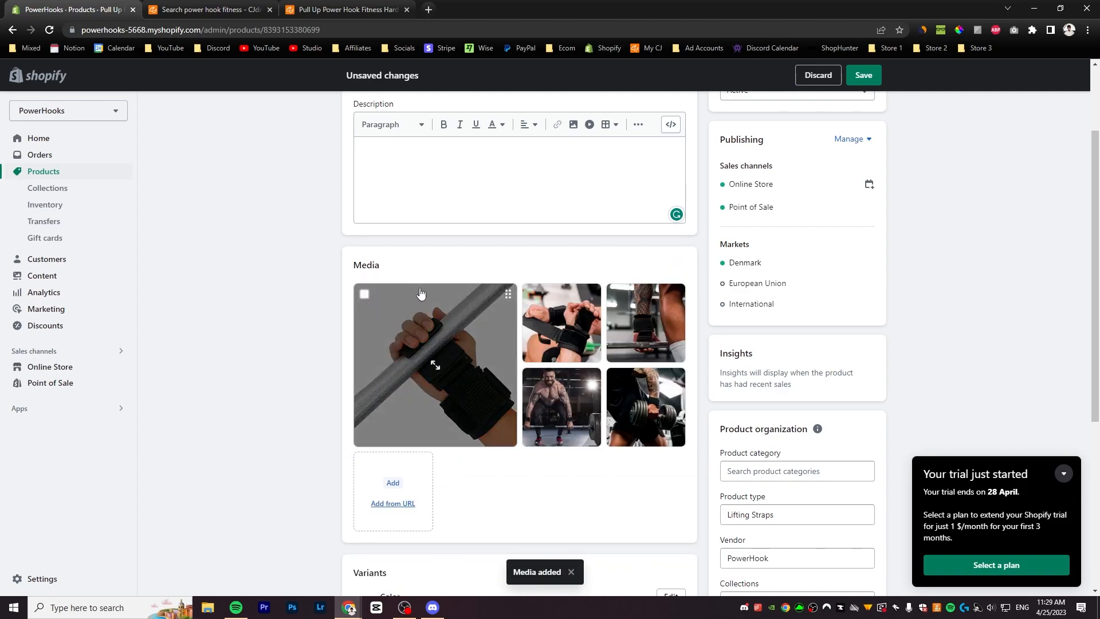
# Remove the Color option from the product's variants
pyautogui.scroll(-4, 426, 339)
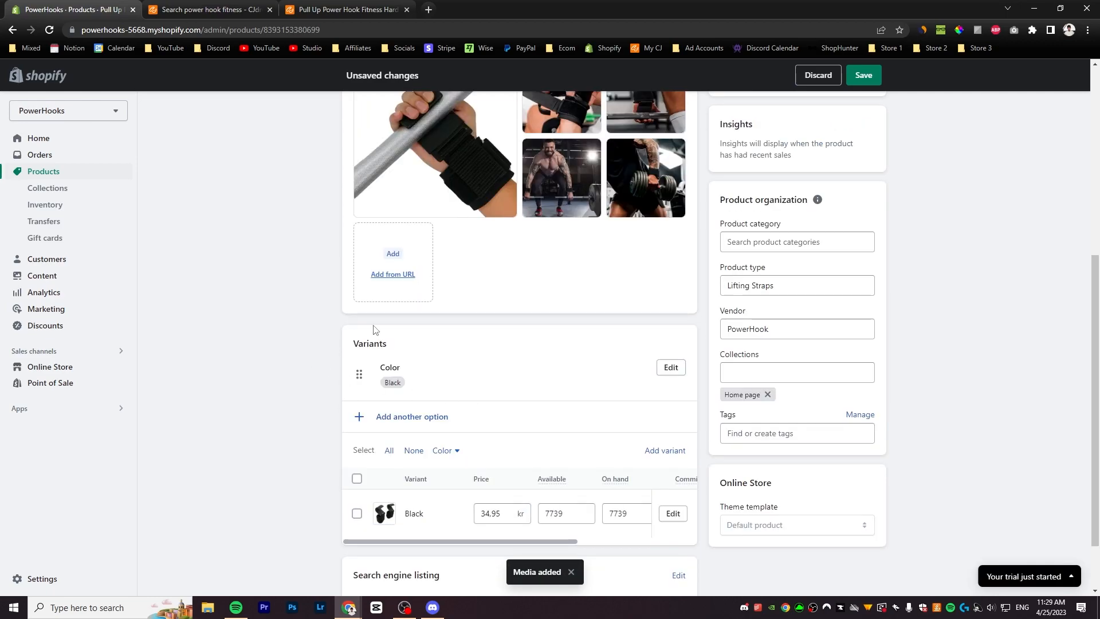
pyautogui.click(672, 368)
pyautogui.click(678, 383)
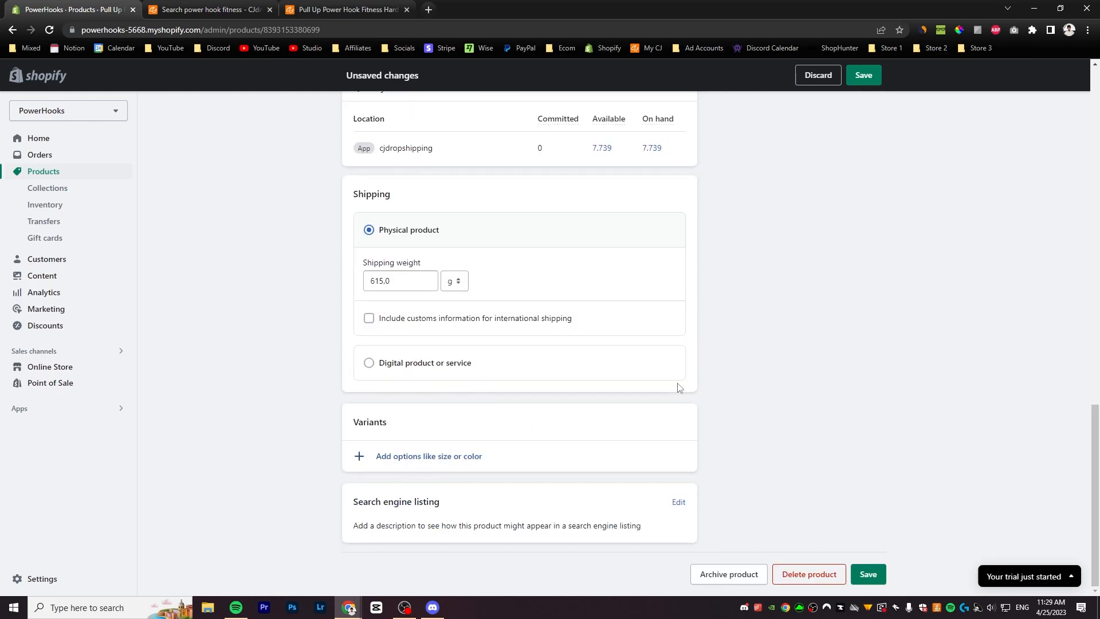
# Set the product's compare-at price to $70.00
pyautogui.scroll(8, 687, 407)
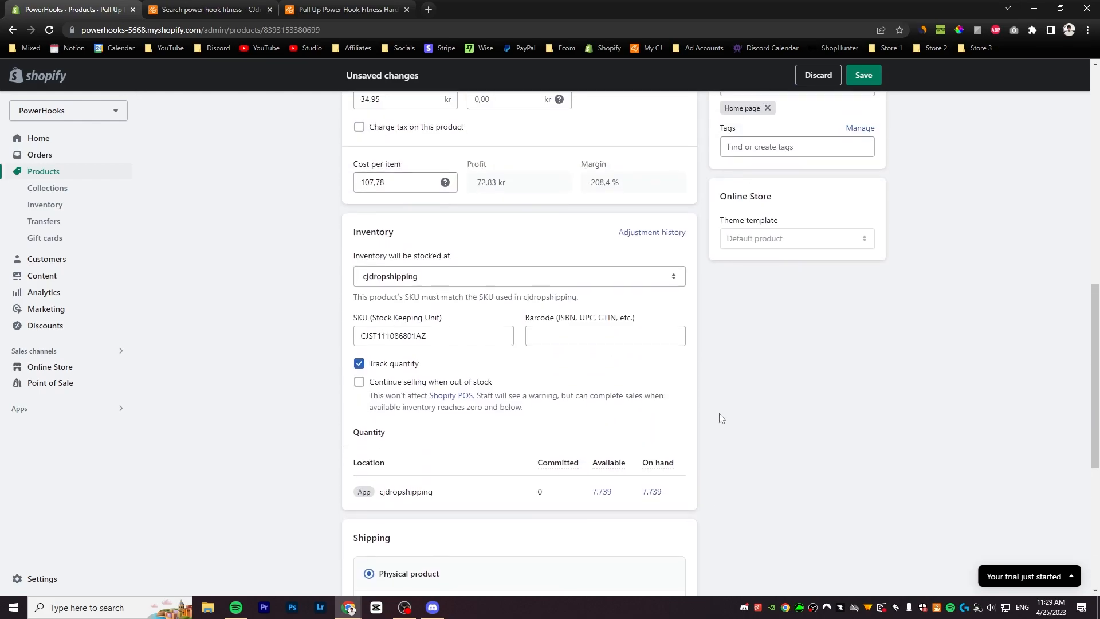
pyautogui.scroll(-2, 703, 430)
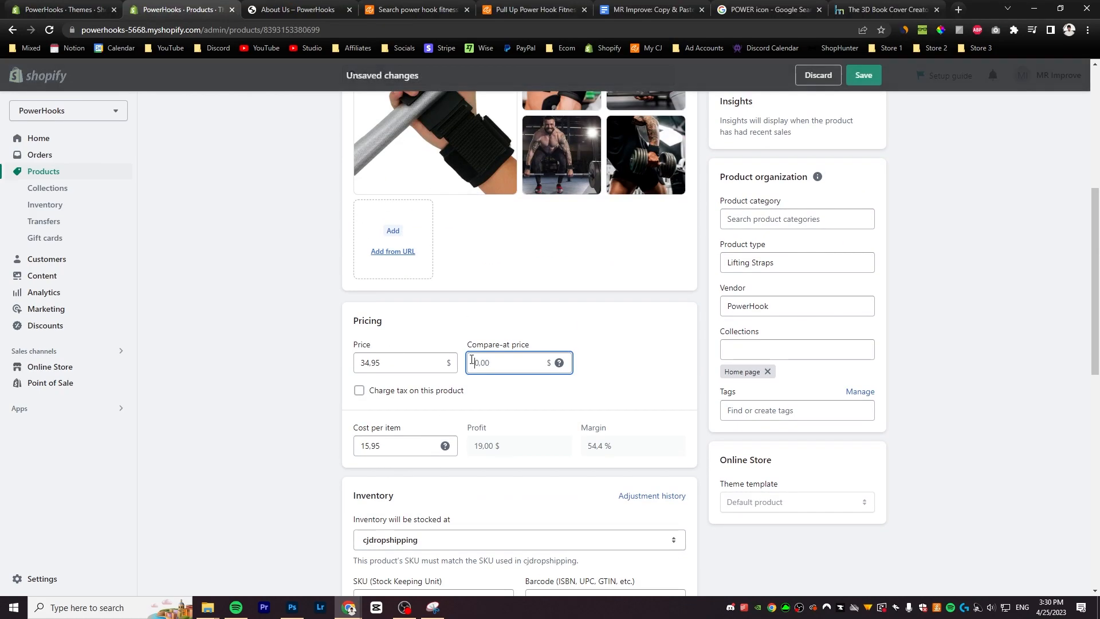
pyautogui.write('70.00')
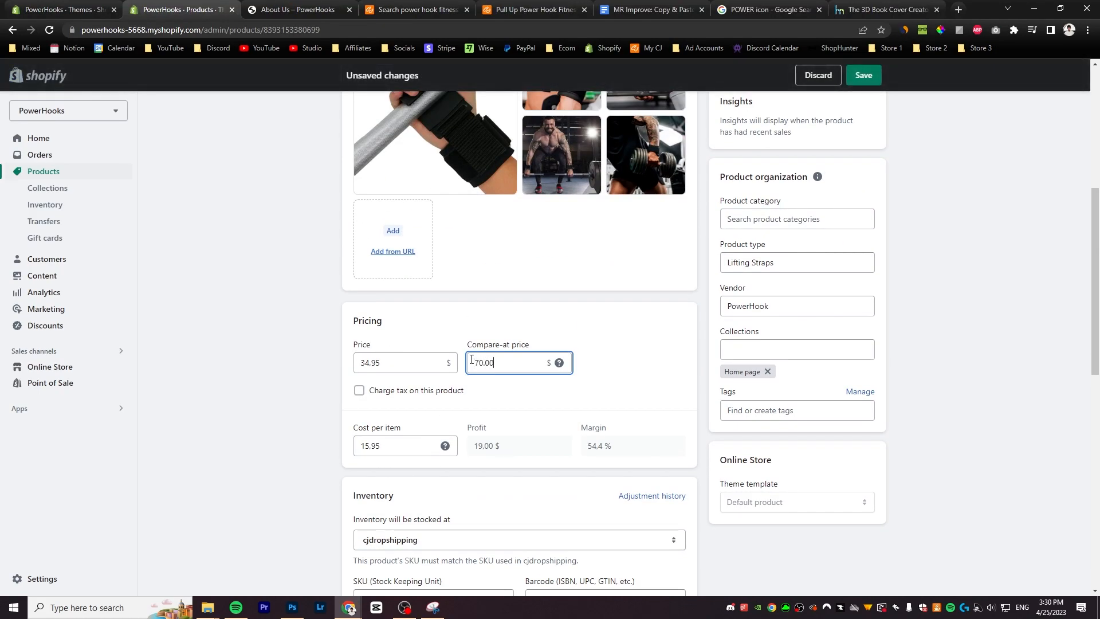
pyautogui.press('Return')
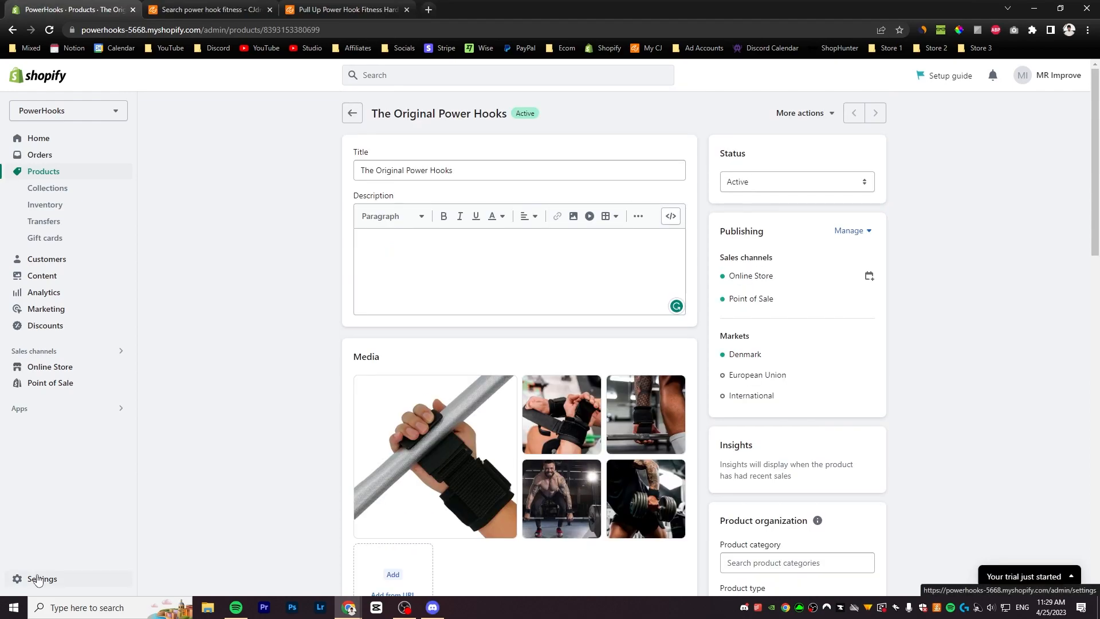
# Change the store currency to US dollars (USD) in the store settings and look over the product's storefront preview
pyautogui.click(42, 578)
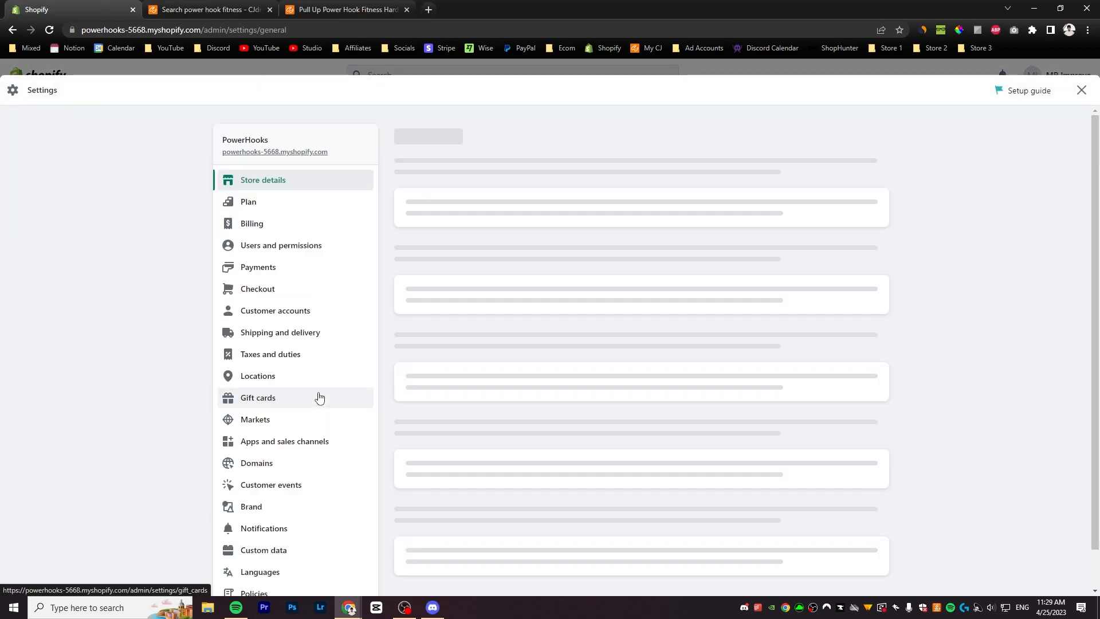
pyautogui.scroll(-2, 320, 397)
pyautogui.click(550, 400)
pyautogui.scroll(6, 550, 286)
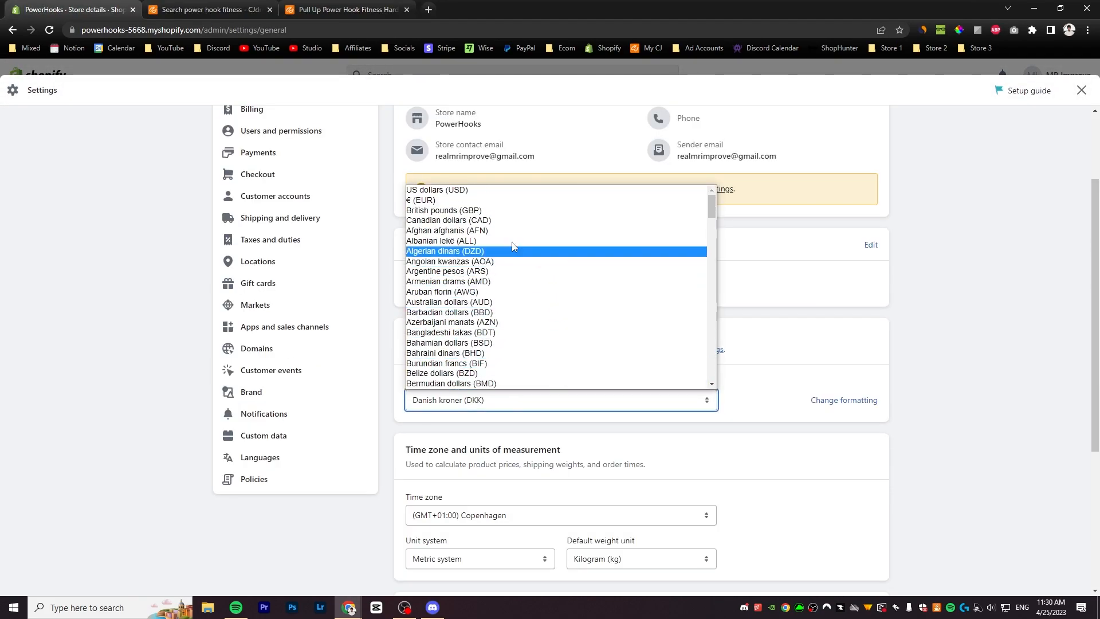
pyautogui.click(471, 193)
pyautogui.click(1073, 95)
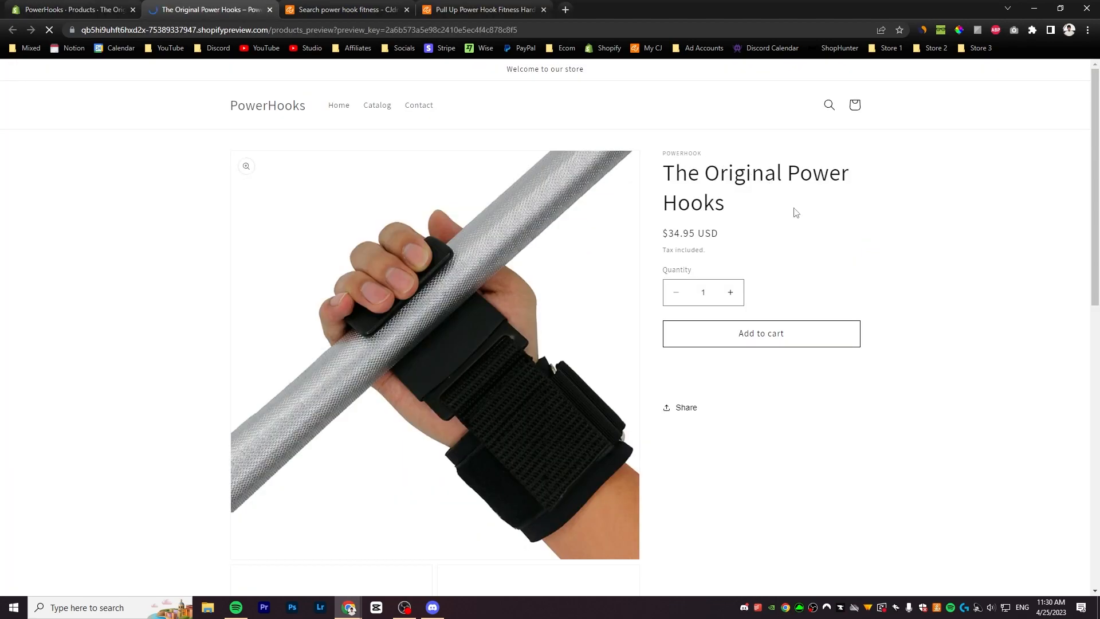
pyautogui.scroll(-8, 751, 459)
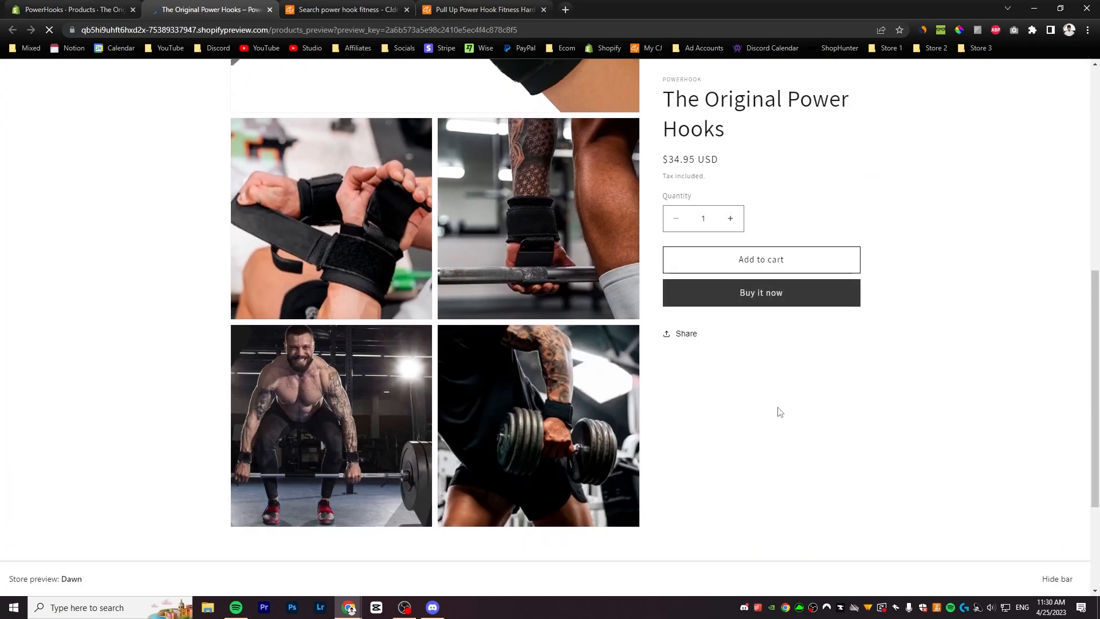
pyautogui.scroll(-3, 630, 453)
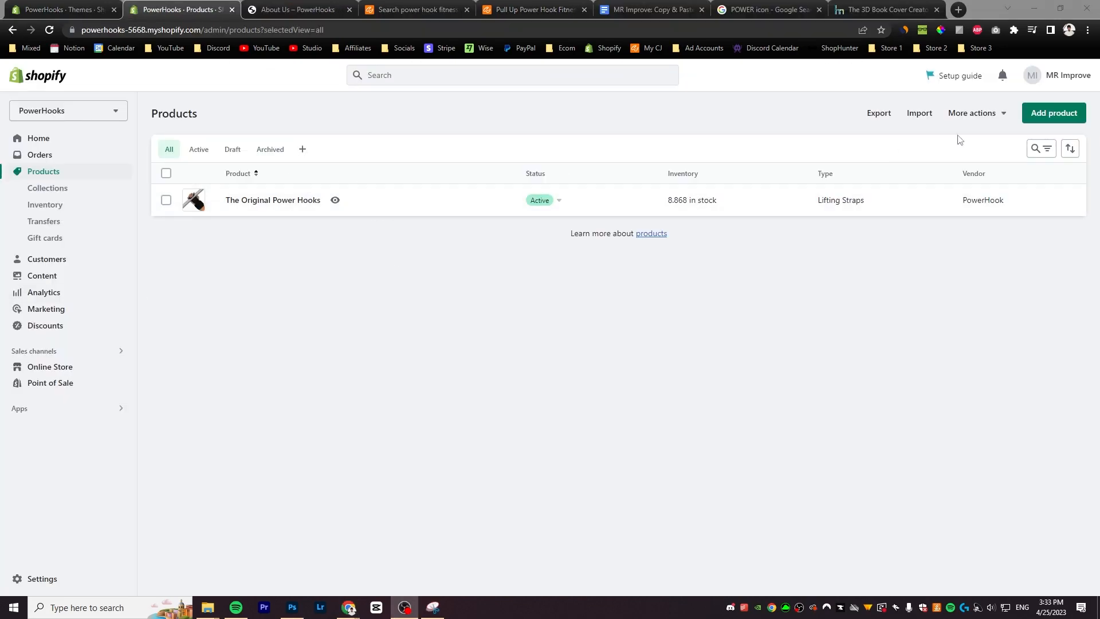
# Create a product titled "Priority Processing" and add its image to the media
pyautogui.click(1054, 112)
pyautogui.write('Priority Processing')
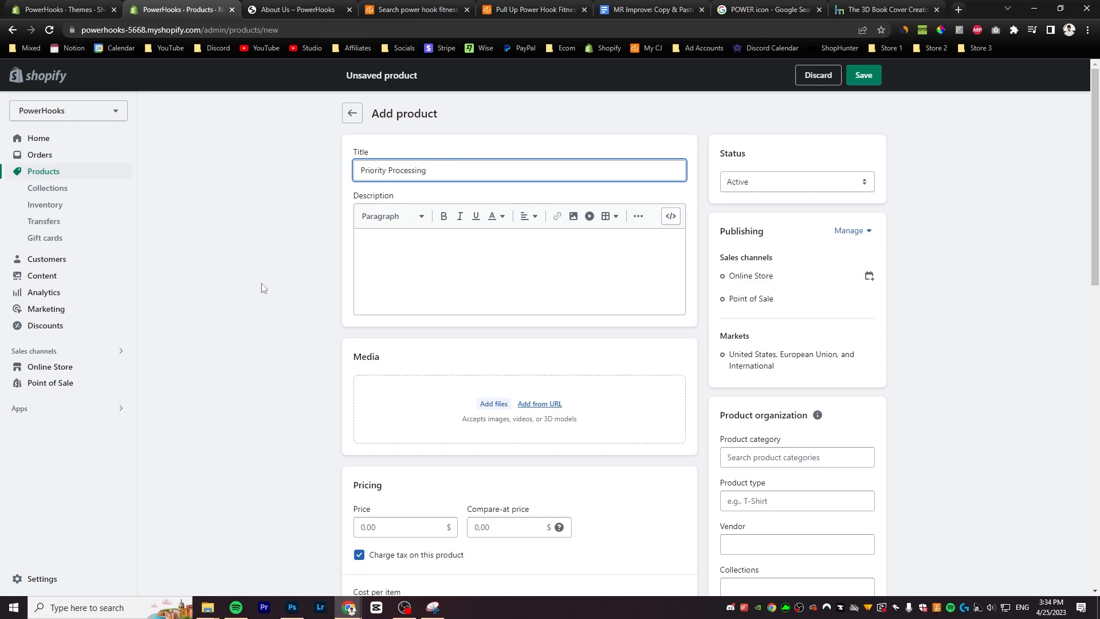
pyautogui.moveTo(265, 287); pyautogui.dragTo(435, 410)
pyautogui.scroll(-4, 452, 441)
pyautogui.click(394, 306)
pyautogui.click(414, 288)
pyautogui.click(316, 295)
# Set up a "Lifetime Warranty" product with a green check-mark image, no tax charged and a price of $4.95
pyautogui.click(523, 262)
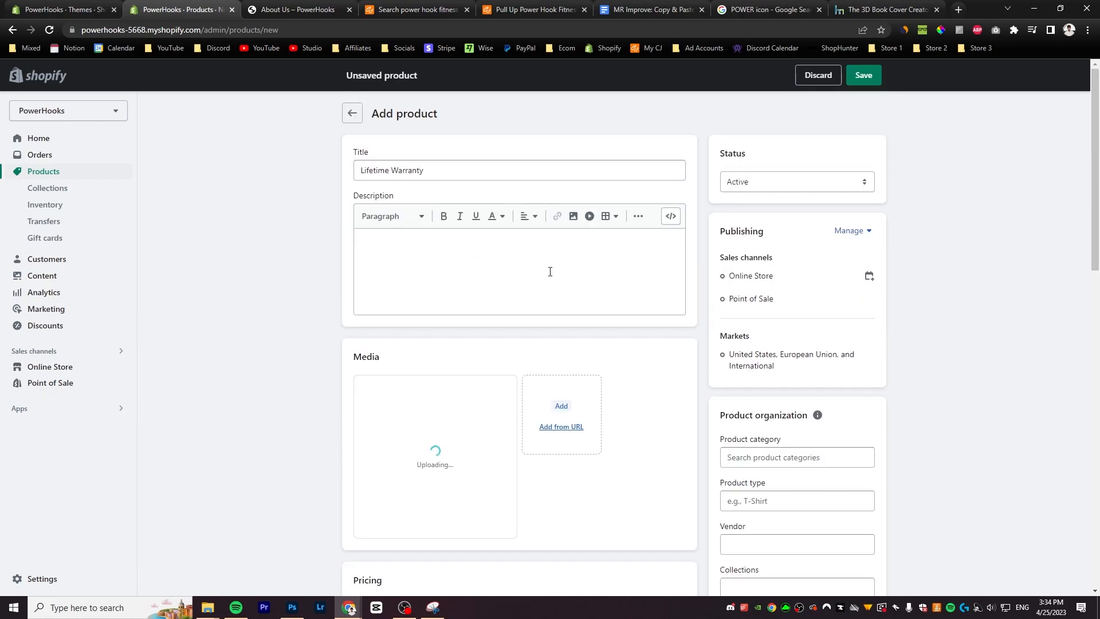
pyautogui.scroll(-3, 501, 428)
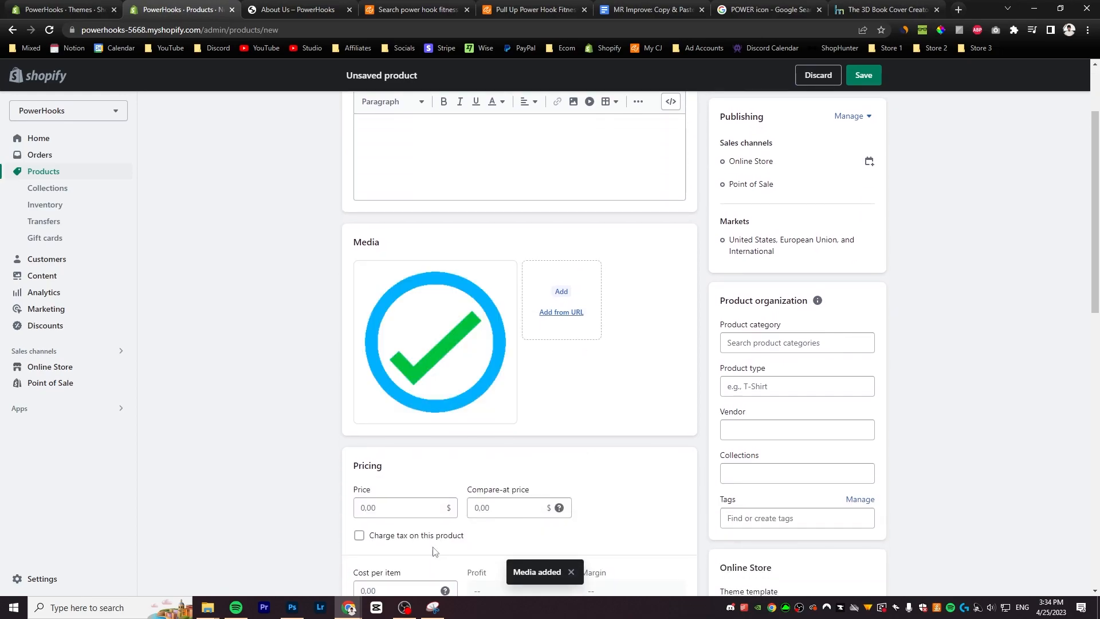
pyautogui.scroll(-1, 453, 463)
pyautogui.click(438, 394)
pyautogui.write('14.95')
# Allow the Lifetime Warranty product to continue selling when out of stock and save it
pyautogui.scroll(-4, 401, 401)
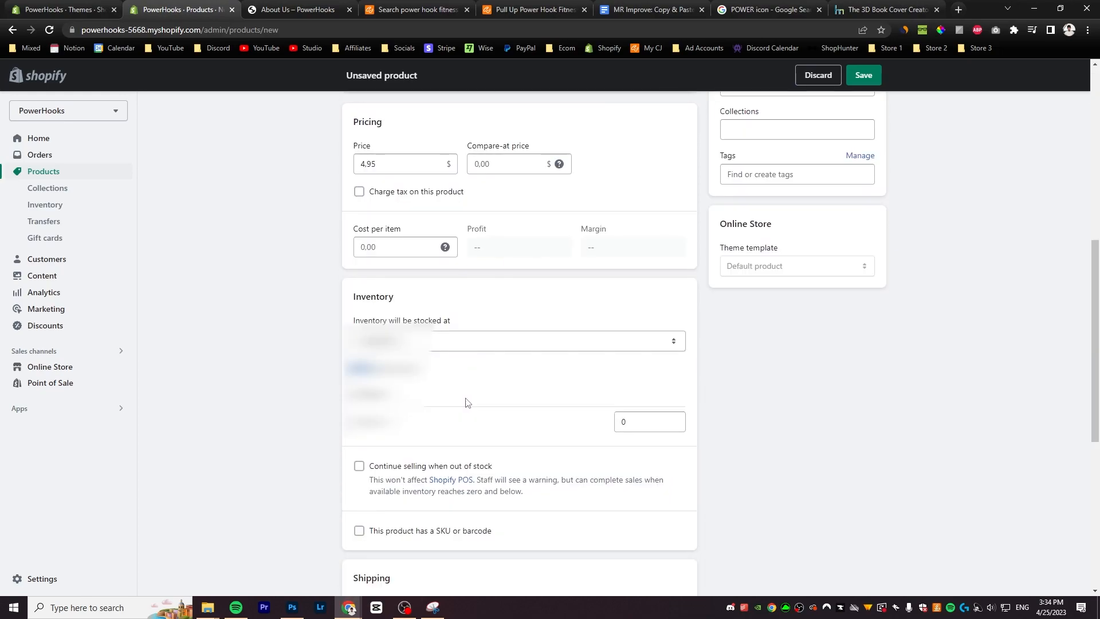
pyautogui.click(420, 469)
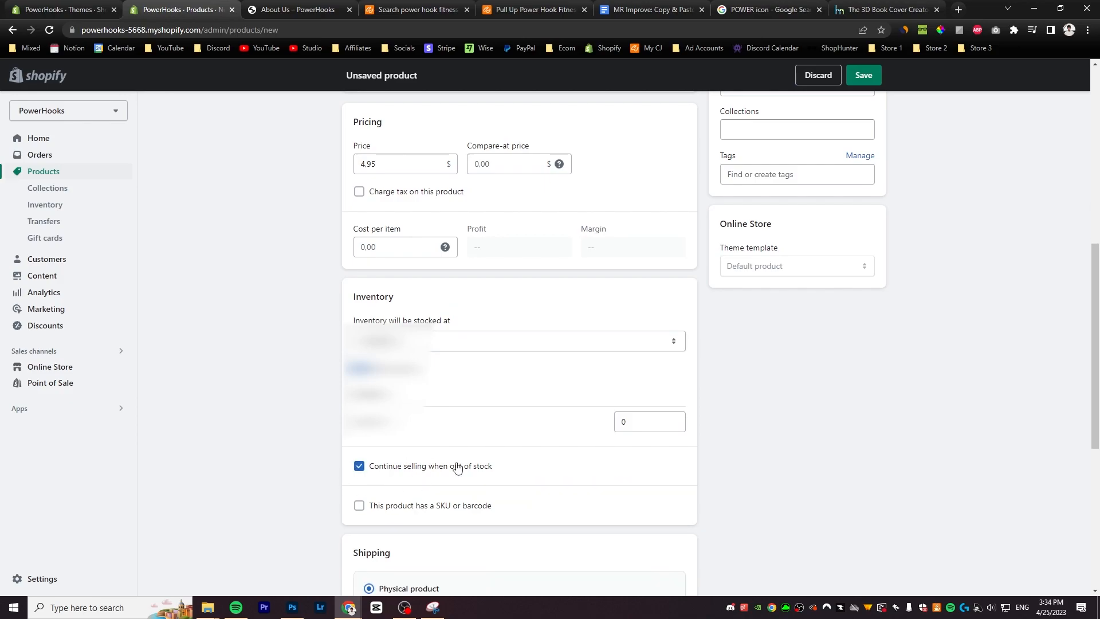
pyautogui.click(847, 80)
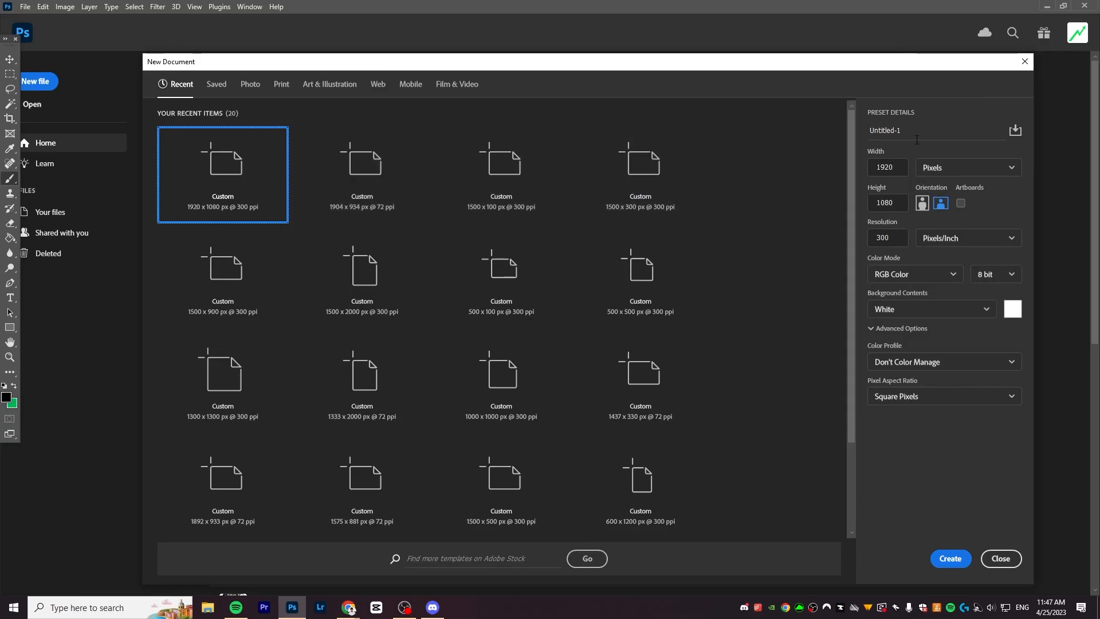
# In Photoshop, create a new document 500 pixels wide and 100 pixels high at 300 pixels/inch
pyautogui.doubleClick(897, 171)
pyautogui.write('500')
pyautogui.doubleClick(890, 207)
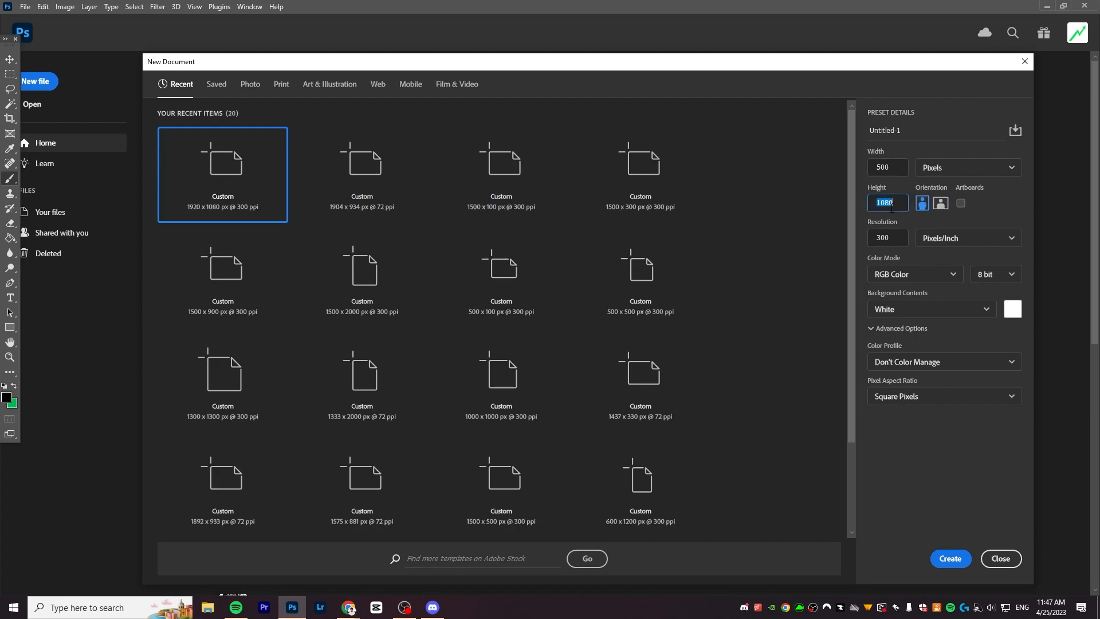
pyautogui.write('100')
pyautogui.click(950, 557)
# Add the text "POWERHOOKS" to the canvas and transform it to fit across the document
pyautogui.click(10, 297)
pyautogui.click(379, 321)
pyautogui.write('POWER HOOKS')
pyautogui.hotkey('ctrl', 'Return')
pyautogui.hotkey('ctrl', 't')
pyautogui.moveTo(455, 329); pyautogui.dragTo(359, 319)
pyautogui.press('Return')
# Adjust the font style of the POWERHOOKS logo text
pyautogui.click(471, 320)
pyautogui.click(165, 23)
pyautogui.click(273, 63)
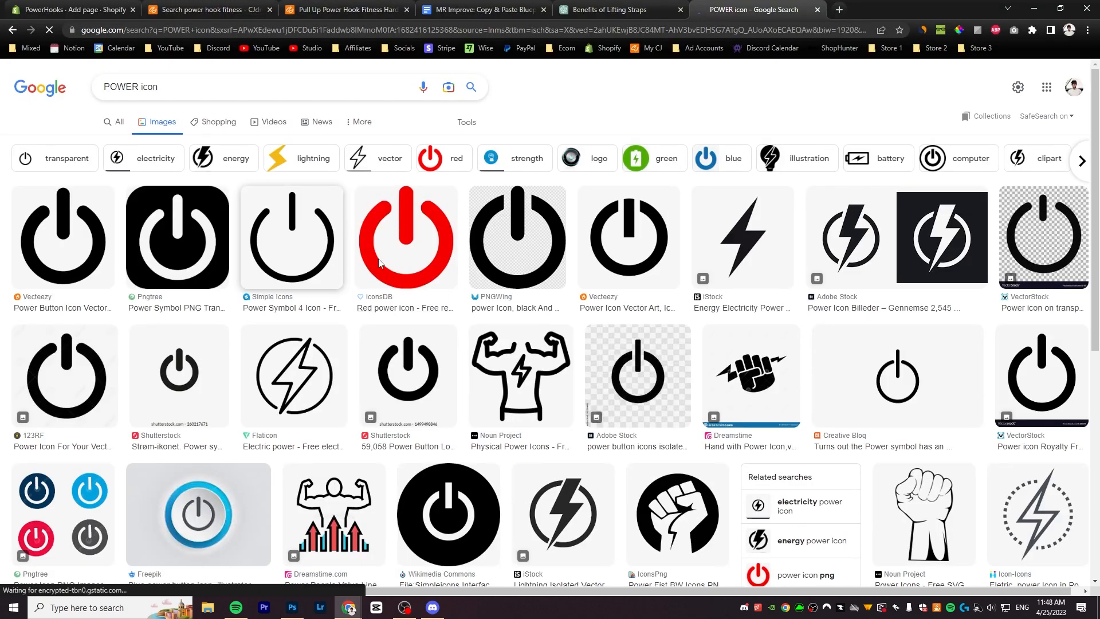
# In the Google Images results for "POWER icon", open the plain black lightning bolt from iStock and copy the image
pyautogui.click(743, 241)
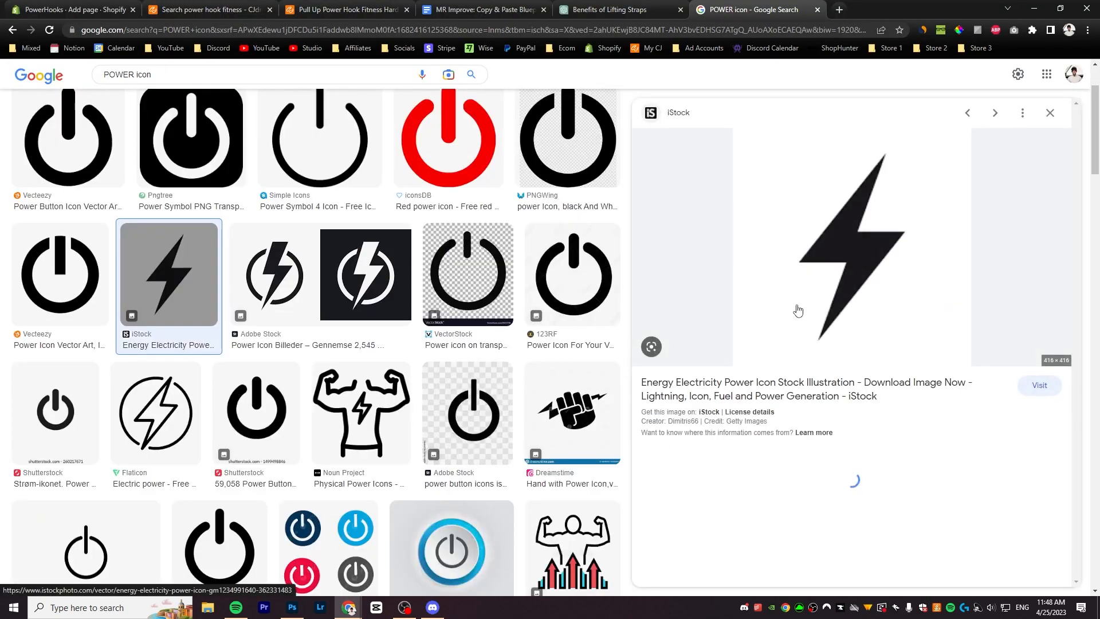
pyautogui.rightClick(842, 245)
pyautogui.click(882, 359)
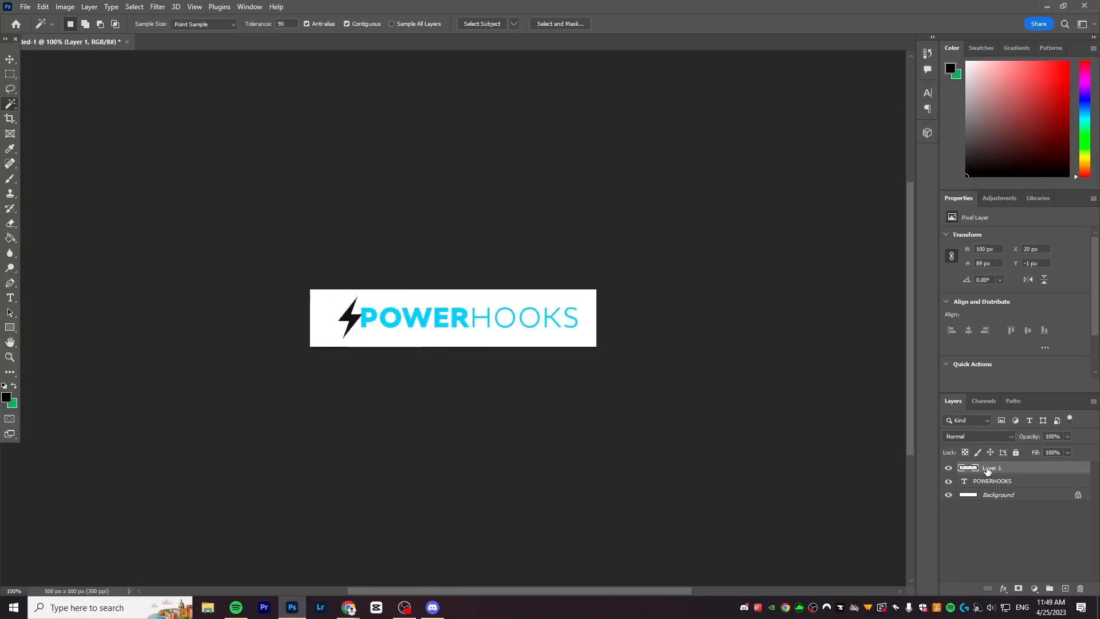
# Give the lightning bolt layer a bright blue Color Overlay and transform the bolt and POWERHOOKS text together
pyautogui.doubleClick(990, 466)
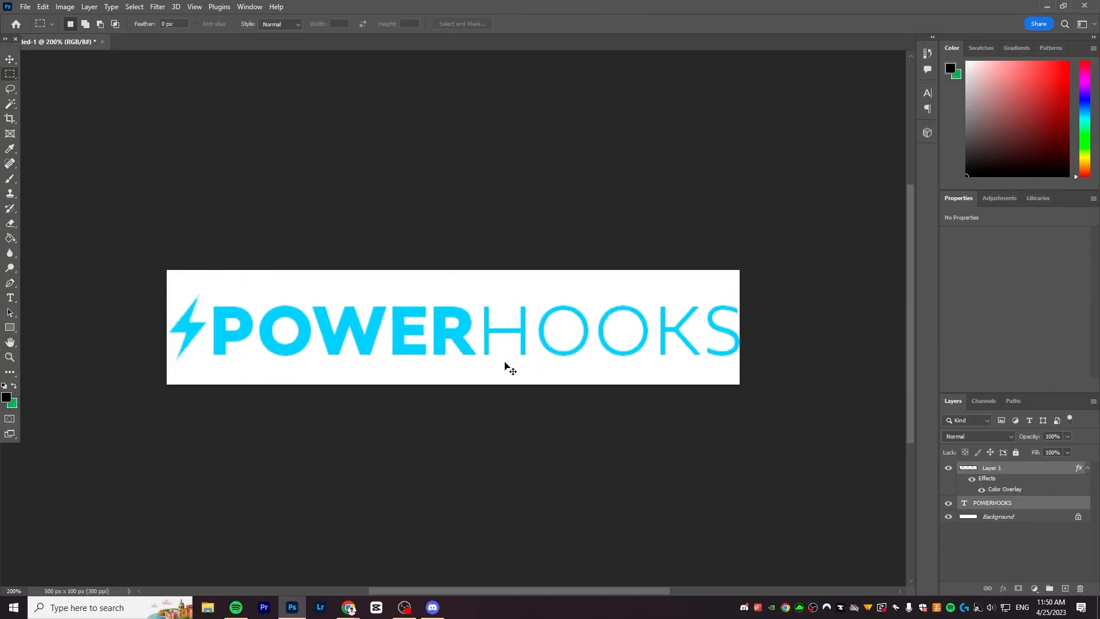
pyautogui.hotkey('ctrl', 't')
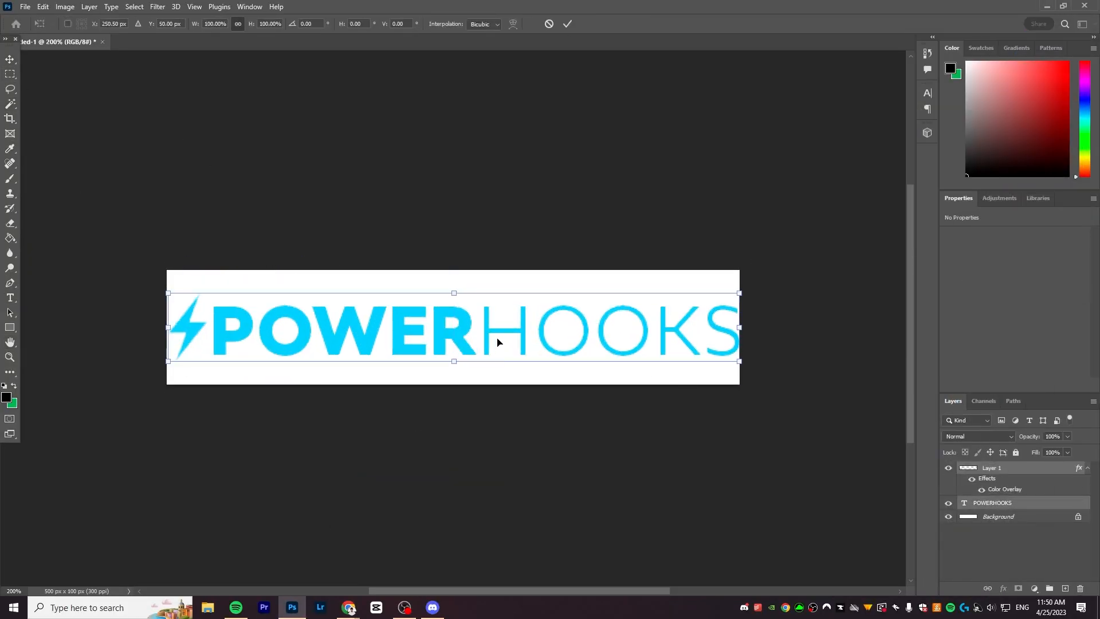
pyautogui.click(568, 24)
# Export a white version of the lightning bolt and POWERHOOKS logo with a transparent background
pyautogui.click(11, 61)
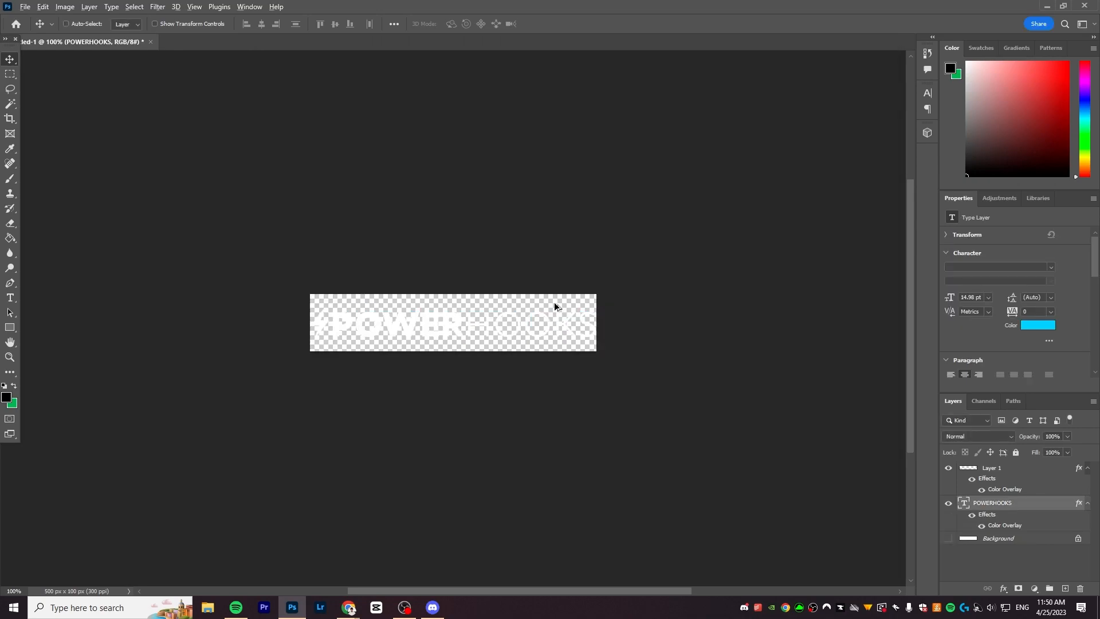
pyautogui.hotkey('ctrl', 'alt', 'shift', 'w')
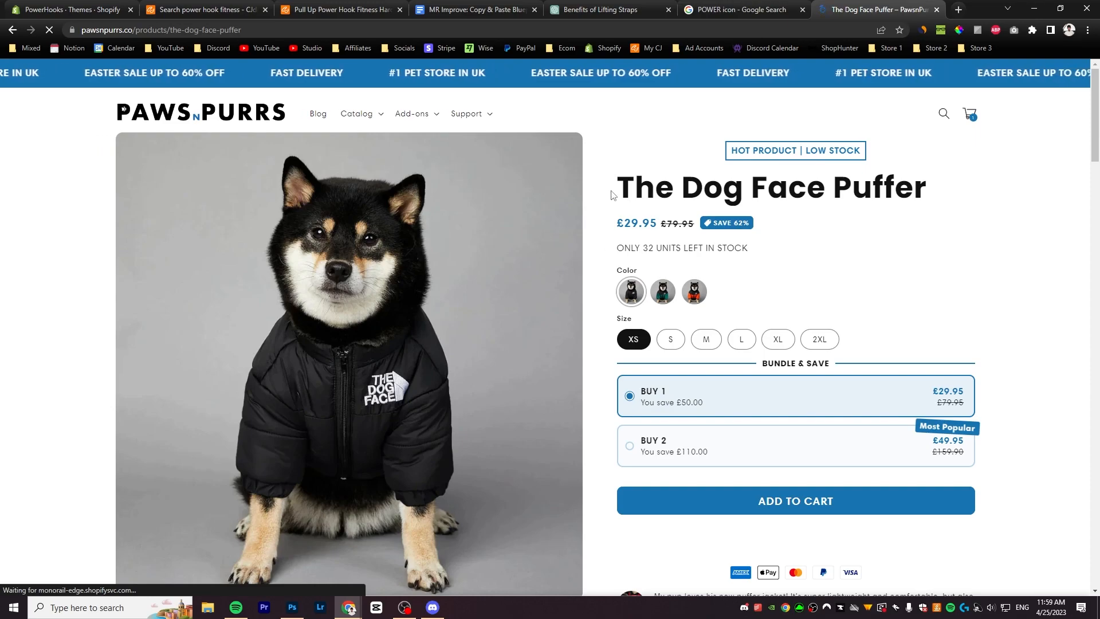
# Look over the Dog Face Puffer, Multi Bottle and The Original Power Hooks product pages for their layout and sections
pyautogui.scroll(-14, 609, 198)
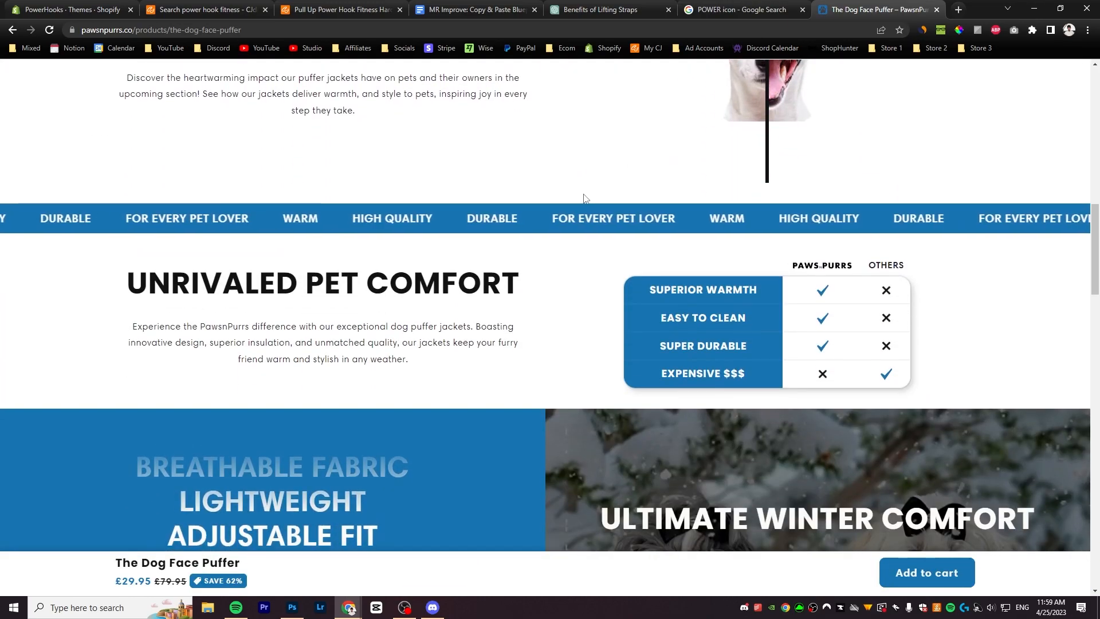
pyautogui.scroll(-10, 584, 199)
pyautogui.scroll(-15, 568, 192)
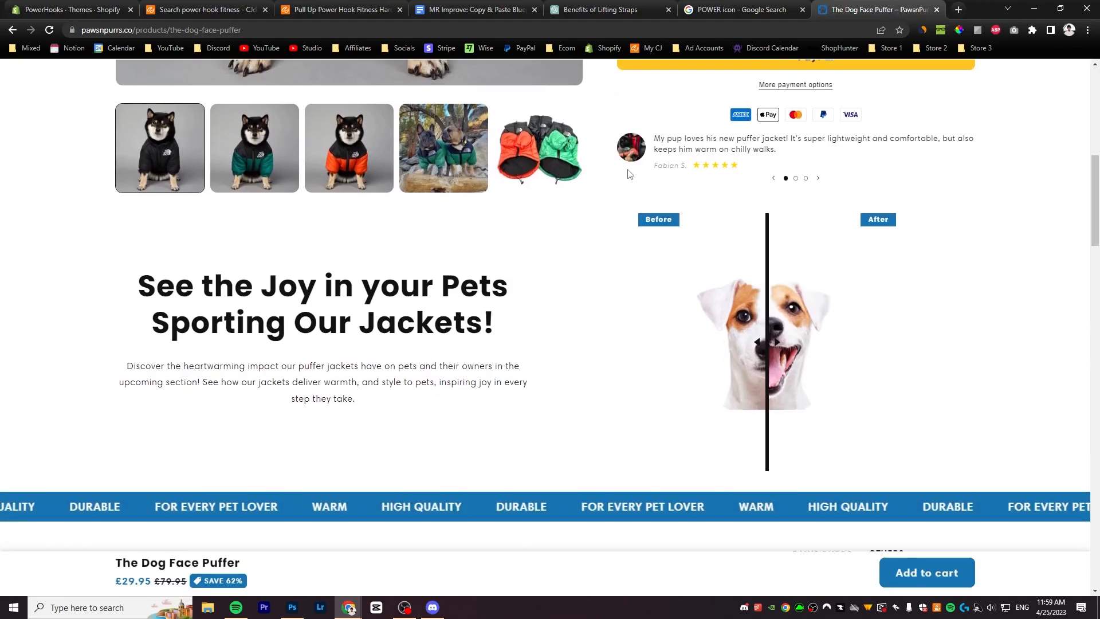
pyautogui.scroll(-10, 571, 192)
pyautogui.scroll(-15, 570, 192)
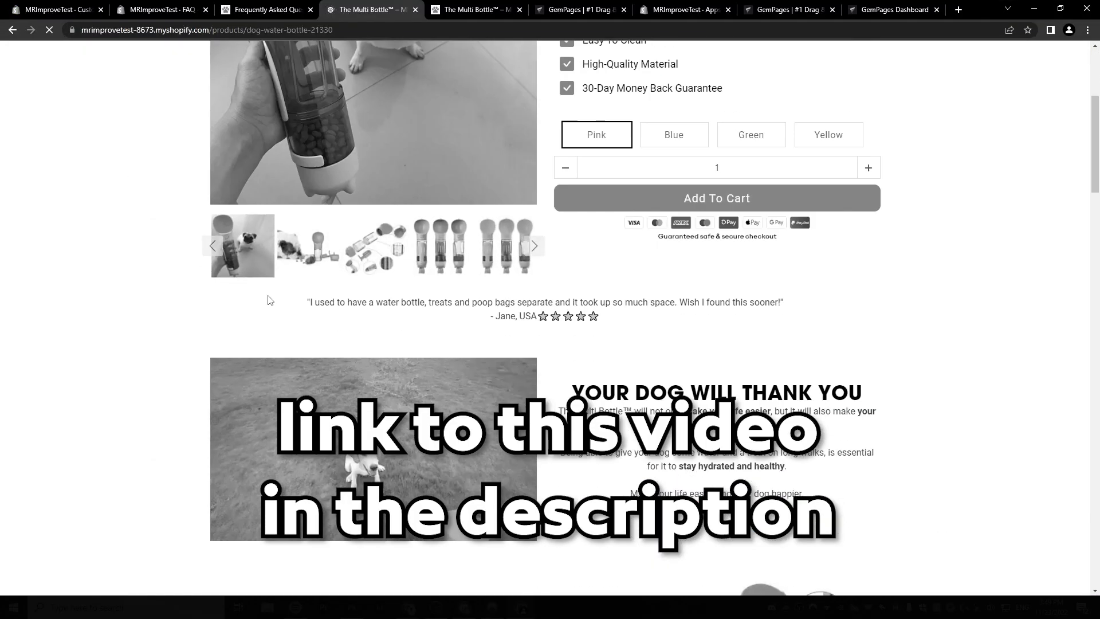
pyautogui.scroll(-15, 226, 272)
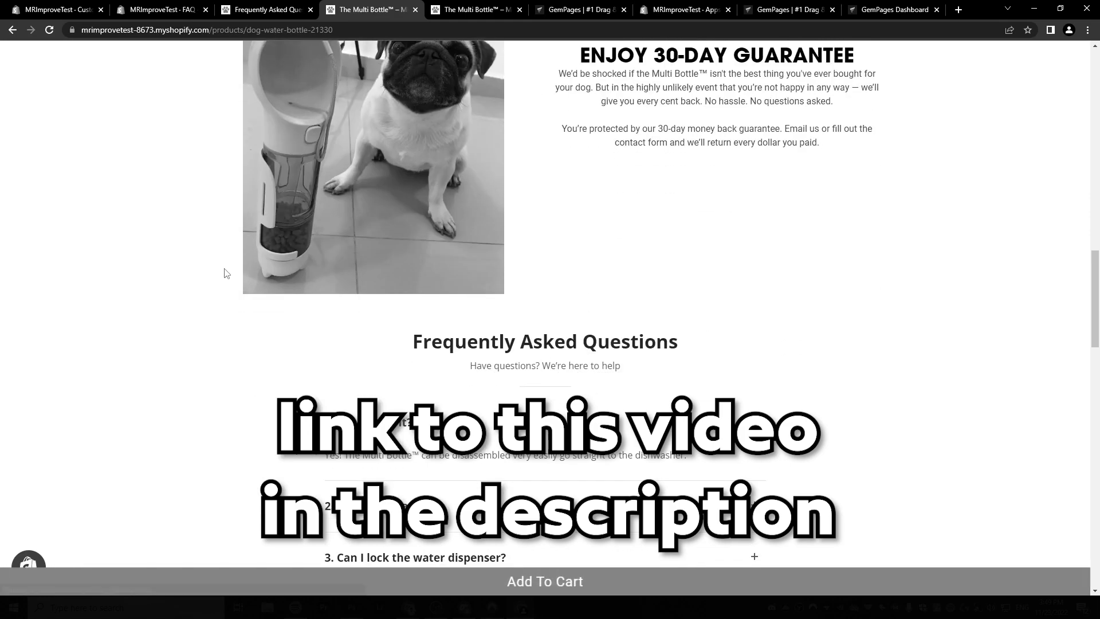
pyautogui.scroll(-15, 225, 273)
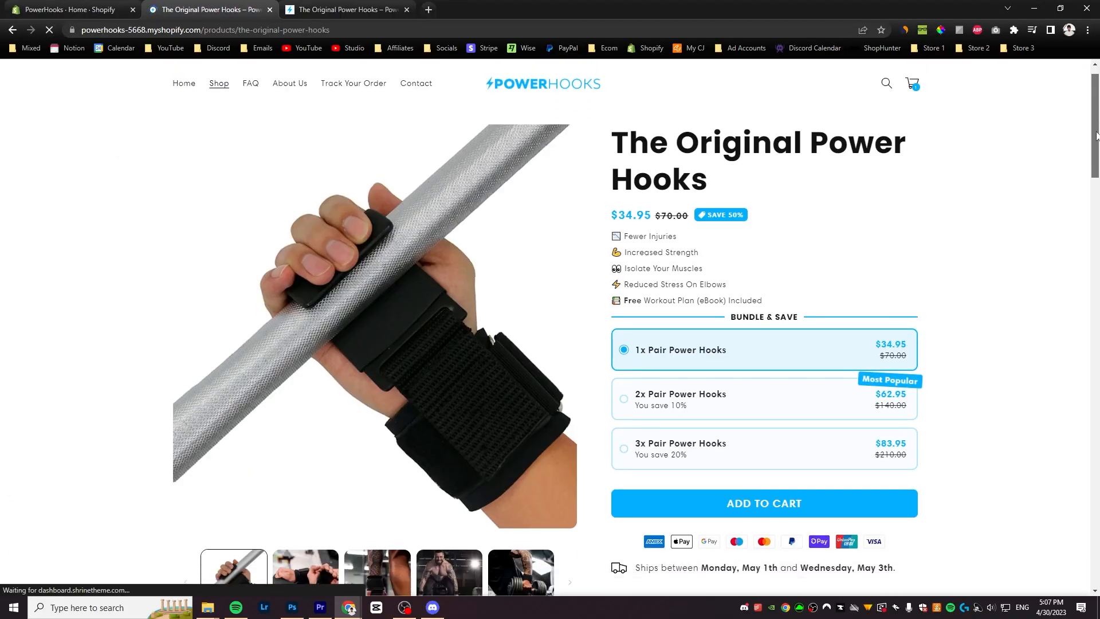
pyautogui.moveTo(1096, 136); pyautogui.dragTo(1061, 458)
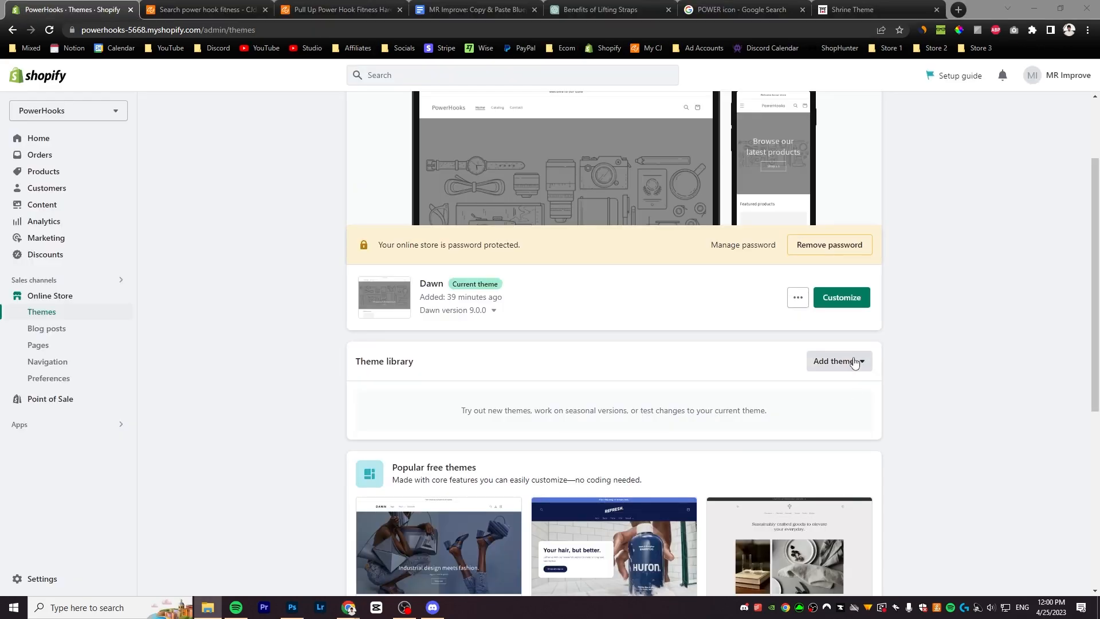
# Upload the Shrine theme's zip file to the store's theme library and publish it as the current theme
pyautogui.click(836, 361)
pyautogui.click(808, 422)
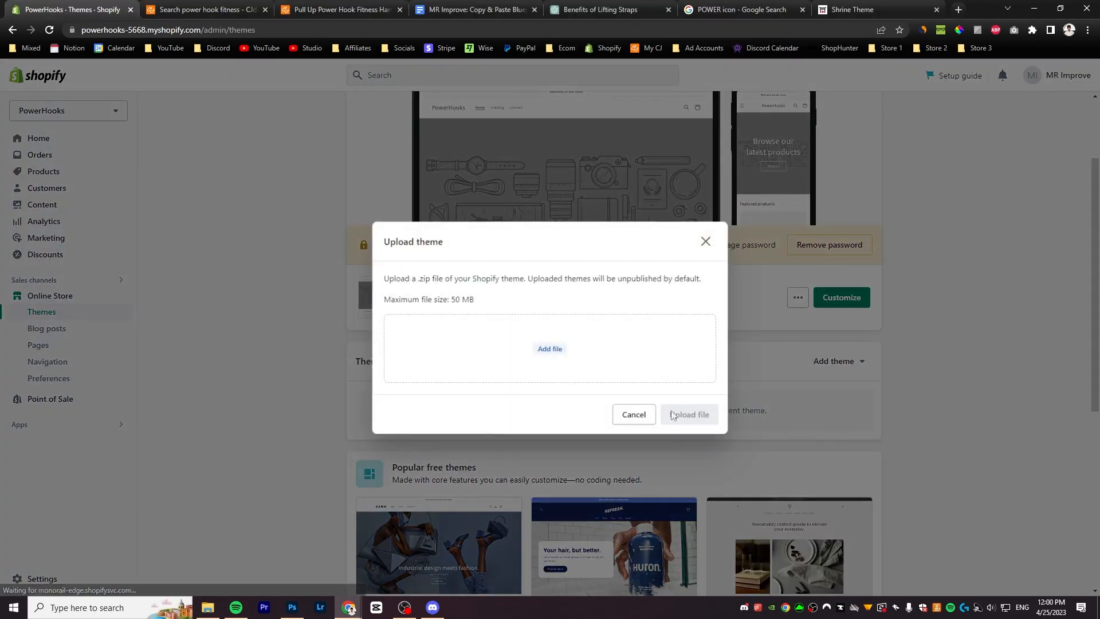
pyautogui.moveTo(725, 426); pyautogui.dragTo(561, 362)
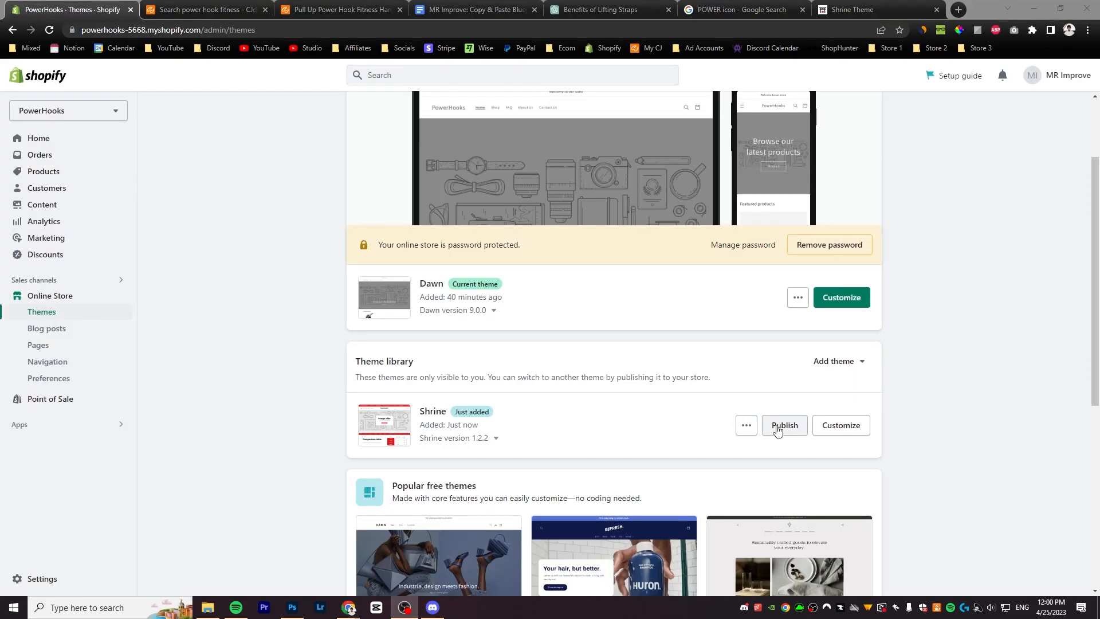
pyautogui.click(781, 424)
pyautogui.click(705, 432)
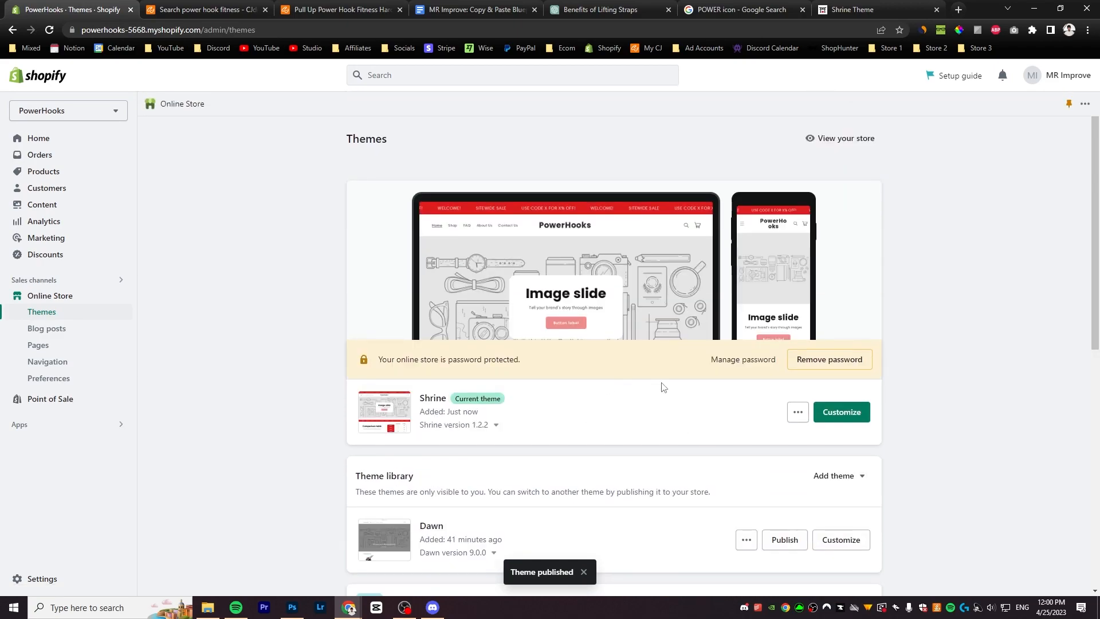
# Open the Shrine theme for customizing and paste the authentication token into its Authentication settings
pyautogui.click(838, 413)
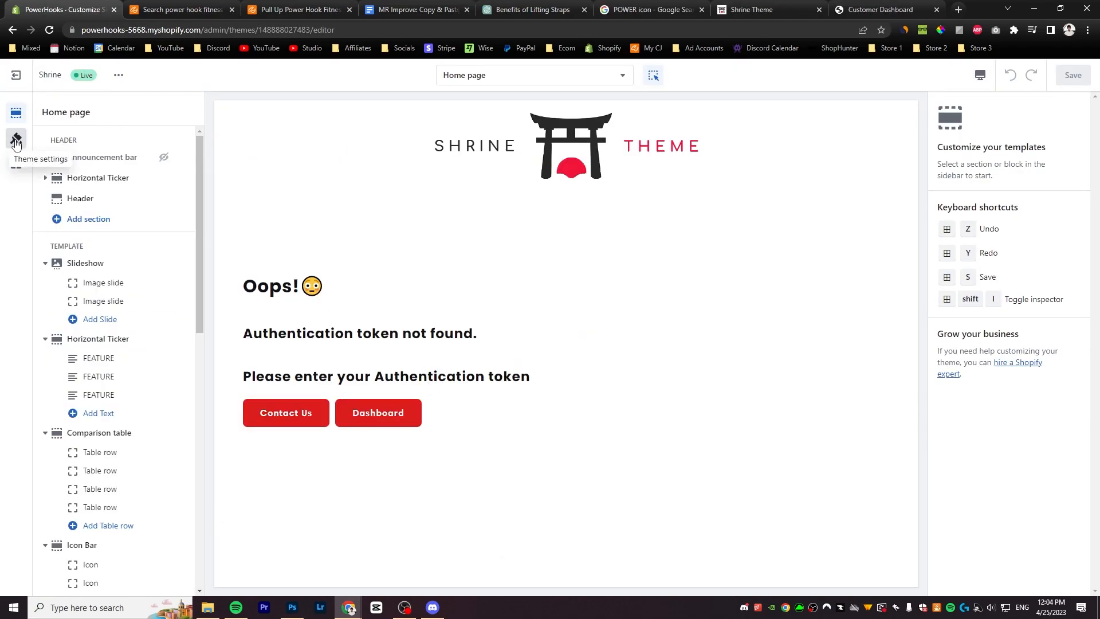
pyautogui.click(16, 139)
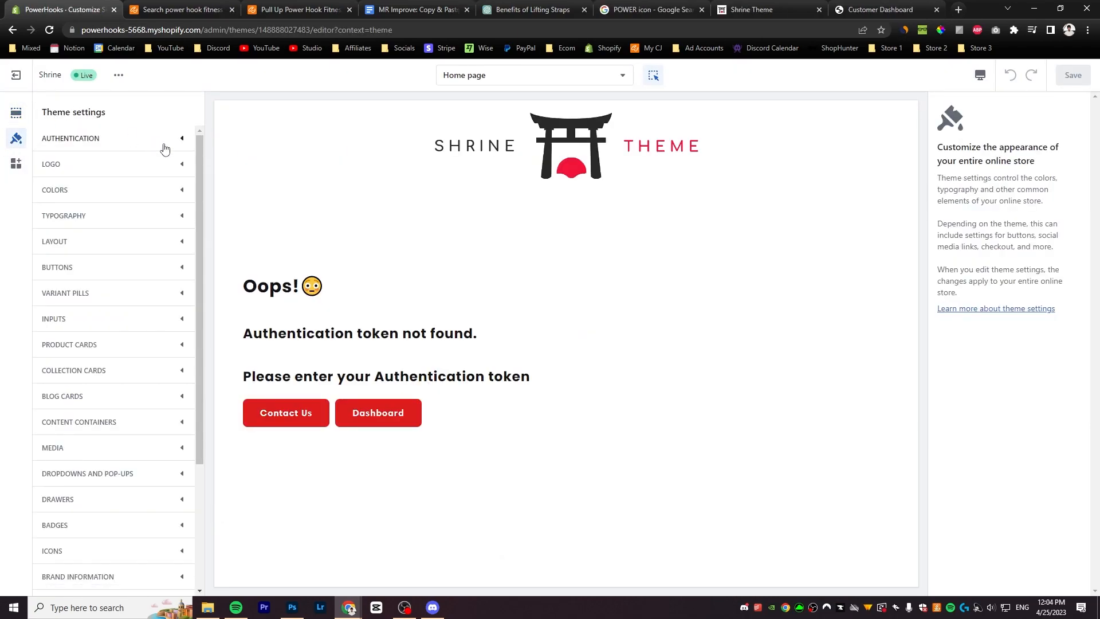
pyautogui.click(157, 146)
pyautogui.click(114, 173)
pyautogui.hotkey('ctrl', 'v')
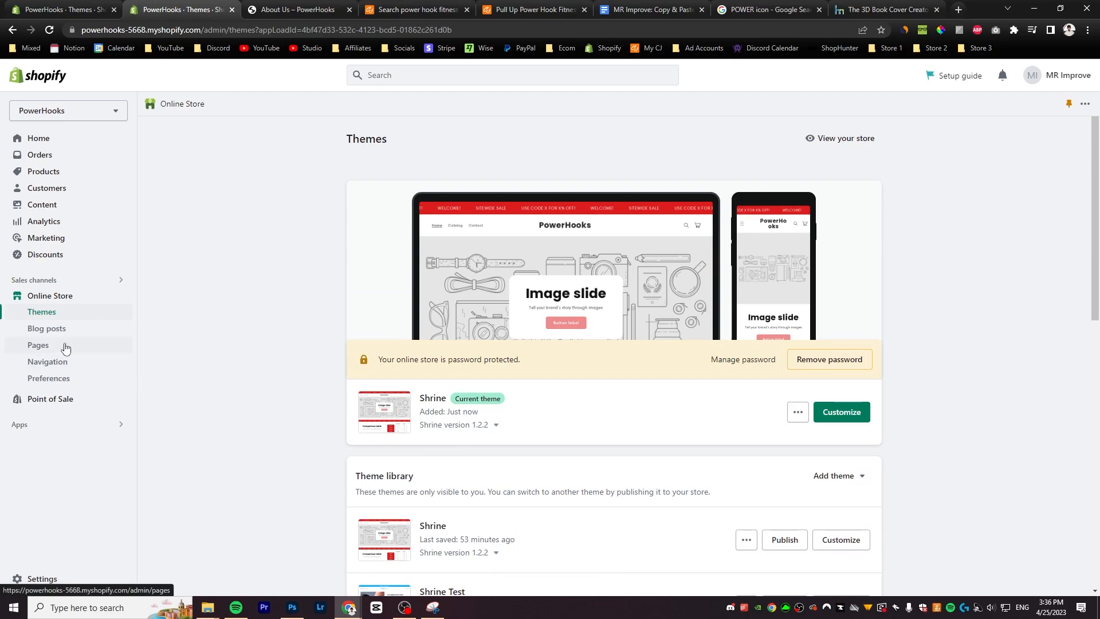
# Change the theme template assigned to the store's Contact page and save the page
pyautogui.click(64, 346)
pyautogui.click(336, 368)
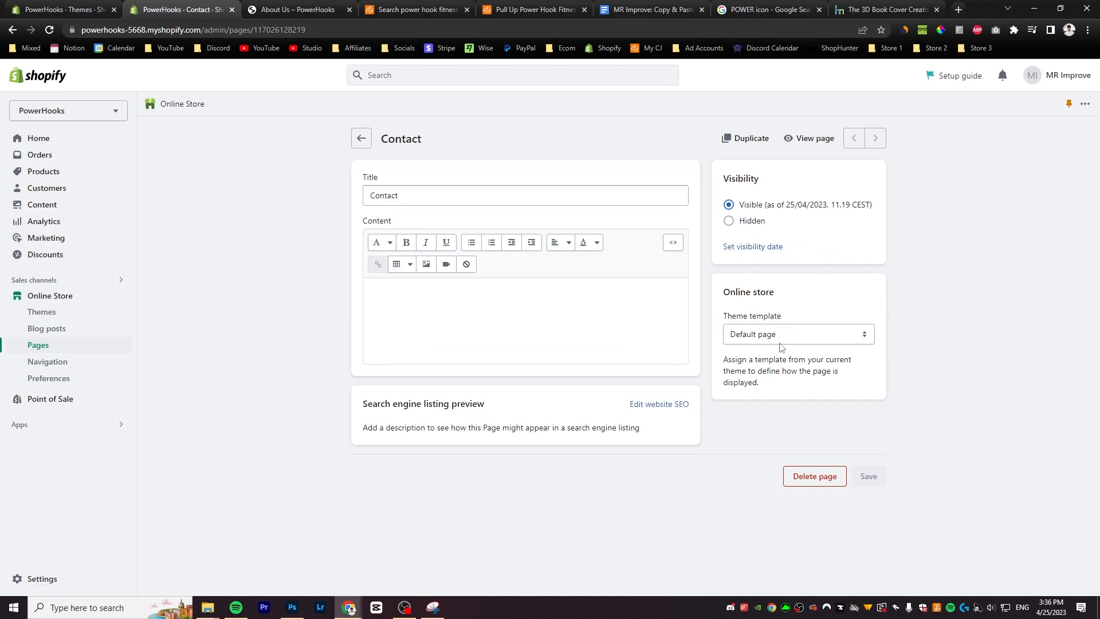
pyautogui.click(778, 337)
pyautogui.click(766, 363)
pyautogui.click(869, 476)
# Copy the "Shipping & Delivery" heading from the Copy & Paste Blueprint document and use it as a new store page's title
pyautogui.hotkey('ctrl', '6')
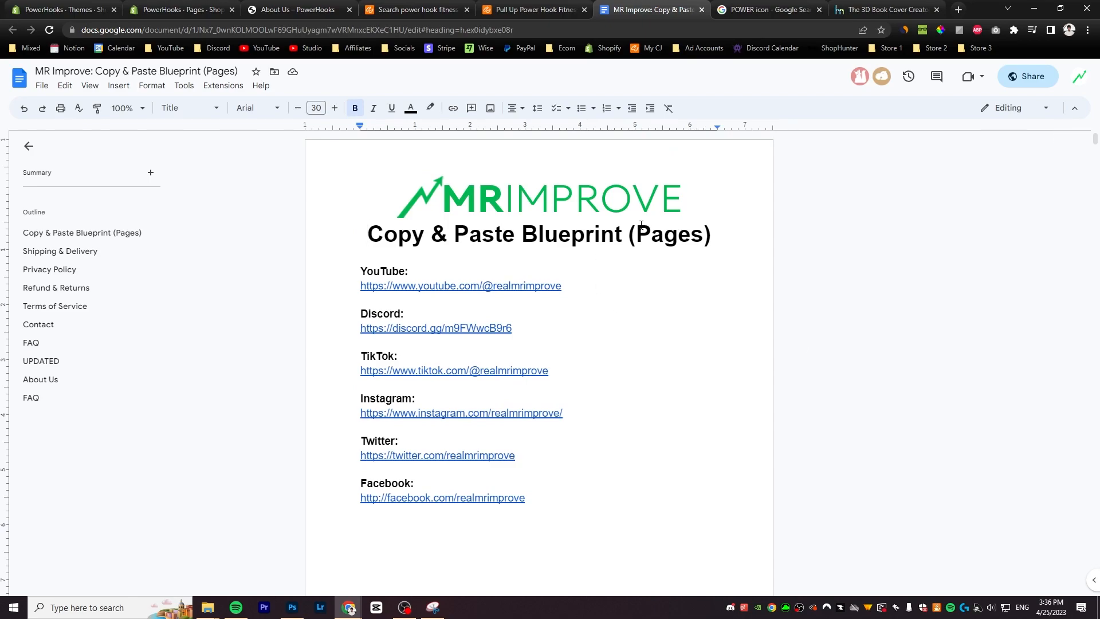
pyautogui.click(85, 252)
pyautogui.hotkey('ctrl', 'c')
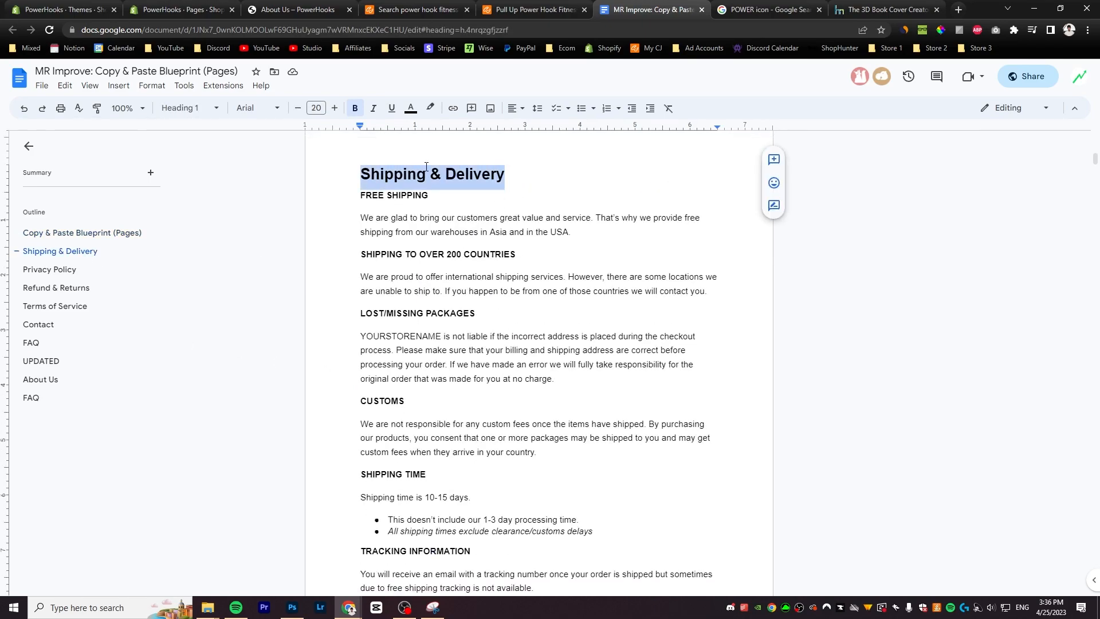
pyautogui.click(349, 10)
pyautogui.click(182, 10)
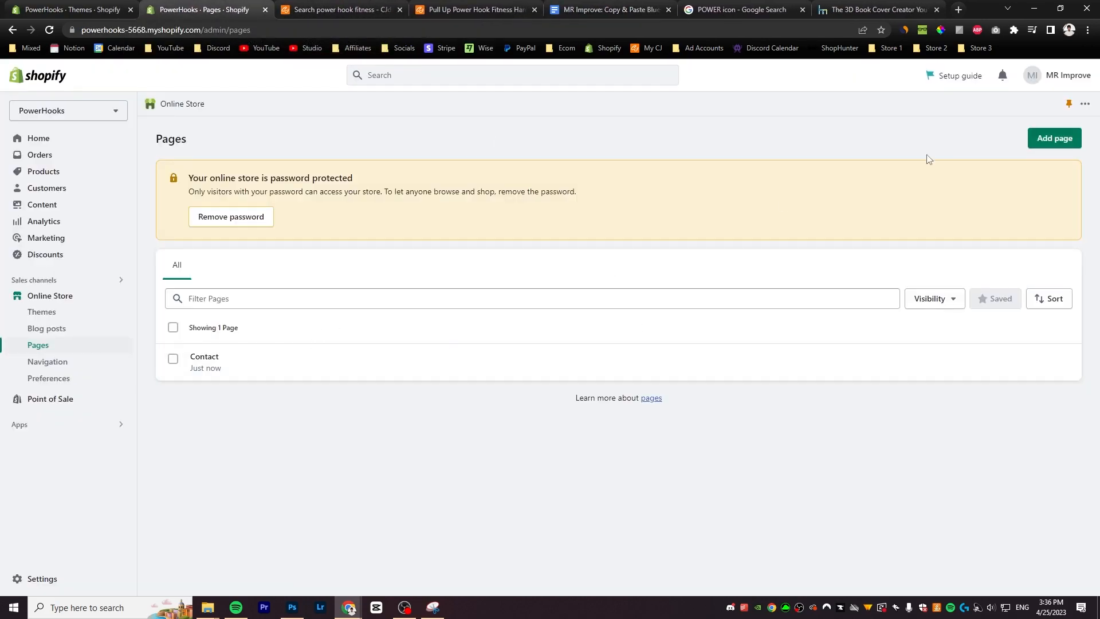
pyautogui.click(1051, 138)
pyautogui.click(427, 198)
pyautogui.hotkey('ctrl', 'v')
# Copy the Shipping & Delivery body text from the blueprint document into the new page's content
pyautogui.click(611, 10)
pyautogui.scroll(-10, 582, 445)
pyautogui.moveTo(361, 195); pyautogui.dragTo(577, 340)
pyautogui.click(207, 10)
pyautogui.click(428, 303)
pyautogui.hotkey('ctrl', 'v')
# Find the YOURSTORENAME placeholders in the Shipping & Delivery text and replace them with "PowerHooks"
pyautogui.hotkey('ctrl', 'f')
pyautogui.write('yoursto')
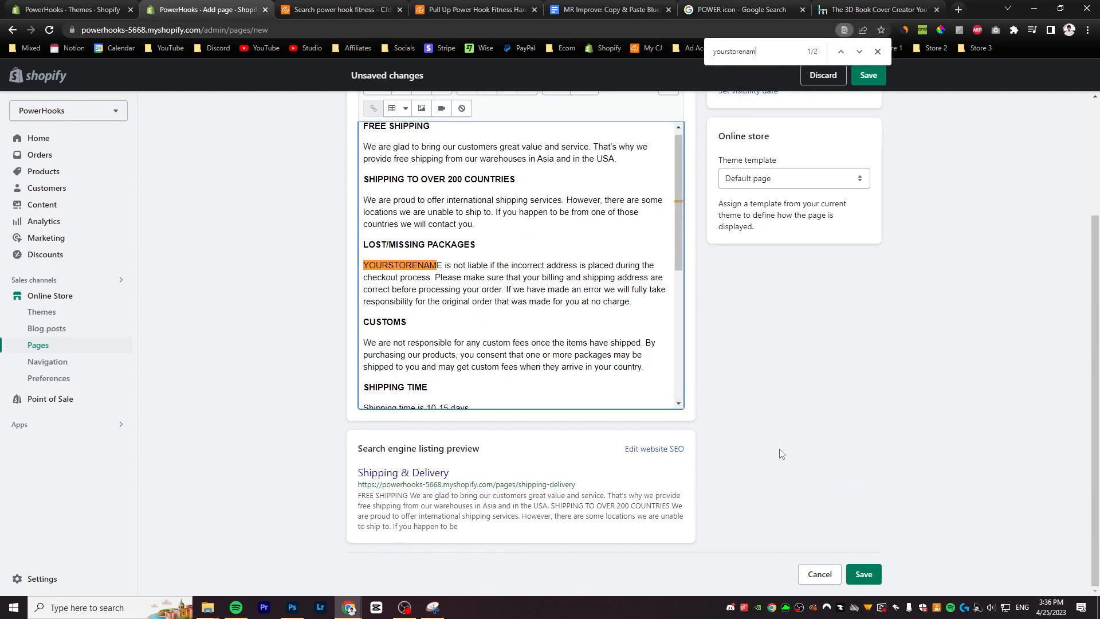
pyautogui.write('PowerHooks')
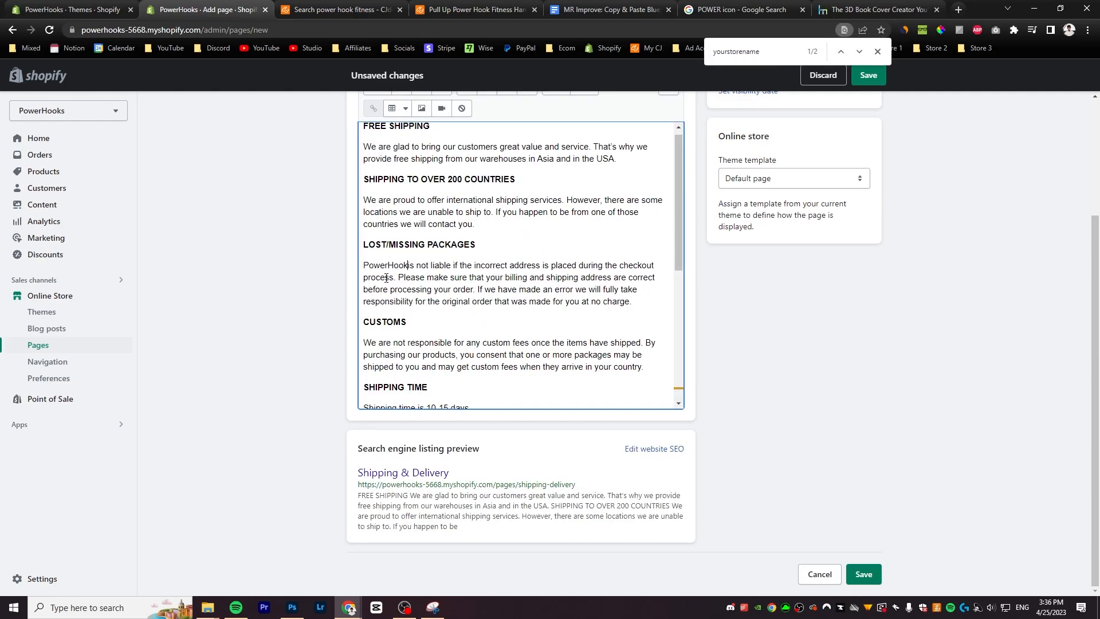
pyautogui.scroll(-5, 483, 377)
pyautogui.write('PowerHooks')
# Set the shipping time in the Shipping & Delivery text to 7-15 days and save the page
pyautogui.scroll(10, 487, 286)
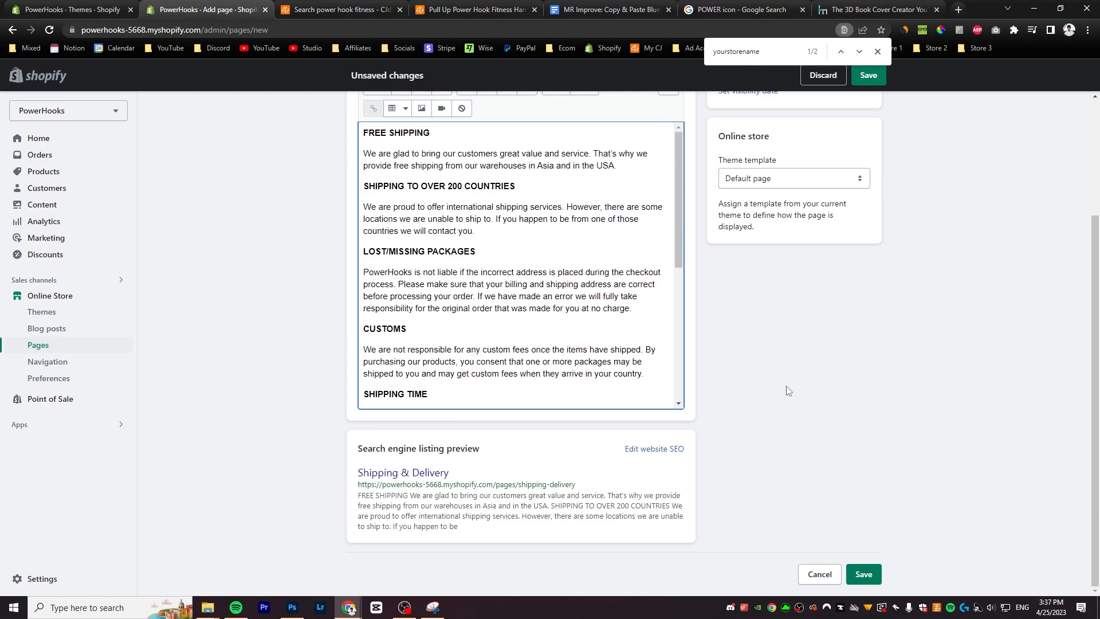
pyautogui.scroll(-4, 528, 206)
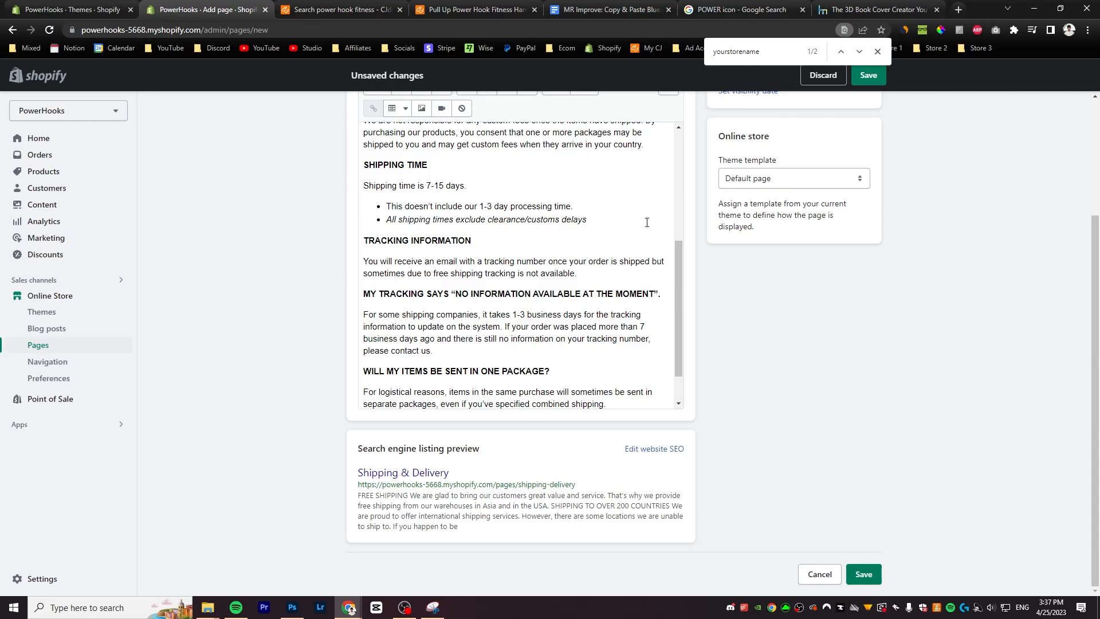
pyautogui.scroll(3, 841, 110)
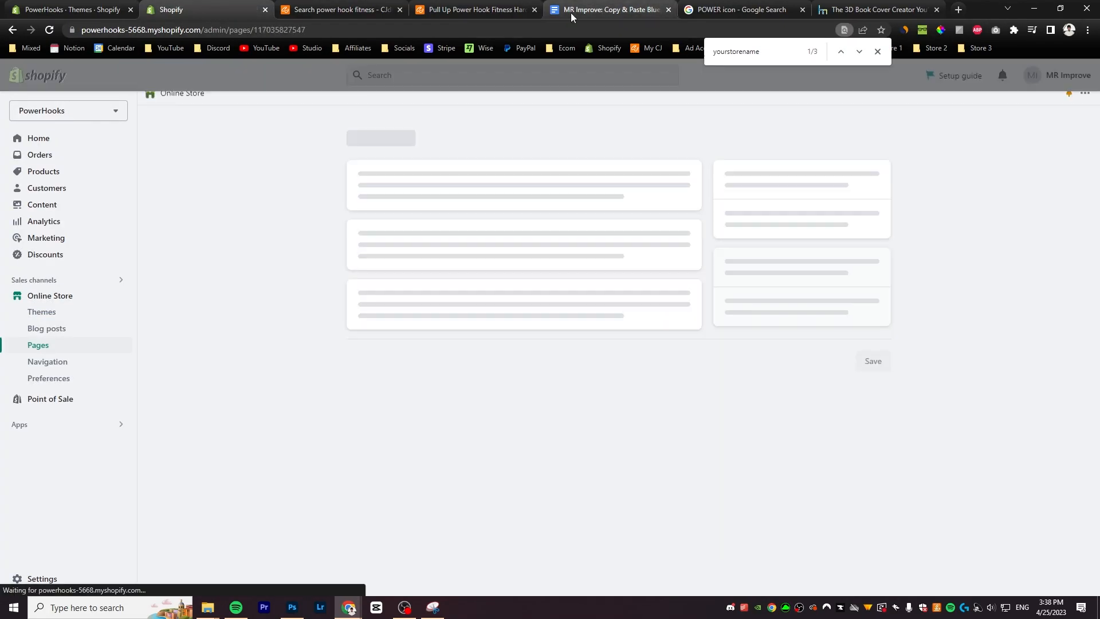
# Switch to the Copy & Paste Blueprint document and go past the Terms of Service to the About Us section
pyautogui.click(571, 13)
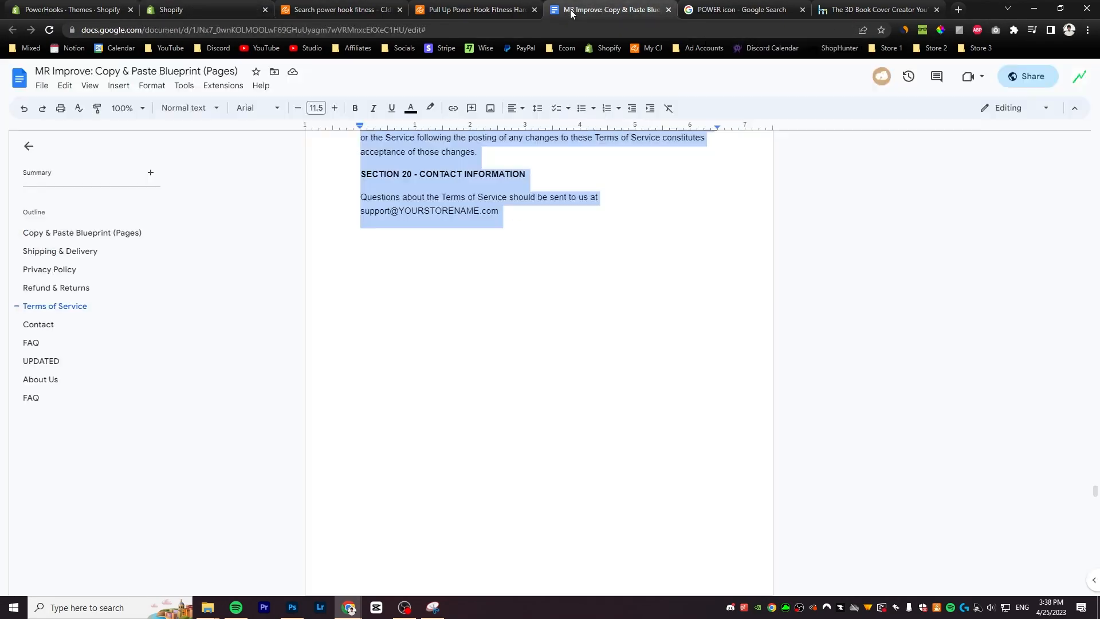
pyautogui.scroll(-5, 536, 375)
pyautogui.scroll(-15, 532, 372)
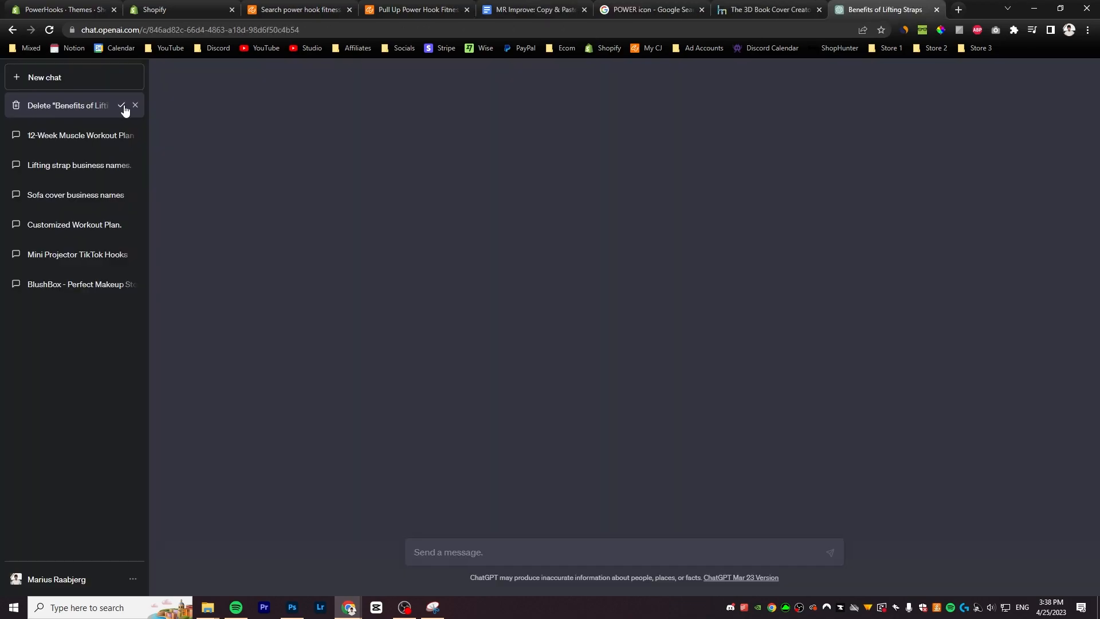
# In ChatGPT, delete the "Benefits of Lifting Straps" chat and set the new chat's model to GPT-4
pyautogui.click(123, 108)
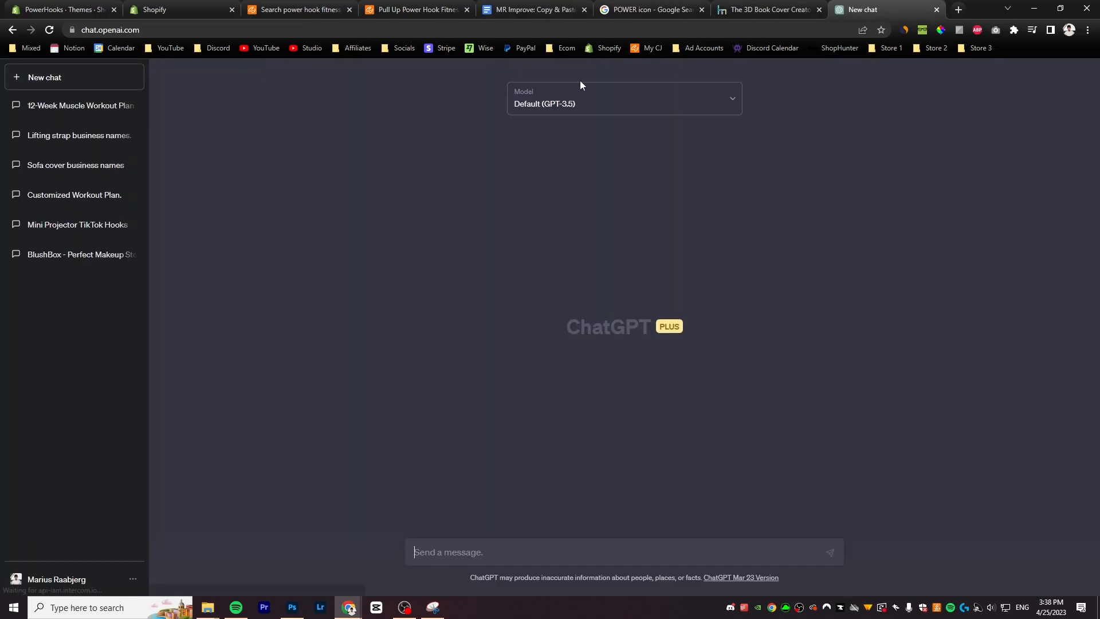
pyautogui.click(594, 103)
pyautogui.click(573, 179)
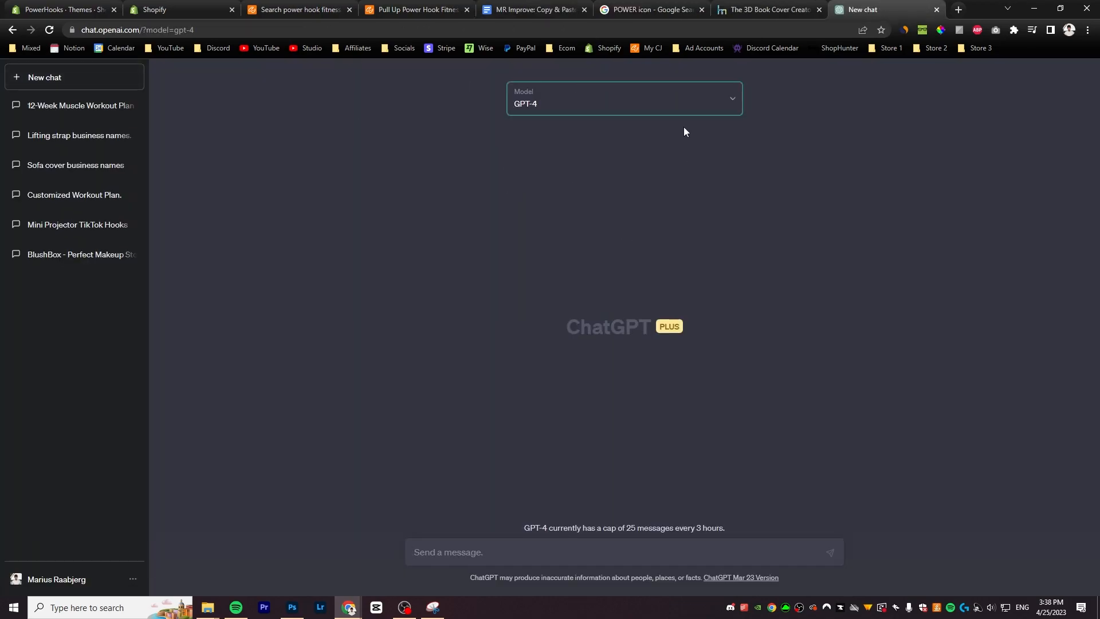
# Copy the About Us copywriter prompt from the blueprint document into the new ChatGPT chat's message
pyautogui.click(533, 10)
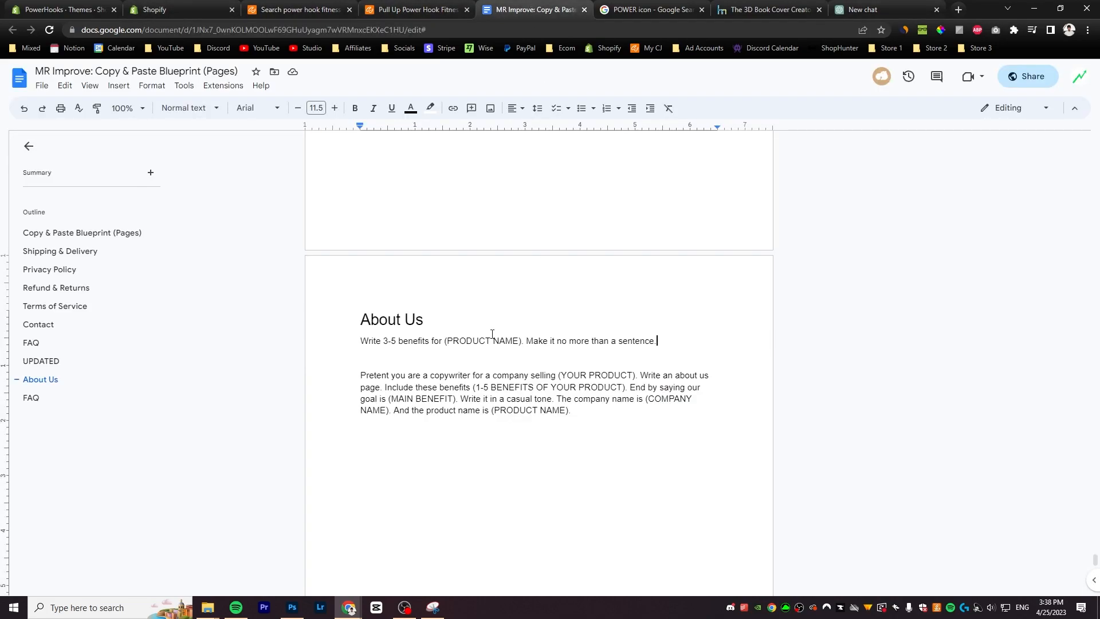
pyautogui.moveTo(695, 341); pyautogui.dragTo(380, 346)
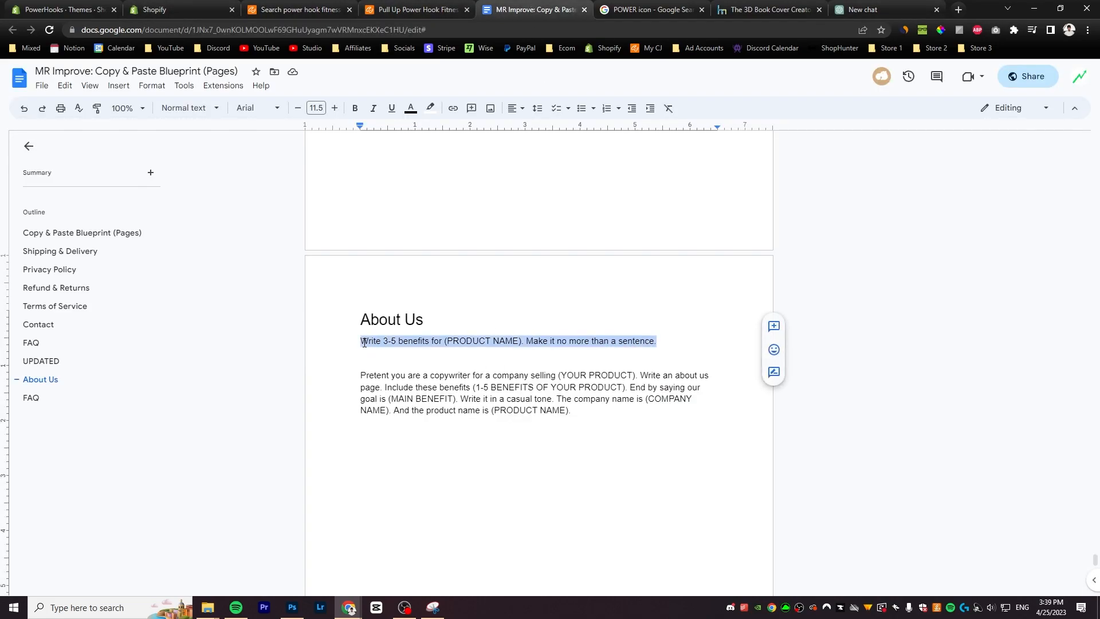
pyautogui.click(524, 374)
pyautogui.moveTo(416, 383); pyautogui.dragTo(609, 415)
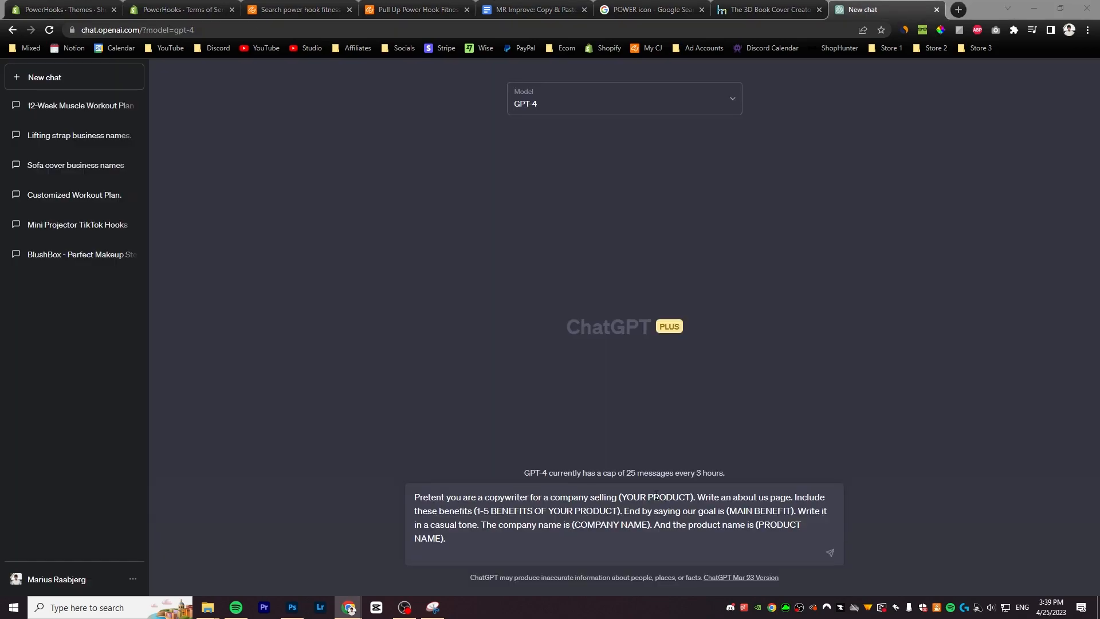
# Fill the prompt's product with "Lifting straps with a hook" and its benefits with "Fewer Injuries, Increased Strength, Isolate Your Muscles, Reduced Stress On Elbows"
pyautogui.click(444, 496)
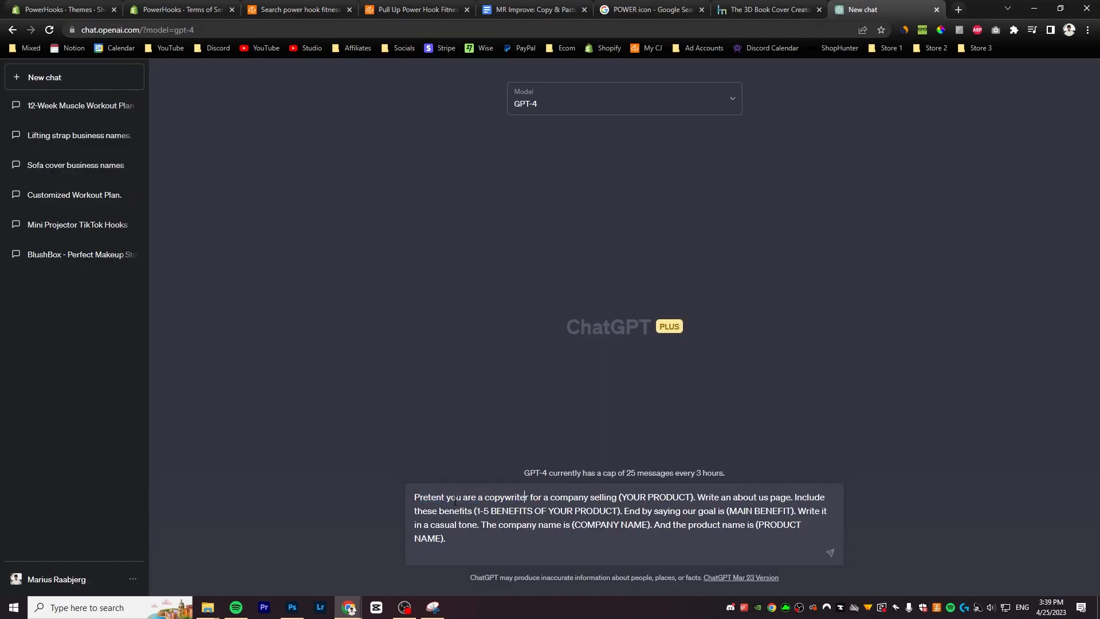
pyautogui.write('Lifting straps with a hook')
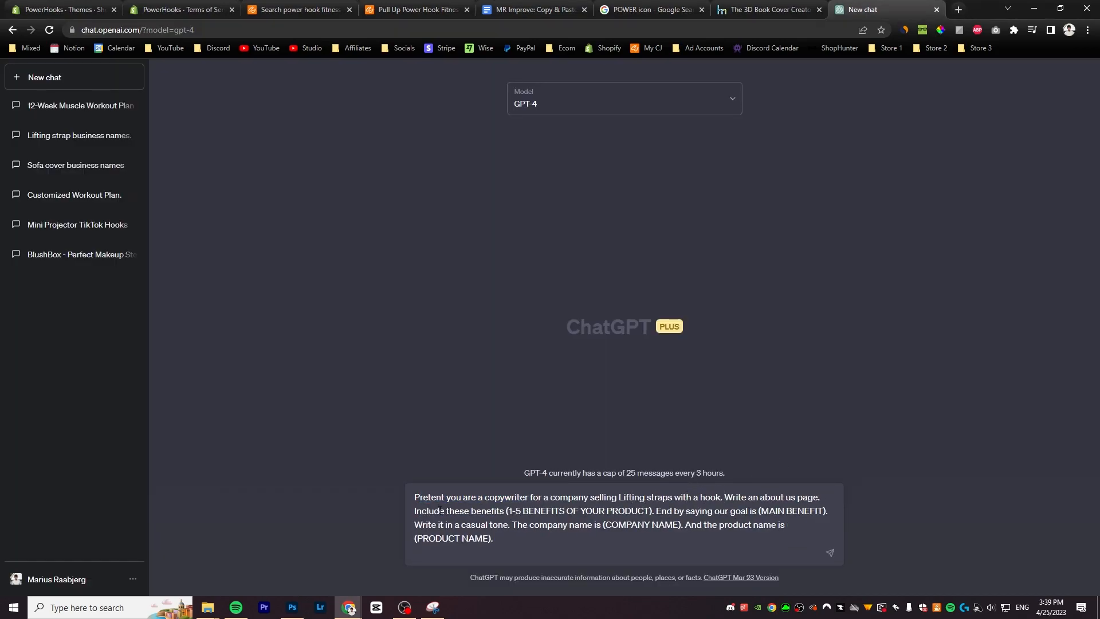
pyautogui.moveTo(533, 511); pyautogui.dragTo(654, 511)
pyautogui.write('Fewer Injuries,')
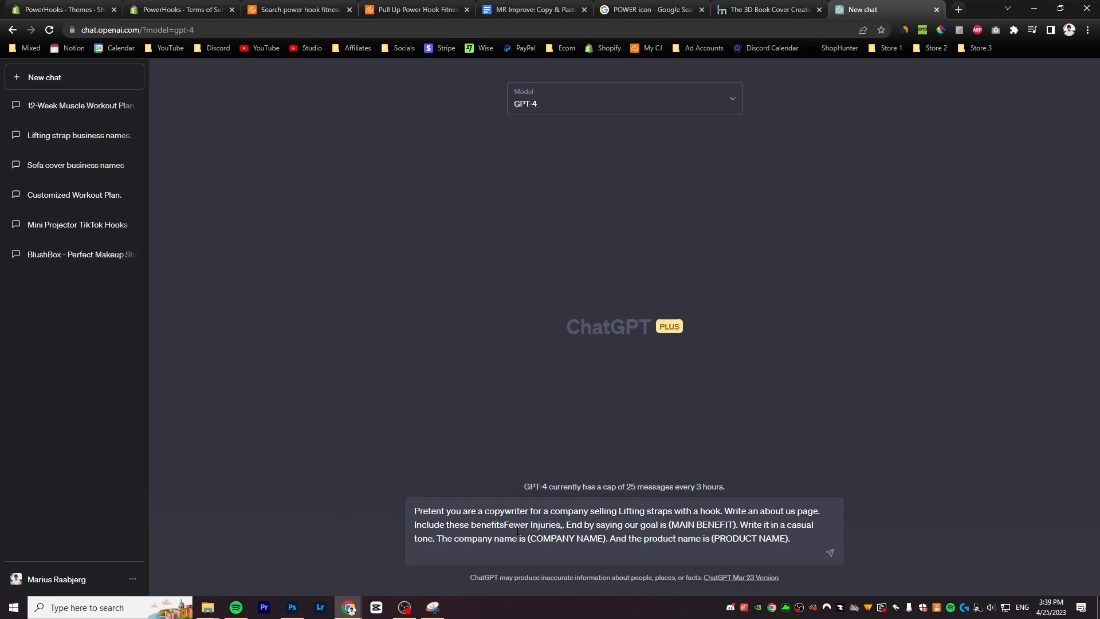
pyautogui.write('Increased Strength, Isolate Your Muscles')
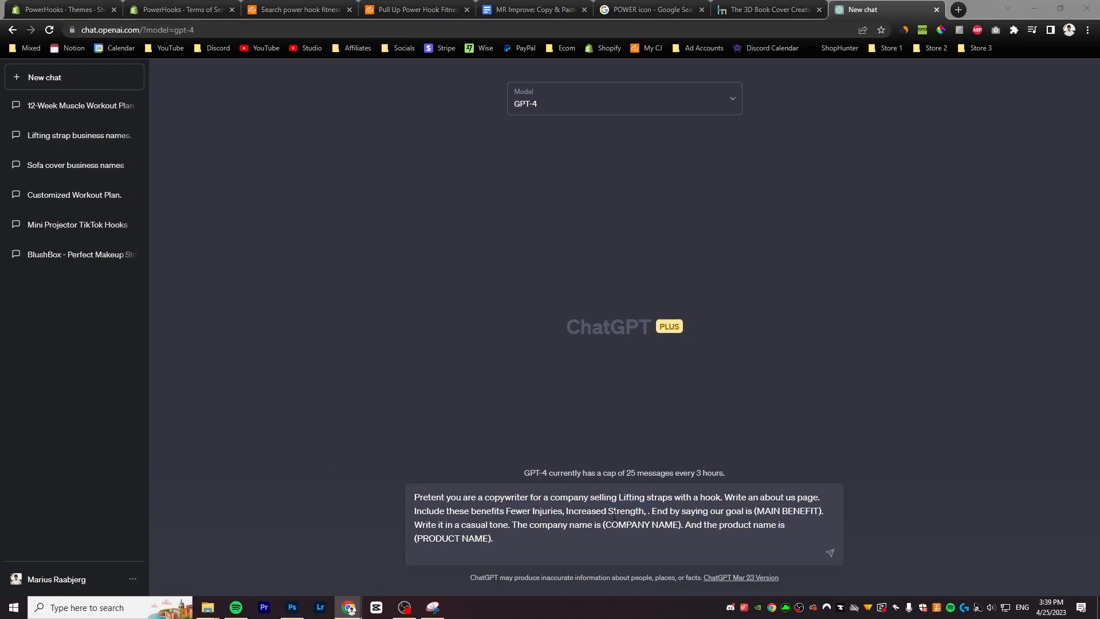
pyautogui.write(',')
pyautogui.write('Reduced Stress On Elbows')
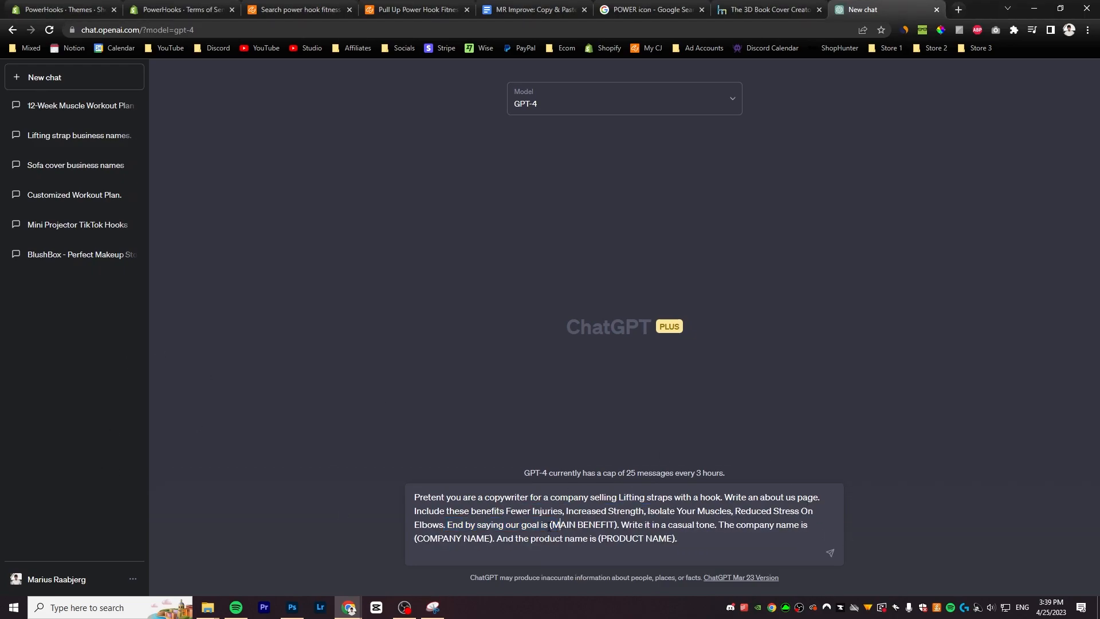
# Replace the prompt's main benefit placeholder with "have a more secure workout and build muscle and gain strength faster"
pyautogui.write('have a more secure workout and get faster gains an')
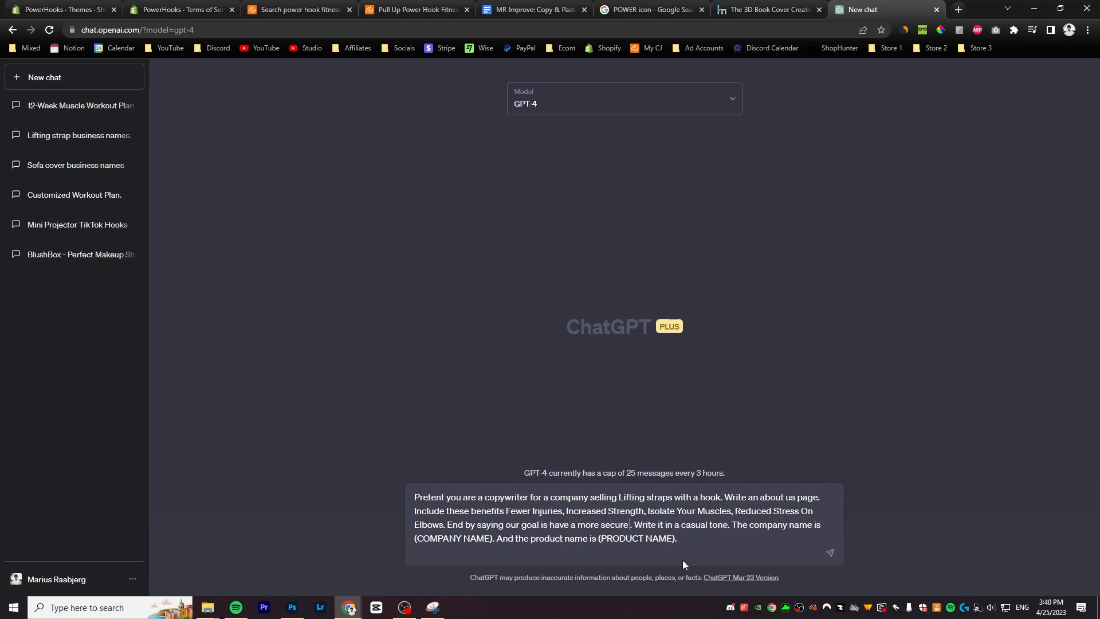
pyautogui.write('d')
pyautogui.press('BackSpace')
pyautogui.press('BackSpace')
pyautogui.press('BackSpace')
pyautogui.press('BackSpace')
pyautogui.press('BackSpace')
pyautogui.press('BackSpace')
pyautogui.press('BackSpace')
pyautogui.press('BackSpace')
pyautogui.press('BackSpace')
pyautogui.press('BackSpace')
pyautogui.press('BackSpace')
pyautogui.press('BackSpace')
pyautogui.press('BackSpace')
pyautogui.press('BackSpace')
pyautogui.press('BackSpace')
pyautogui.press('BackSpace')
pyautogui.press('BackSpace')
pyautogui.press('BackSpace')
pyautogui.press('BackSpace')
pyautogui.press('BackSpace')
pyautogui.write('build mus')
pyautogui.write('cle and gain strength faster')
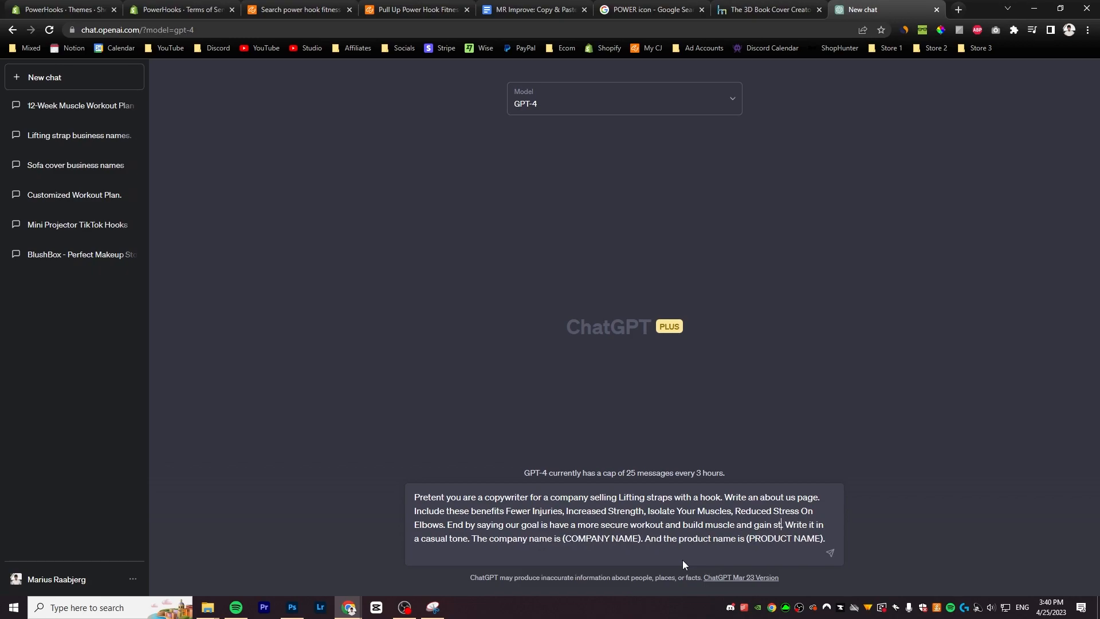
# Set the prompt's company name to "PowerHooks" and product name to "The Original Power Hooks", and send it
pyautogui.write('PowerHooks')
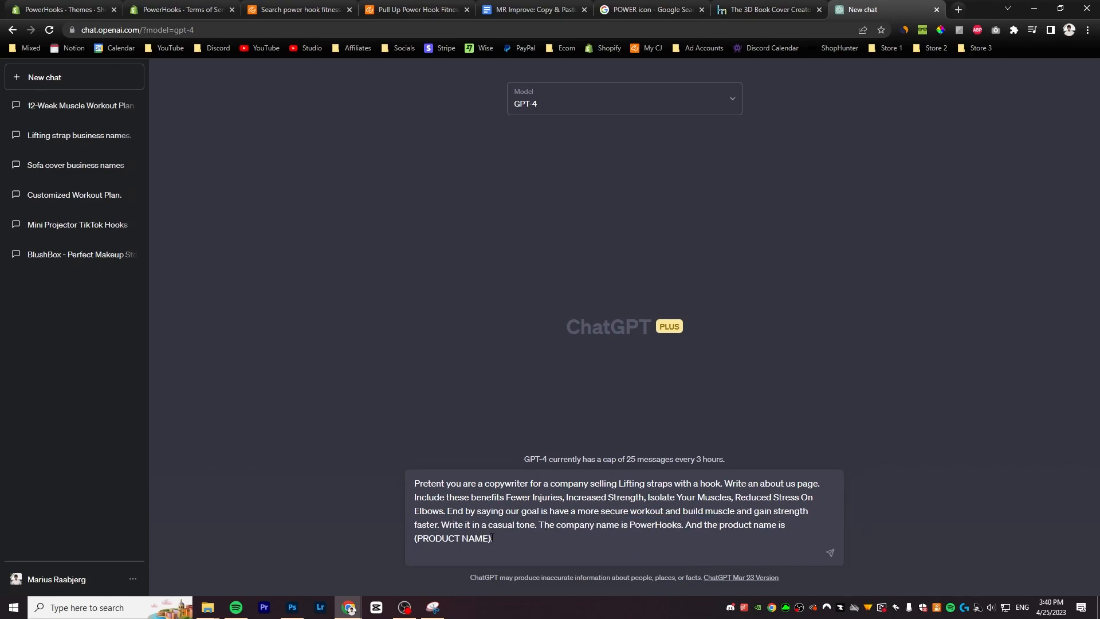
pyautogui.moveTo(491, 537); pyautogui.dragTo(413, 538)
pyautogui.write('The Original Power Hooks')
pyautogui.press('Return')
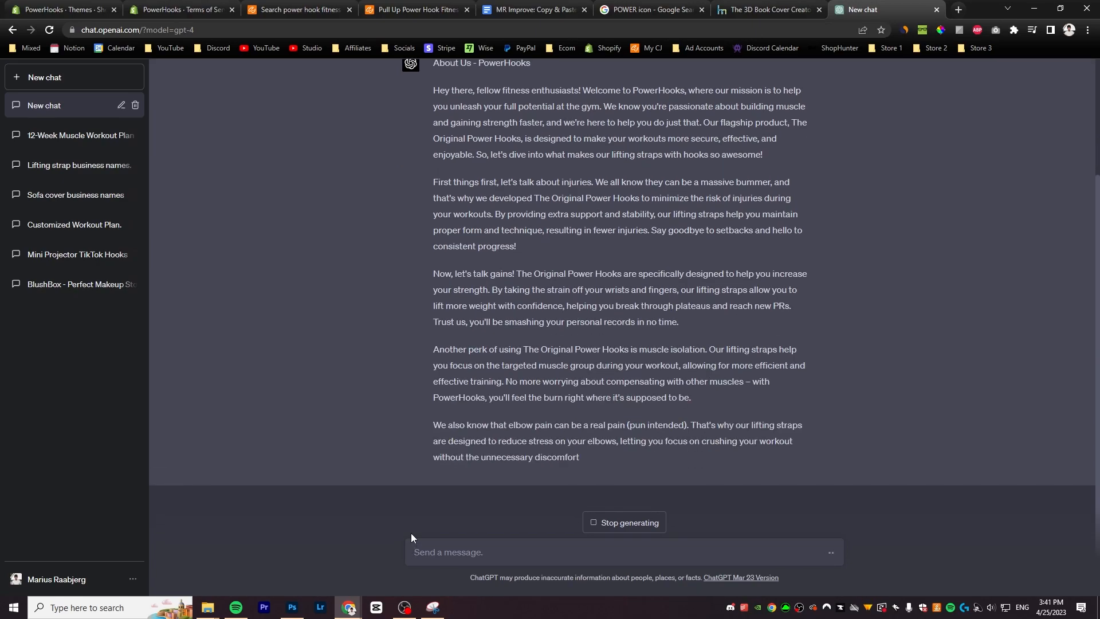
# Copy the generated About Us text without its heading and title a new Shopify store page "About Us"
pyautogui.moveTo(452, 461); pyautogui.dragTo(434, 238)
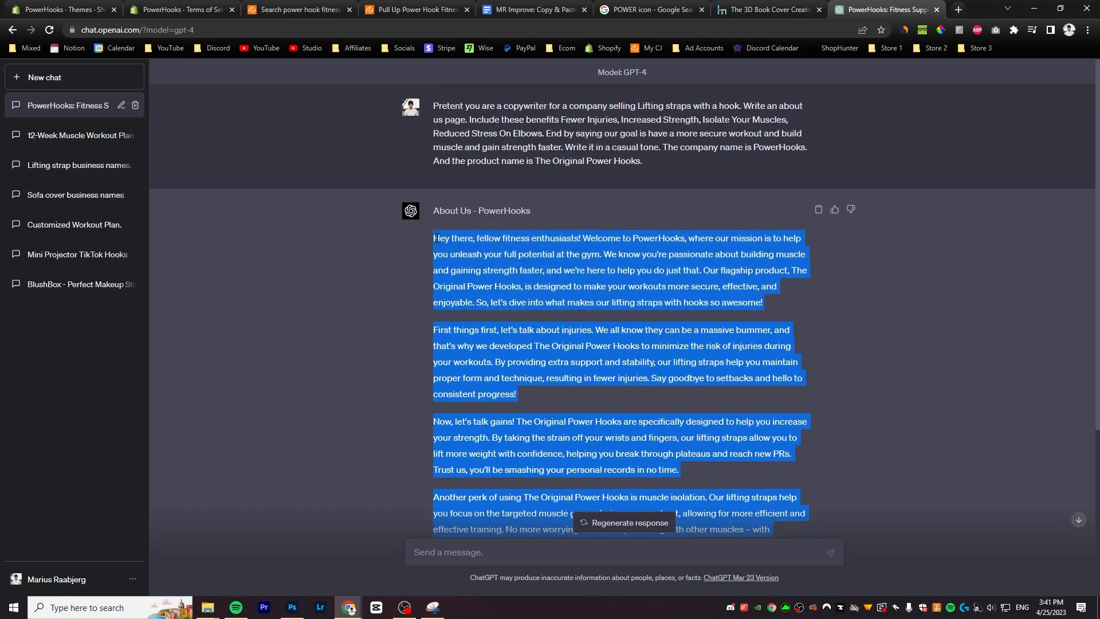
pyautogui.click(193, 4)
pyautogui.write('ou')
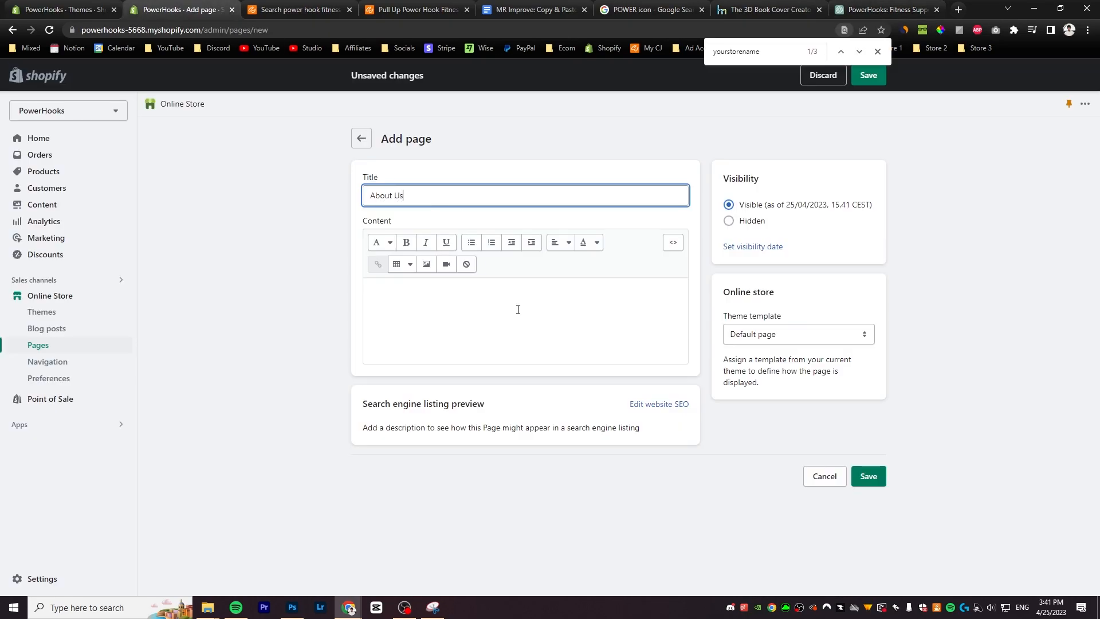
# Insert the uploaded PowerHooks logo into the About Us page's content and center it
pyautogui.click(518, 310)
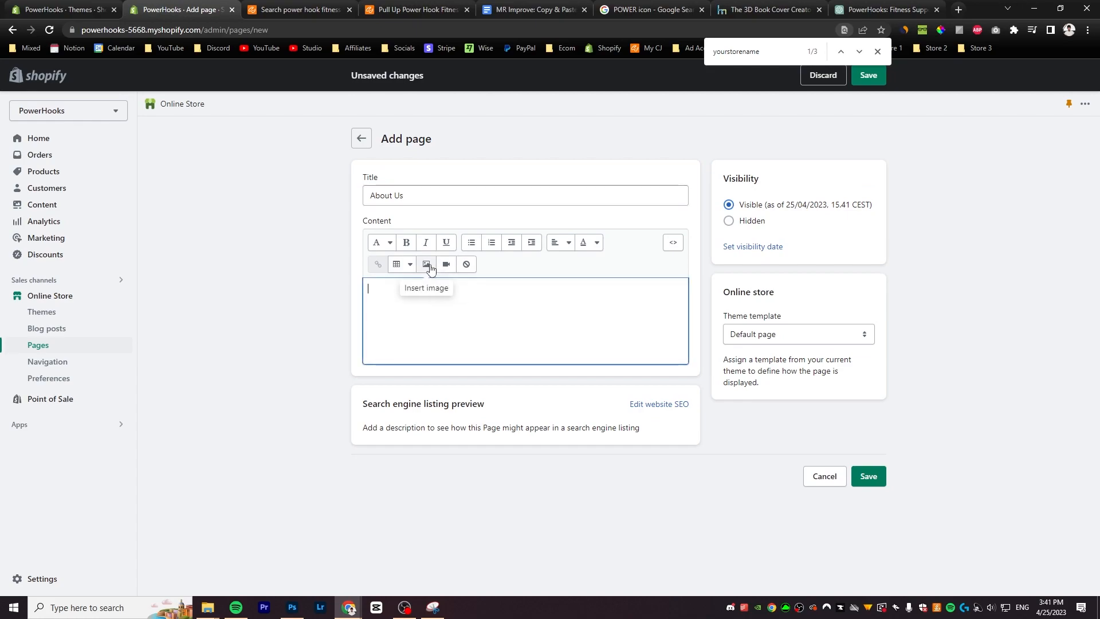
pyautogui.click(427, 264)
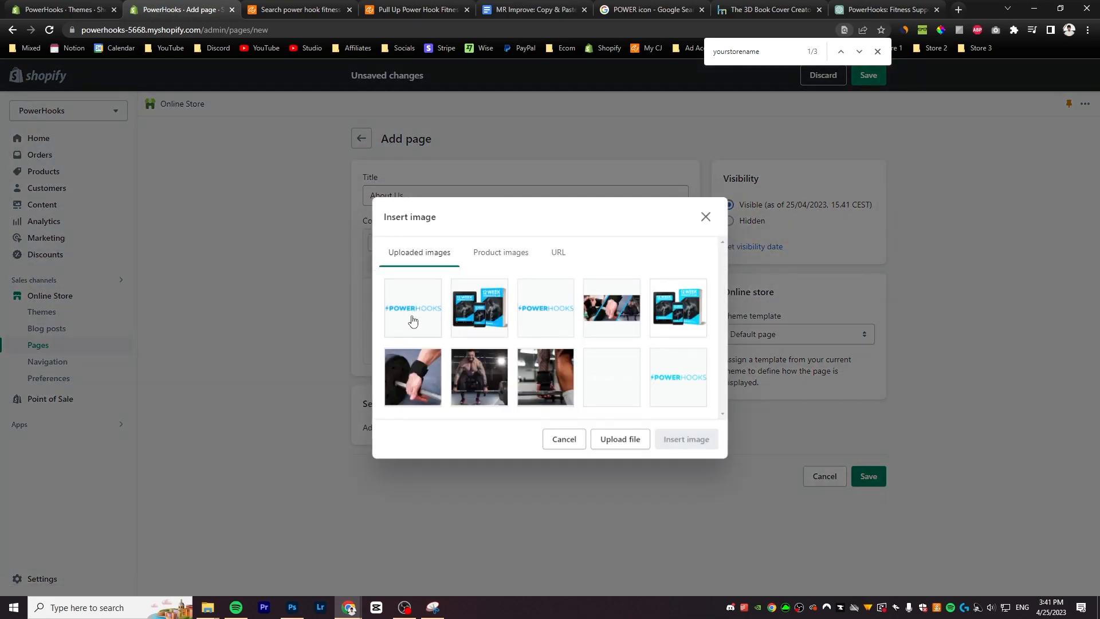
pyautogui.click(413, 321)
pyautogui.click(679, 514)
pyautogui.click(482, 329)
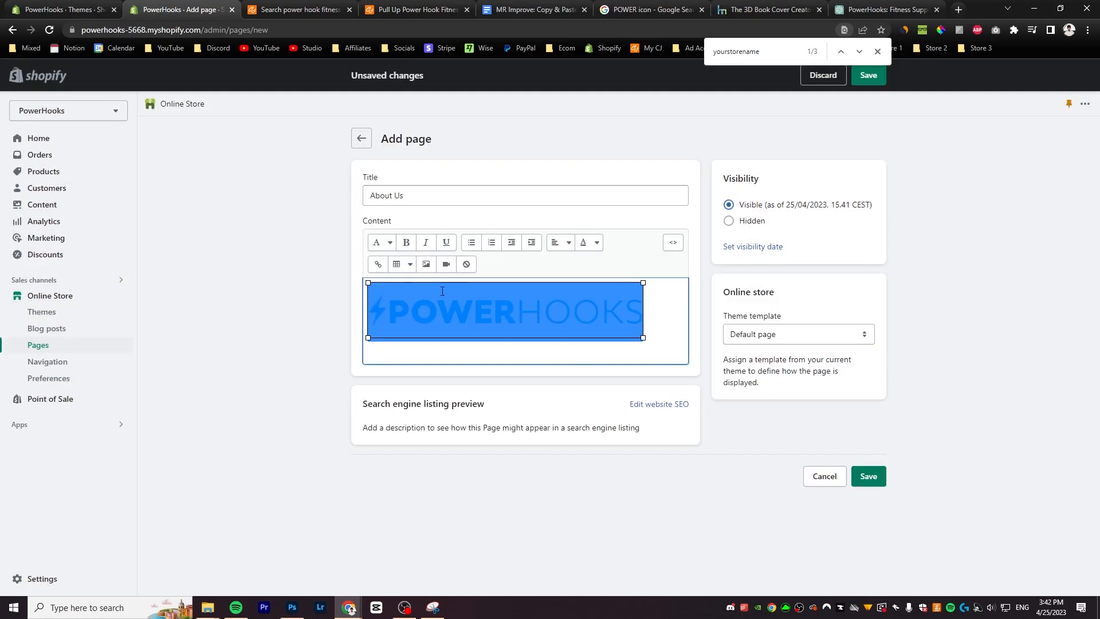
pyautogui.click(570, 248)
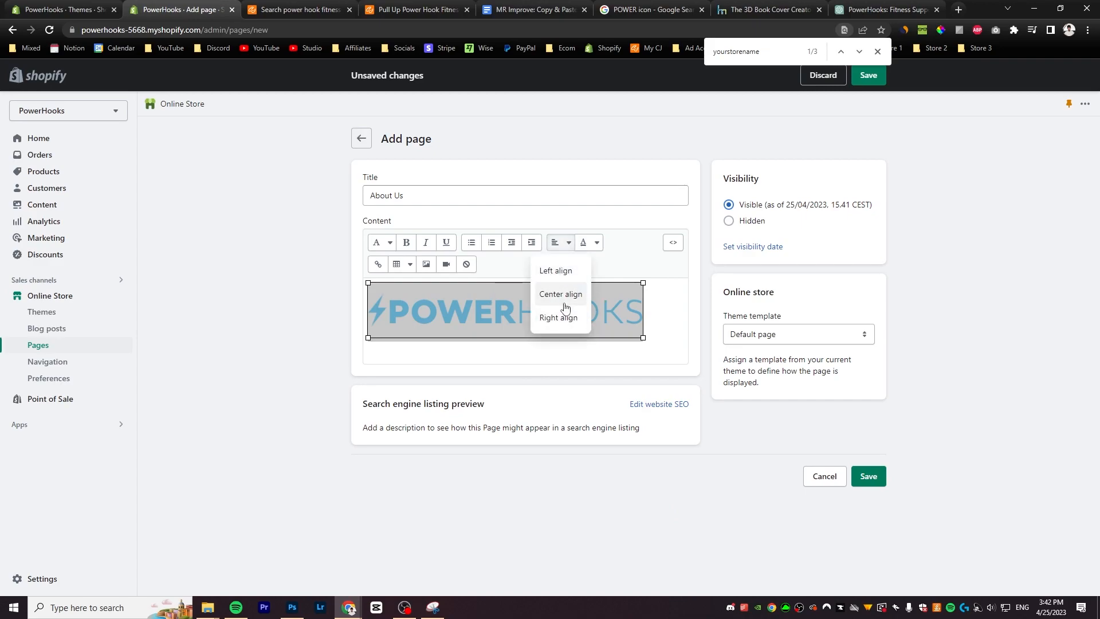
pyautogui.click(561, 294)
# Paste the copied About Us text below the logo and save the page
pyautogui.click(673, 326)
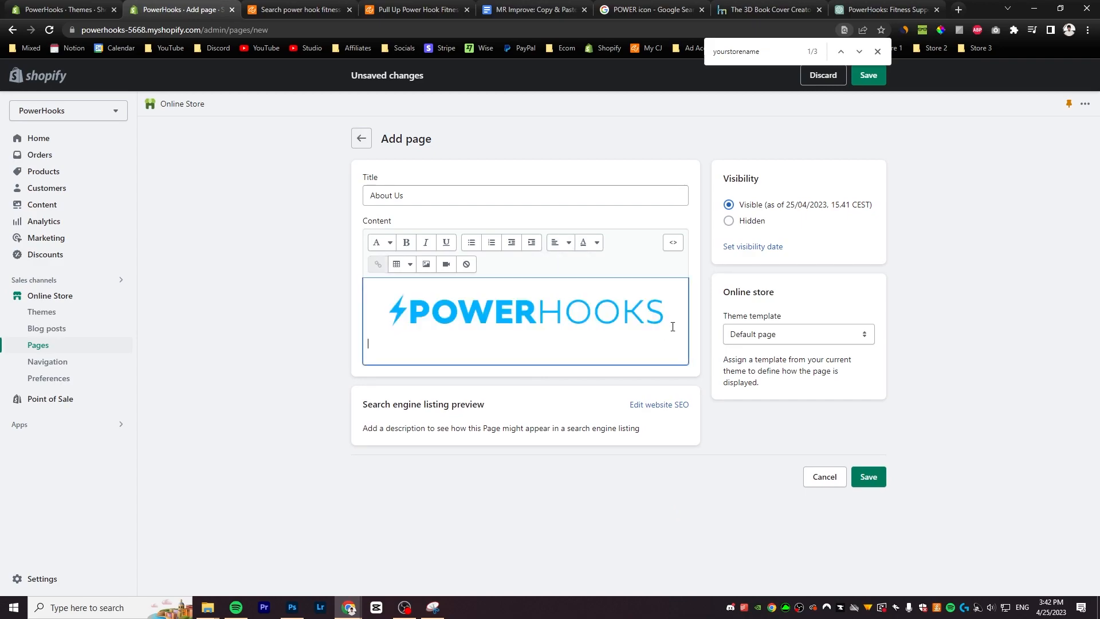
pyautogui.hotkey('ctrl', 'v')
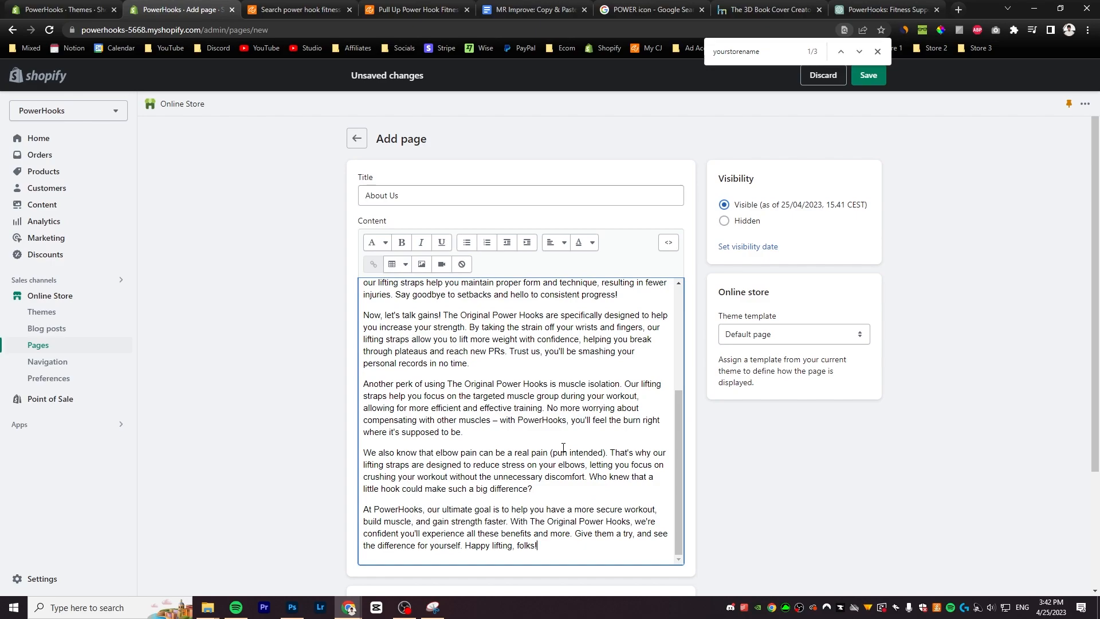
pyautogui.scroll(3, 564, 448)
pyautogui.click(869, 75)
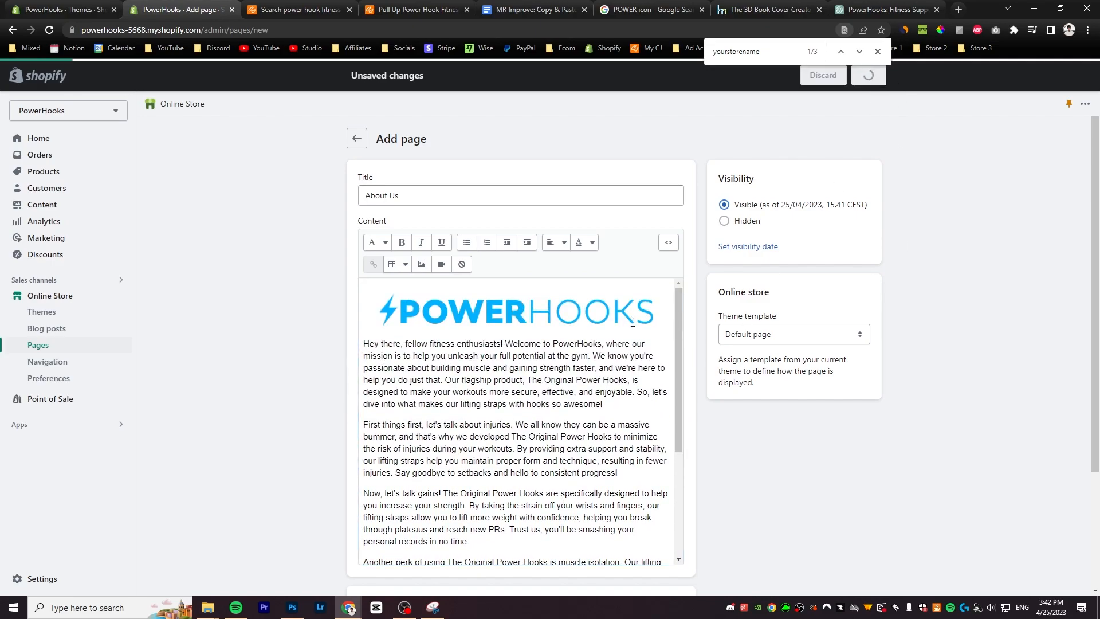
# Create a page titled "FAQ" that uses the faq theme template
pyautogui.click(455, 198)
pyautogui.write('FAQ')
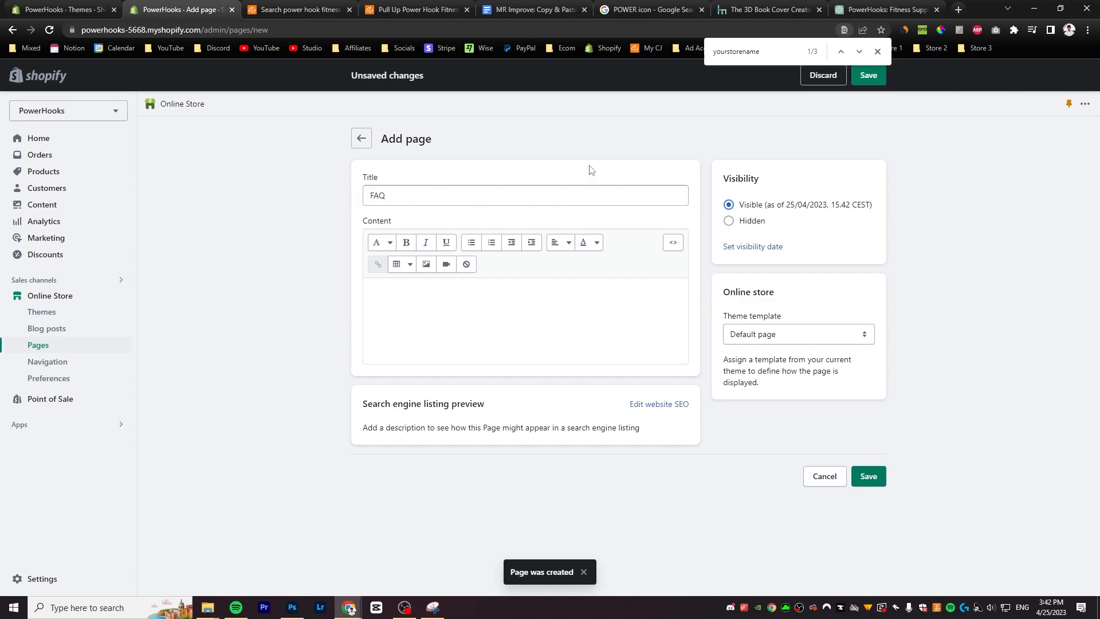
pyautogui.click(770, 338)
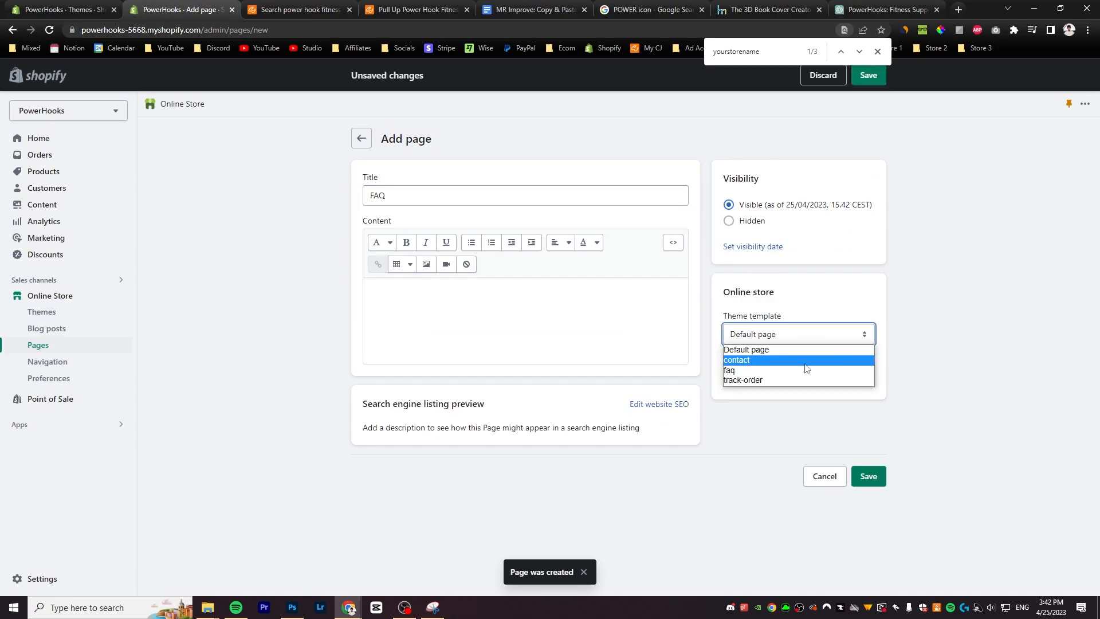
pyautogui.click(739, 371)
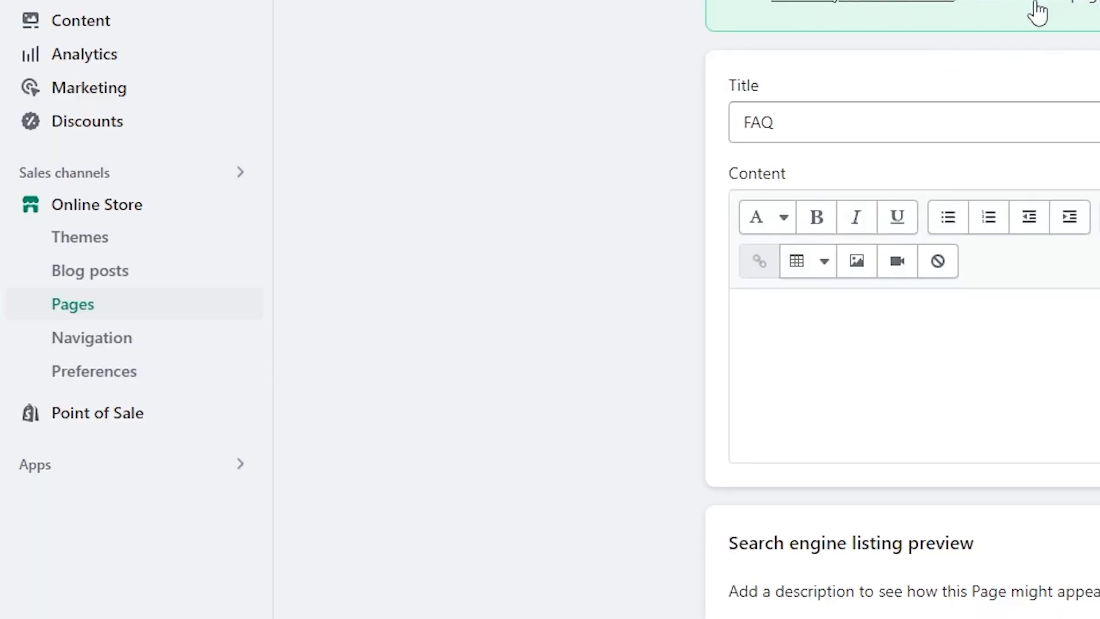
# Open the store's Main menu in the navigation settings and delete its Catalog and Contact items
pyautogui.click(148, 340)
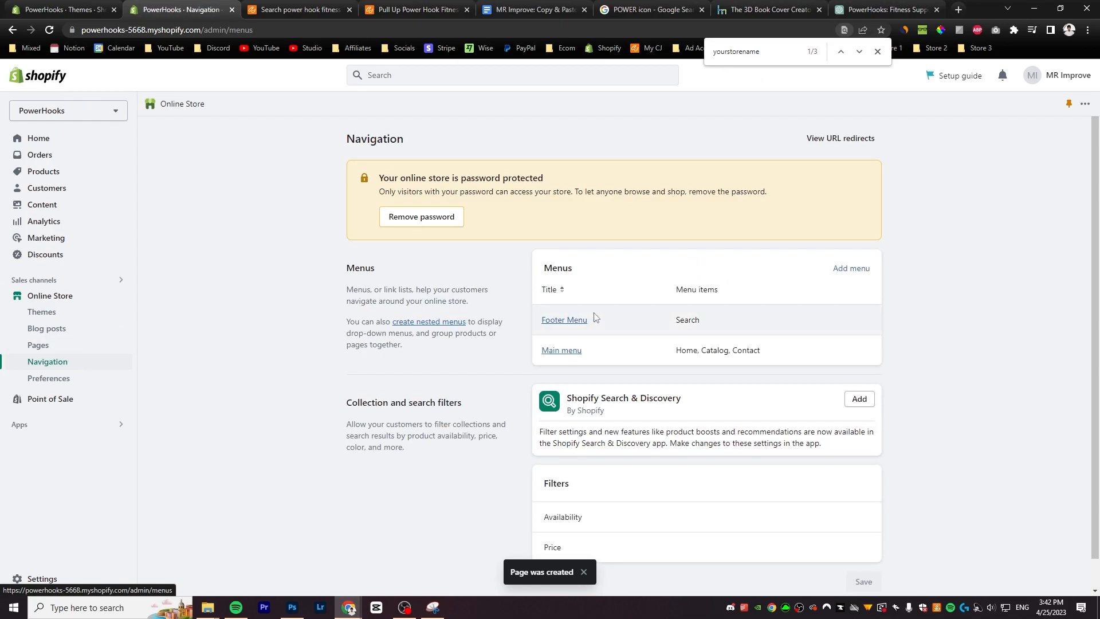
pyautogui.click(557, 352)
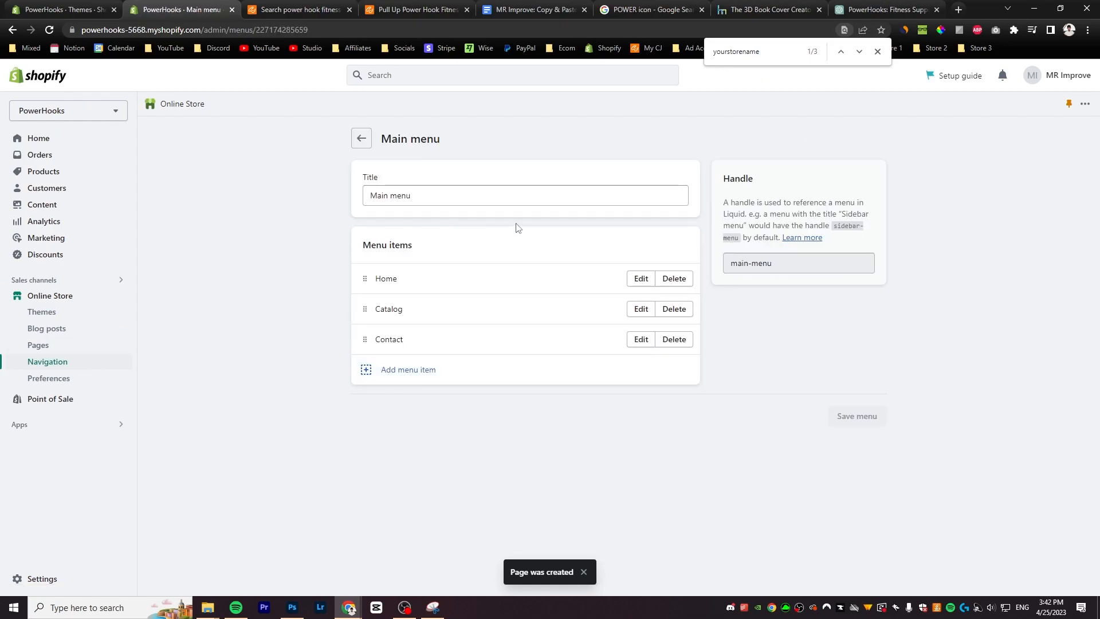
pyautogui.click(677, 315)
pyautogui.click(695, 363)
pyautogui.click(675, 339)
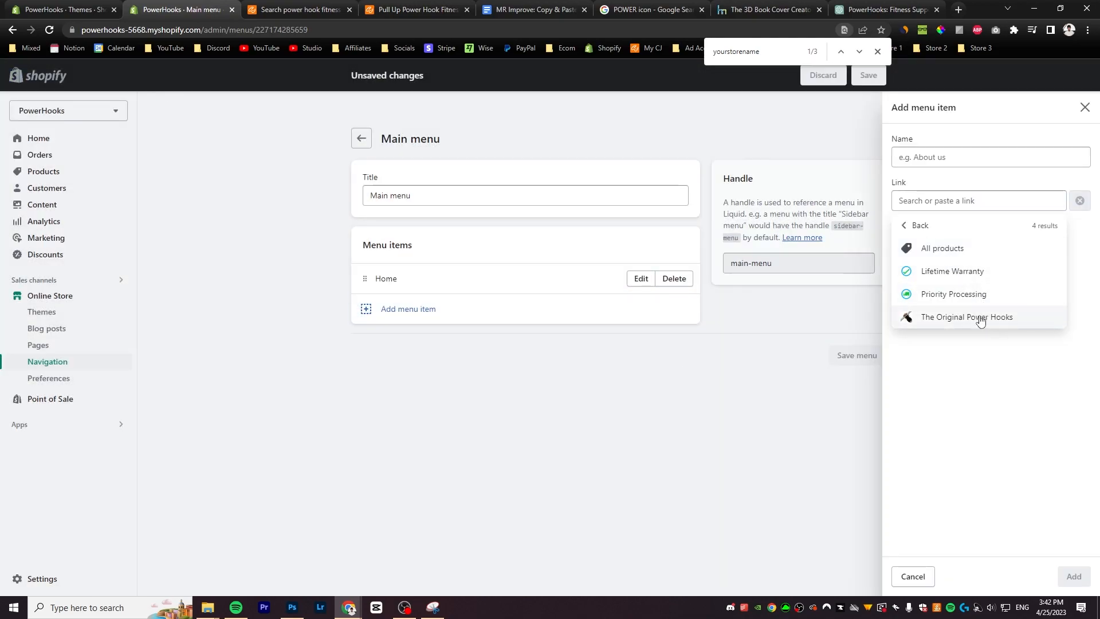
# Add a menu item named "Shop" that links to the product The Original Power Hooks
pyautogui.click(974, 317)
pyautogui.write('Shop')
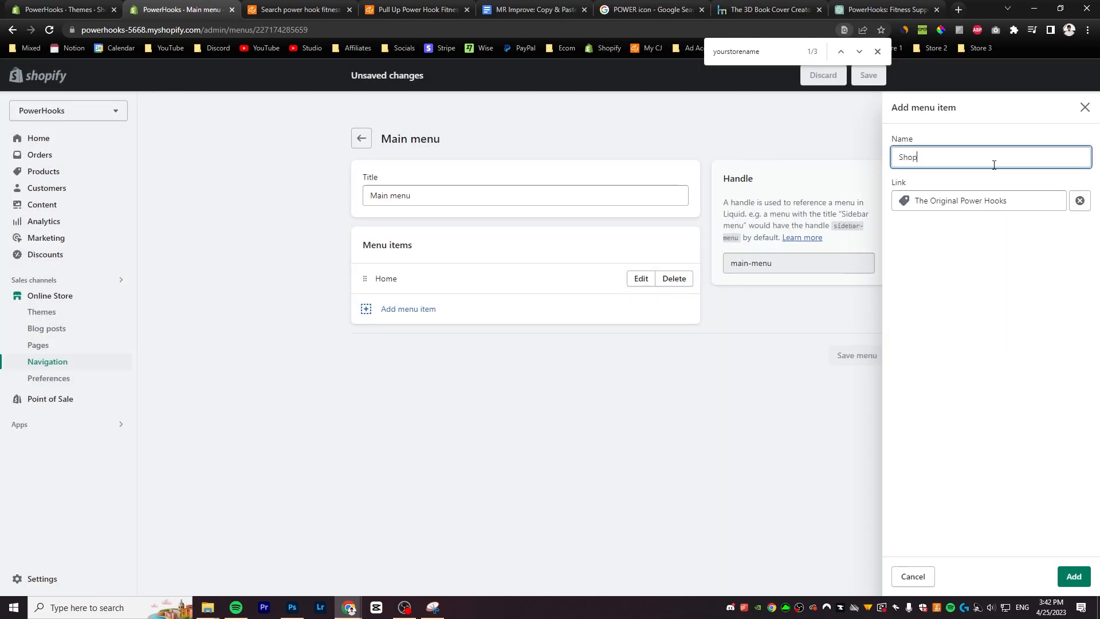
pyautogui.click(1072, 577)
# Add menu items for the FAQ and About Us pages to the Main menu
pyautogui.click(974, 201)
pyautogui.click(957, 318)
pyautogui.click(948, 295)
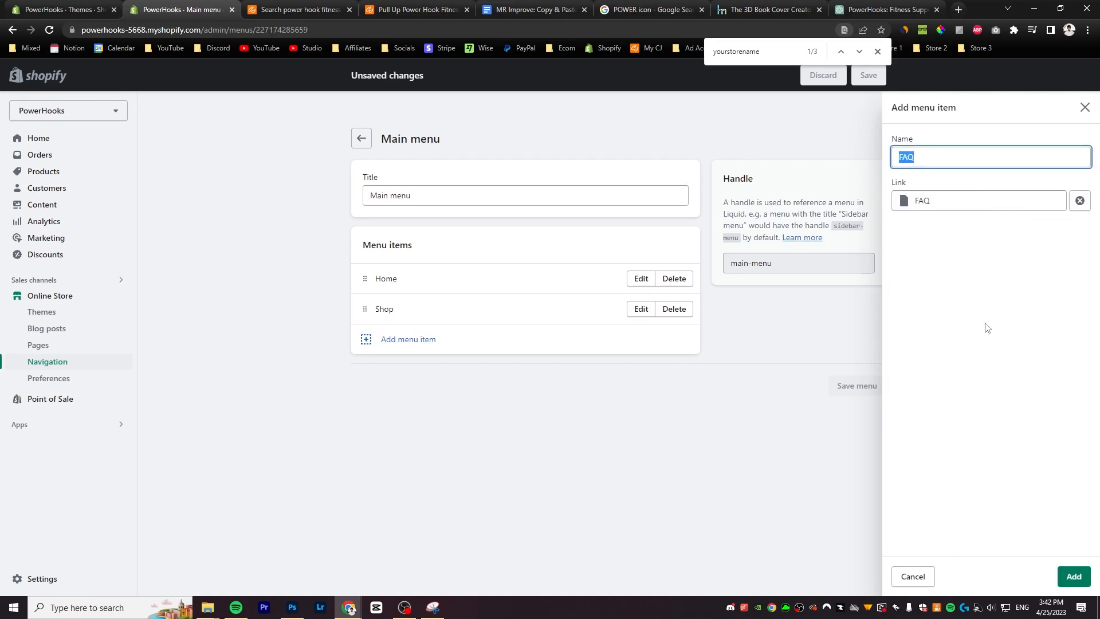
pyautogui.press('Return')
pyautogui.click(945, 248)
pyautogui.press('Return')
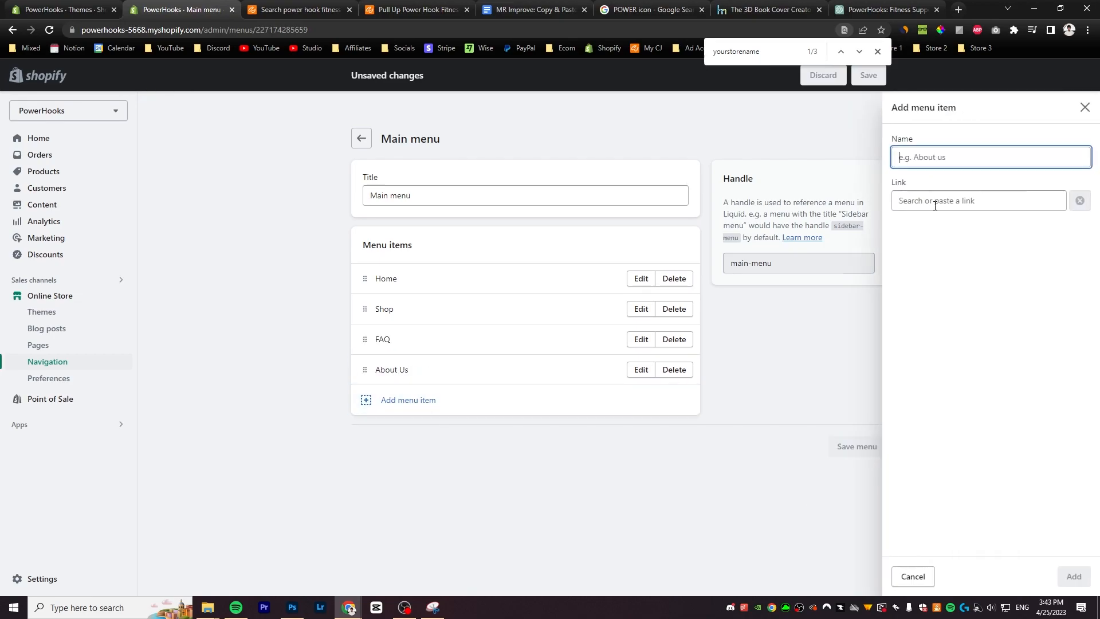
# Add Track Your Order and Contact items to the end of the Main menu
pyautogui.click(923, 407)
pyautogui.press('Return')
pyautogui.click(973, 317)
pyautogui.click(940, 270)
pyautogui.press('Return')
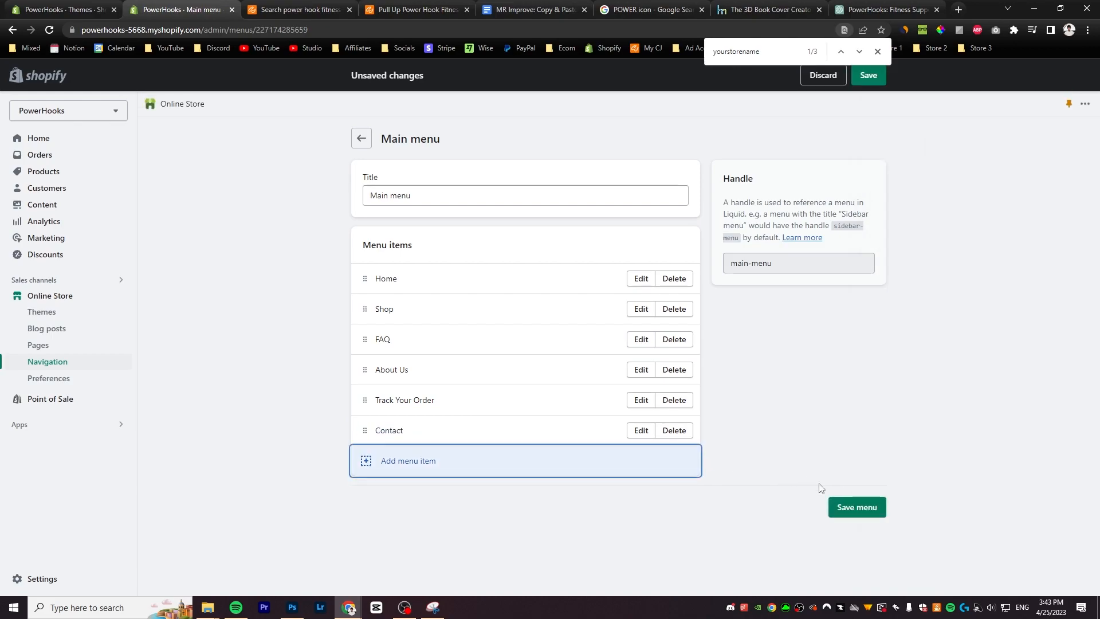
# Save the Main menu and delete the Search item from the Footer Menu
pyautogui.click(856, 507)
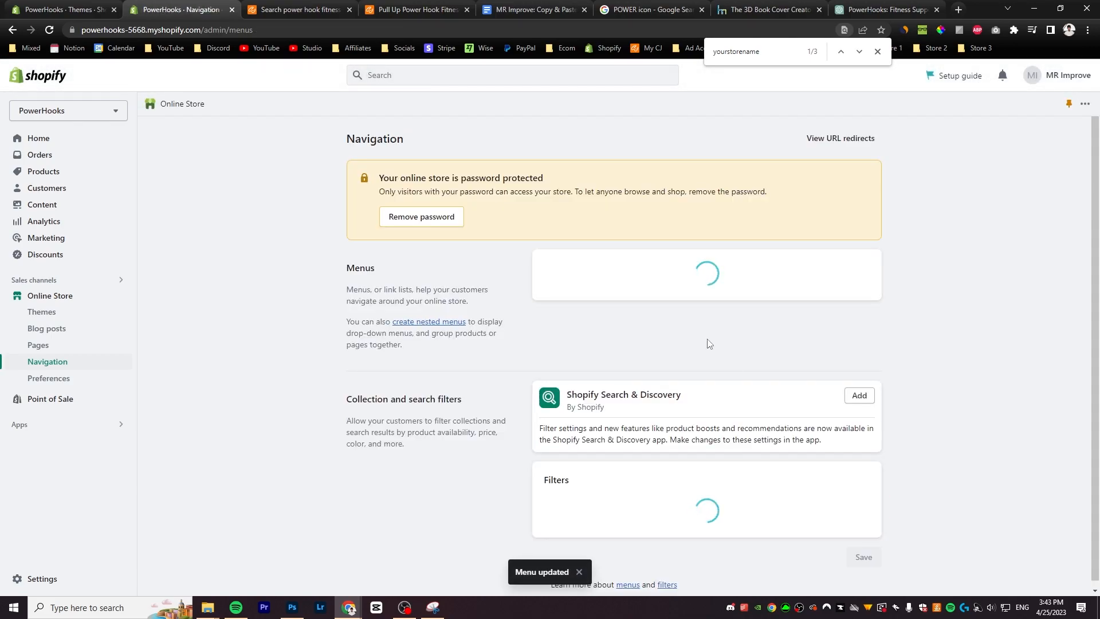
pyautogui.click(573, 327)
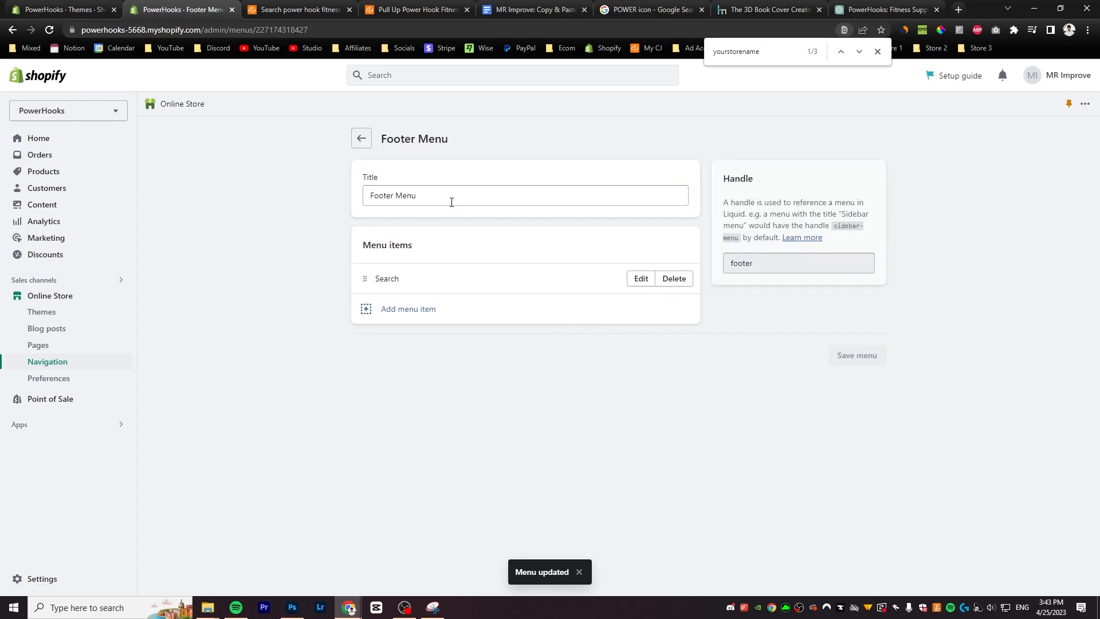
pyautogui.click(674, 278)
pyautogui.click(688, 364)
# Add the Shipping & Delivery and Refund & Returns pages as items in the Footer Menu
pyautogui.click(400, 338)
pyautogui.click(943, 315)
pyautogui.click(971, 362)
pyautogui.click(1073, 577)
pyautogui.click(974, 201)
pyautogui.click(949, 314)
pyautogui.click(968, 339)
pyautogui.click(1074, 576)
# Add the Privacy Policy and Terms of Service pages to the Footer Menu and save it
pyautogui.click(395, 339)
pyautogui.click(917, 315)
pyautogui.click(924, 317)
pyautogui.click(1073, 576)
pyautogui.click(480, 384)
pyautogui.click(946, 322)
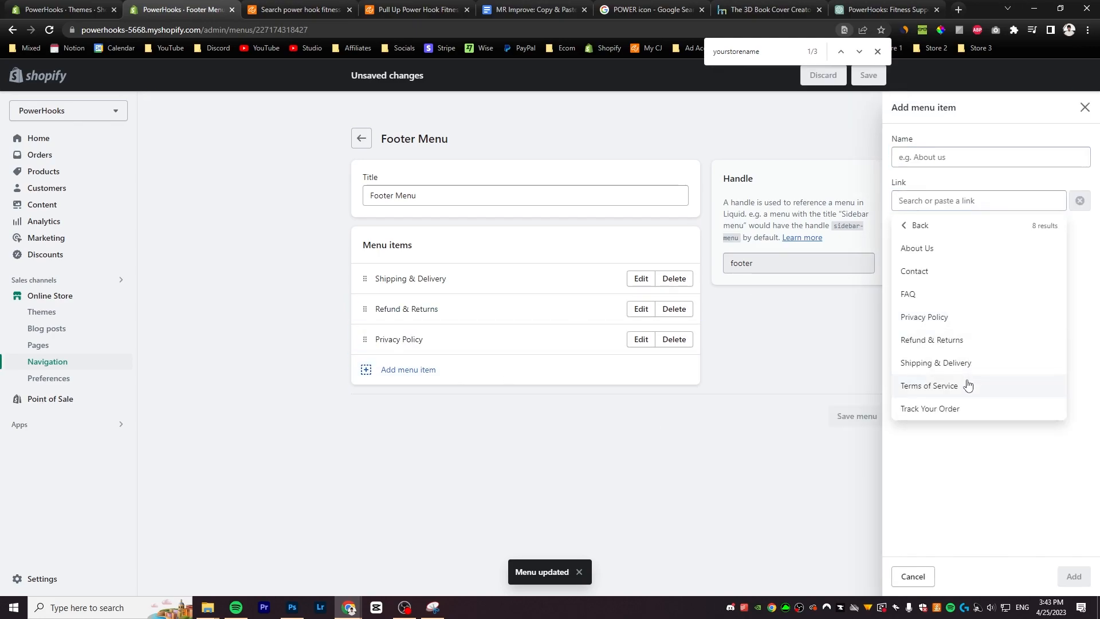
pyautogui.click(968, 383)
pyautogui.click(1073, 576)
pyautogui.click(836, 447)
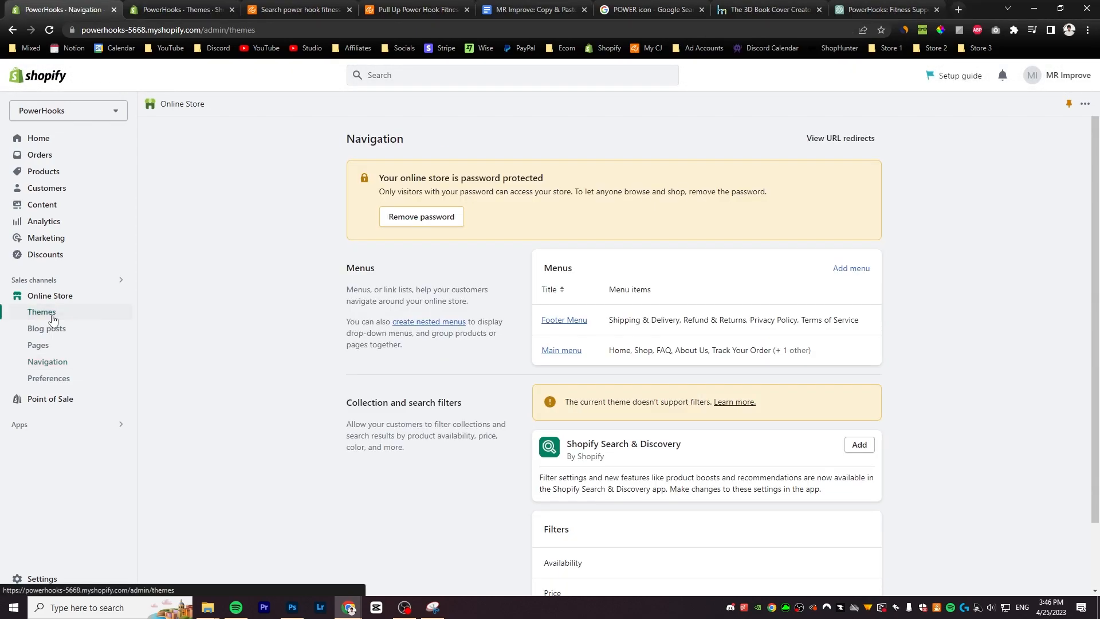
# Open the current Shrine theme for customization and set the blue PowerHooks image as the store logo
pyautogui.click(52, 315)
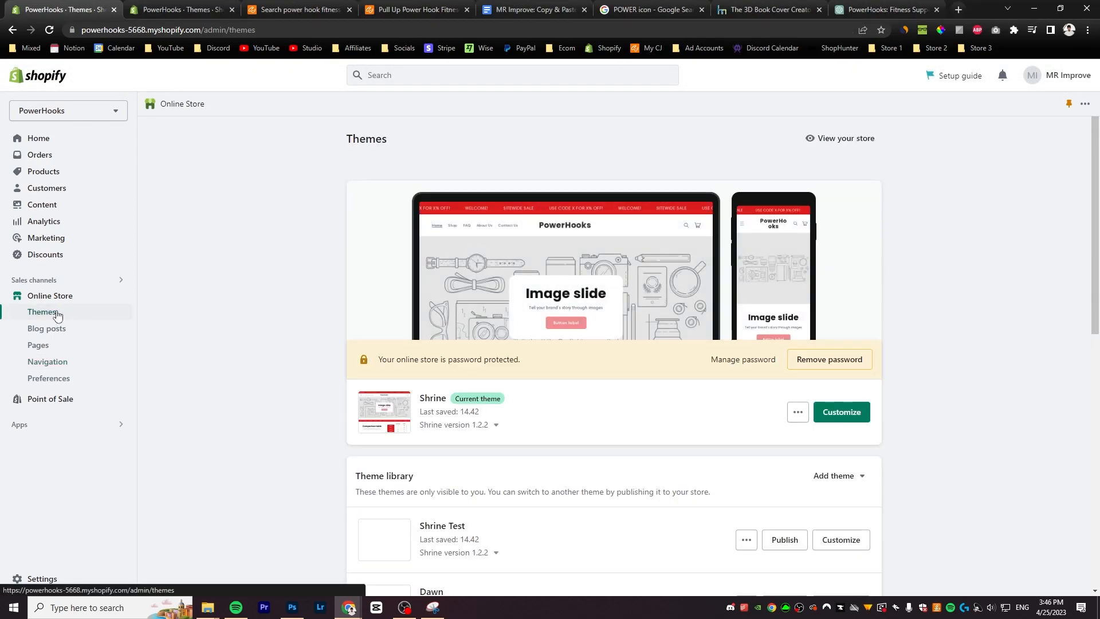
pyautogui.click(841, 412)
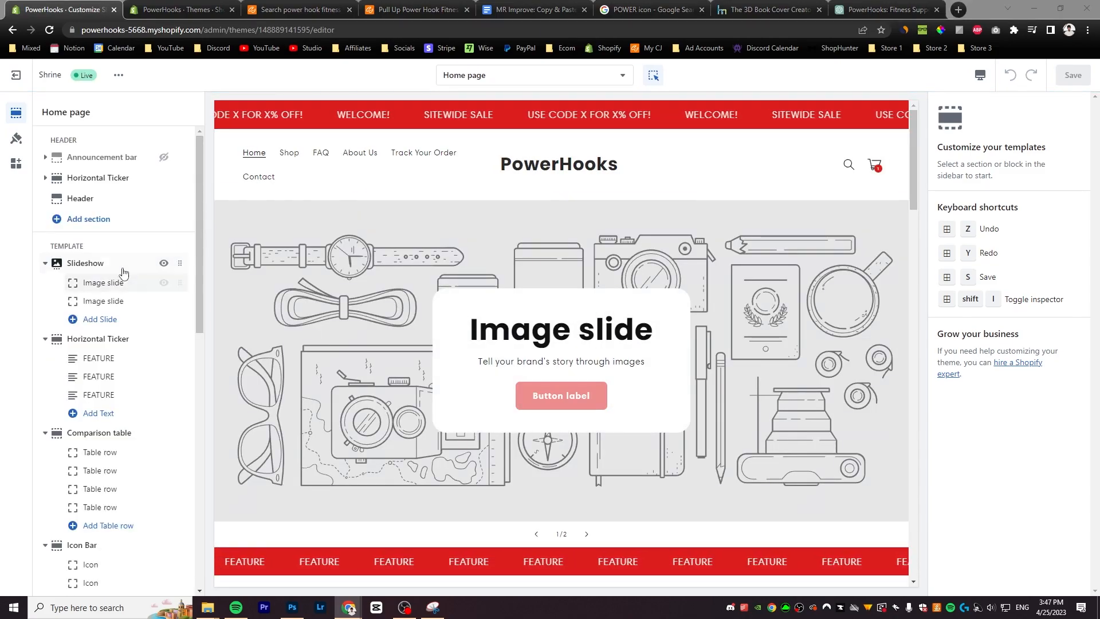
pyautogui.click(15, 140)
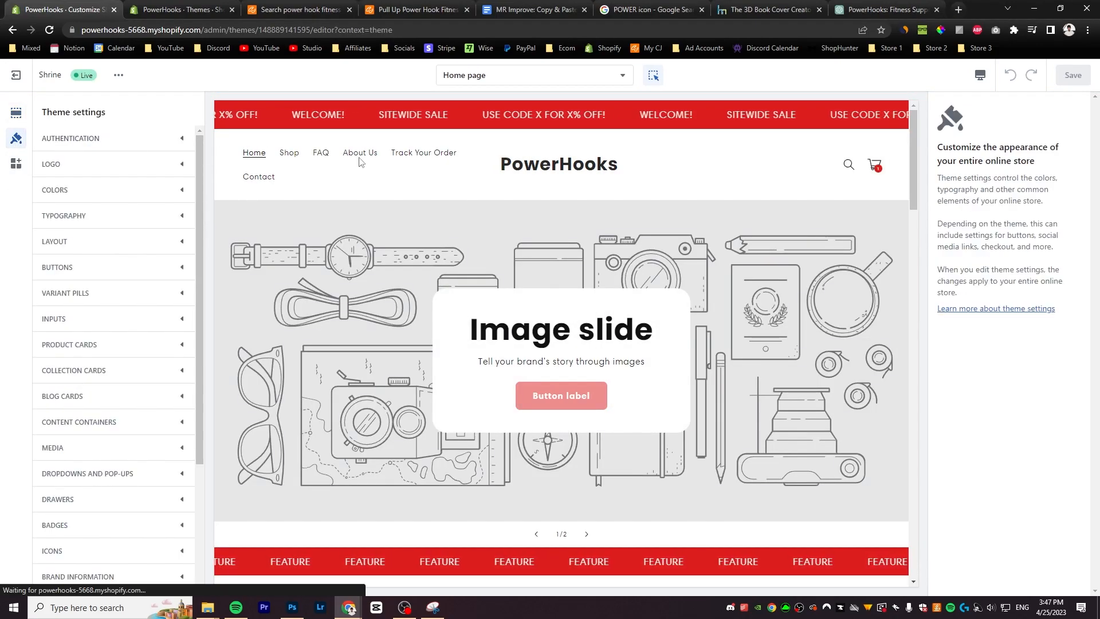
pyautogui.click(175, 167)
pyautogui.click(118, 216)
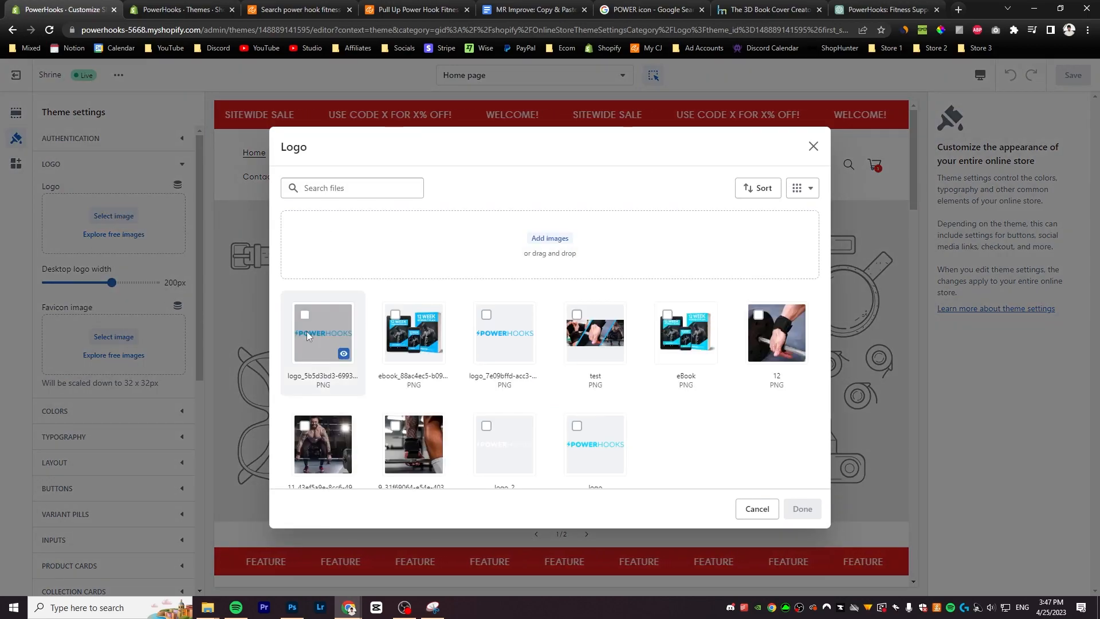
pyautogui.click(802, 509)
# Set the theme's accent colors to #03B0FF
pyautogui.click(148, 191)
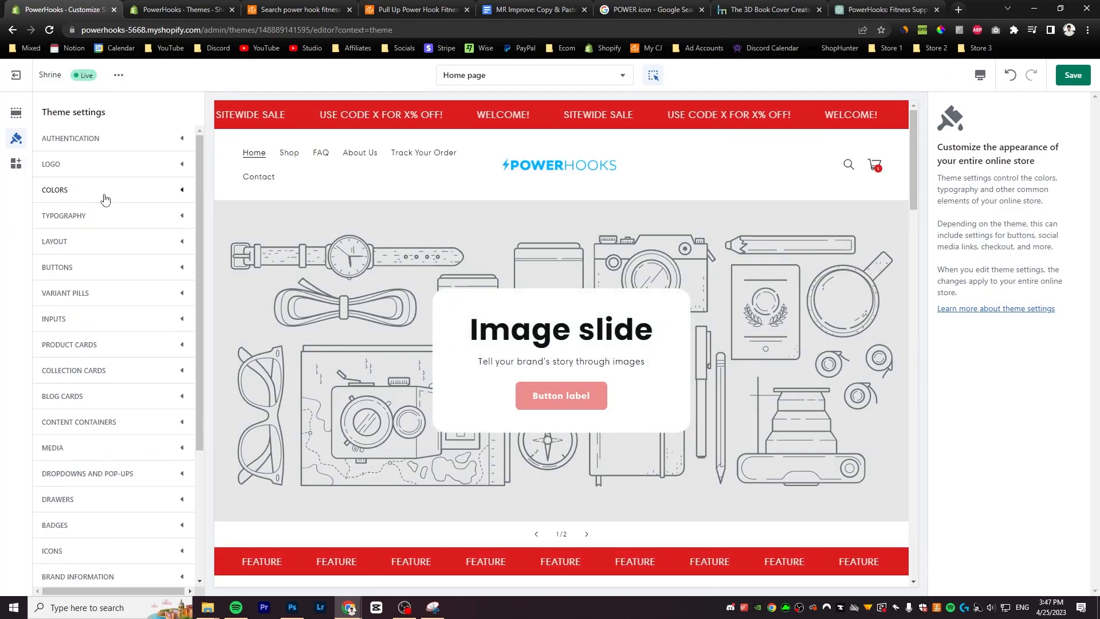
pyautogui.click(53, 292)
pyautogui.write('#03B0FF')
pyautogui.press('Return')
pyautogui.click(54, 369)
pyautogui.write('#03B0FF')
pyautogui.press('Return')
pyautogui.click(54, 402)
pyautogui.hotkey('ctrl', 'v')
pyautogui.click(180, 195)
pyautogui.write('03B0FF')
pyautogui.click(154, 305)
pyautogui.click(14, 265)
# Remove the home page's default template sections and hide the Contact Form section
pyautogui.click(17, 117)
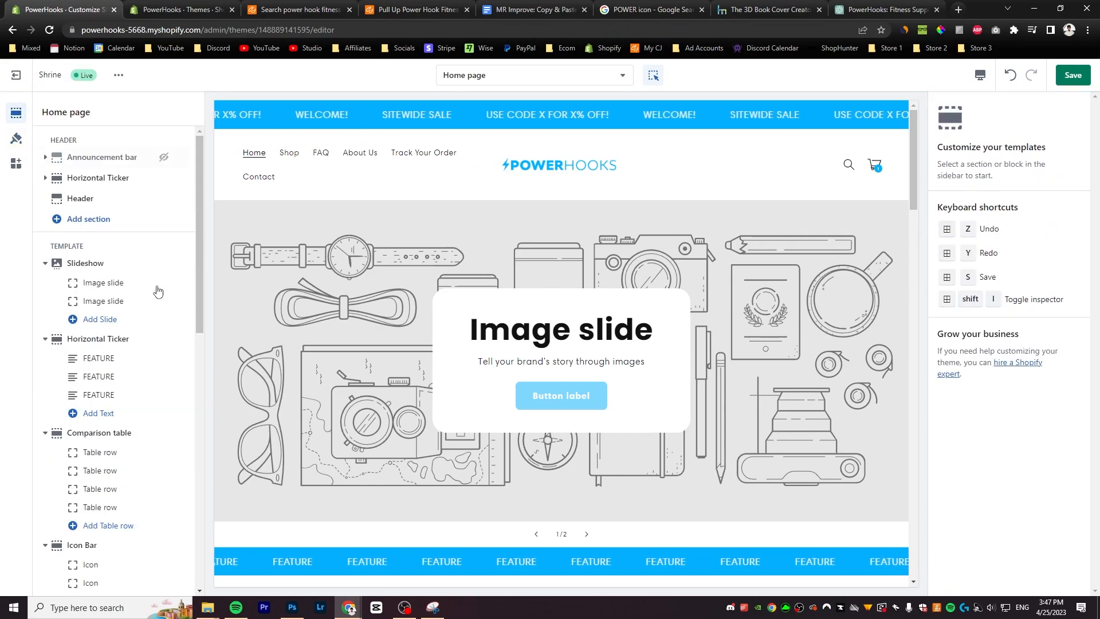
pyautogui.click(86, 263)
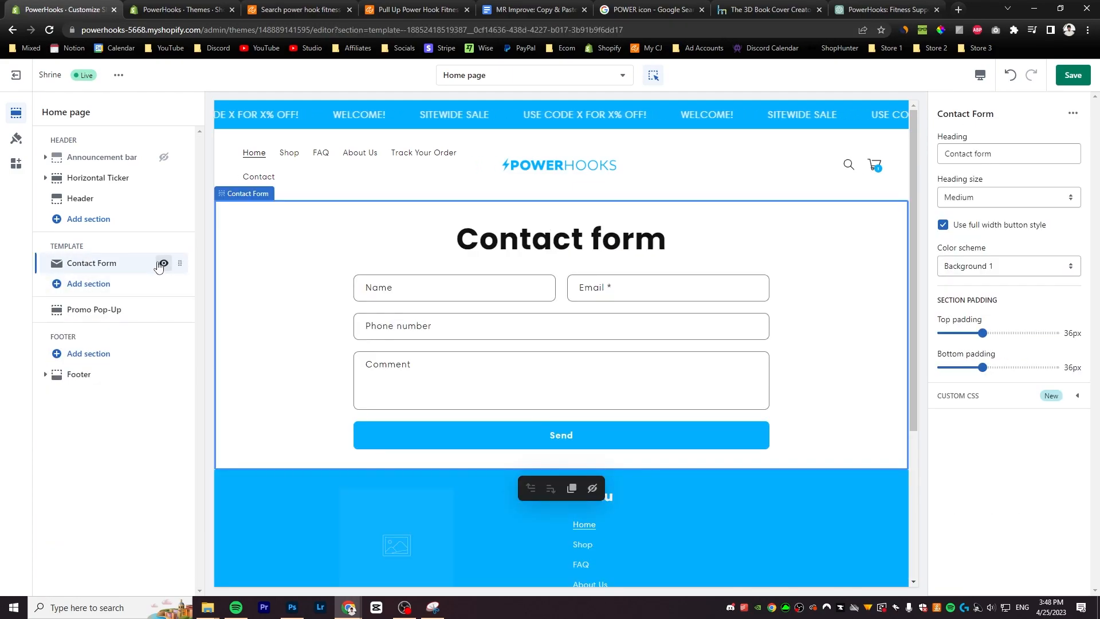
pyautogui.click(163, 263)
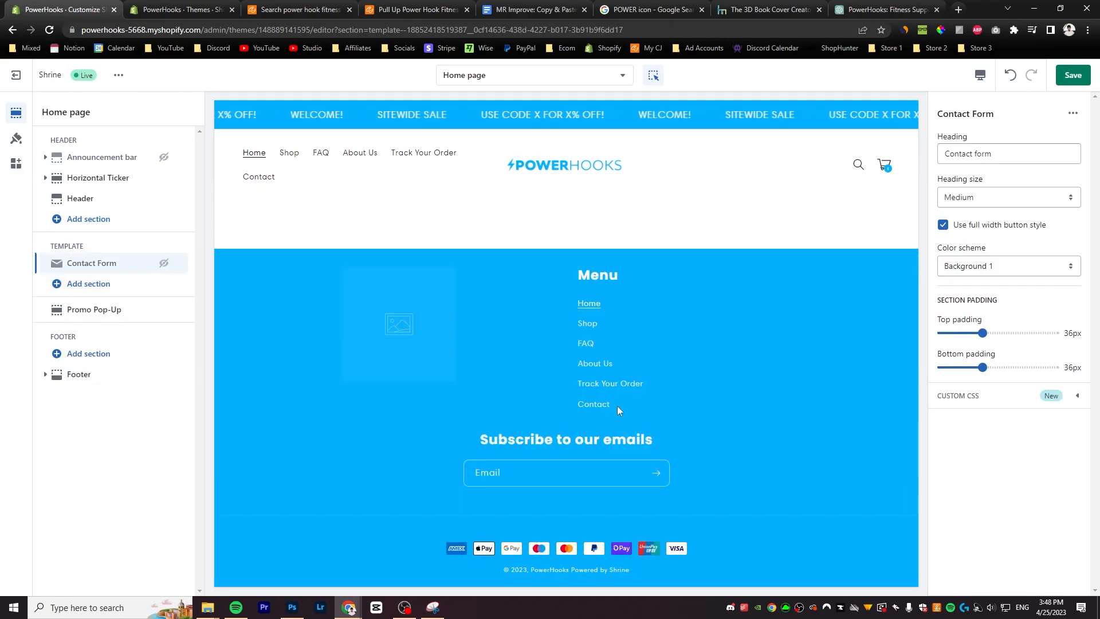
# Set the footer's image block to the white logo_2 file with an image width of 550px
pyautogui.click(374, 315)
pyautogui.click(1009, 170)
pyautogui.click(504, 413)
pyautogui.click(801, 508)
pyautogui.moveTo(956, 287); pyautogui.dragTo(1096, 294)
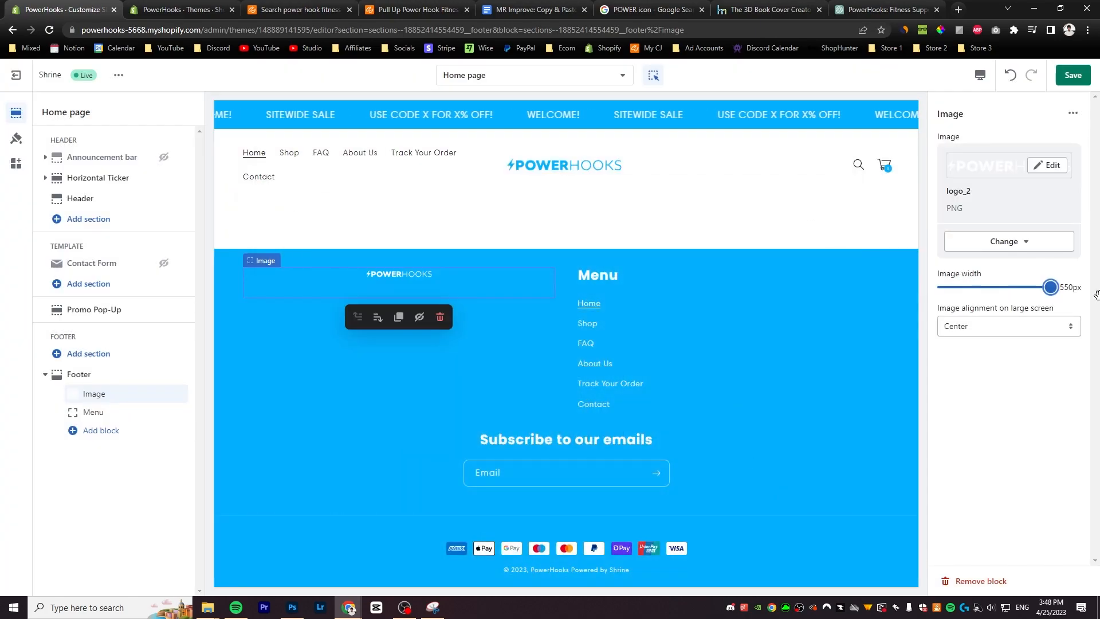
# Add a Footer Menu block headed "Policies" to the footer and rename the main menu block's heading "About PowerHooks"
pyautogui.click(101, 430)
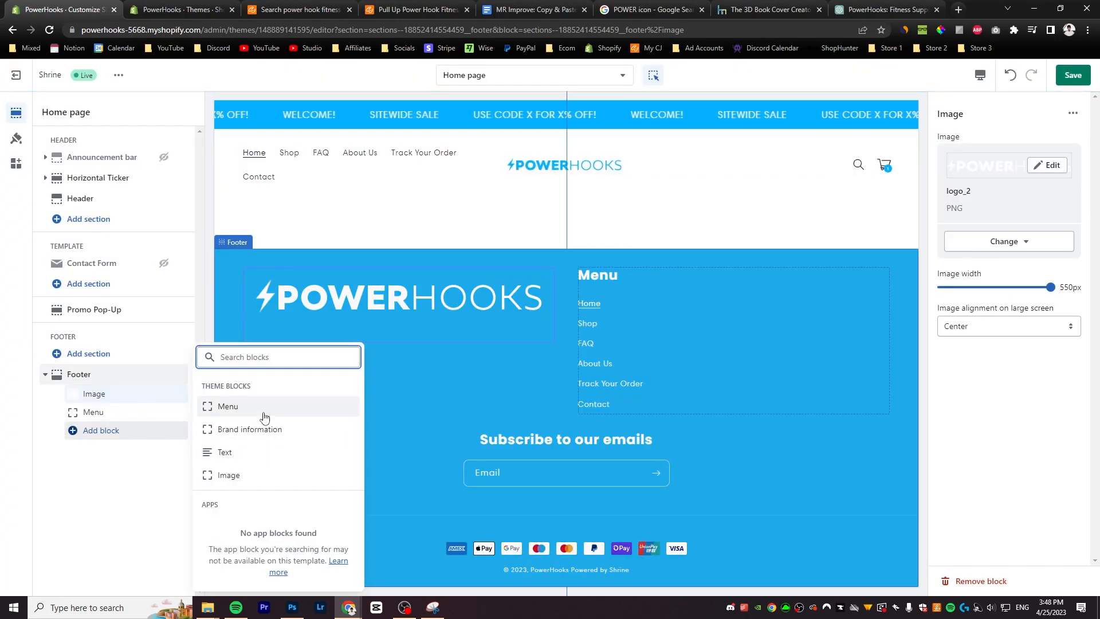
pyautogui.click(269, 413)
pyautogui.tripleClick(1007, 152)
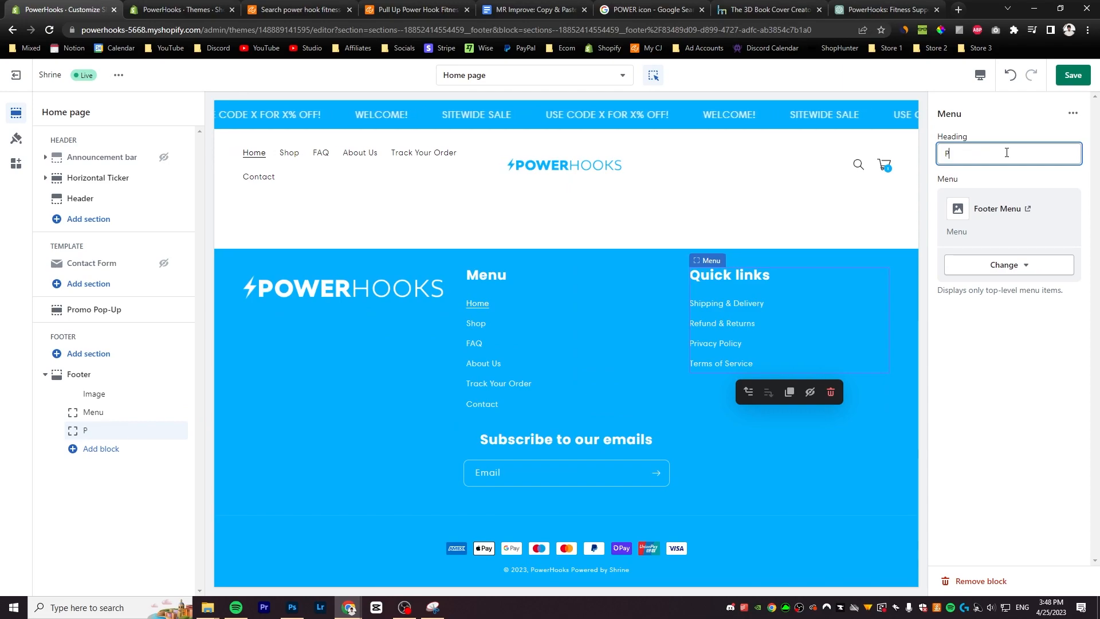
pyautogui.click(557, 293)
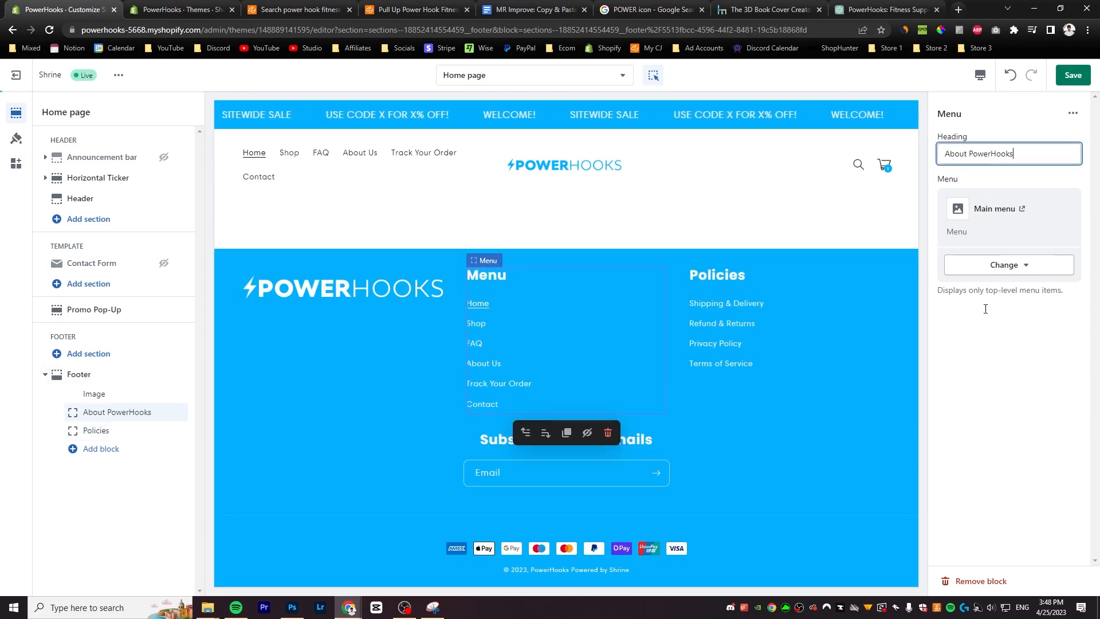
# Turn off the footer's email signup, clear its branding text, and save the theme
pyautogui.click(98, 378)
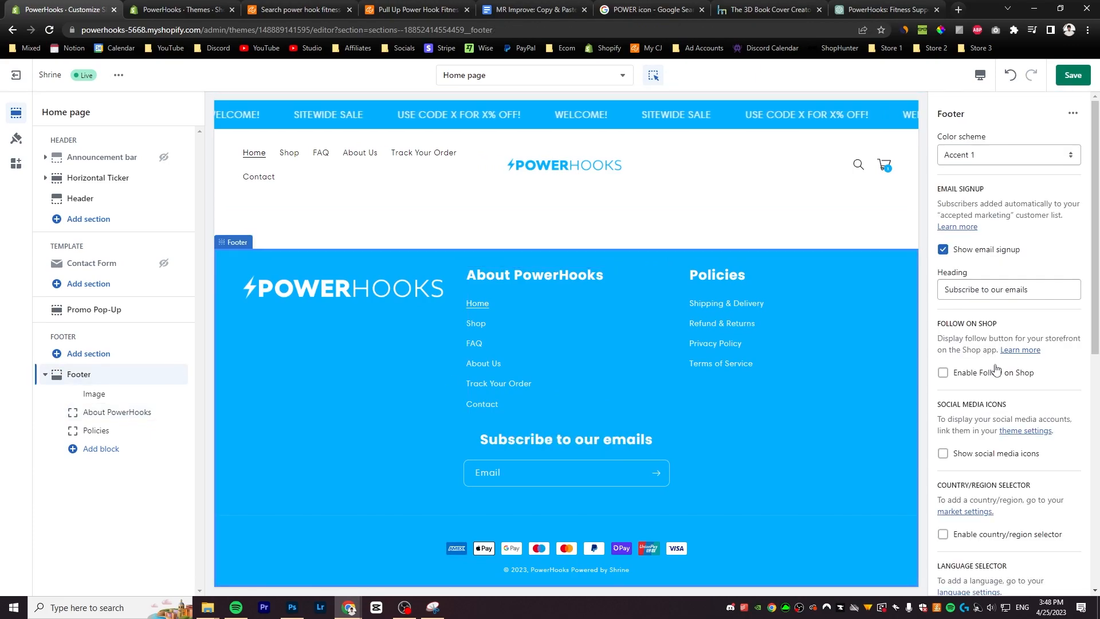
pyautogui.scroll(-6, 1016, 471)
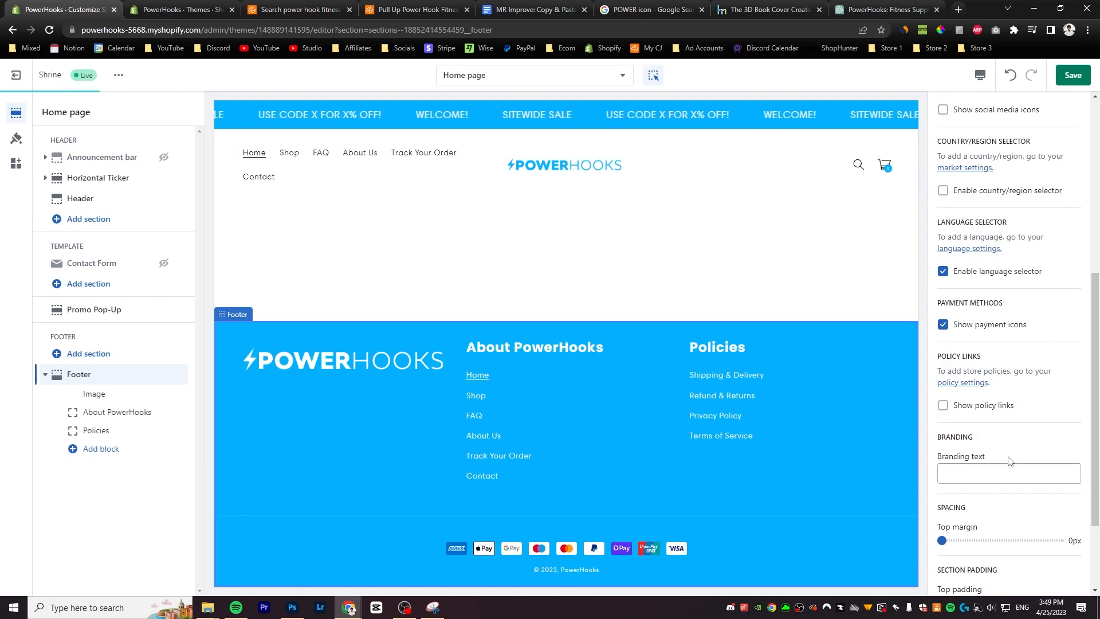
pyautogui.click(1073, 75)
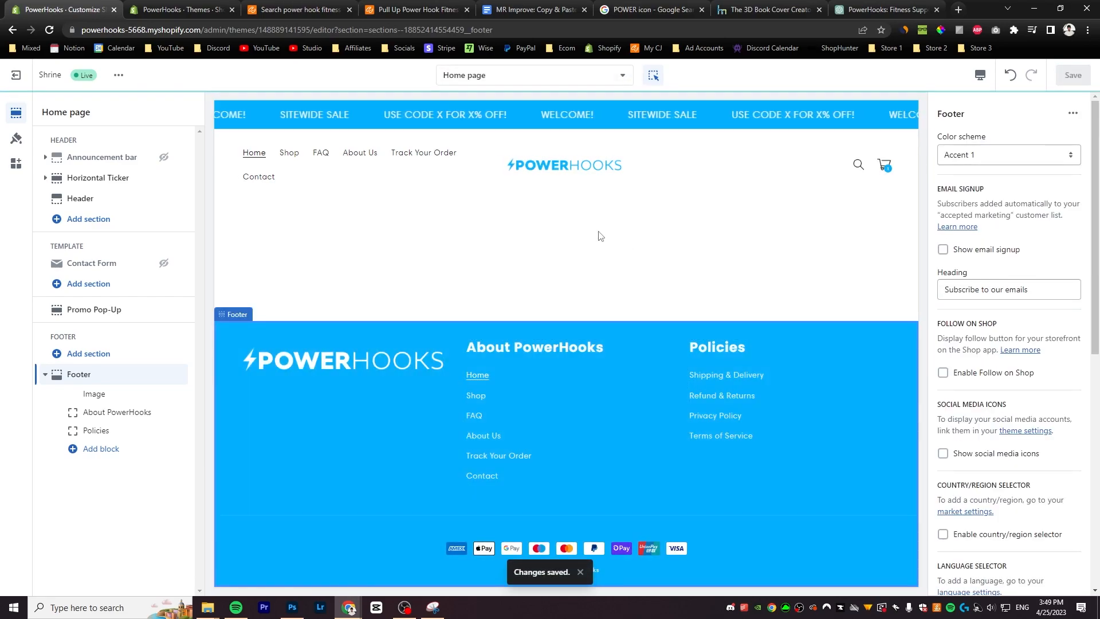
# Open the Default product template and remove all its template sections other than Product information and Related products
pyautogui.click(588, 77)
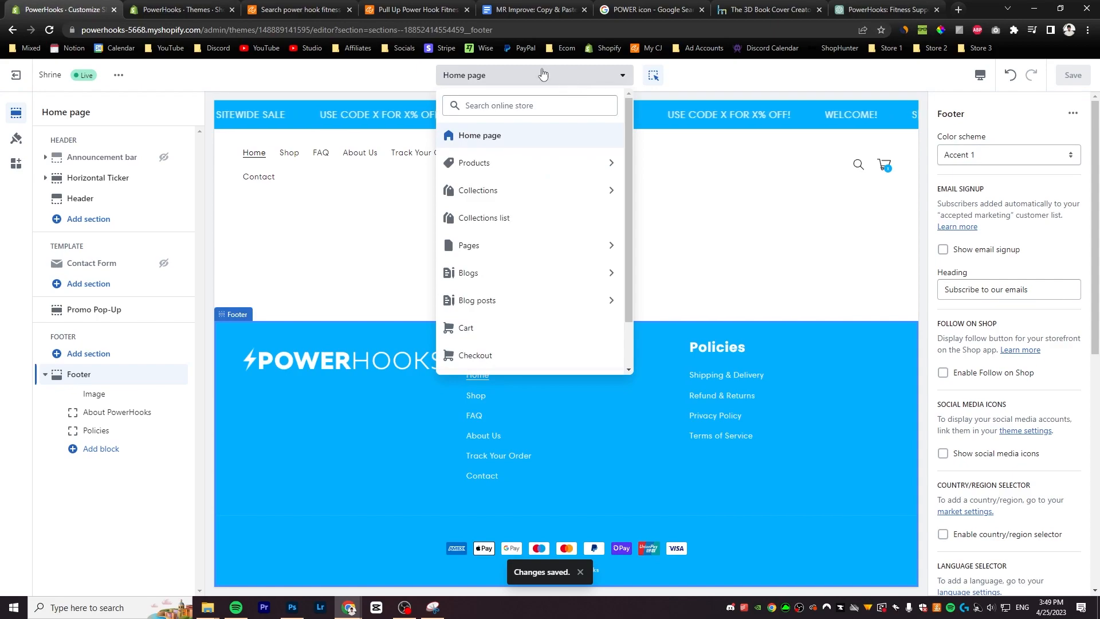
pyautogui.click(540, 172)
pyautogui.click(544, 166)
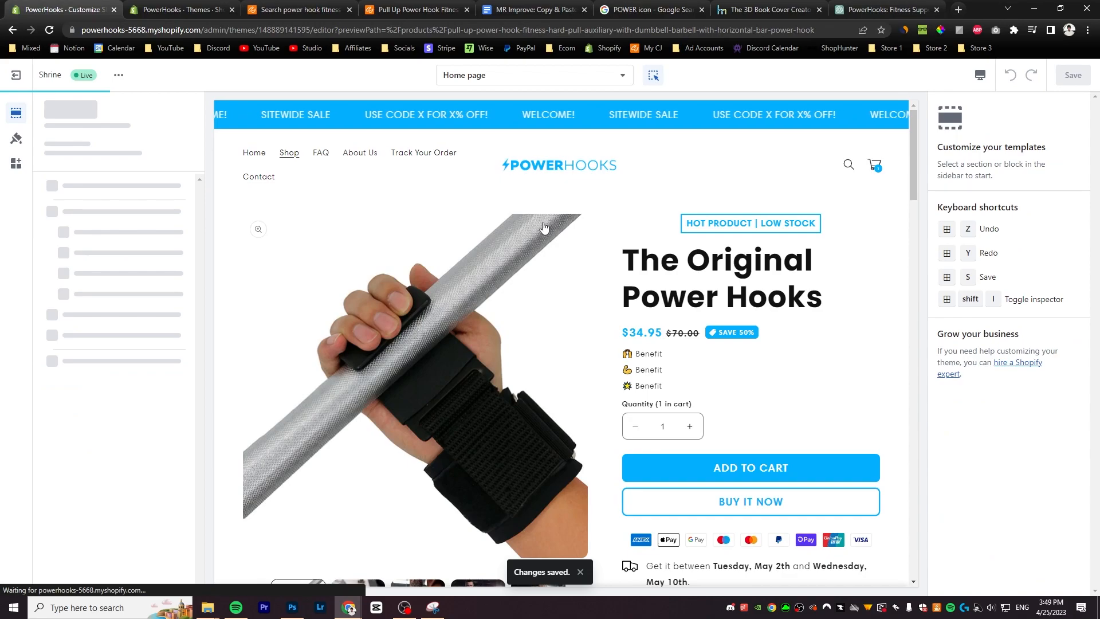
pyautogui.click(46, 302)
pyautogui.click(86, 438)
pyautogui.click(968, 582)
pyautogui.click(83, 441)
pyautogui.click(968, 583)
pyautogui.click(81, 444)
pyautogui.click(971, 582)
pyautogui.click(86, 440)
pyautogui.click(972, 582)
pyautogui.click(109, 439)
pyautogui.click(971, 582)
pyautogui.click(97, 439)
pyautogui.click(972, 582)
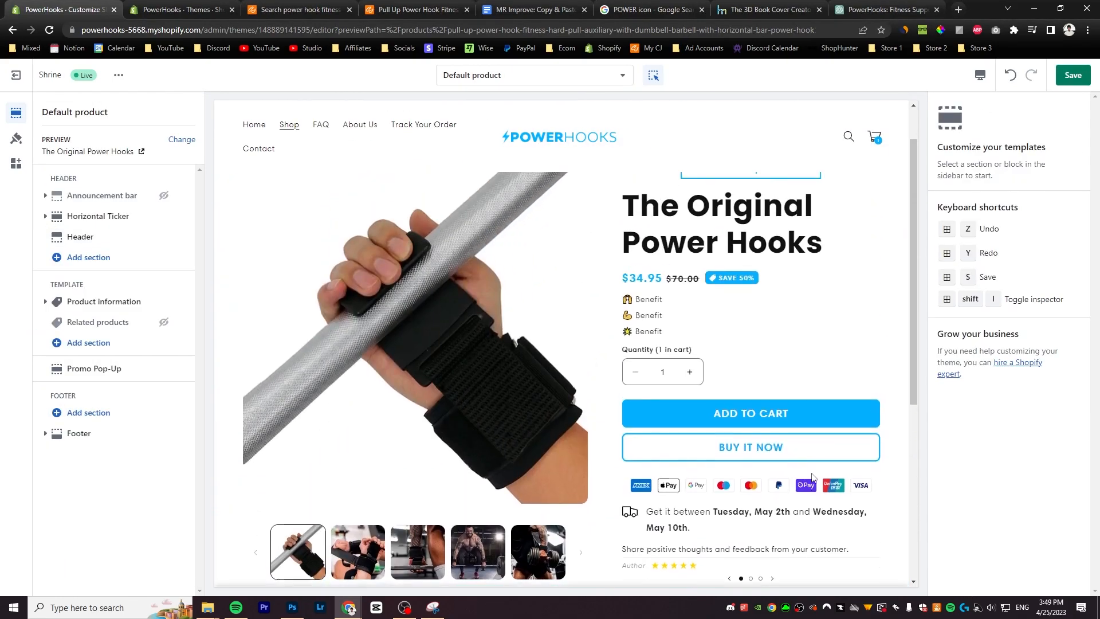
# Remove the Urgency text block from the Product information section
pyautogui.click(45, 302)
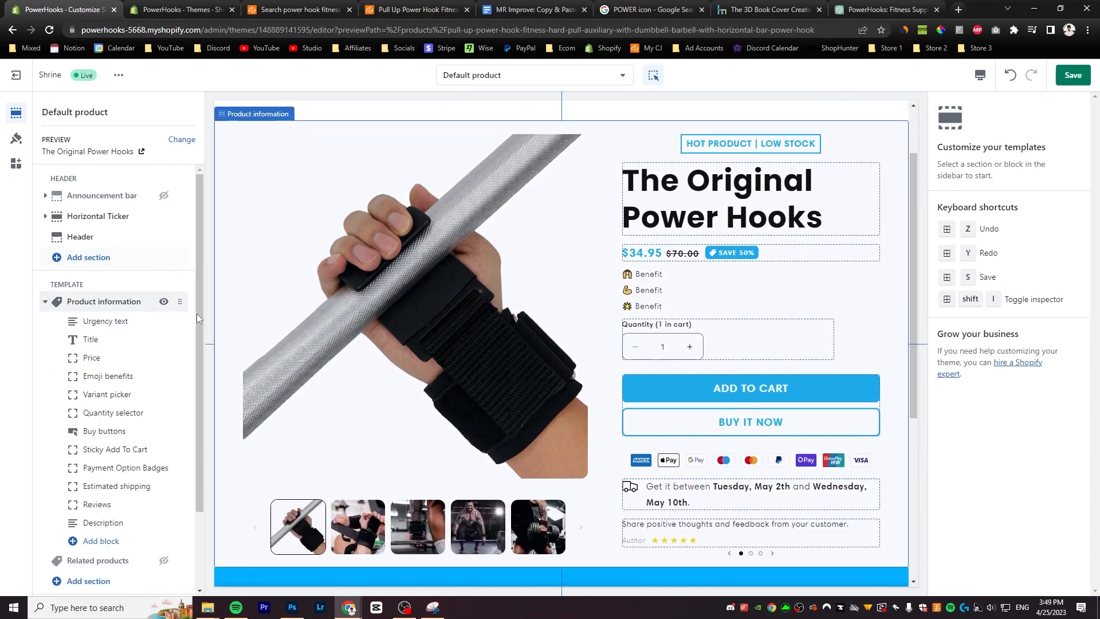
pyautogui.click(144, 324)
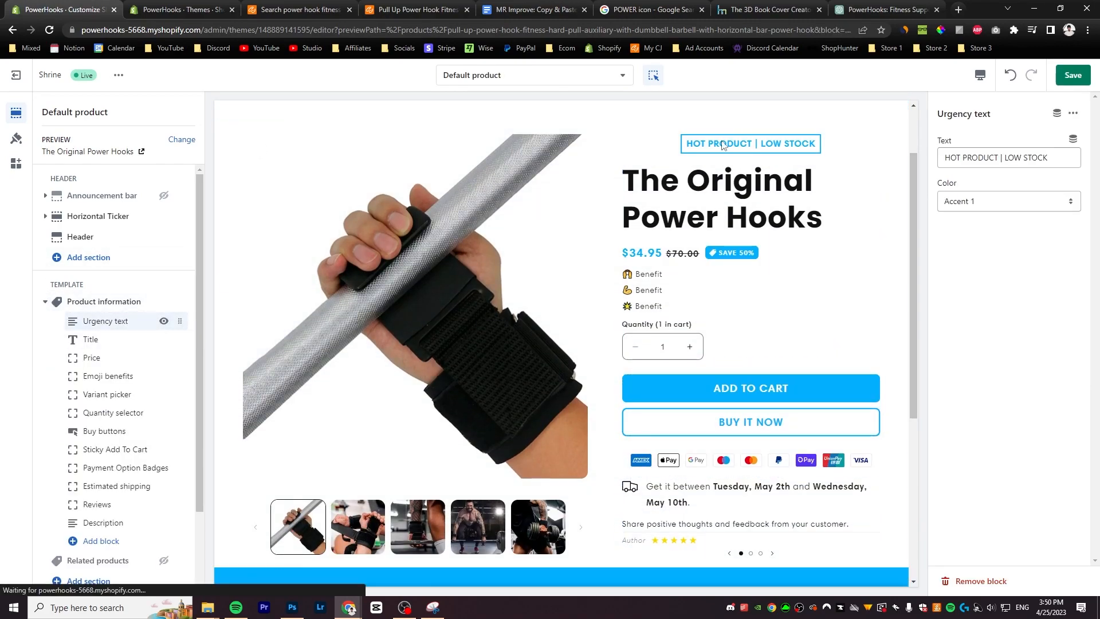
pyautogui.click(973, 582)
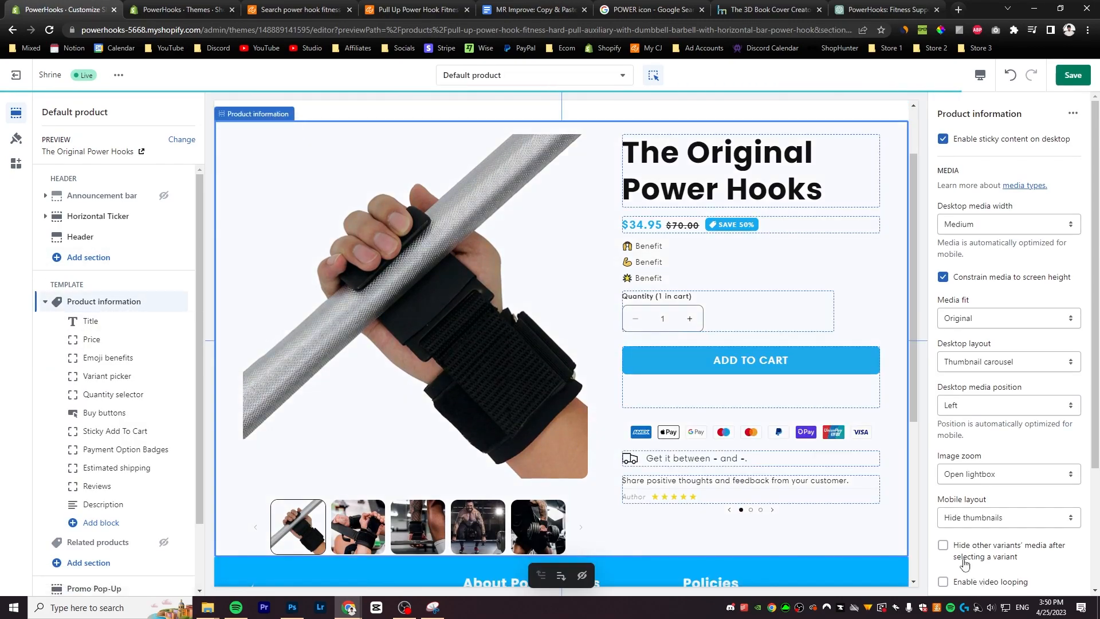
# Replace the emoji benefits with Fewer Injuries, Increased Strength, Isolate Your Muscles, Reduced Stress On Elbows, and Free Workout Plan (eBook) Included, each with an emoji
pyautogui.click(115, 359)
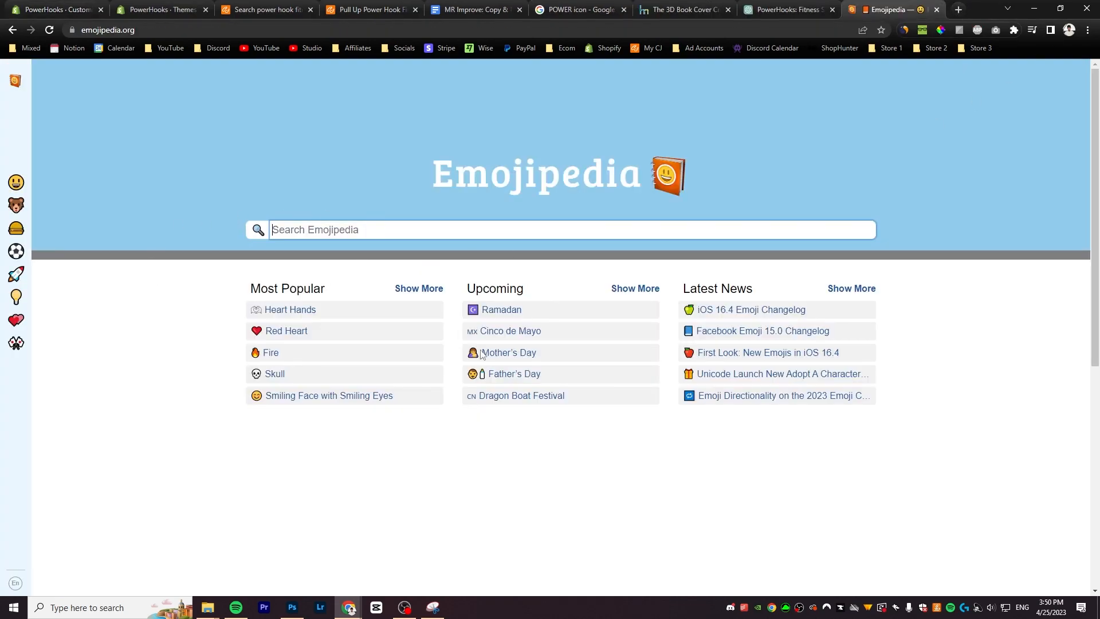
pyautogui.click(275, 206)
pyautogui.hotkey('ctrl', 'w')
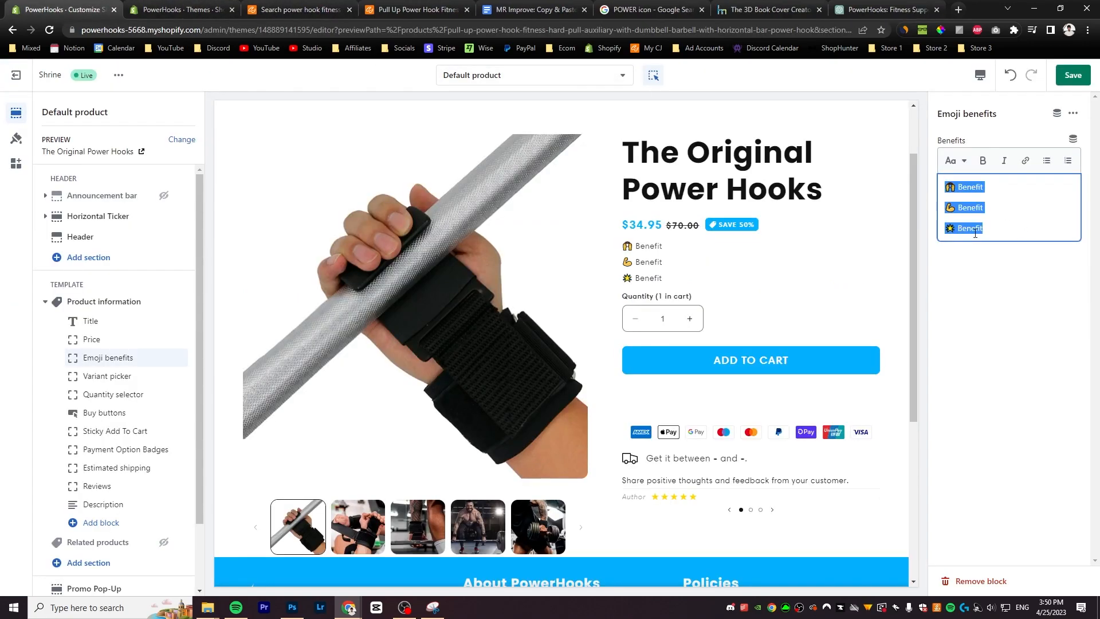
pyautogui.write('📉 Fewer Injuries 💪 Increased Strength 👀 Isolate Your Muscles ⚡ Reduced Stress On Elbows 📚 Free Workout Plan (eBook) Included')
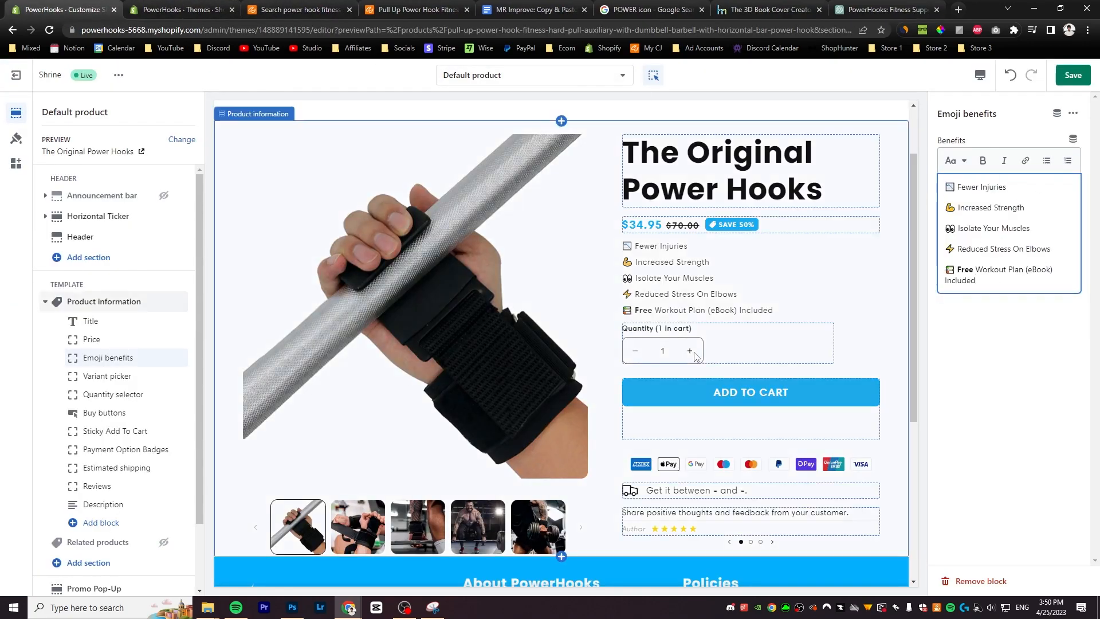
# Enable quantity discounts in the Quantity selector block and set the Option #4 quantity to 0
pyautogui.click(750, 355)
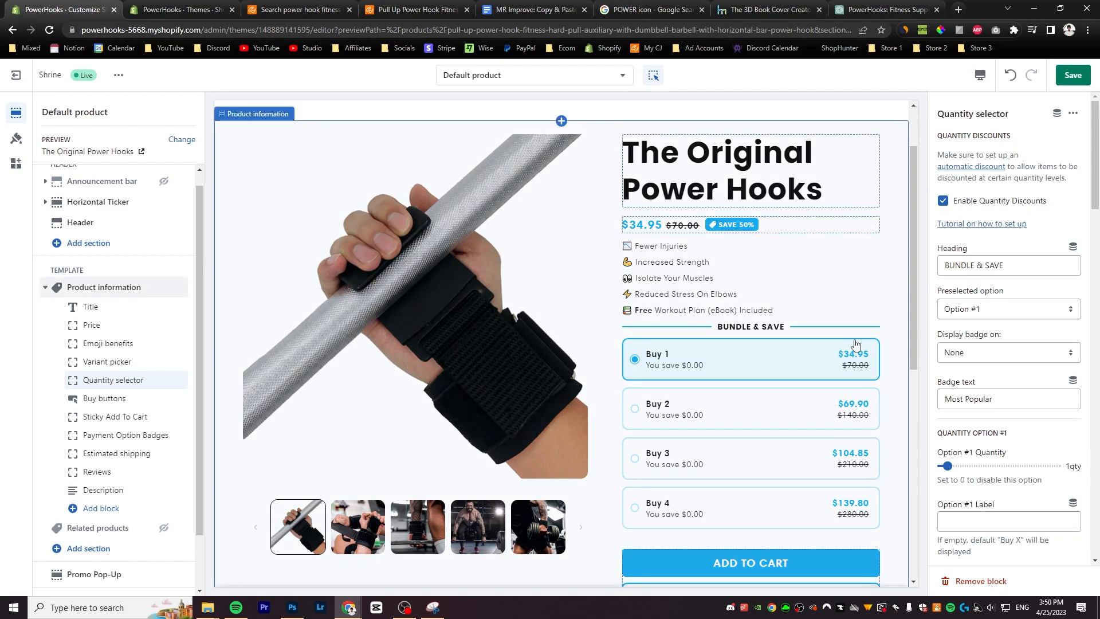
pyautogui.scroll(-5, 1029, 420)
pyautogui.moveTo(1094, 266); pyautogui.dragTo(1094, 453)
pyautogui.scroll(-4, 1063, 474)
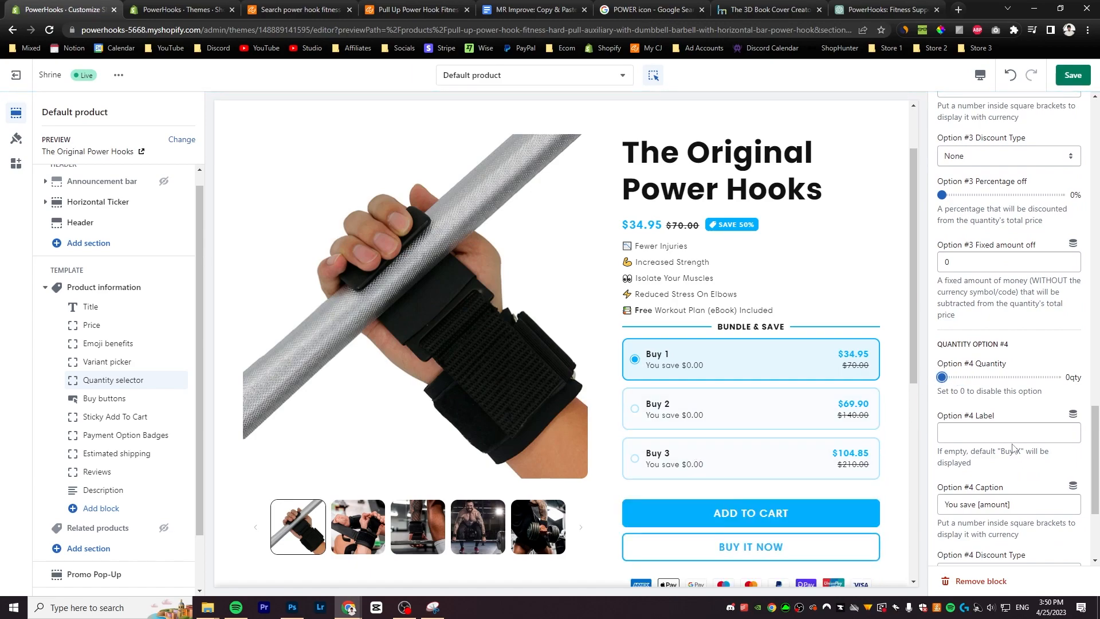
# Display the "Most Popular" badge on Option #2 of the quantity selector
pyautogui.scroll(20, 1023, 322)
pyautogui.click(982, 276)
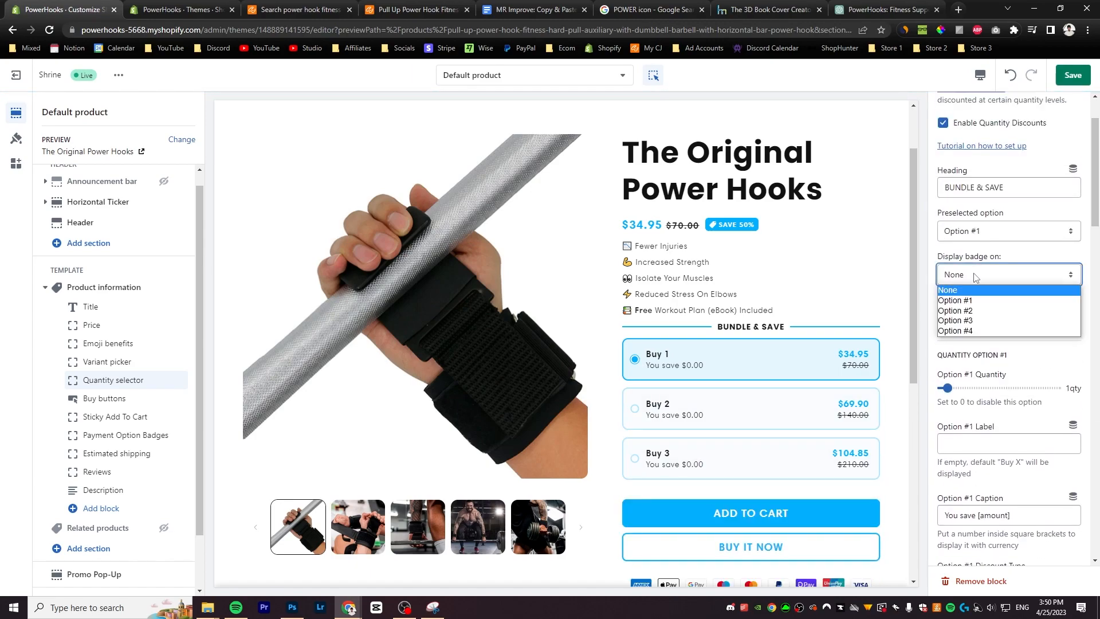
pyautogui.click(974, 312)
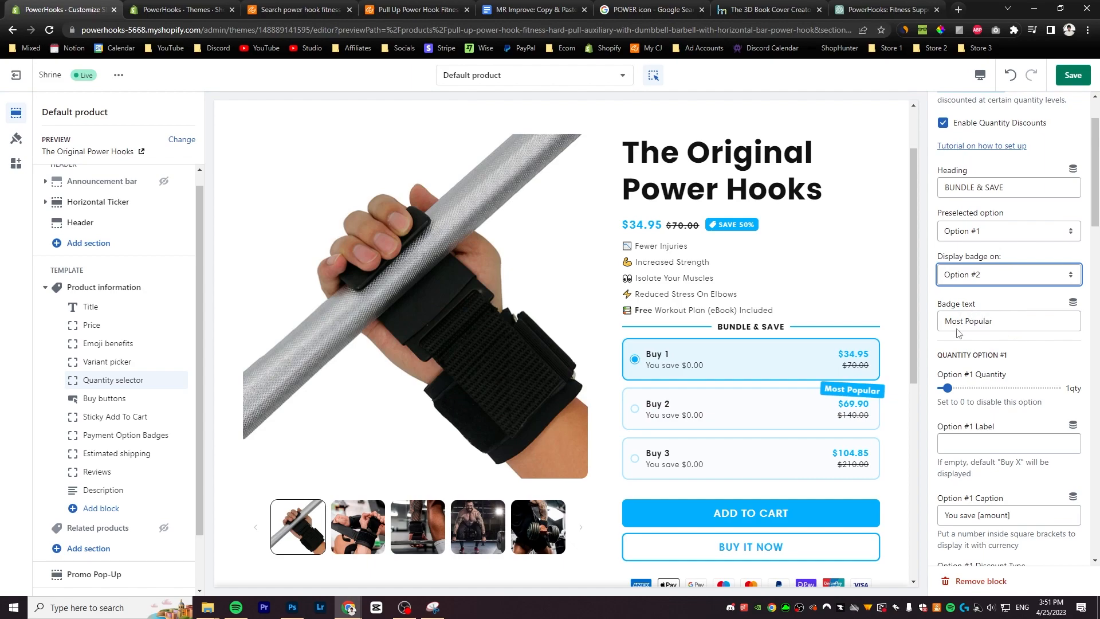
# Clear the Option #1 caption and set its label to "1x Pair Power Hooks"
pyautogui.scroll(-4, 1035, 324)
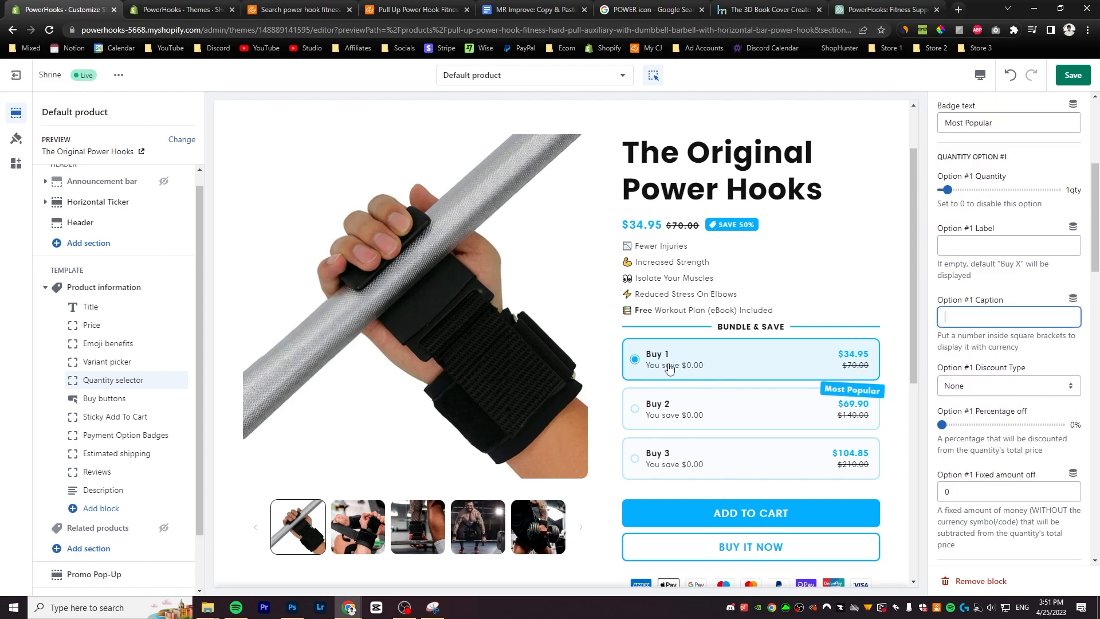
pyautogui.scroll(3, 989, 386)
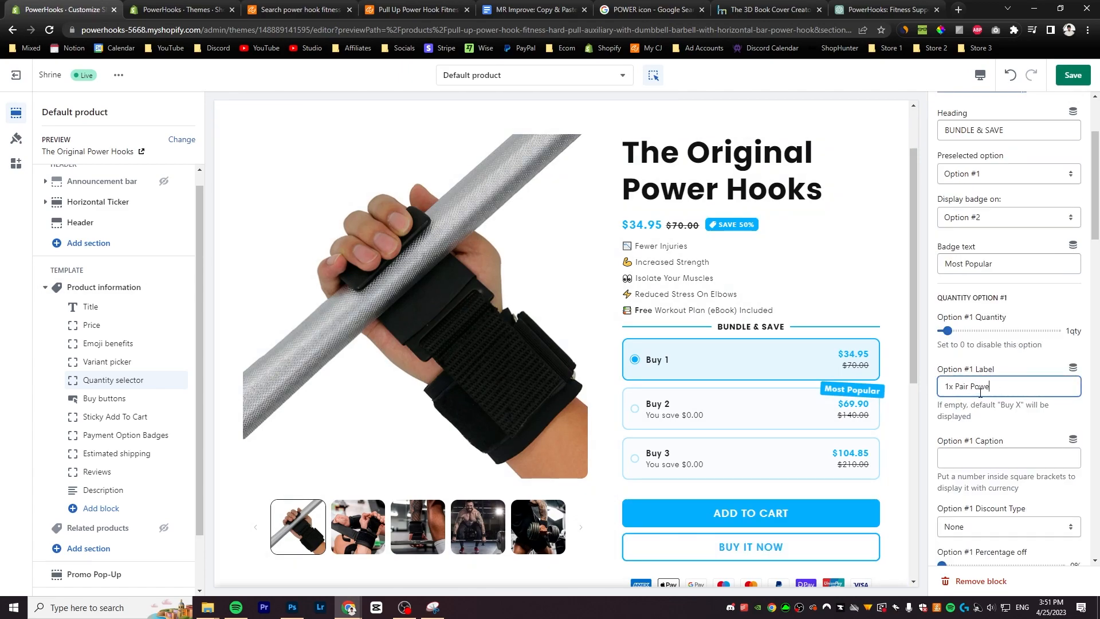
pyautogui.scroll(-7, 1092, 258)
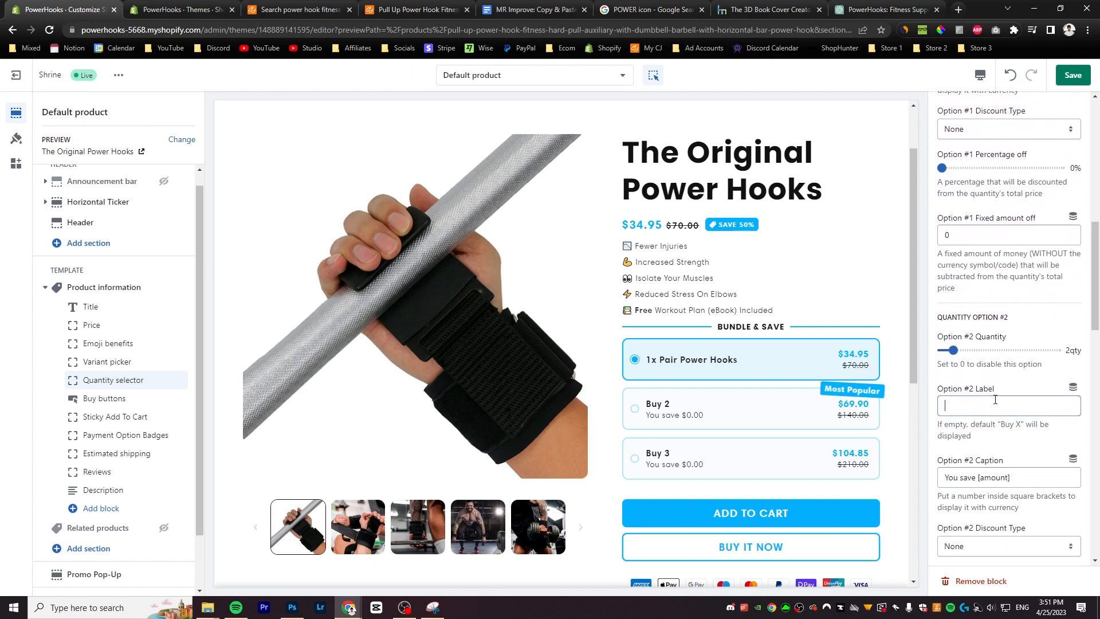
# Set the Option #2 label to "2x Pair Power Hooks" and give it a 10% percentage discount
pyautogui.press('BackSpace')
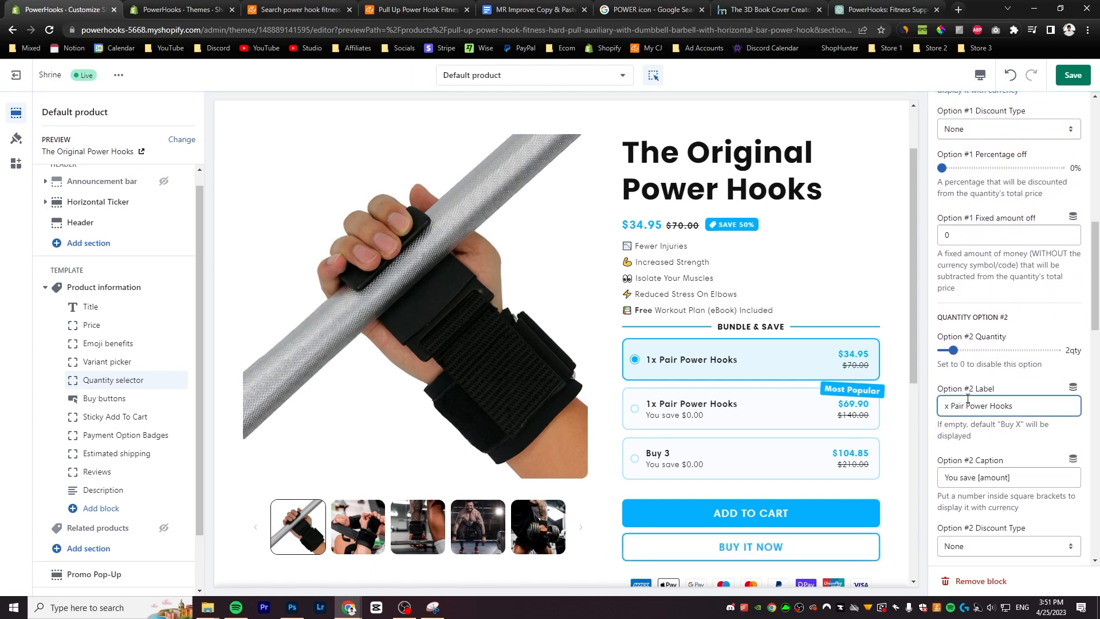
pyautogui.write('2')
pyautogui.scroll(-2, 993, 401)
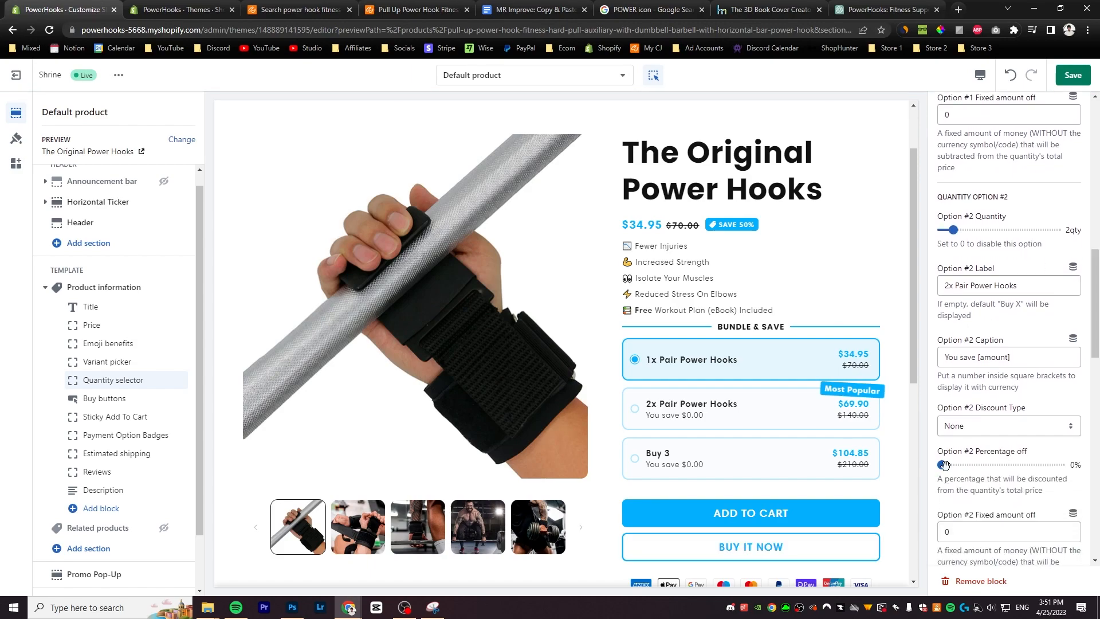
pyautogui.scroll(-1, 1098, 337)
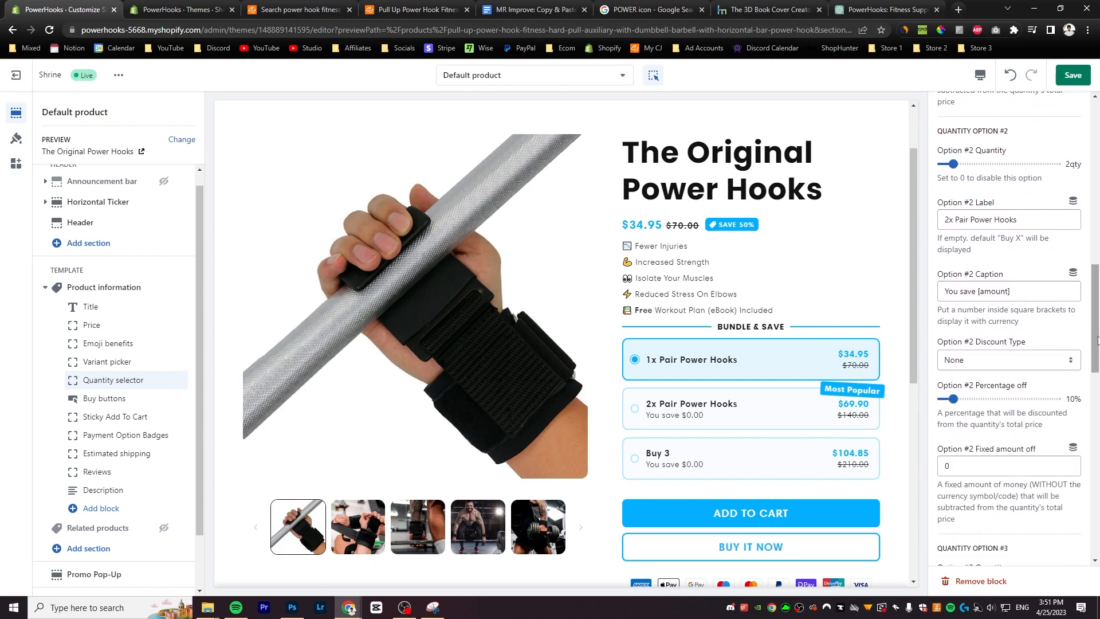
pyautogui.click(1006, 360)
pyautogui.click(1002, 383)
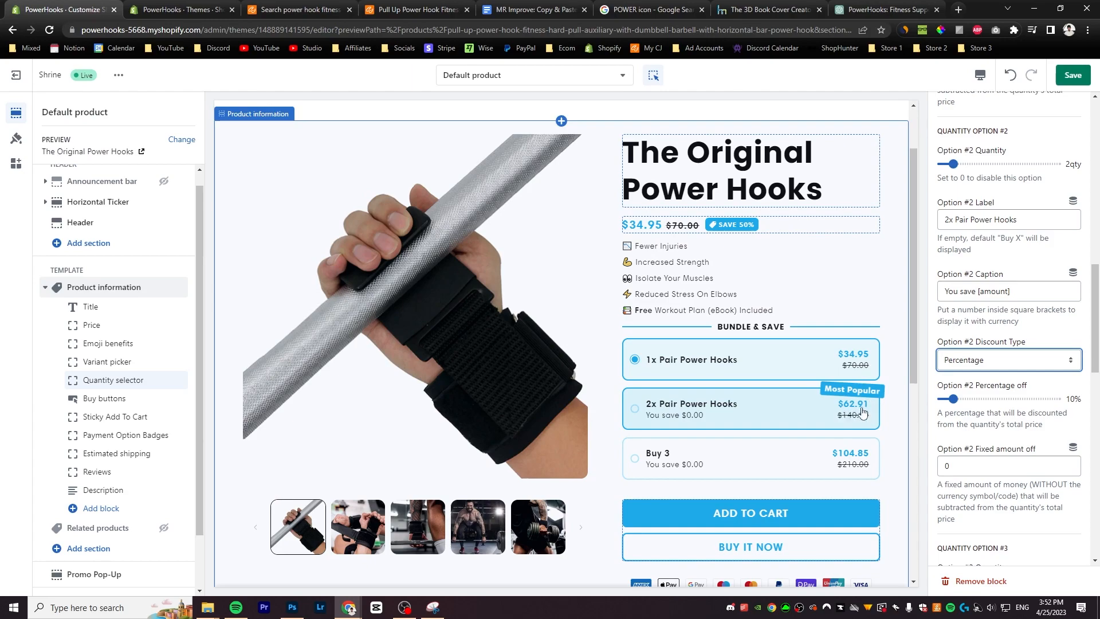
# Switch the Option #2 discount to a fixed amount of 6.95 and set its caption to "You save 10%"
pyautogui.click(973, 365)
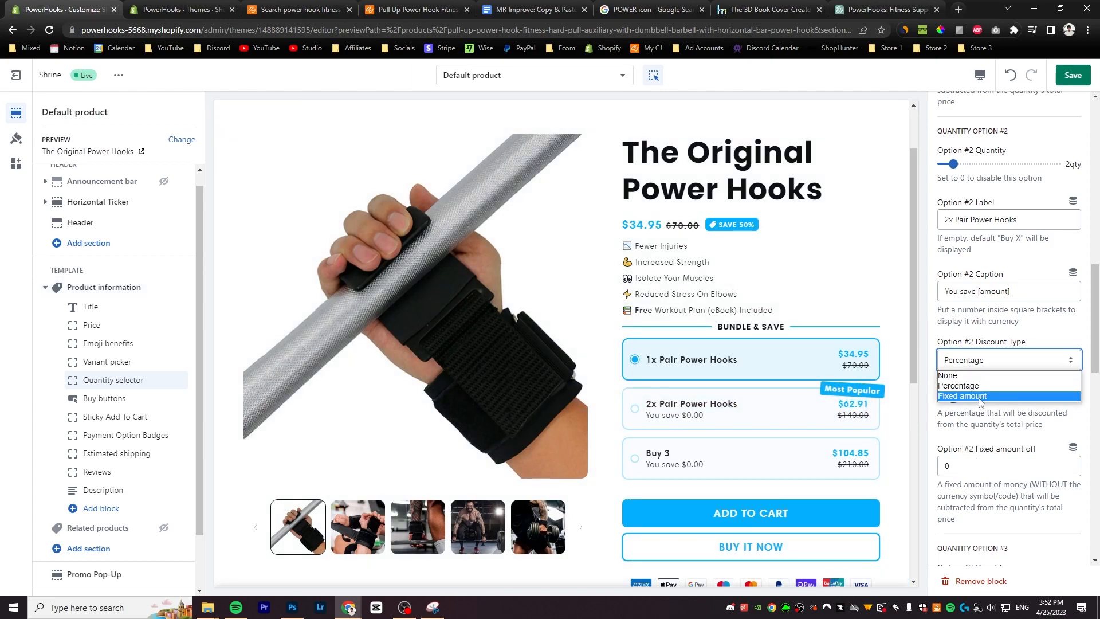
pyautogui.click(979, 397)
pyautogui.click(995, 468)
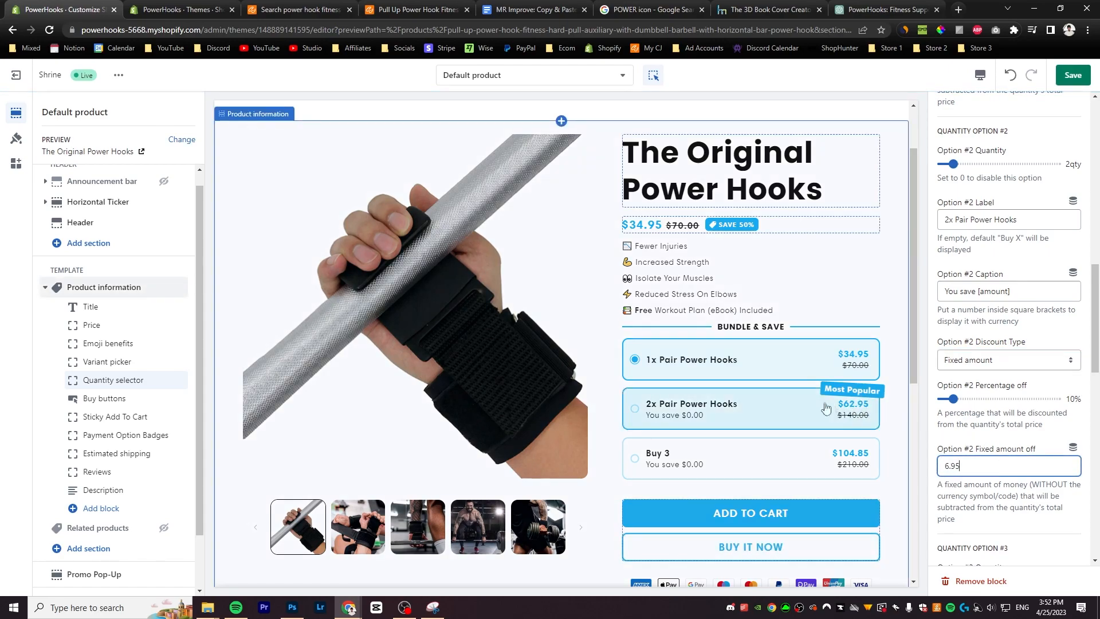
pyautogui.click(986, 360)
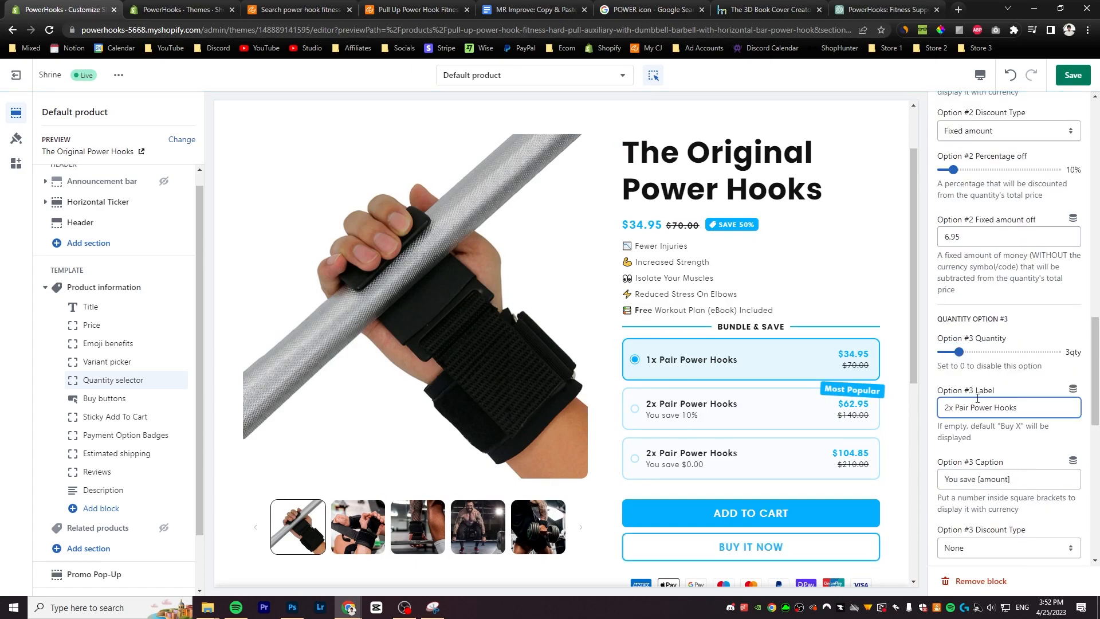
# Label Option #3 "3x Pair Power Hooks" with the caption "You save 20%" and give it a fixed amount discount of 20.90
pyautogui.click(991, 472)
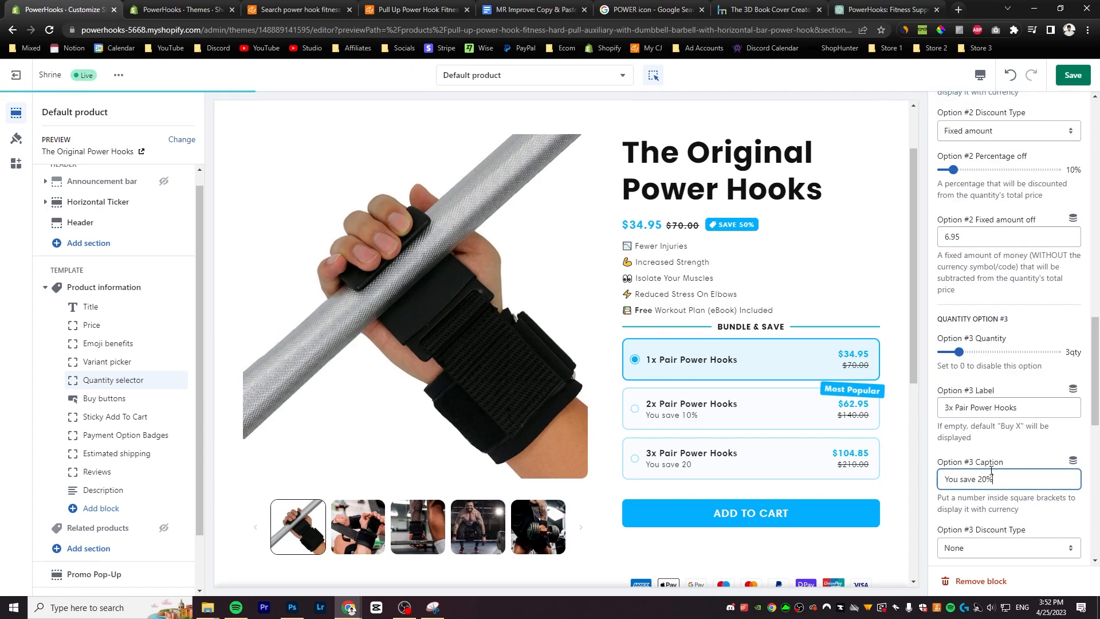
pyautogui.scroll(-2, 1046, 424)
pyautogui.click(1002, 537)
pyautogui.write('20.90')
pyautogui.scroll(-2, 1002, 535)
pyautogui.click(991, 319)
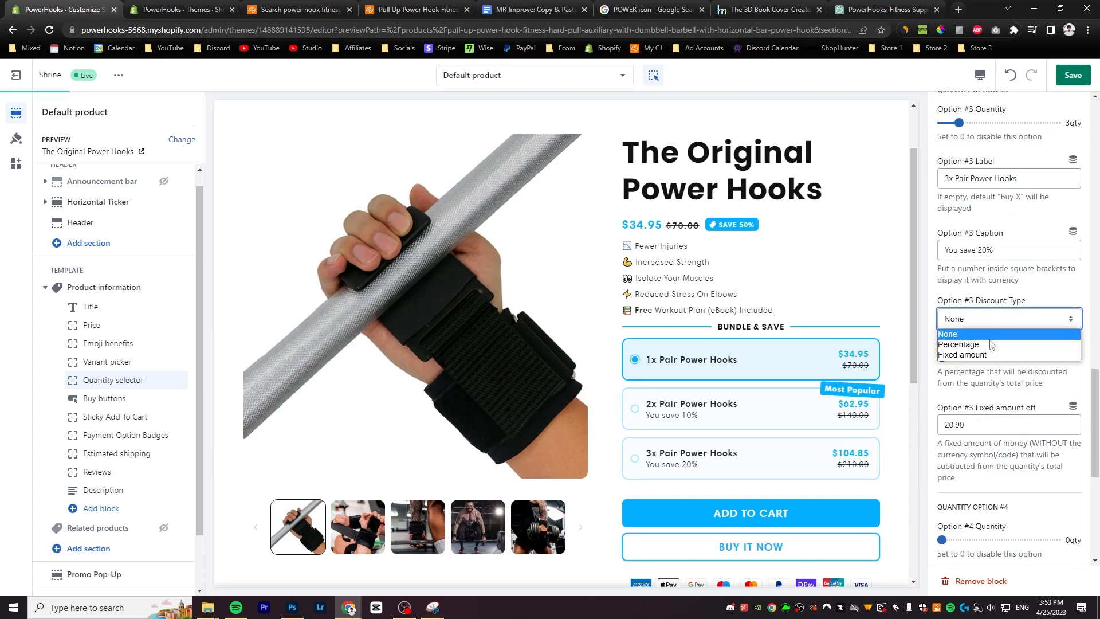
pyautogui.click(991, 344)
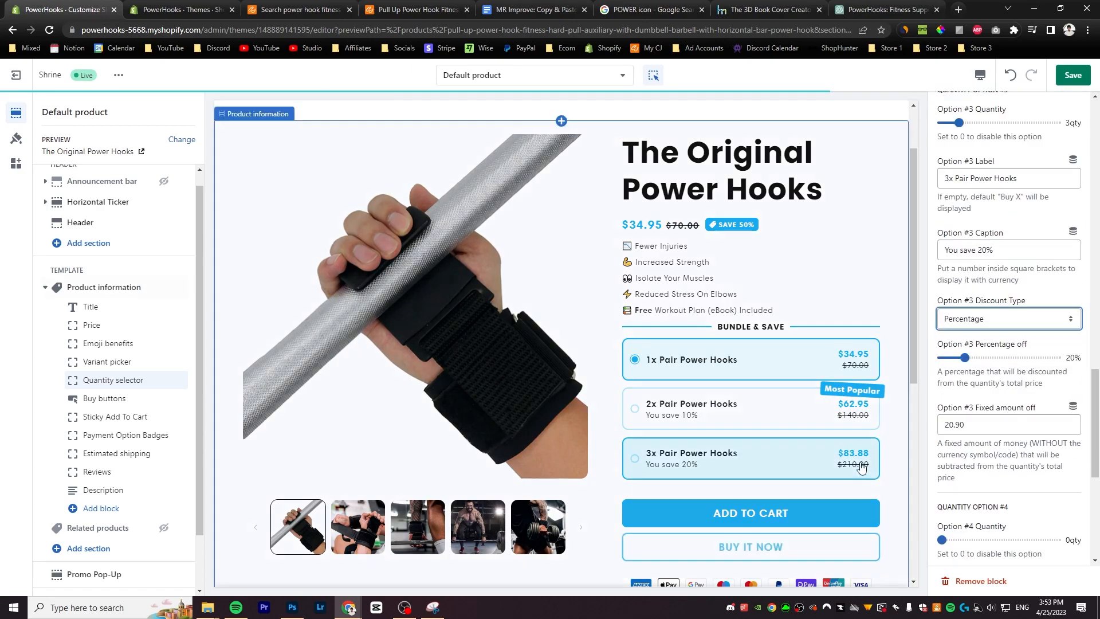
pyautogui.press('Down')
# Turn off the dynamic checkout buttons in the Buy buttons block
pyautogui.scroll(-2, 844, 403)
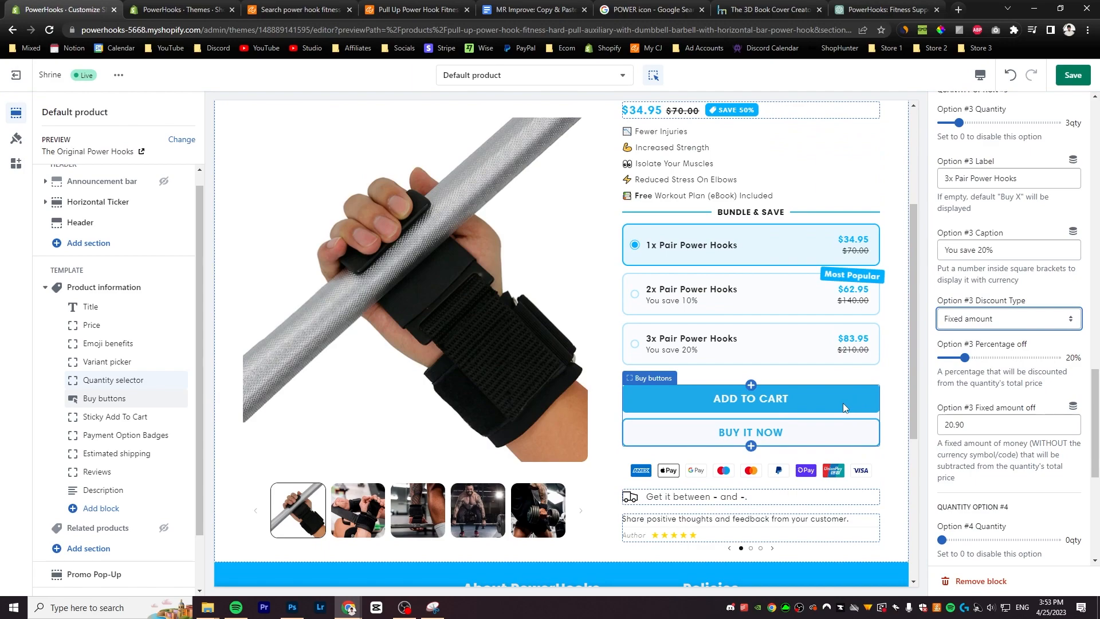
pyautogui.click(759, 408)
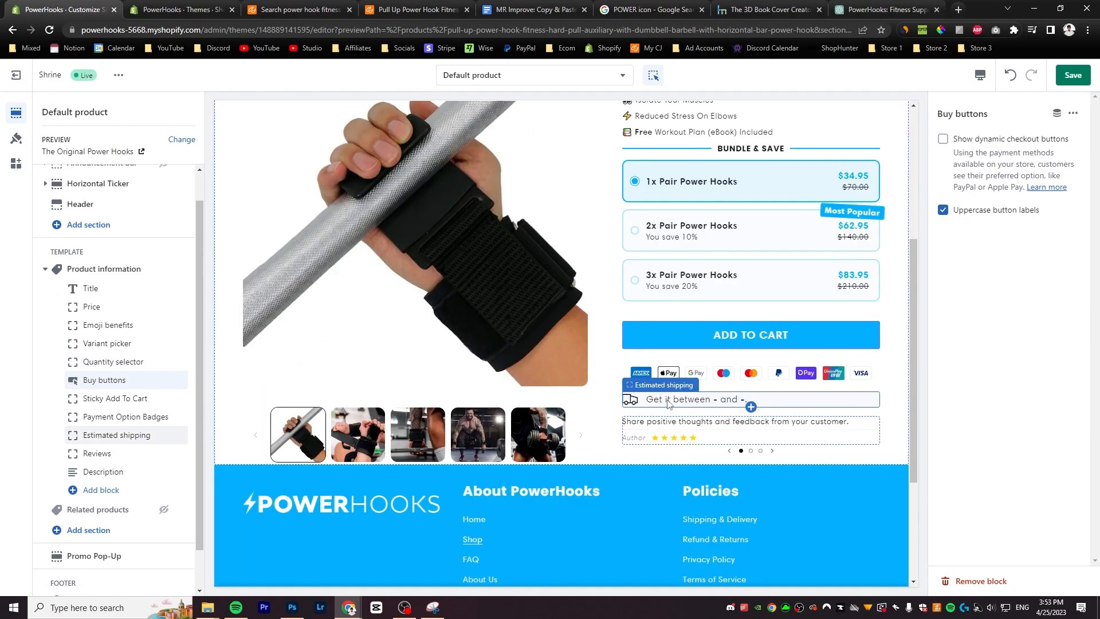
# Change the Estimated shipping text to "Ships between [start_date] and [end_date]." with a minimum of 1 and a maximum of 3 shipping days
pyautogui.click(663, 397)
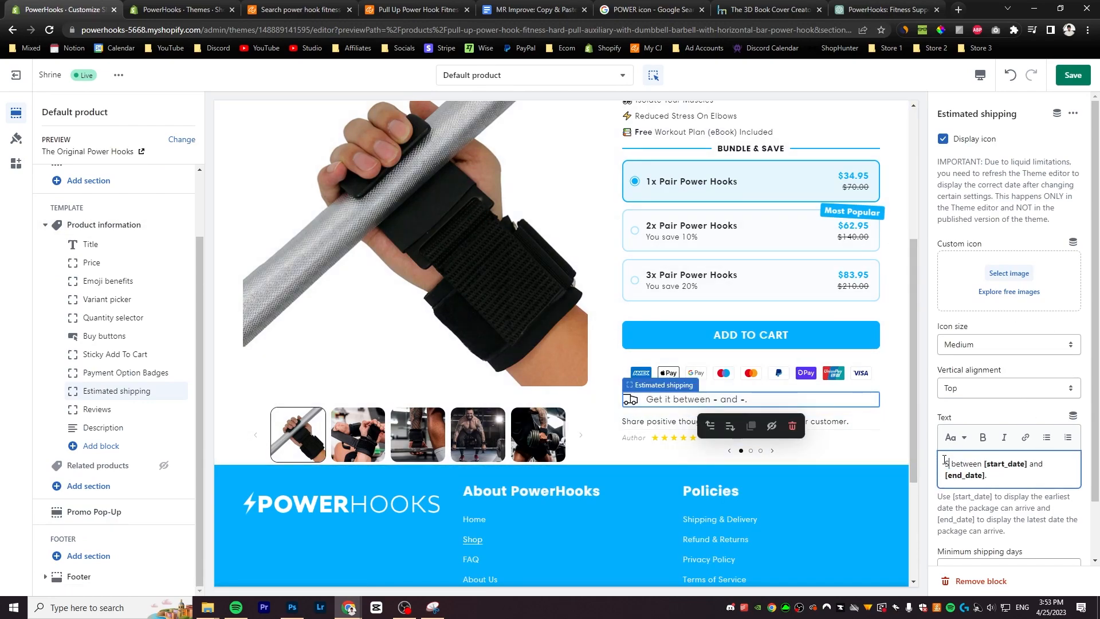
pyautogui.write('hips')
pyautogui.scroll(-2, 1026, 450)
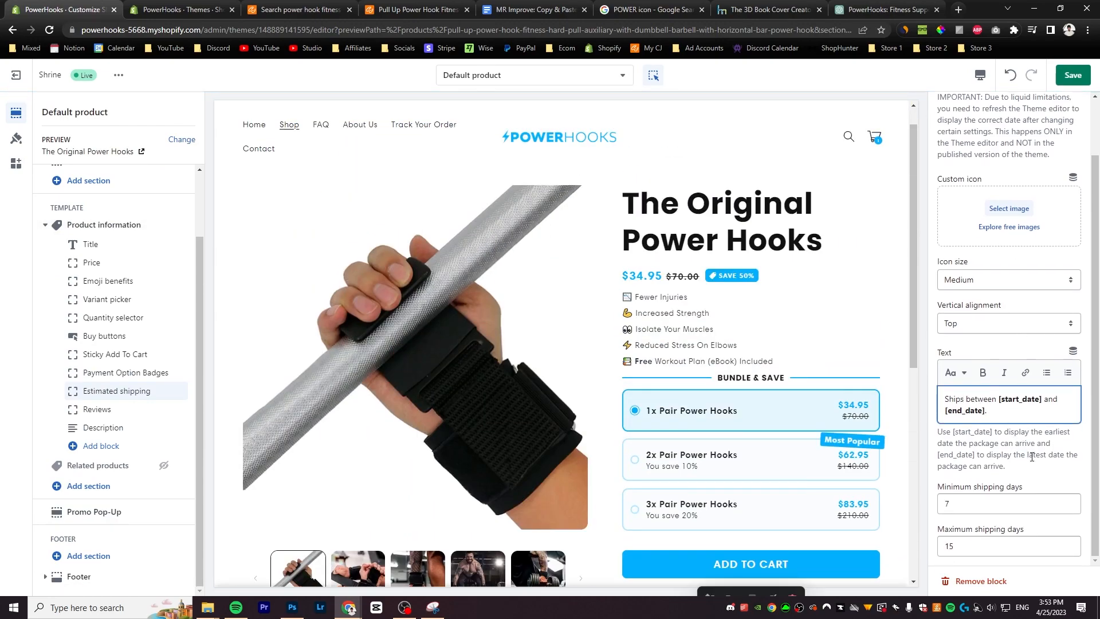
pyautogui.click(978, 544)
pyautogui.press('BackSpace')
pyautogui.press('BackSpace')
pyautogui.write('3')
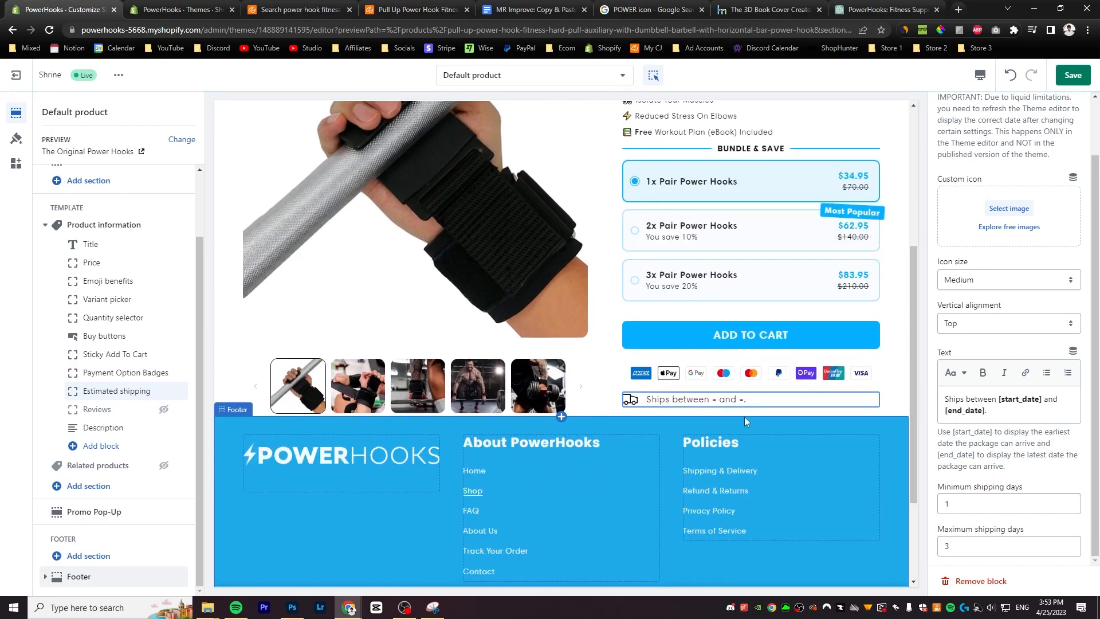
# Add a collapsible row to the product information with the heading "How it works" and the Question mark icon
pyautogui.click(97, 452)
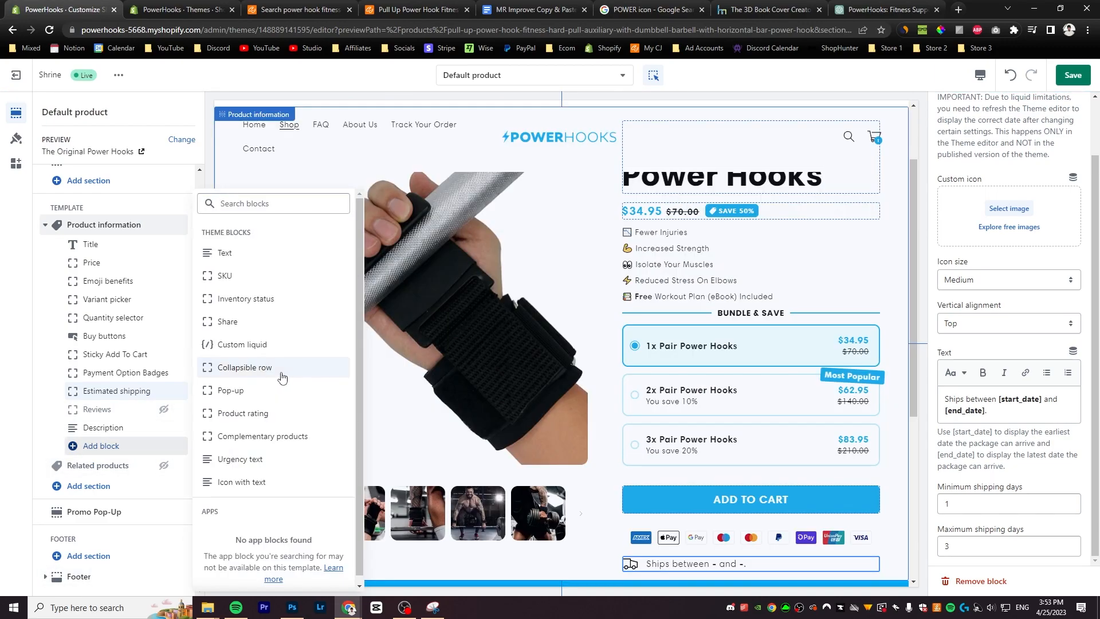
pyautogui.click(281, 377)
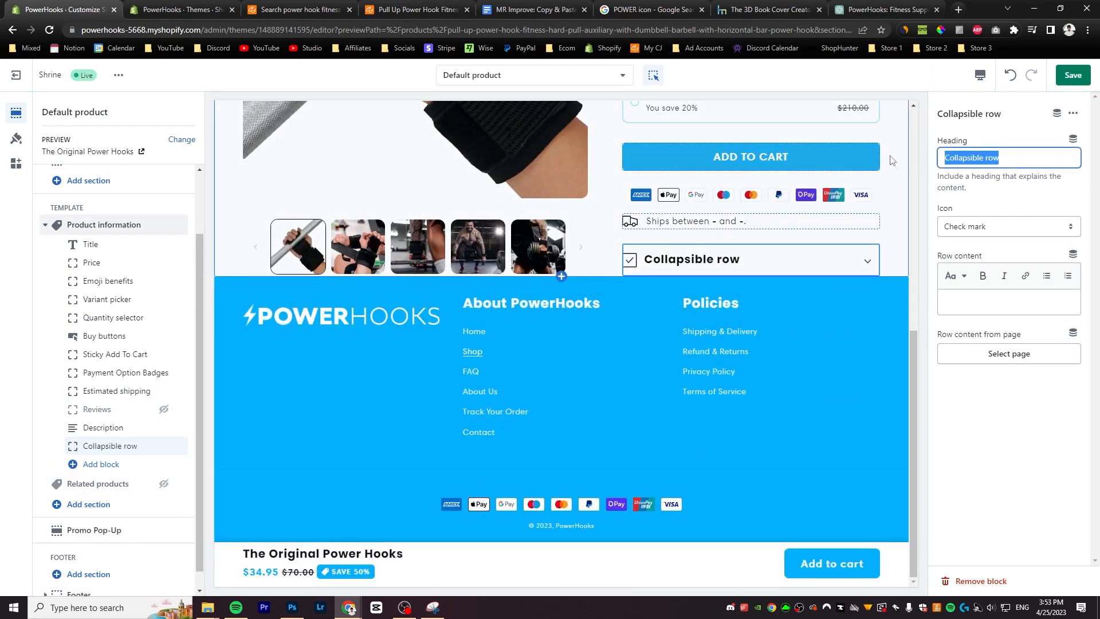
pyautogui.write('How it works')
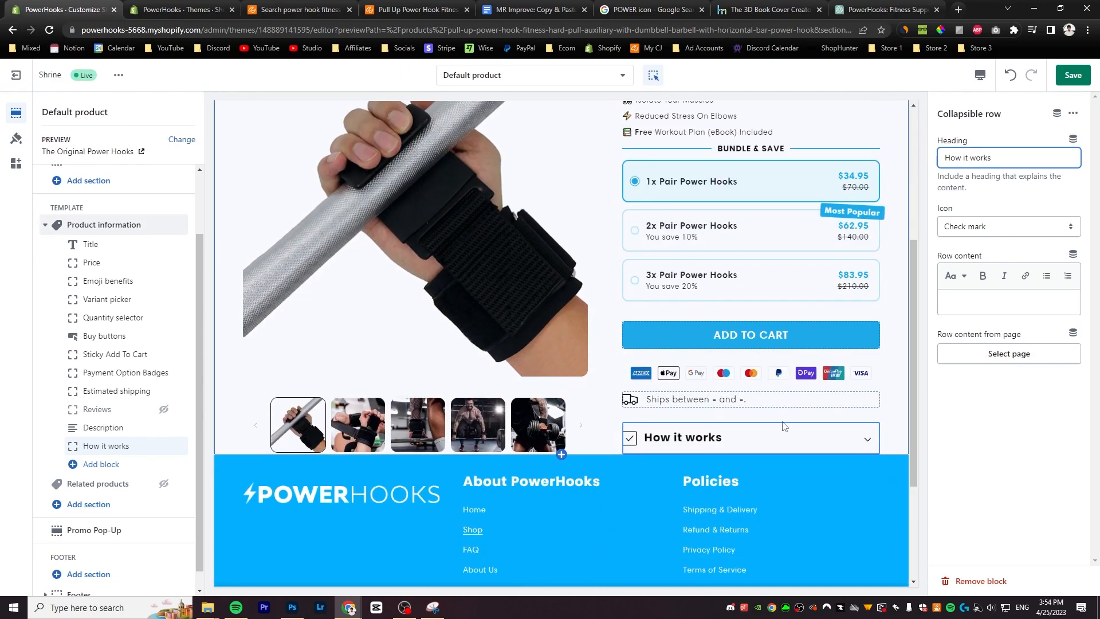
pyautogui.click(1008, 226)
pyautogui.scroll(-5, 1075, 321)
pyautogui.click(969, 337)
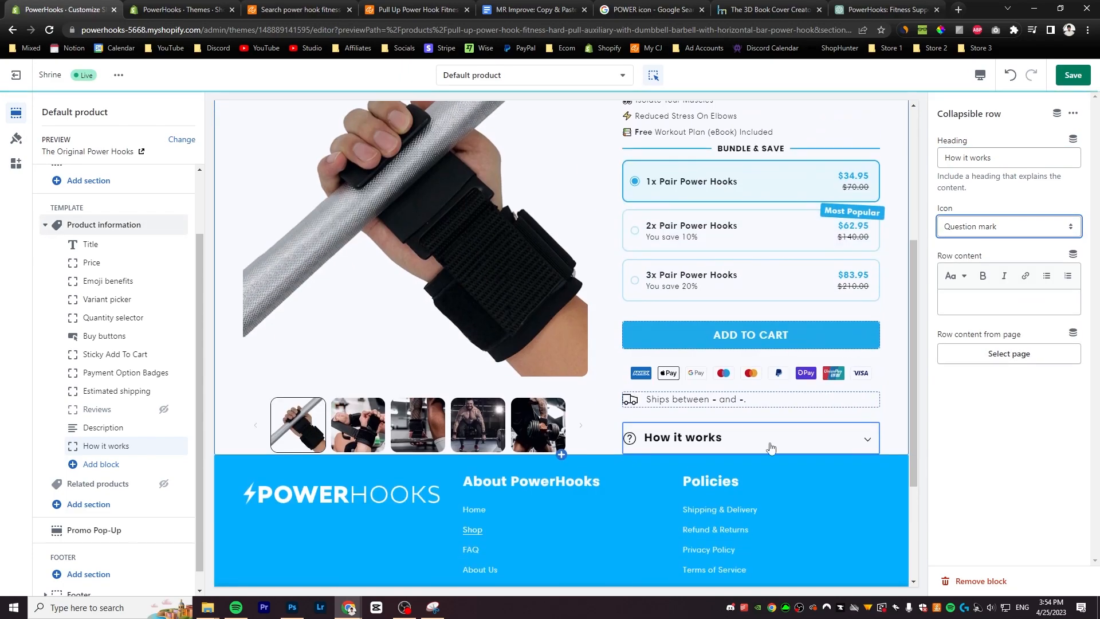
# Add another collapsible row with the heading "Shipping" and the Truck icon
pyautogui.click(97, 464)
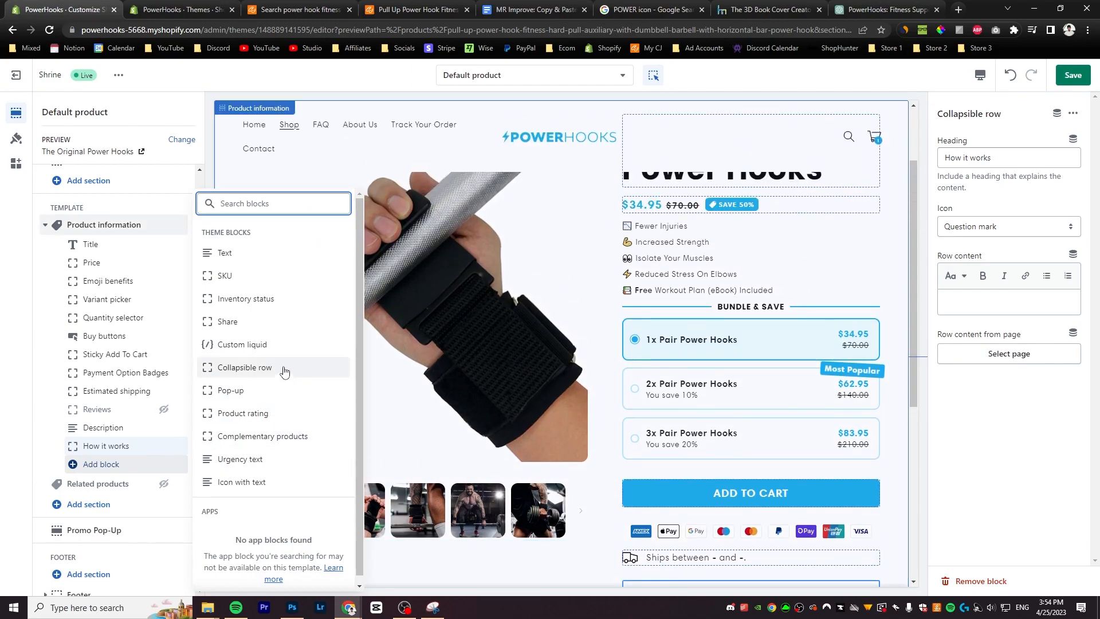
pyautogui.click(284, 373)
pyautogui.write('Shipping')
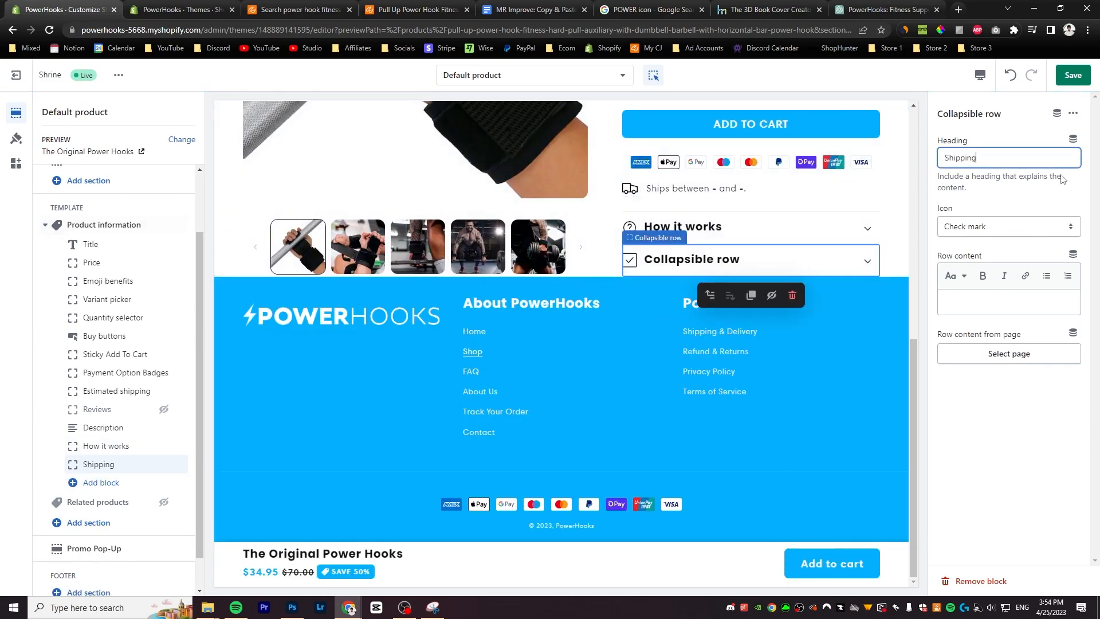
pyautogui.click(1009, 227)
pyautogui.scroll(-5, 974, 373)
pyautogui.click(951, 430)
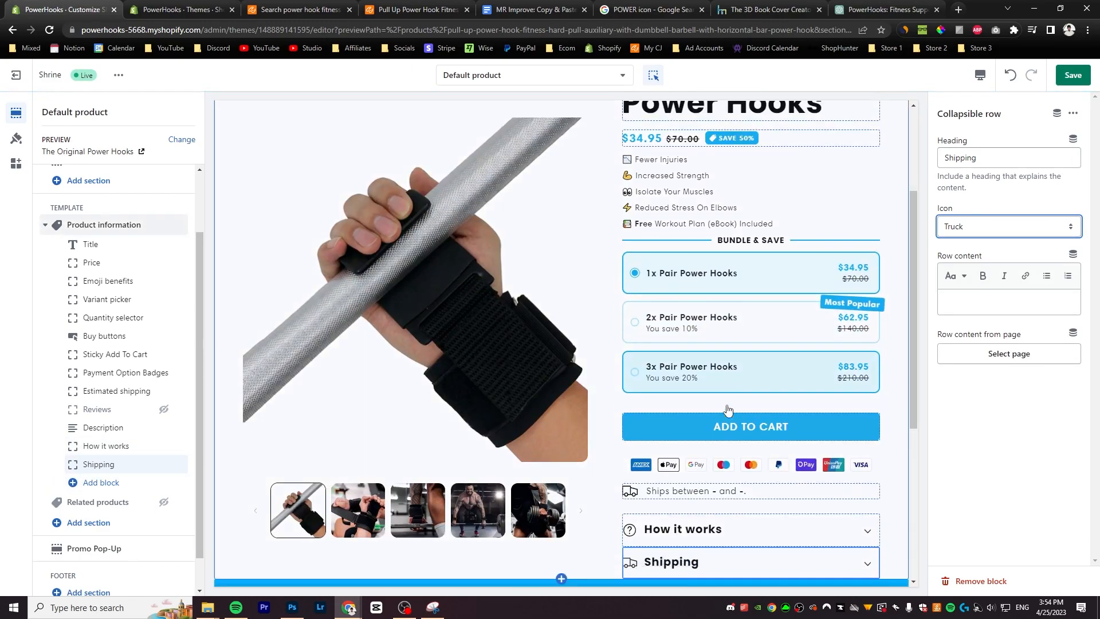
# Link the Shipping & Delivery page as the content of the Shipping row
pyautogui.click(990, 361)
pyautogui.click(1076, 107)
pyautogui.click(1008, 354)
pyautogui.click(1000, 378)
pyautogui.click(1075, 581)
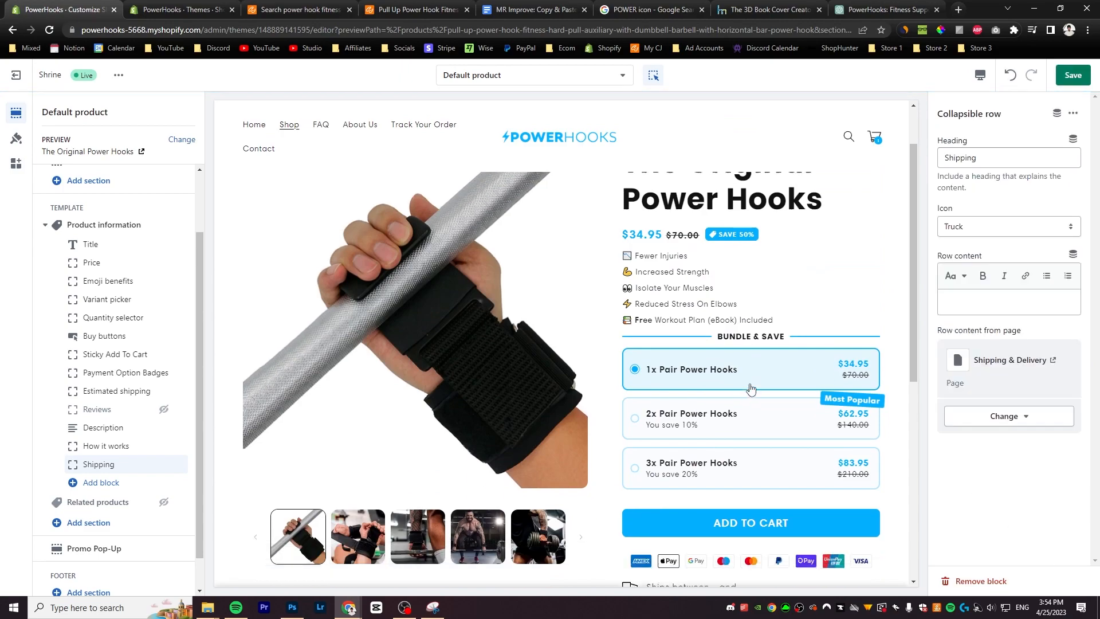
# Replace the Shipping row's linked page with just the shipping time text copied from it, and hide the How it works and Shipping rows
pyautogui.click(869, 474)
pyautogui.scroll(-10, 761, 371)
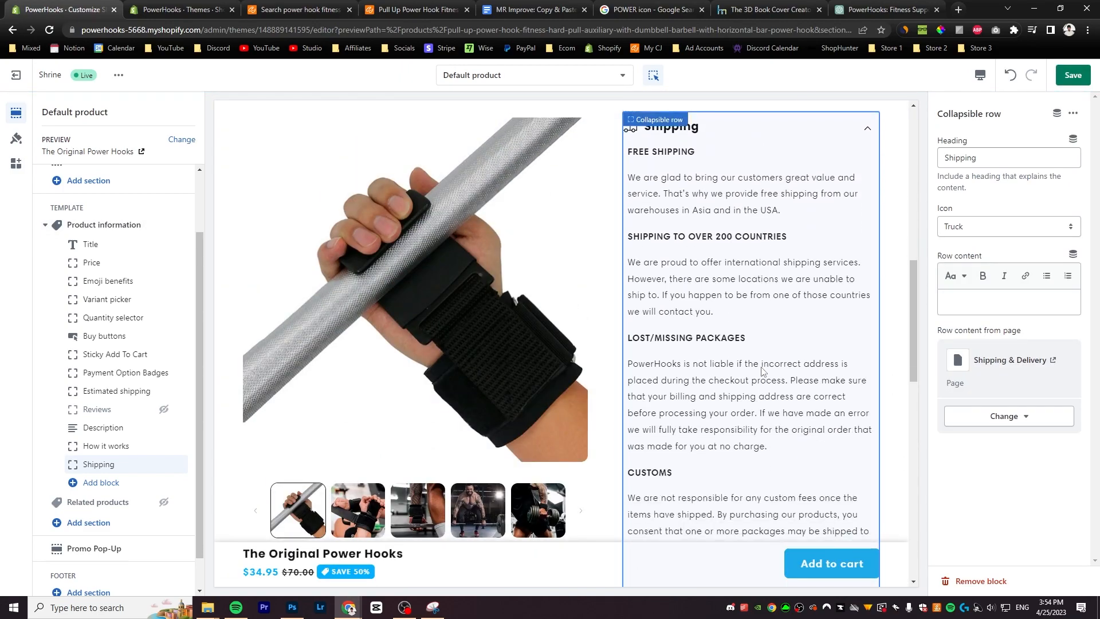
pyautogui.moveTo(690, 340); pyautogui.dragTo(625, 250)
pyautogui.hotkey('ctrl', 'c')
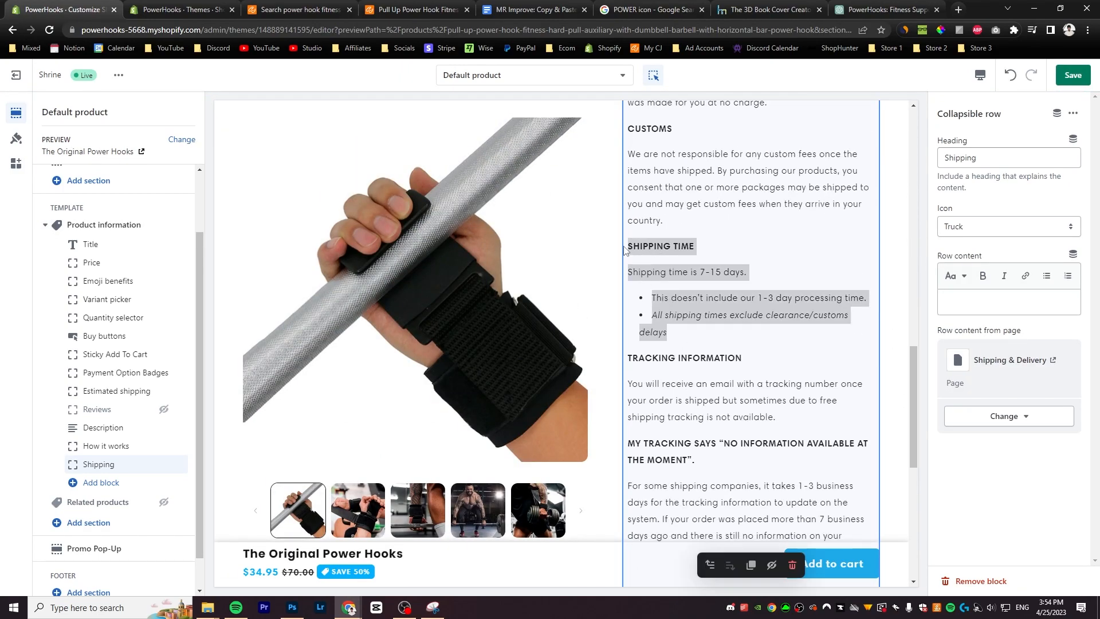
pyautogui.click(972, 300)
pyautogui.hotkey('ctrl', 'v')
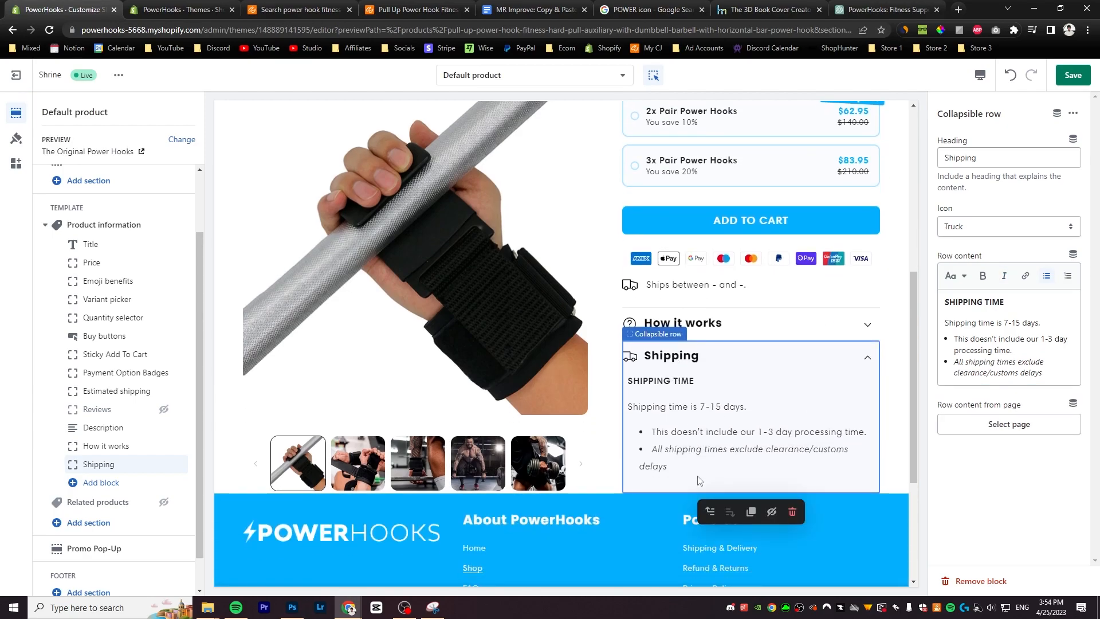
pyautogui.click(164, 464)
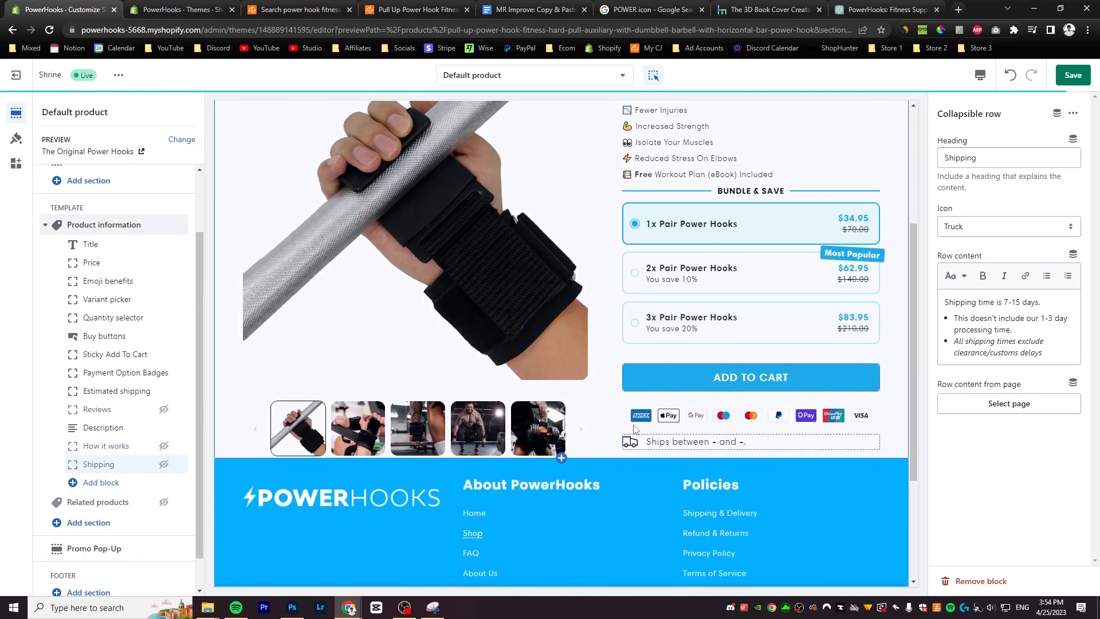
# Add an Icon with text block and set its first column to the Truck icon with the heading "Free Shipping"
pyautogui.click(101, 482)
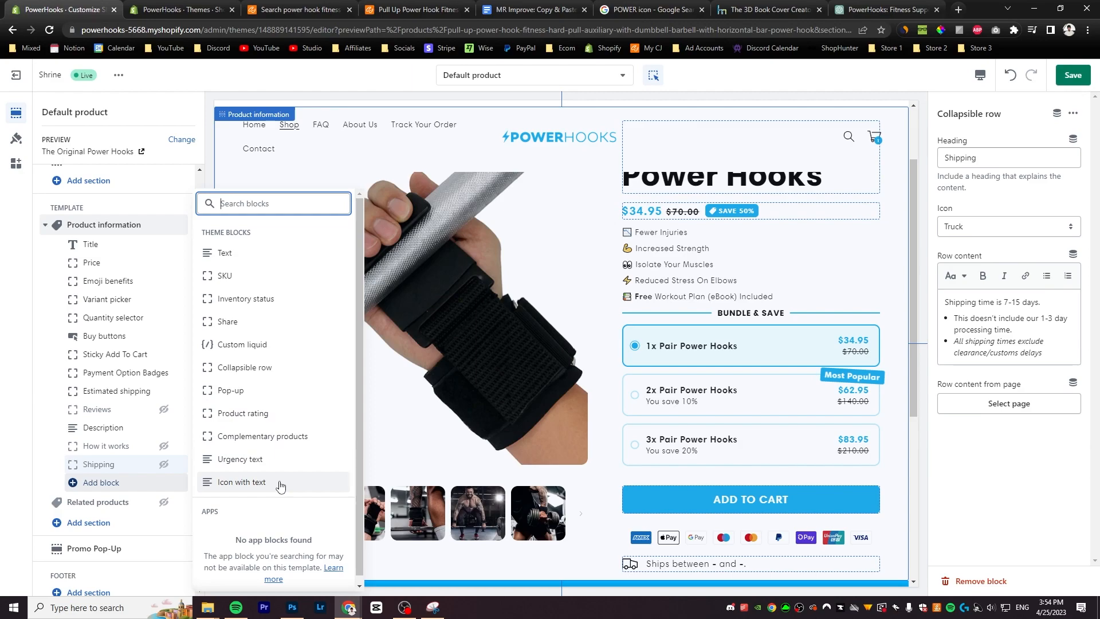
pyautogui.click(241, 482)
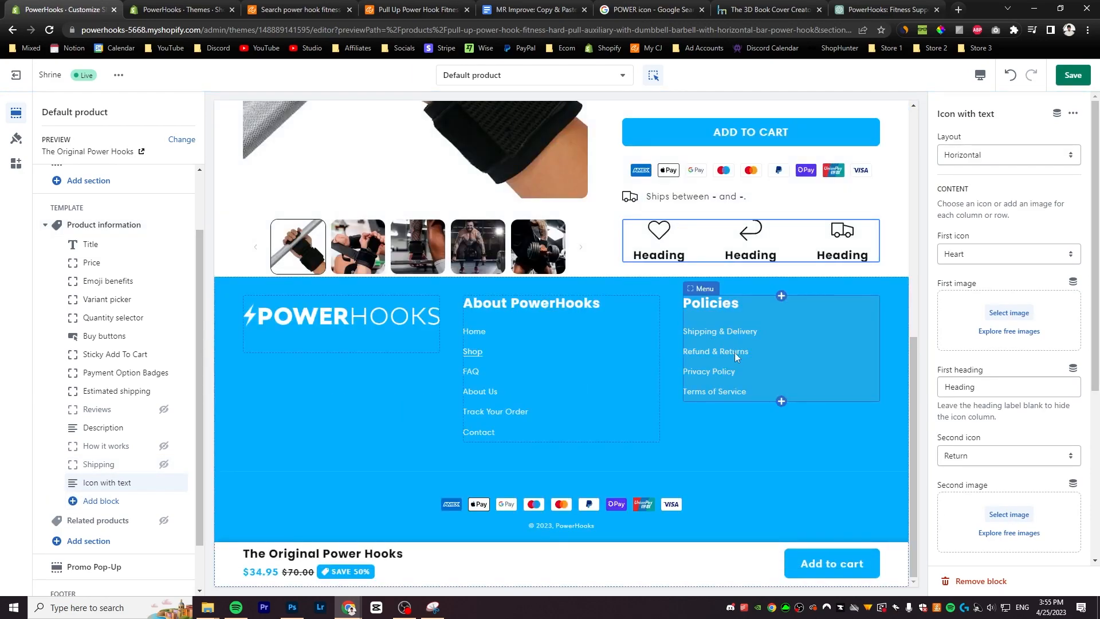
pyautogui.scroll(2, 723, 432)
pyautogui.click(1008, 254)
pyautogui.scroll(-10, 1000, 367)
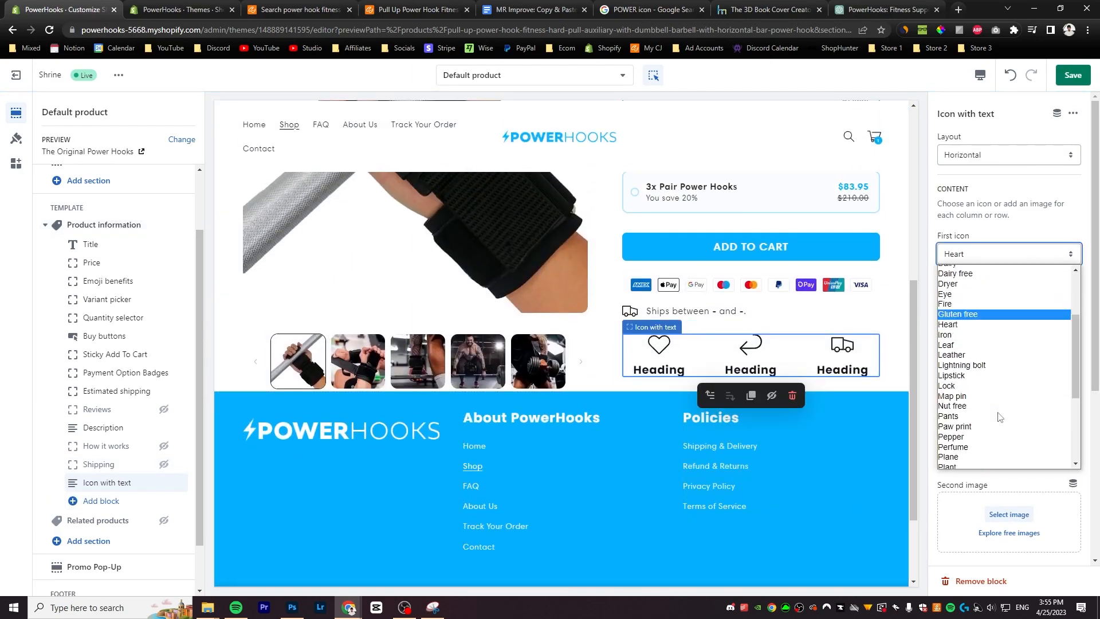
pyautogui.click(997, 288)
pyautogui.doubleClick(974, 387)
pyautogui.write('Free Shipping')
pyautogui.scroll(-4, 977, 258)
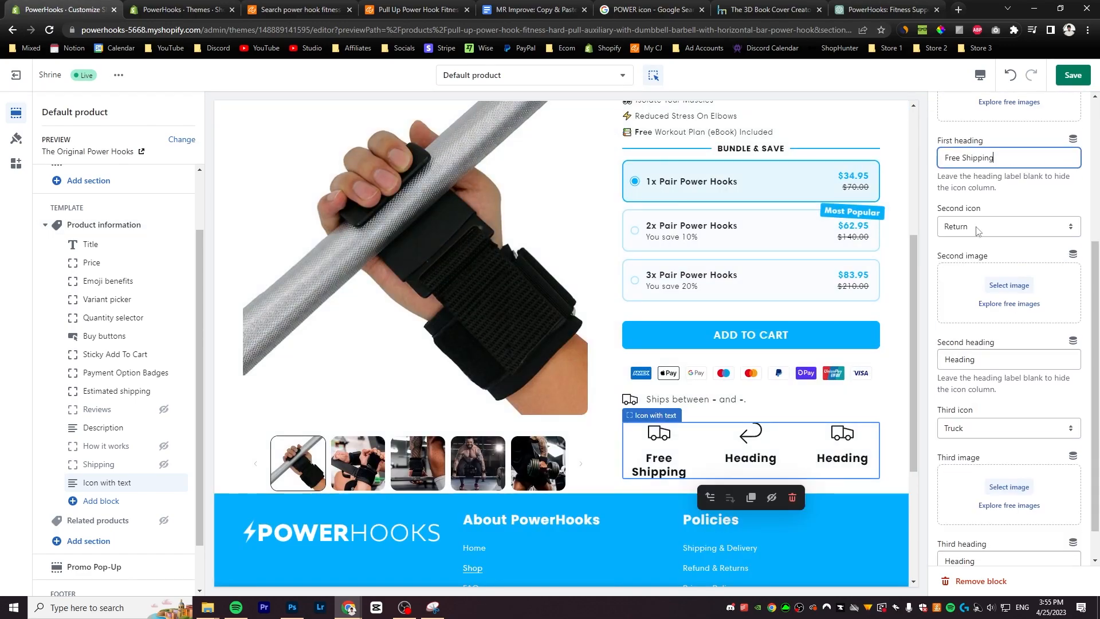
# Set the second heading to "Easy Returns" and the third column to the Chat bubble icon with "Fast Support", and hide the Icon with text block
pyautogui.doubleClick(968, 359)
pyautogui.write('Easy Returns')
pyautogui.scroll(-1, 997, 344)
pyautogui.click(982, 388)
pyautogui.click(1003, 517)
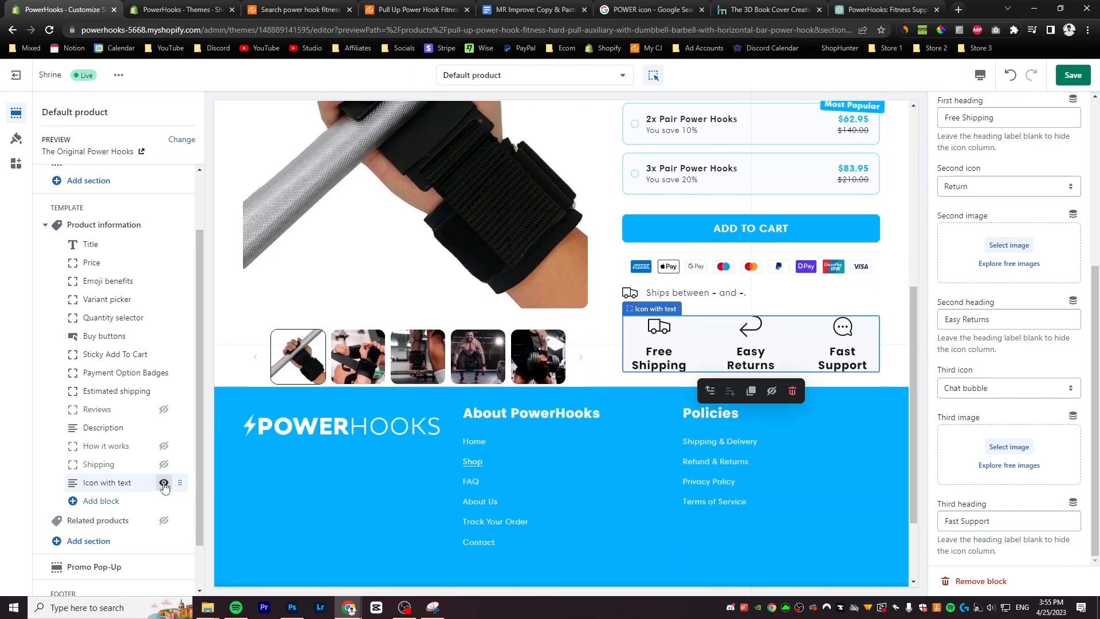
pyautogui.click(164, 483)
# Add an Image with text section to the product template and use the 12 Week Workout Plan eBook mockup as its image
pyautogui.click(89, 343)
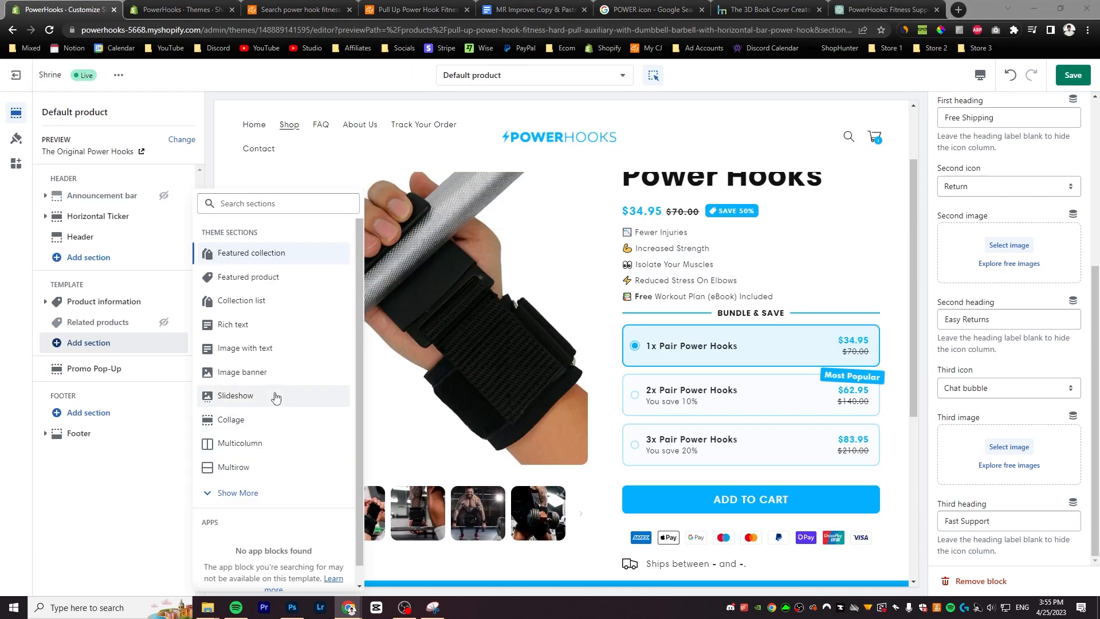
pyautogui.press('Escape')
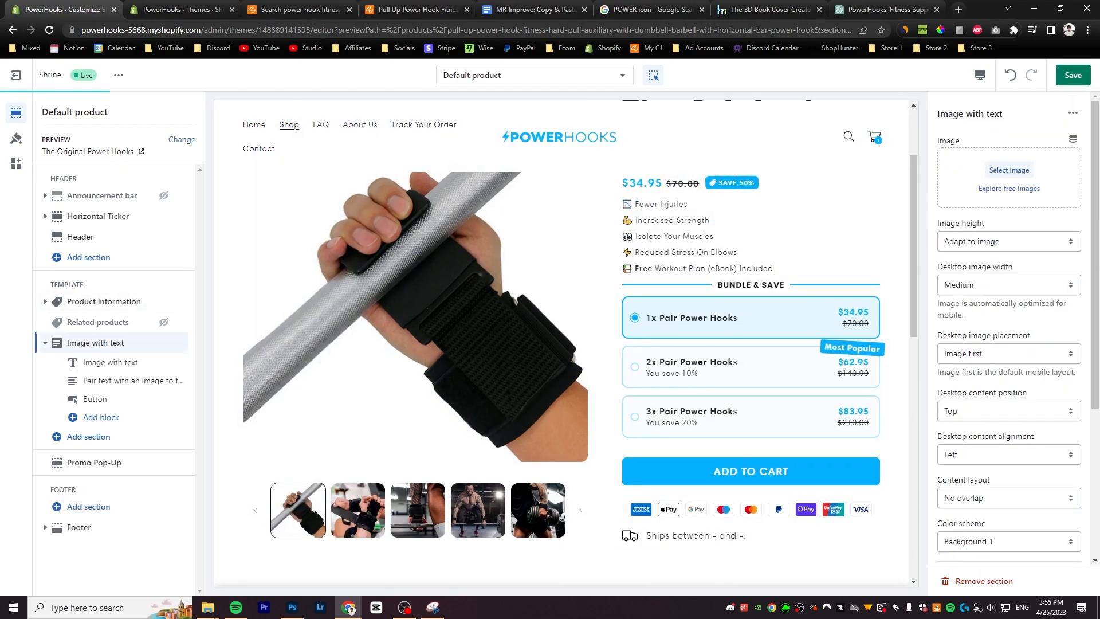
pyautogui.click(1009, 170)
pyautogui.click(412, 344)
pyautogui.click(792, 506)
# Set the Image with text heading to "Free 12 Week Workout Plan" with the Small heading size
pyautogui.click(687, 254)
pyautogui.tripleClick(994, 158)
pyautogui.write('Free 12 Week Workout Plan')
pyautogui.click(983, 198)
pyautogui.click(974, 216)
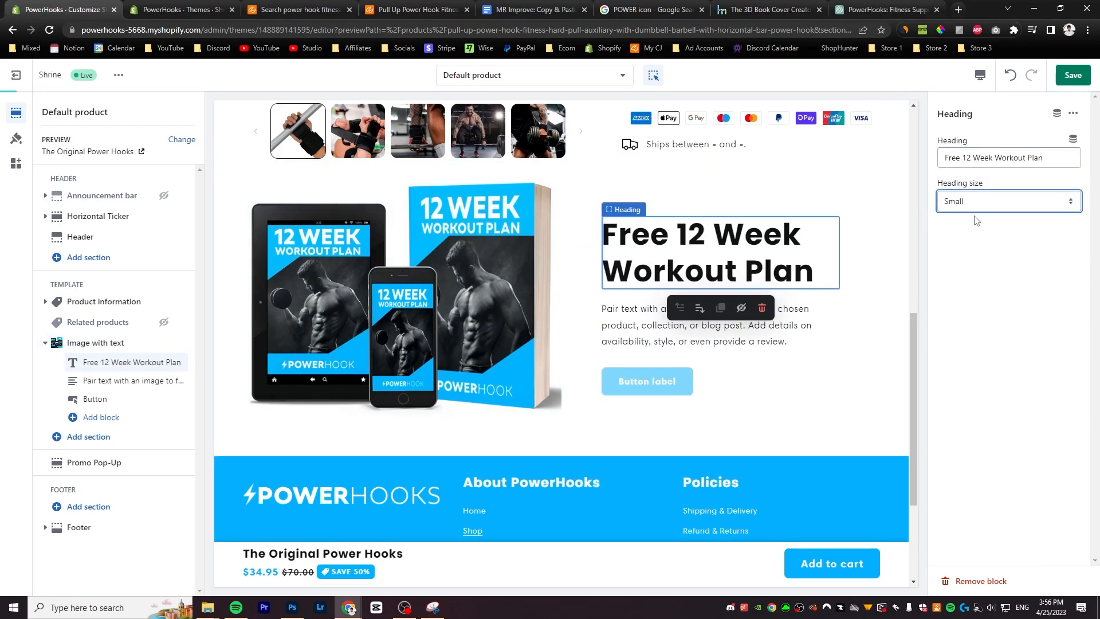
# Replace the Image with text paragraph with copy about crushing goals and how the workout plans help make the most of Power Hooks
pyautogui.click(687, 295)
pyautogui.tripleClick(1008, 209)
pyautogui.write("We want you to crush your goals, so we're giving you the best tools to do it. Our workout plans helps you make the most of your Power Hooks, guiding you to a stronger, healthier you.")
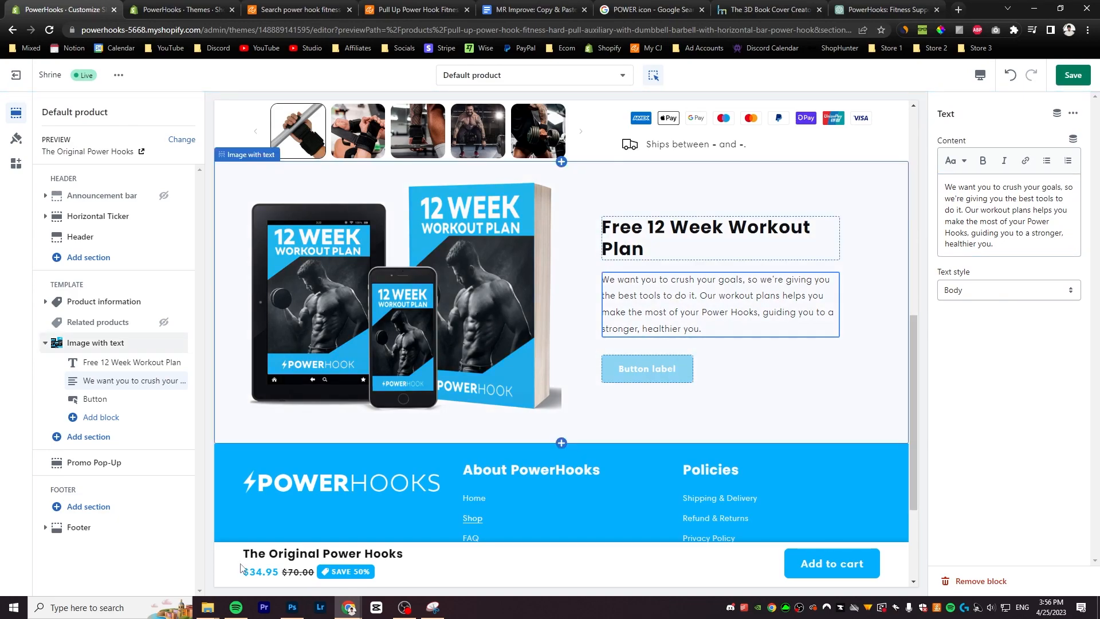
# Remove the Button block from the Image with text section and set its desktop image placement to Image second
pyautogui.click(637, 373)
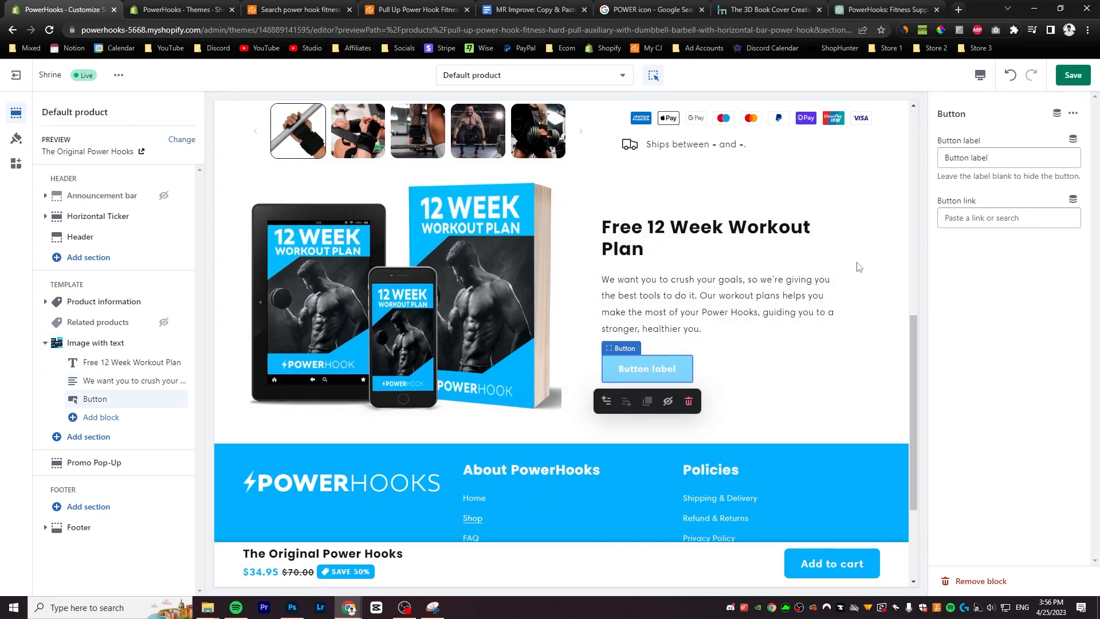
pyautogui.click(689, 402)
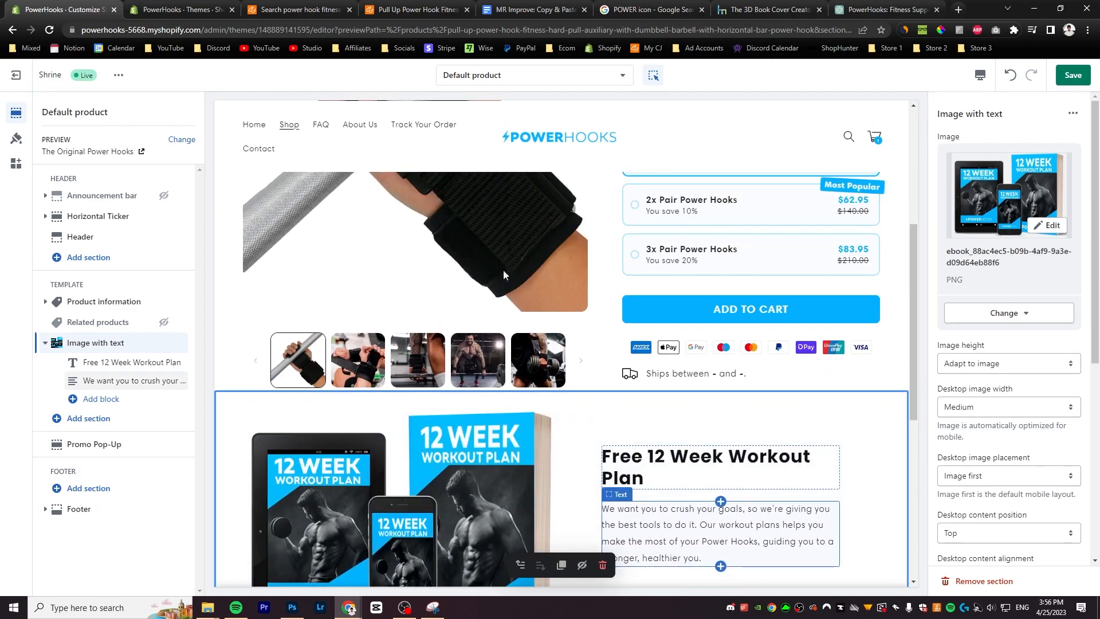
pyautogui.click(985, 476)
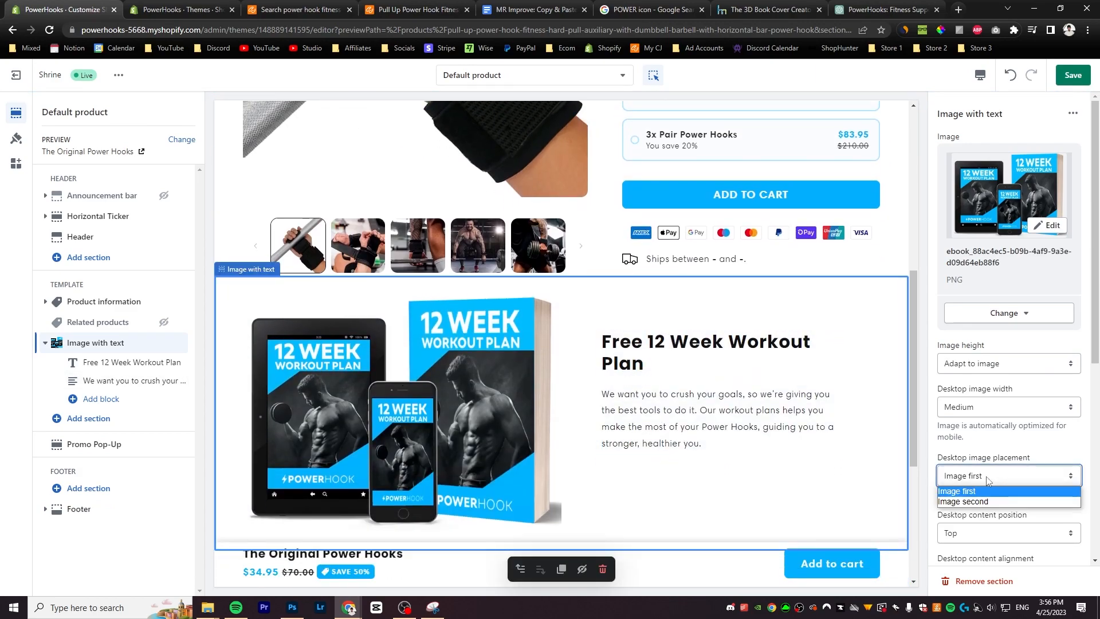
pyautogui.click(984, 499)
# Add an Icon Bar section below the Image with text section and clear its heading
pyautogui.click(89, 418)
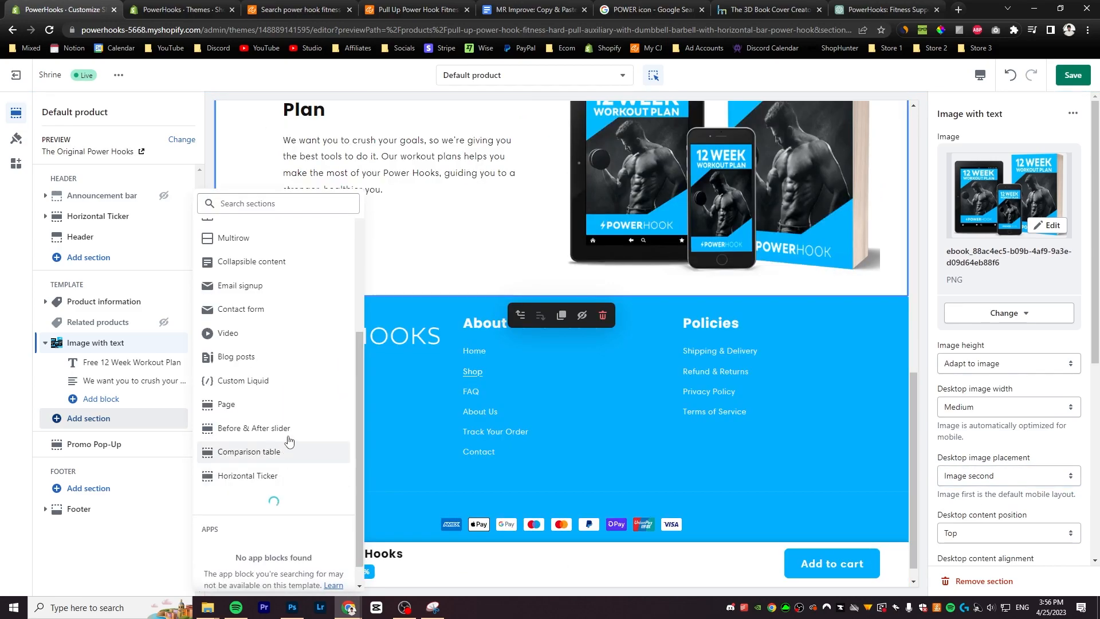
pyautogui.click(266, 501)
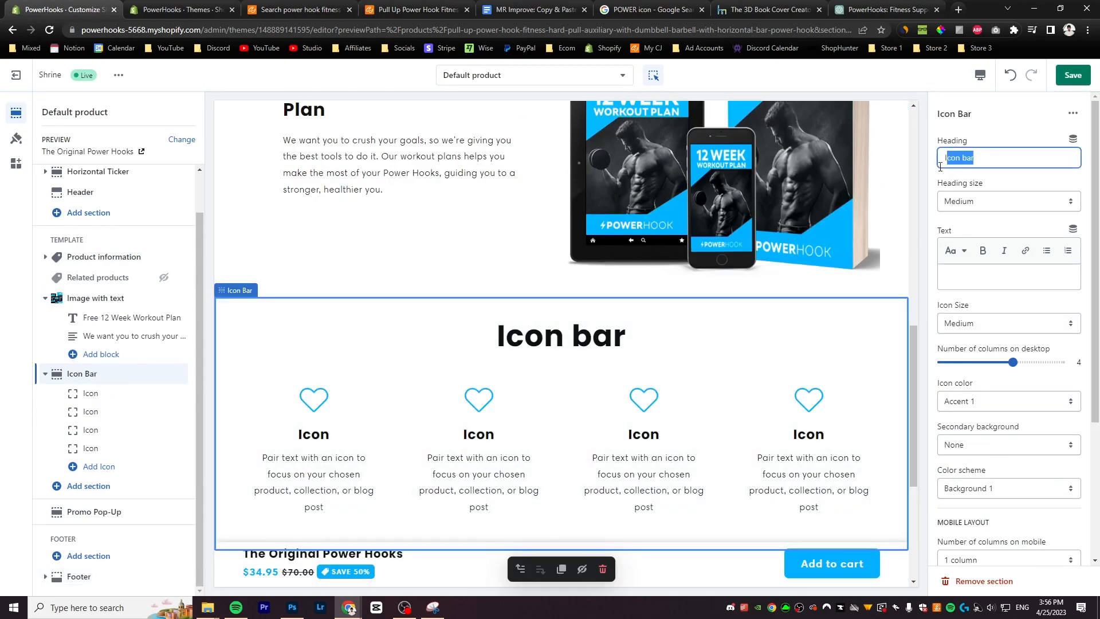
pyautogui.press('BackSpace')
# Change the first icon of the Icon Bar to Lightning bolt
pyautogui.click(106, 397)
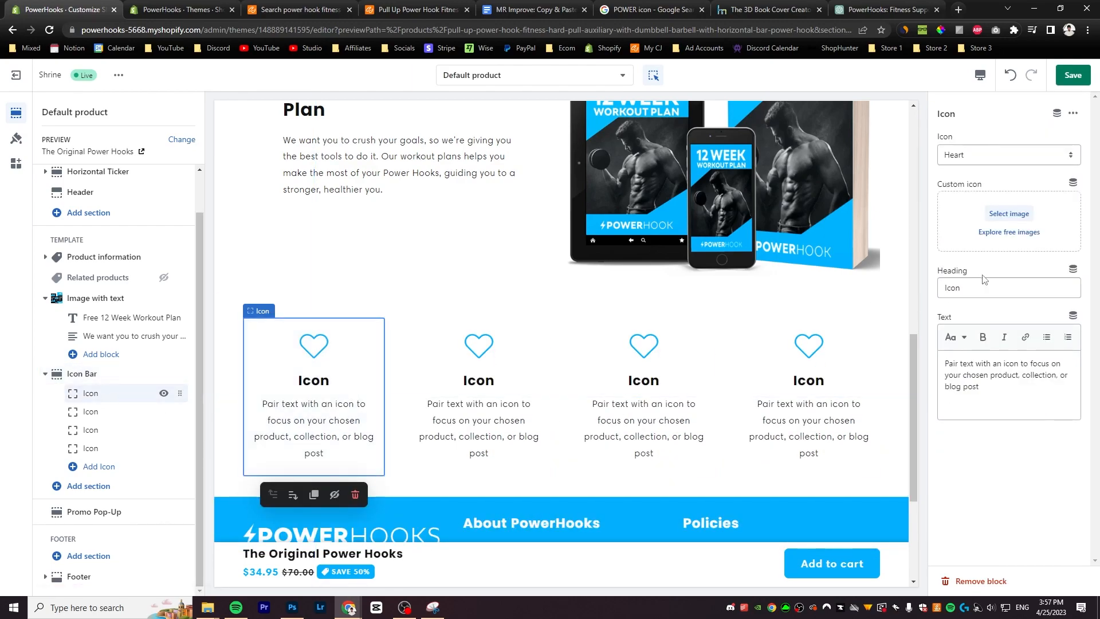
pyautogui.click(1007, 155)
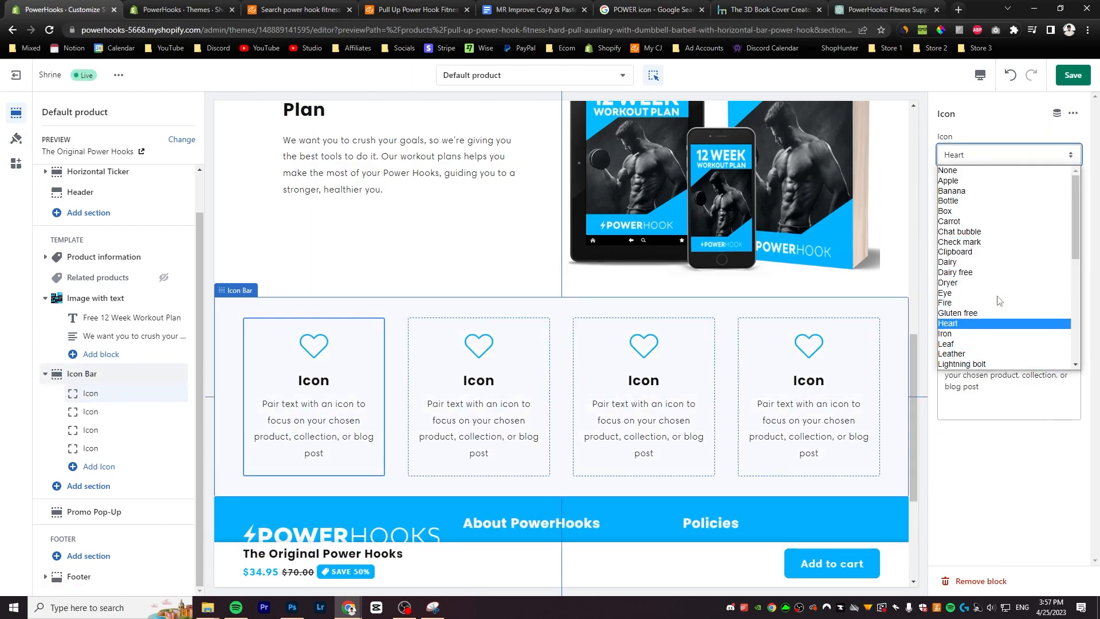
pyautogui.scroll(-10, 1006, 229)
pyautogui.scroll(8, 997, 286)
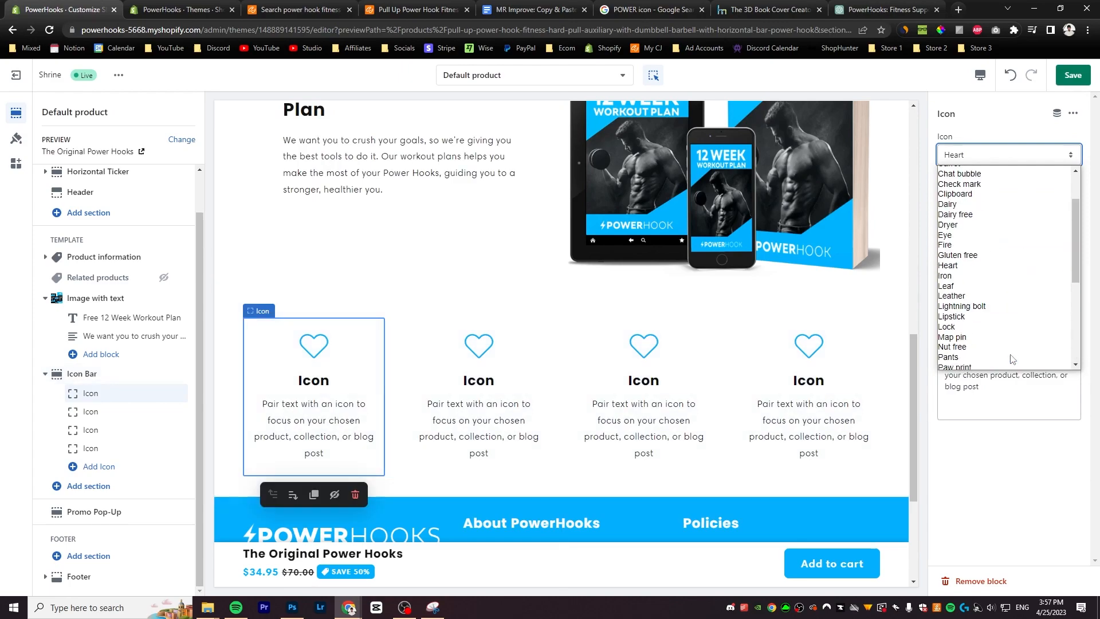
pyautogui.click(975, 348)
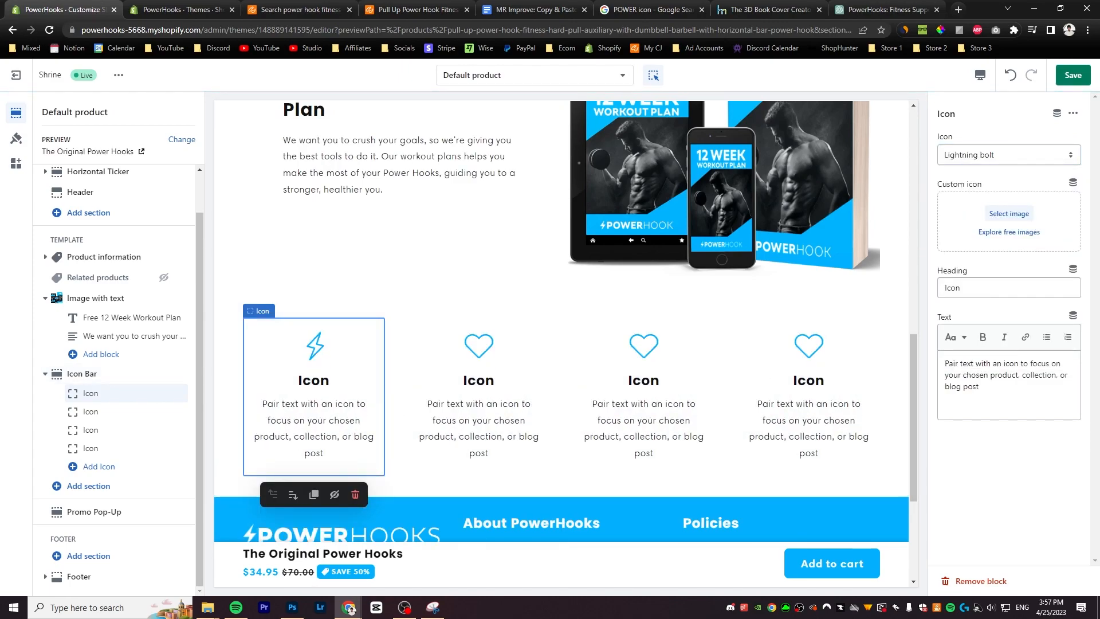
# Set the first icon's heading to "Less Injuries, More Gains" and its text to copy about straps supporting lifts, form and avoiding slips
pyautogui.tripleClick(995, 288)
pyautogui.write('Less Injuries, More Gains')
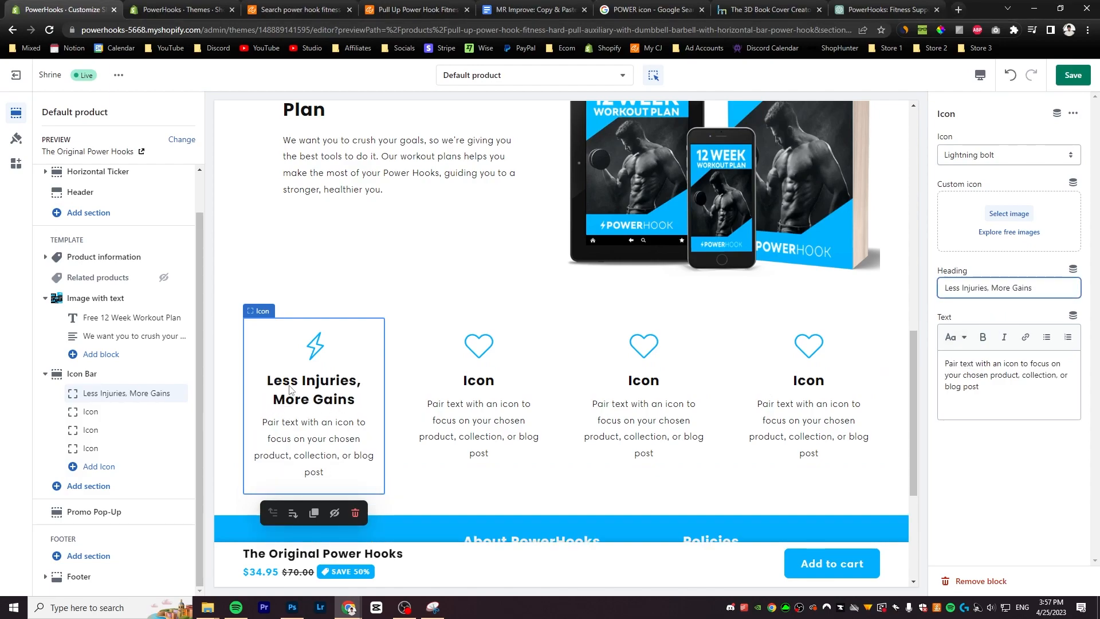
pyautogui.scroll(-2, 291, 392)
pyautogui.tripleClick(998, 384)
pyautogui.write('Our straps got you covered by supporting your lifts, keeping your form on point, and helping you avoid nasty slips.')
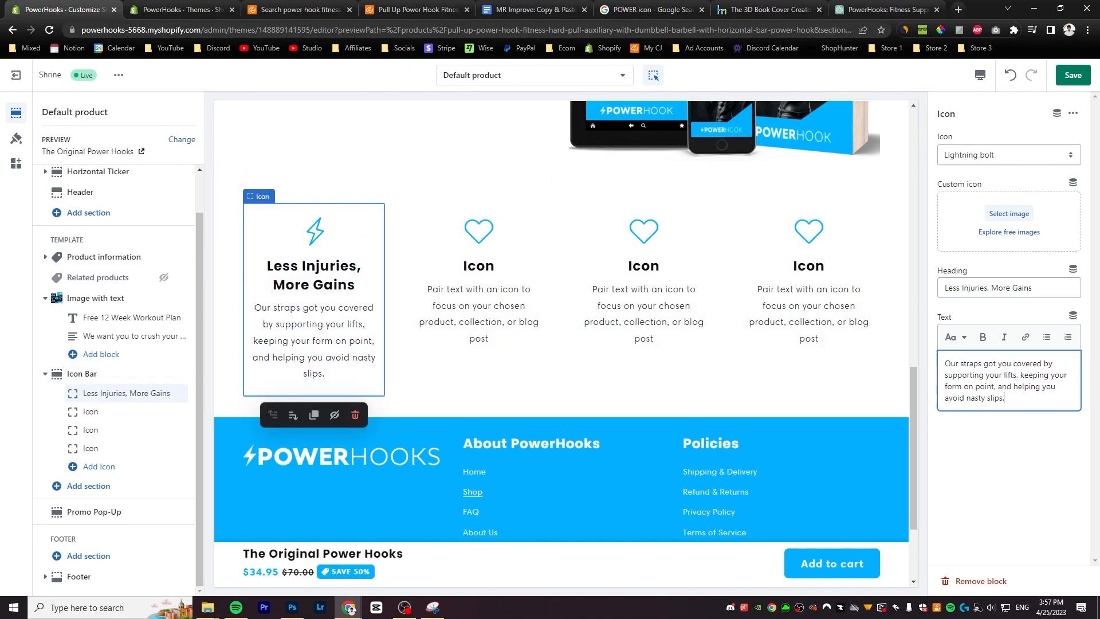
# Give the second and third icons the Lightning bolt, headings "Bring on the Strength" and "Target Those Muscles", and matching benefit texts
pyautogui.click(461, 266)
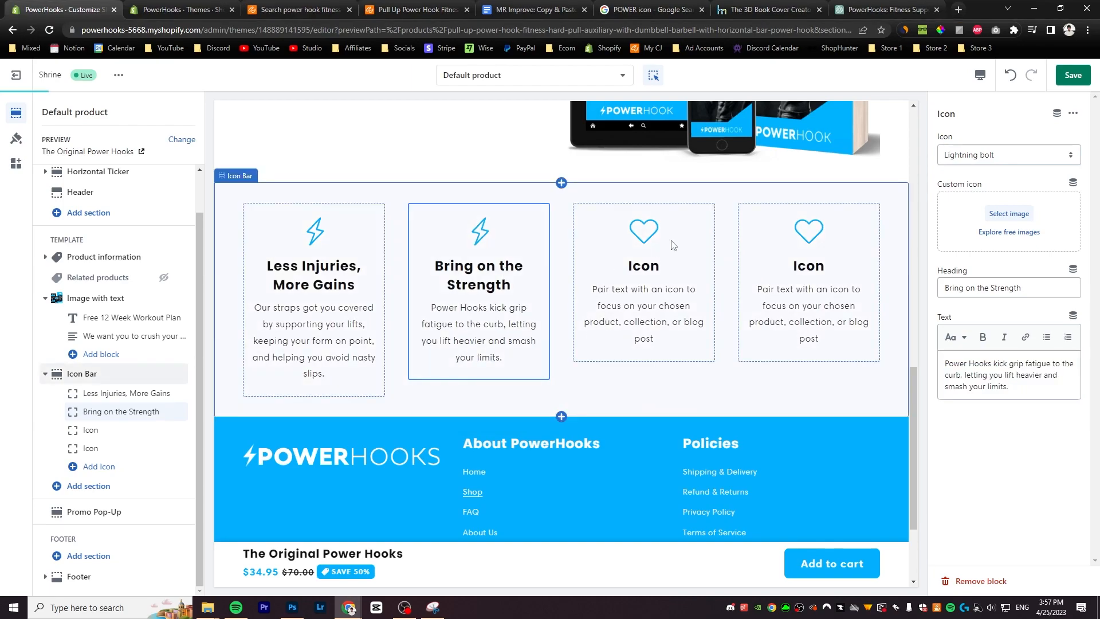
pyautogui.click(644, 275)
pyautogui.click(1009, 155)
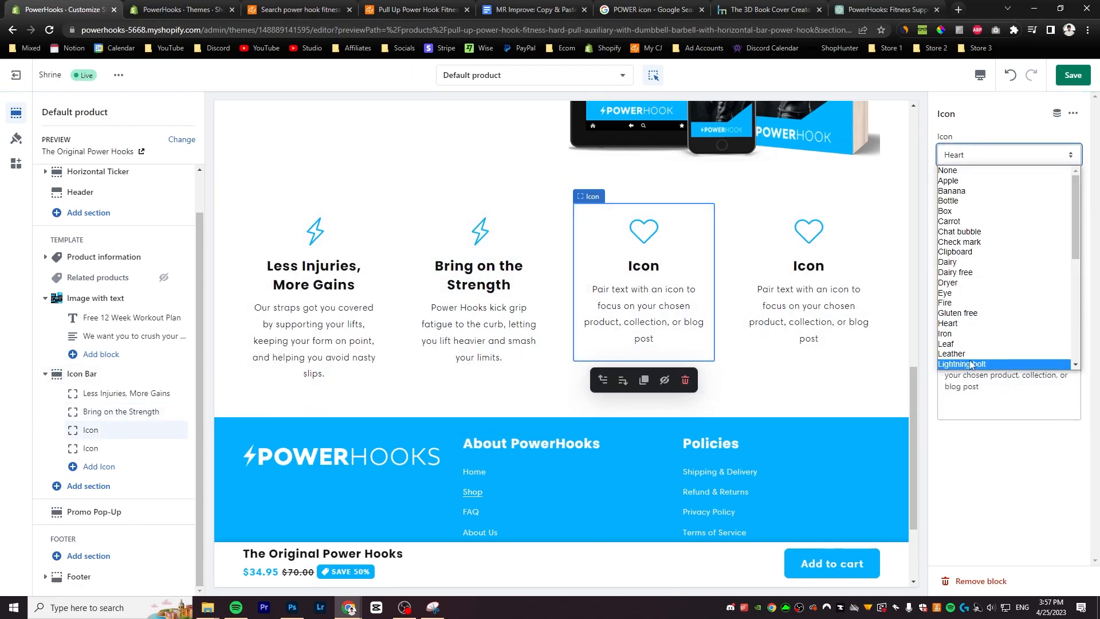
pyautogui.click(974, 367)
pyautogui.write('Target Those Muscles')
# Set the fourth icon to Lightning bolt with the heading "Easy on the Elbows" and text about shifting load from grip to wrists
pyautogui.click(808, 275)
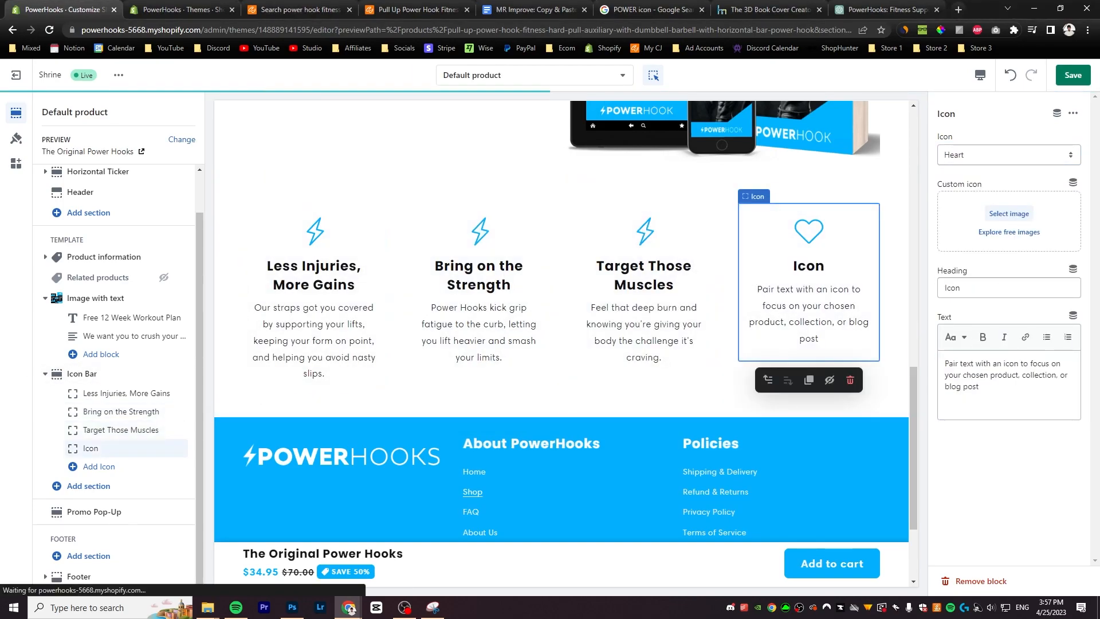
pyautogui.write('Easy on the Elbows')
pyautogui.click(1008, 154)
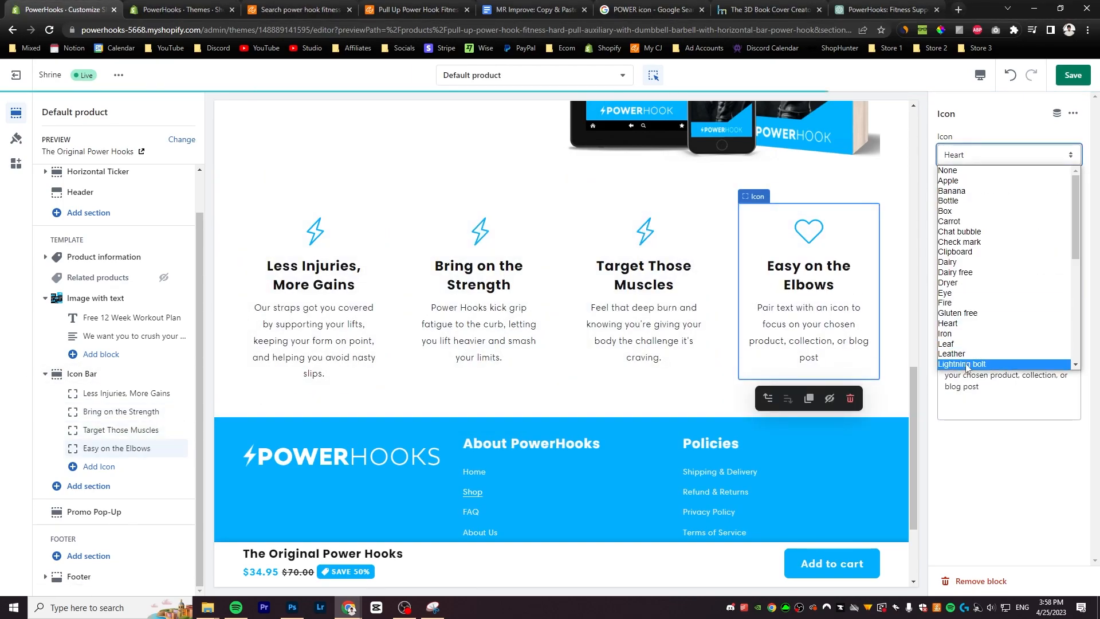
pyautogui.click(974, 362)
pyautogui.write('Designed to shift the load from your grip to your wrists, they take the pressure off your elbows.')
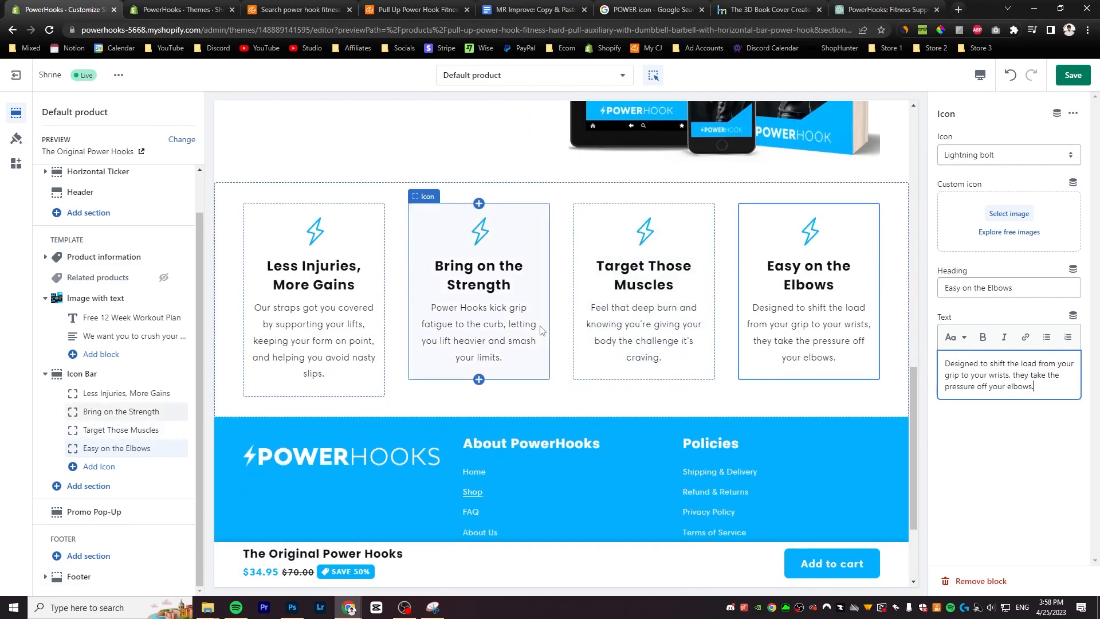
# Add a Comparison table section with the heading "PowerHook is unmatched" and clear its text
pyautogui.click(86, 486)
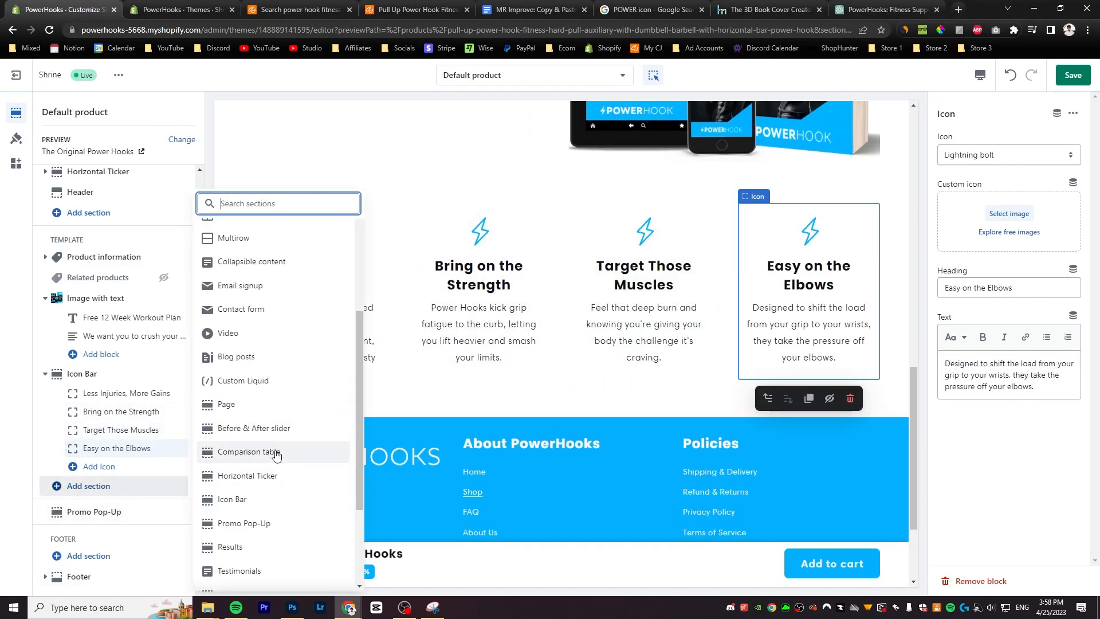
pyautogui.click(247, 452)
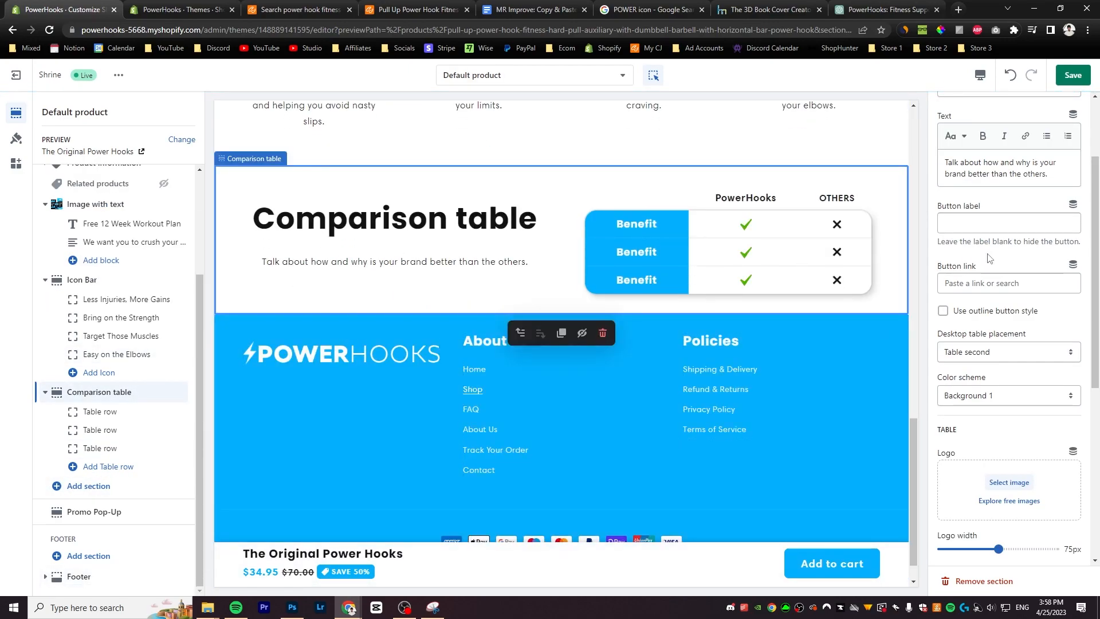
pyautogui.scroll(2, 989, 259)
pyautogui.tripleClick(1010, 162)
pyautogui.write('PowerHook is unmatched')
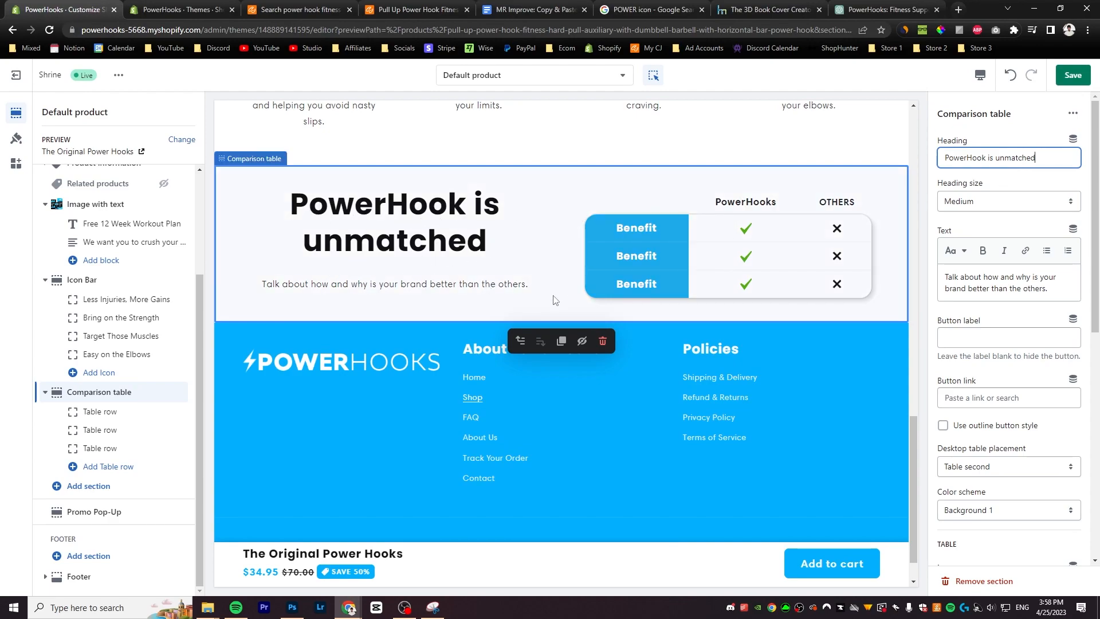
pyautogui.tripleClick(991, 279)
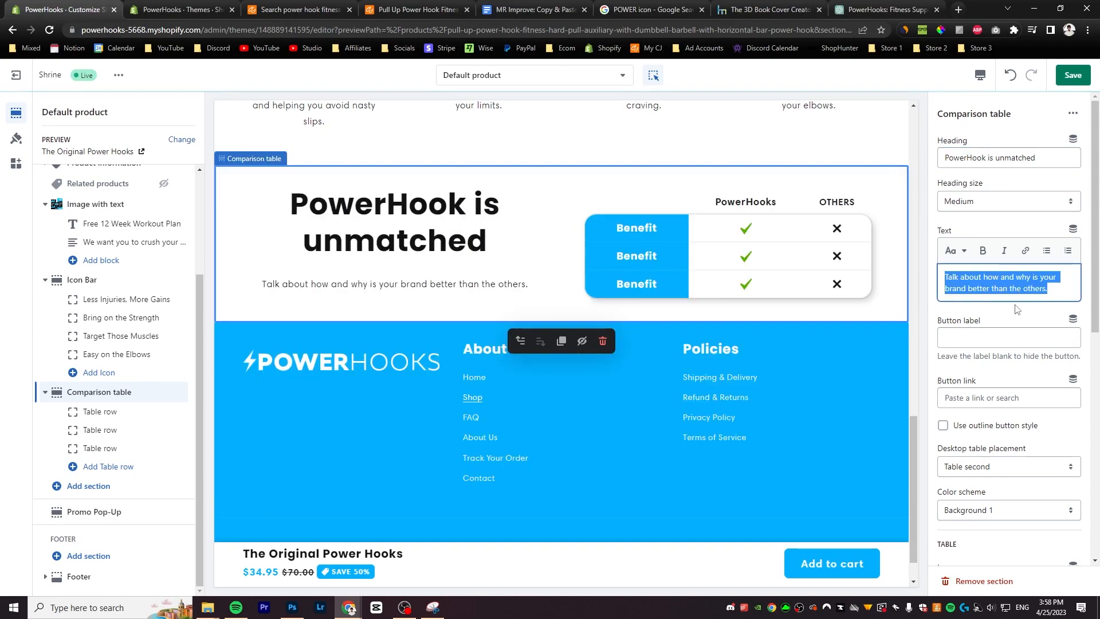
pyautogui.press('BackSpace')
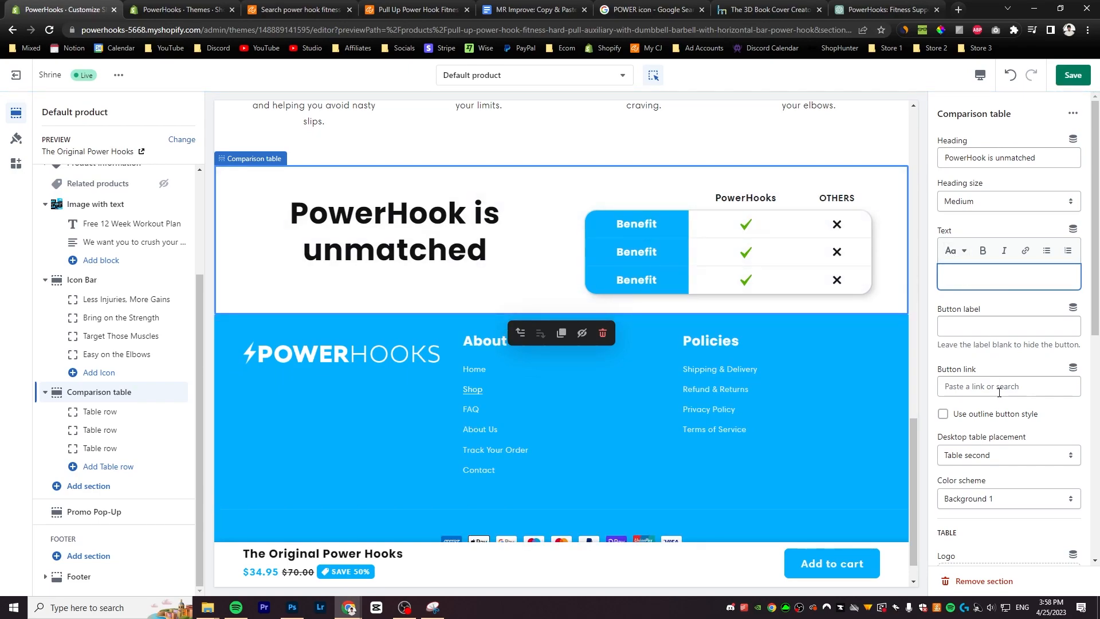
# Set the benefits of the three comparison table rows to "Stronger", "Non-Slip" and "Perfect Form"
pyautogui.scroll(-2, 1003, 390)
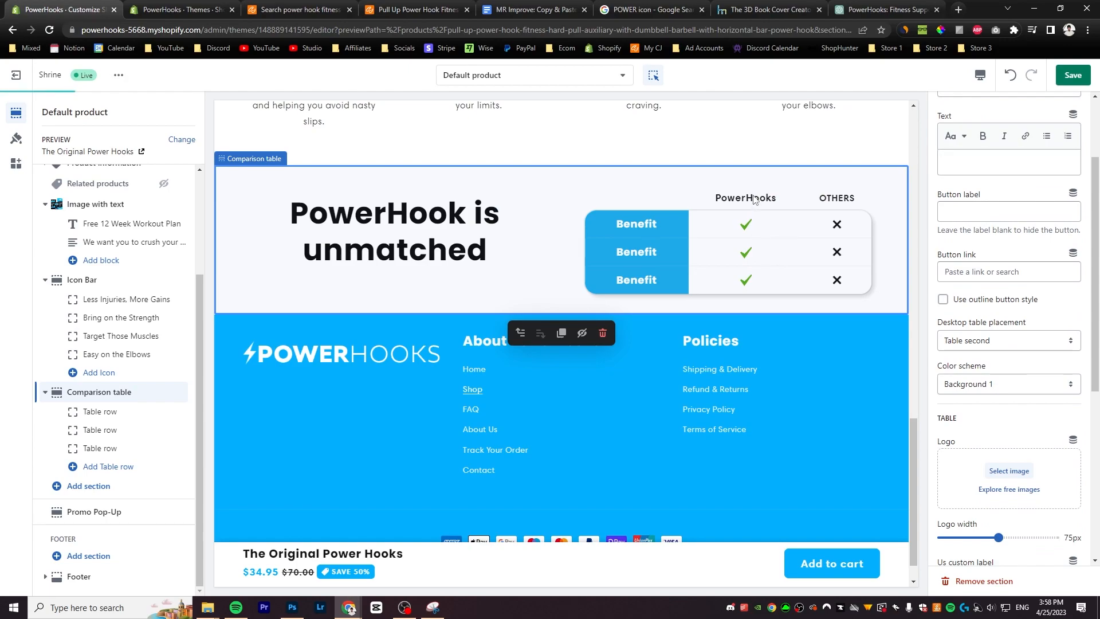
pyautogui.click(99, 412)
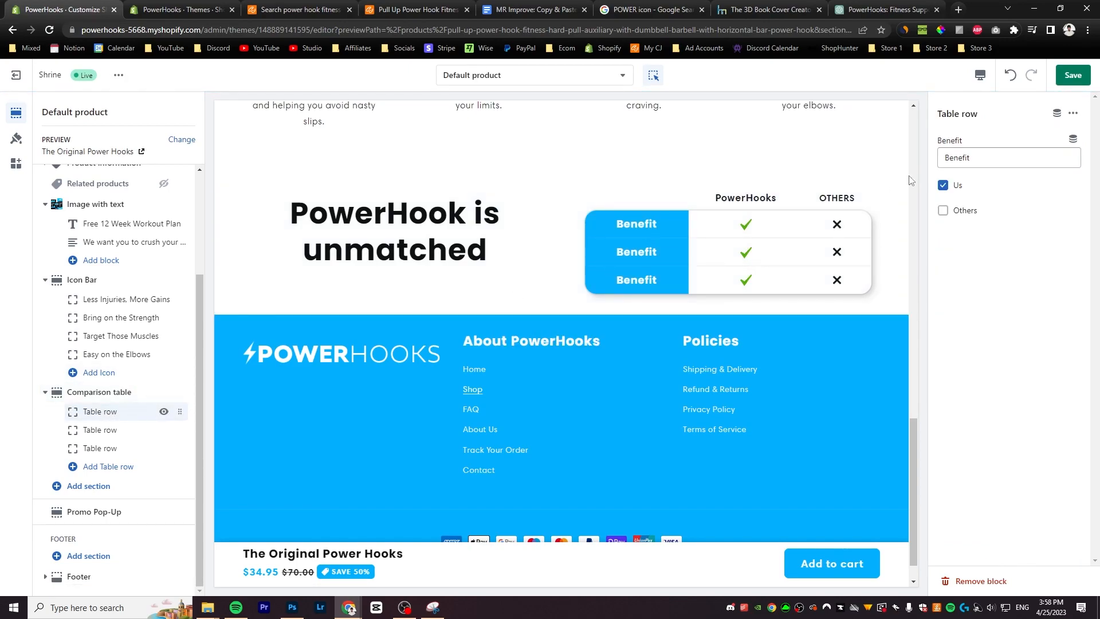
pyautogui.doubleClick(988, 156)
pyautogui.write('Stronger')
pyautogui.click(100, 430)
pyautogui.write('Non-Slip')
pyautogui.click(99, 448)
pyautogui.doubleClick(984, 155)
pyautogui.write('Perfect Form')
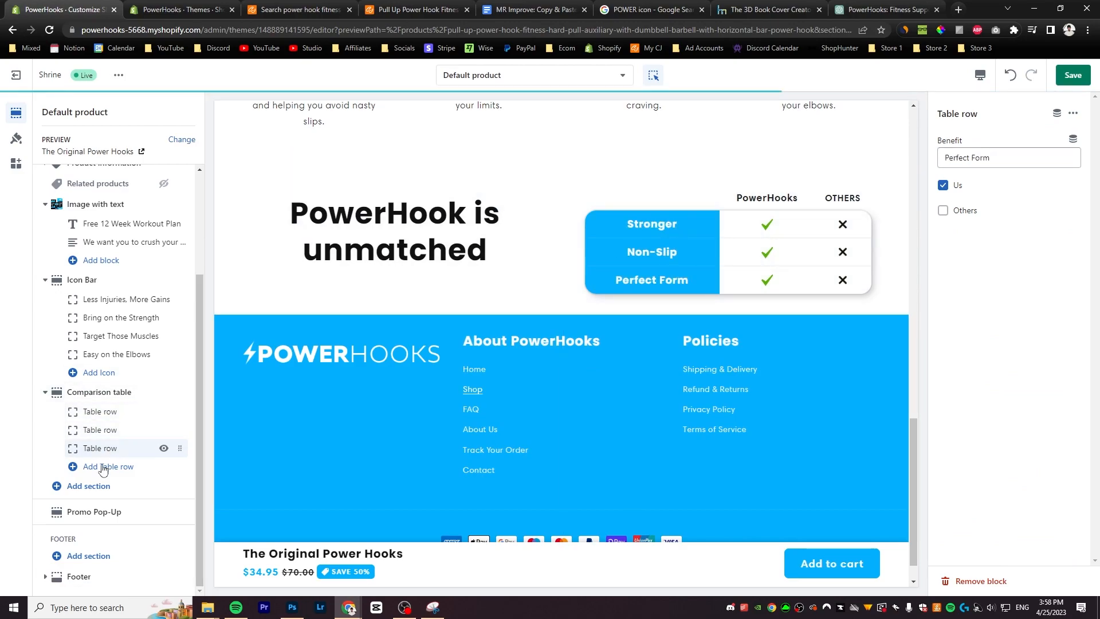
# Add a fourth table row with the benefit "More Injuries", unchecked for Us and checked for Others
pyautogui.click(101, 467)
pyautogui.doubleClick(980, 156)
pyautogui.write('More Injuries')
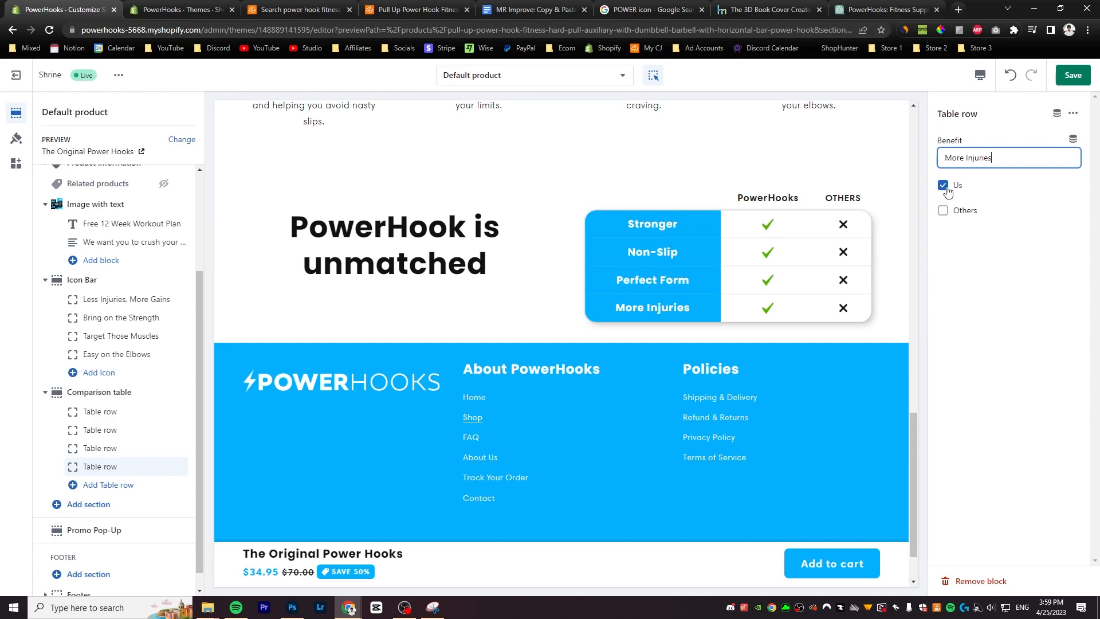
pyautogui.click(943, 186)
pyautogui.click(943, 210)
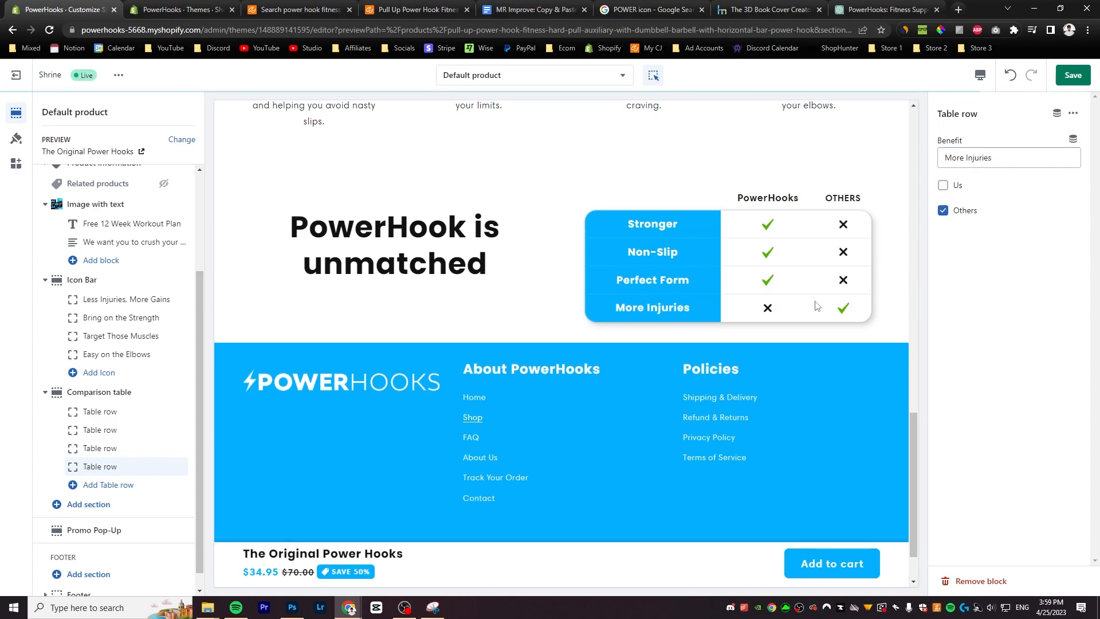
# Set the comparison table's competitors label to "Without" and its Us custom label to "With PowerHooks"
pyautogui.click(131, 393)
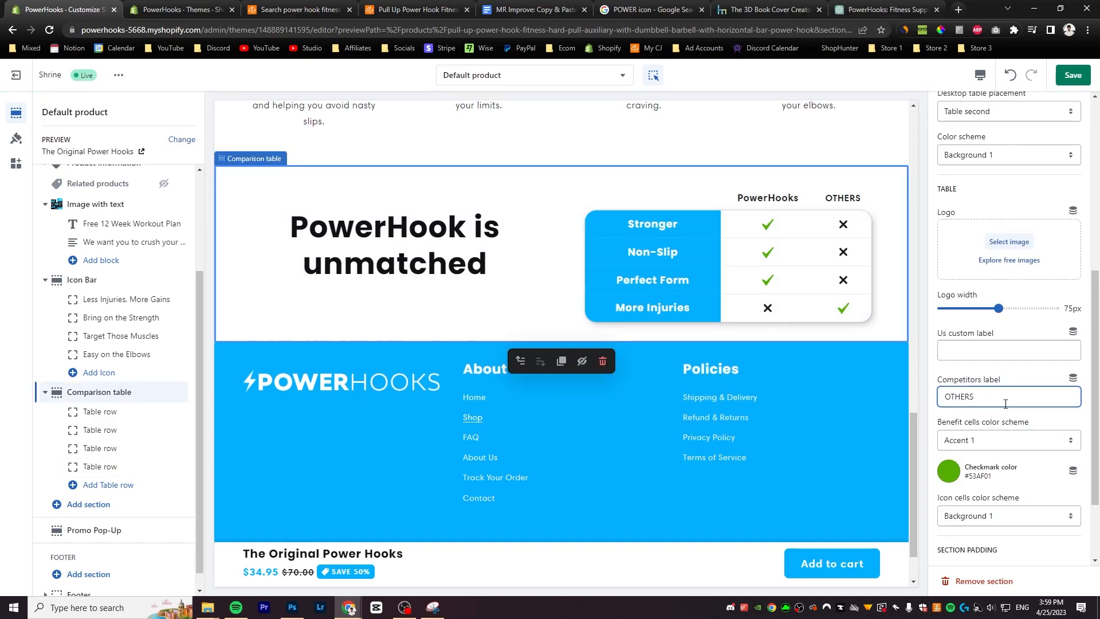
pyautogui.write('Without')
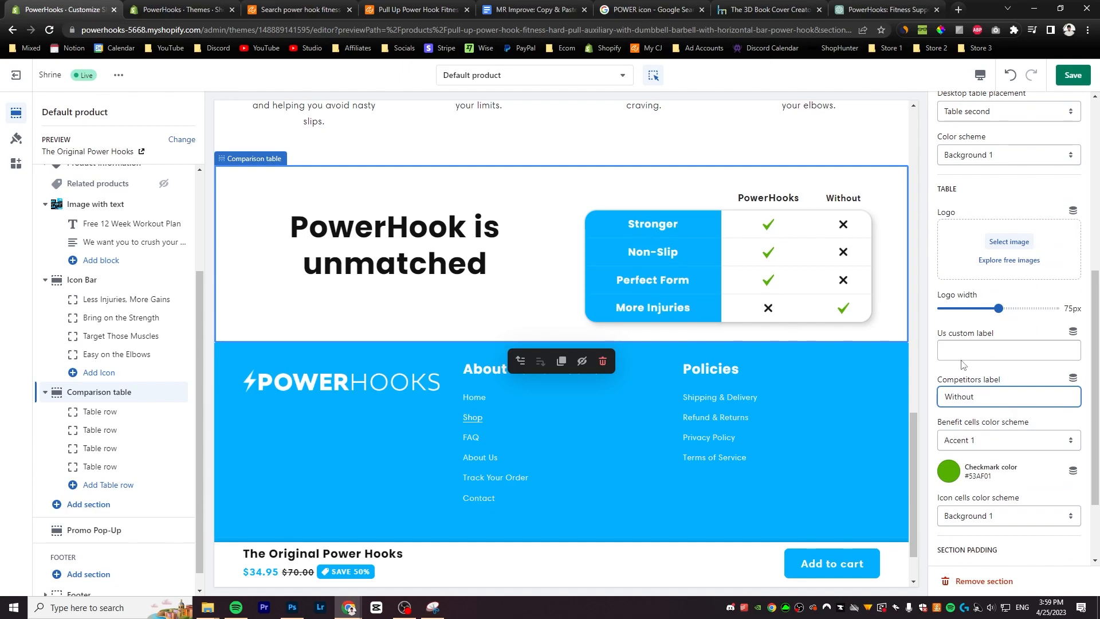
pyautogui.write('With PowerHooks')
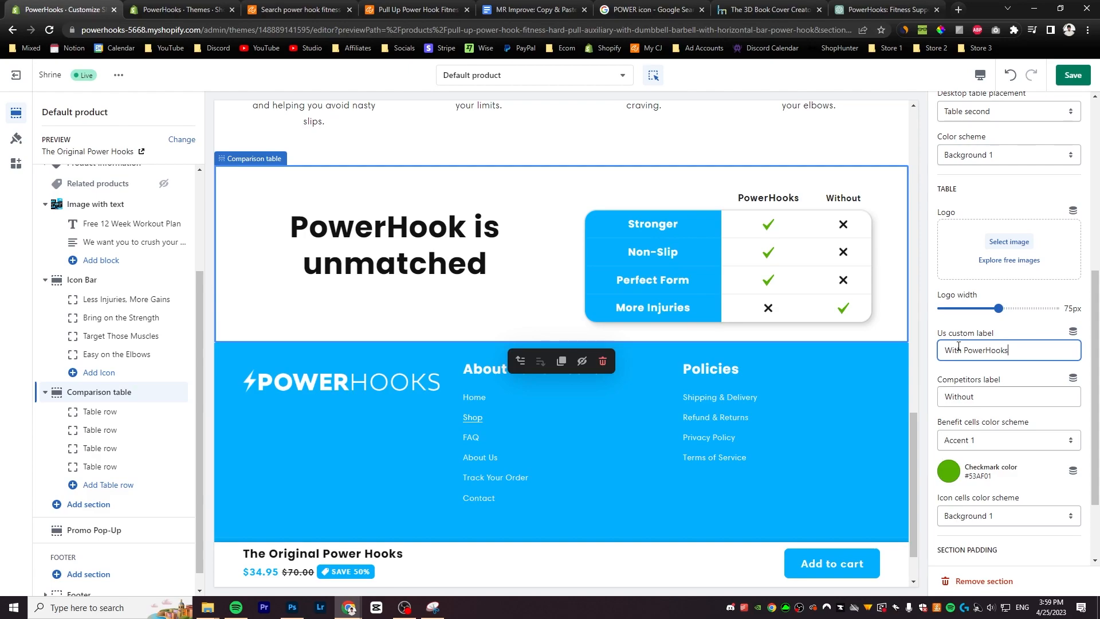
# Change the comparison table's checkmark color to the blue already used in the theme
pyautogui.click(948, 471)
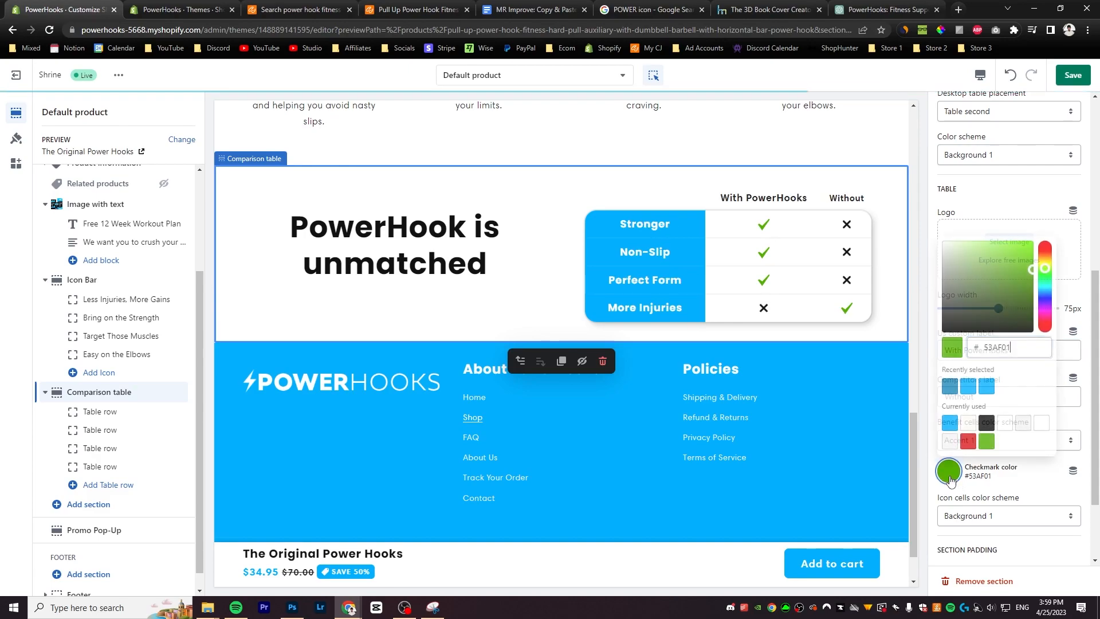
pyautogui.click(950, 427)
pyautogui.click(774, 256)
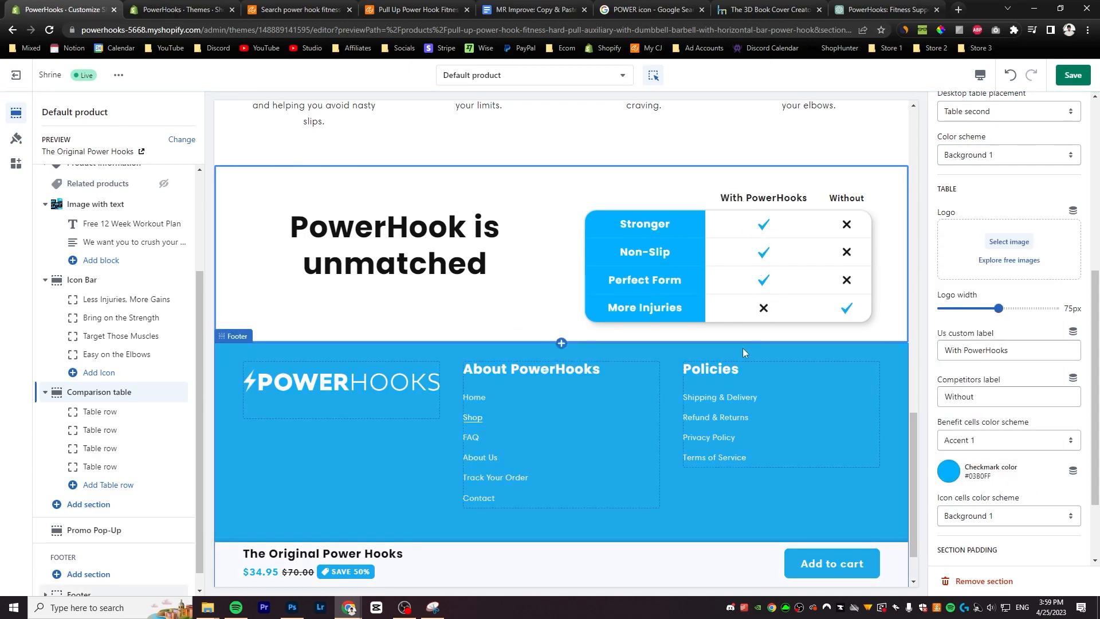
# Add a Results section below the comparison table and set its heading to "PowerHook In Numbers"
pyautogui.click(87, 504)
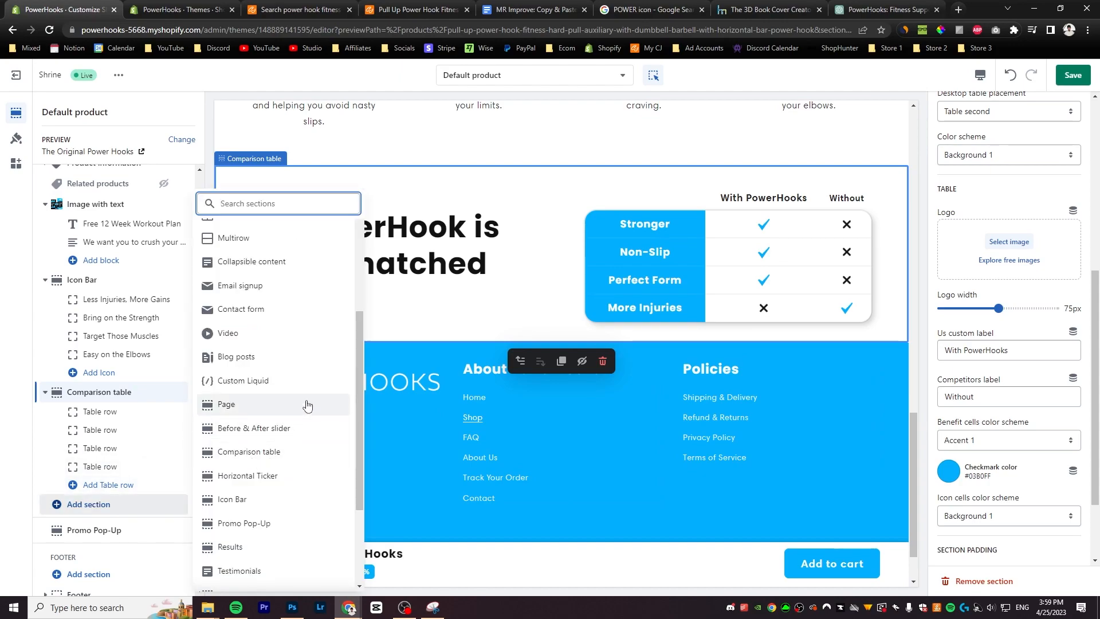
pyautogui.click(240, 441)
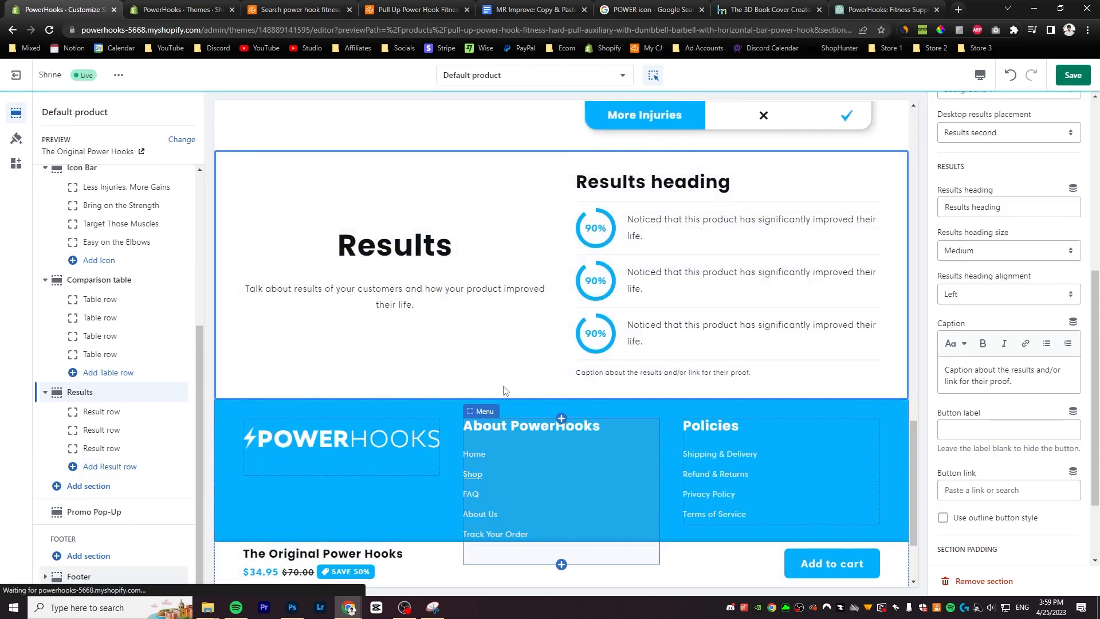
pyautogui.doubleClick(954, 157)
pyautogui.write('PowerHook In Numbers')
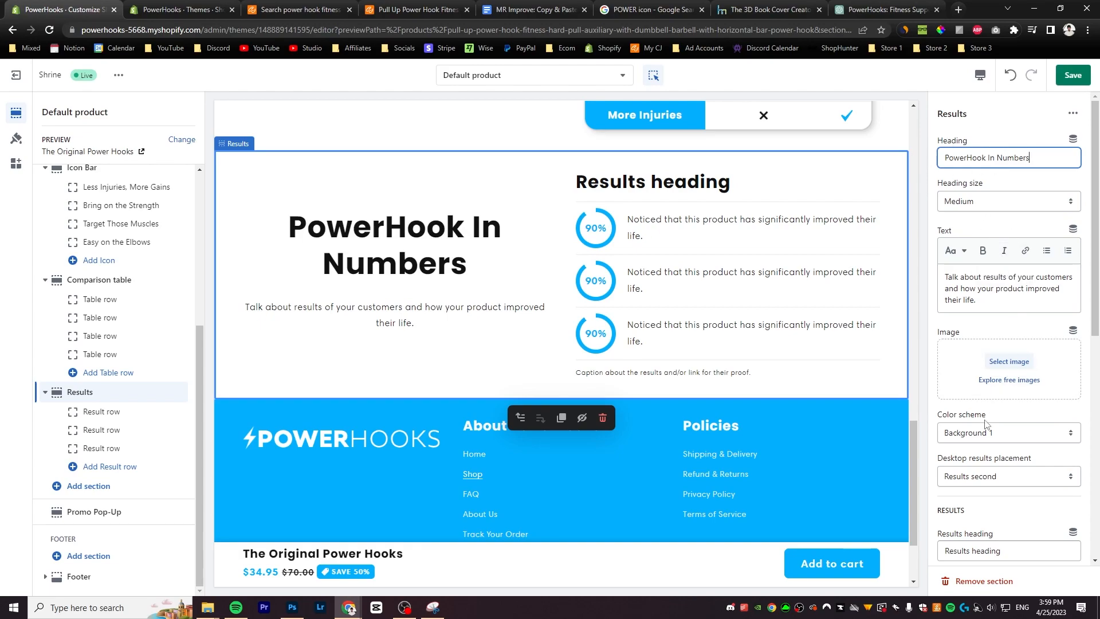
# Clear the Results section's description text and its results heading
pyautogui.tripleClick(1008, 288)
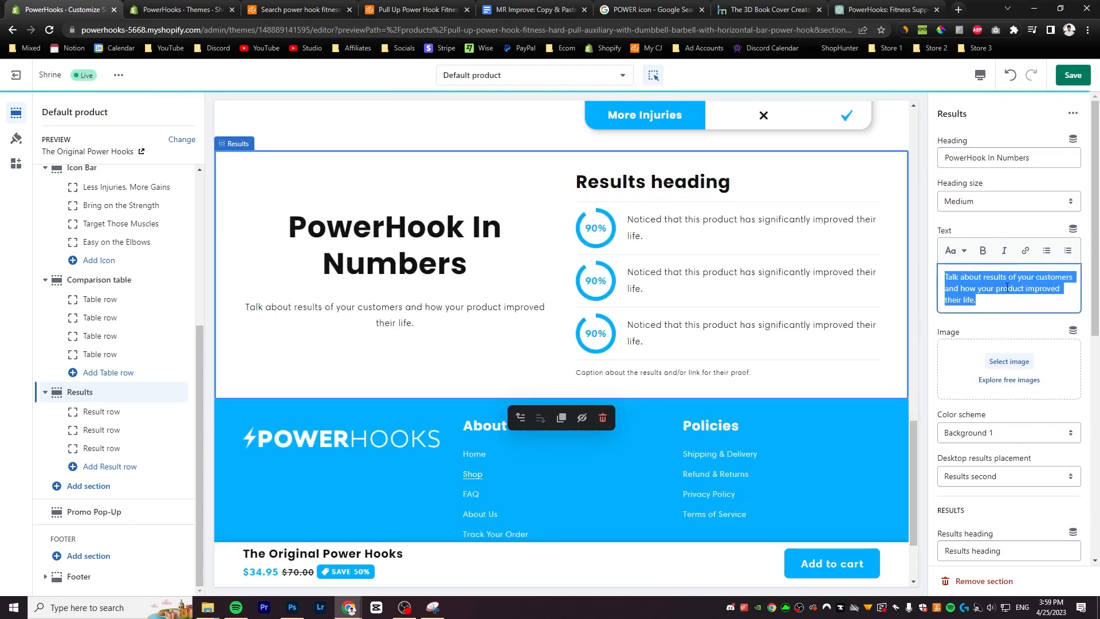
pyautogui.press('BackSpace')
pyautogui.scroll(-2, 1026, 427)
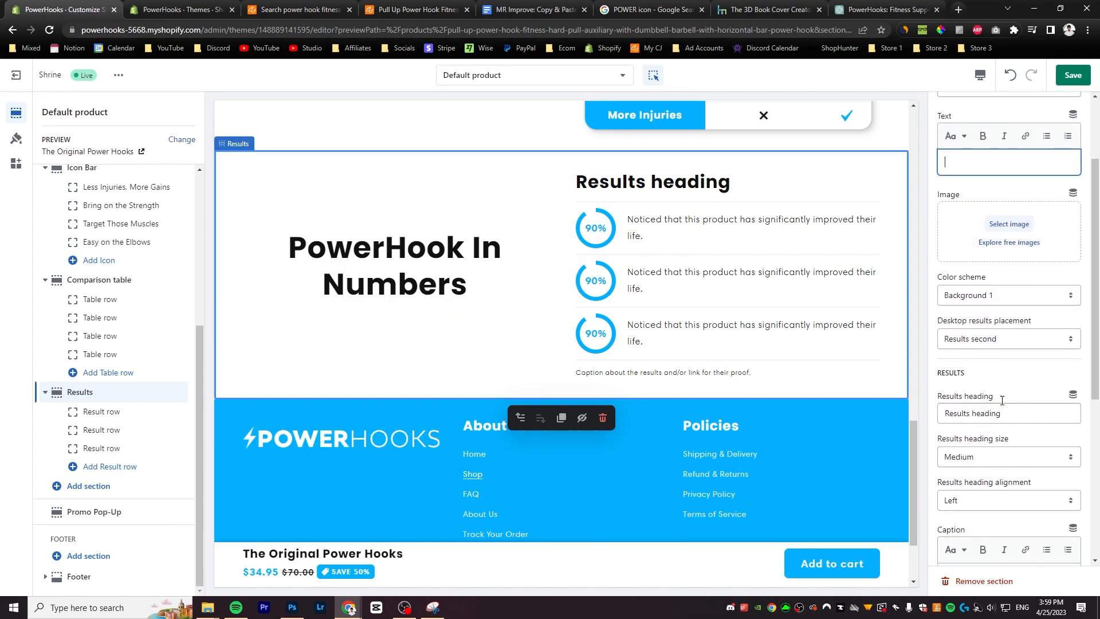
pyautogui.tripleClick(971, 413)
pyautogui.press('BackSpace')
# Replace the Results section's caption with "* Results according to post-purchase surveys."
pyautogui.scroll(-2, 997, 435)
pyautogui.tripleClick(1006, 470)
pyautogui.write('* Results according to post-purchase surveys.')
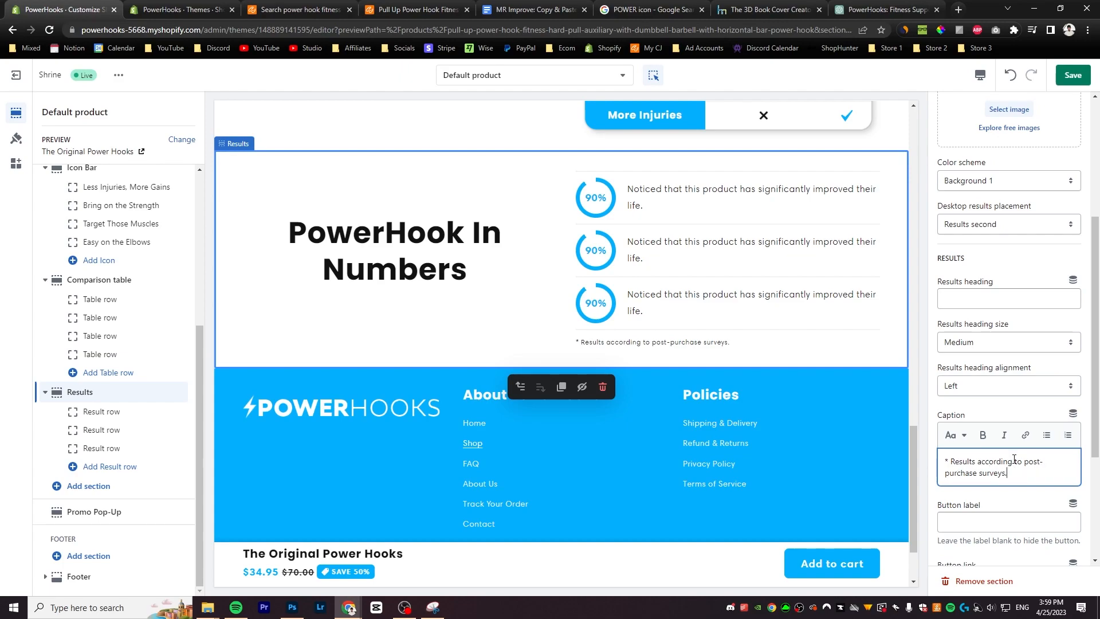
# Set the Results section's desktop results placement to "Results first"
pyautogui.scroll(-2, 1012, 457)
pyautogui.scroll(2, 1008, 459)
pyautogui.click(1005, 226)
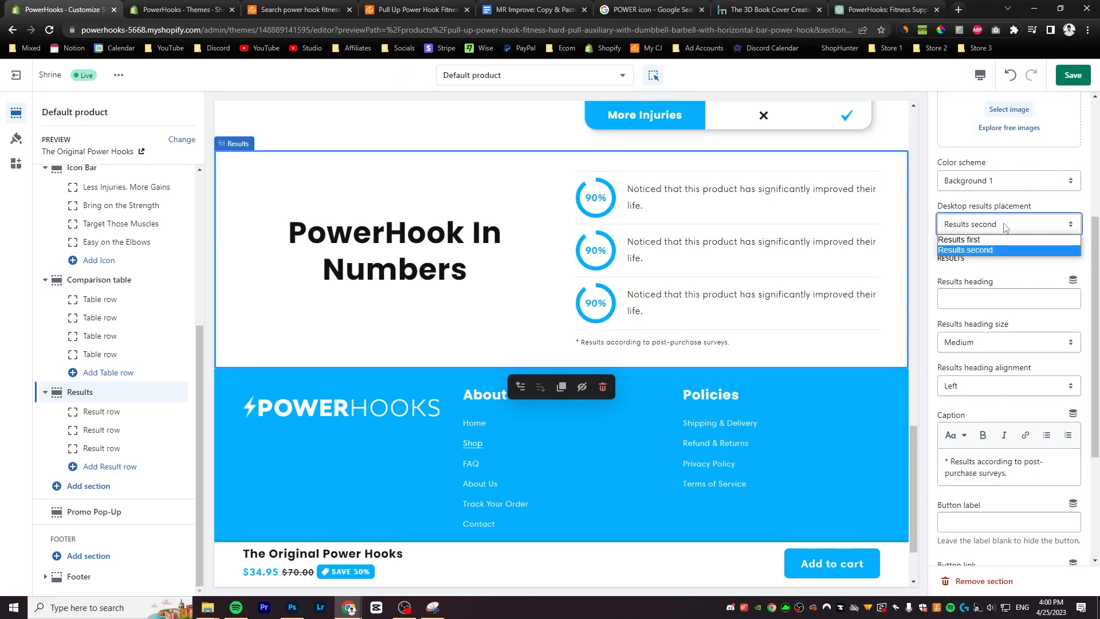
pyautogui.click(974, 240)
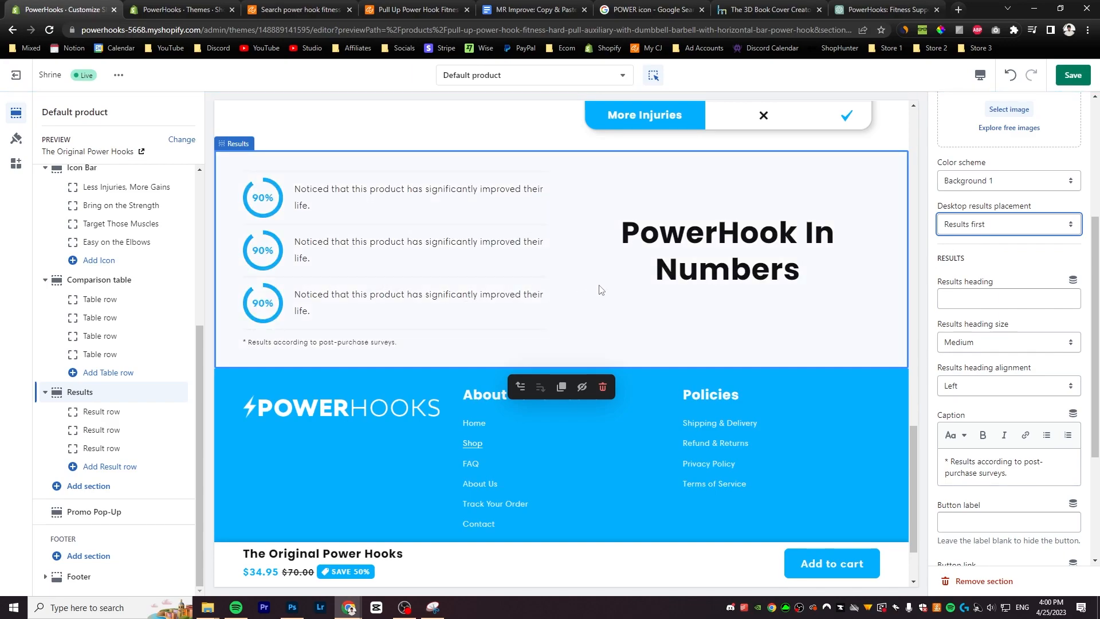
# Set the first result row to 95% with the text "Said they felt stronger using PowerHooks"
pyautogui.click(93, 415)
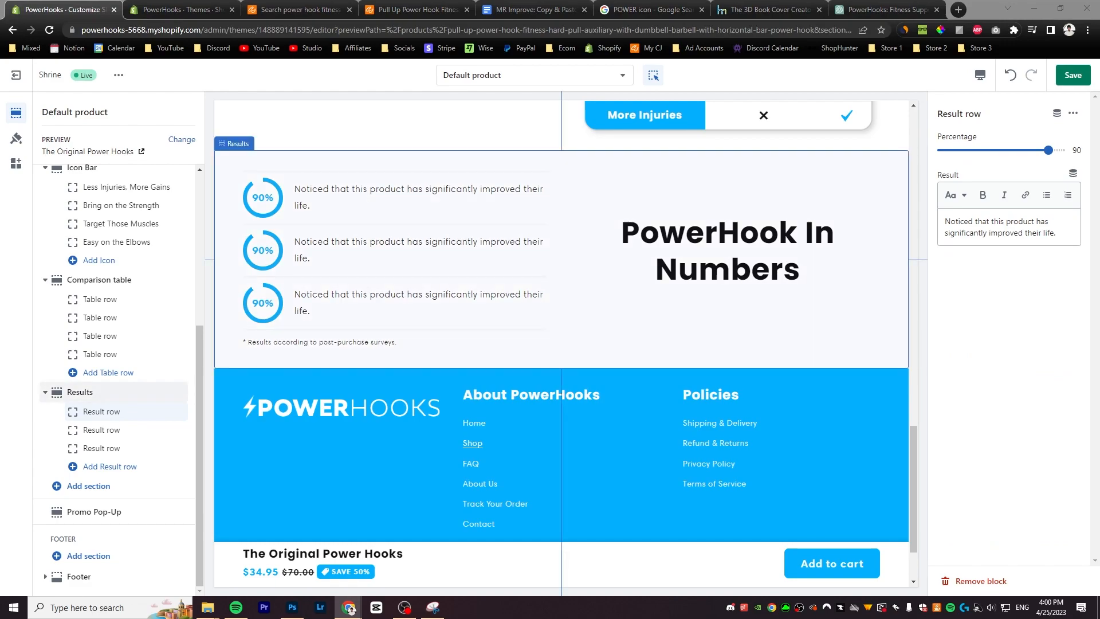
pyautogui.moveTo(1051, 147); pyautogui.dragTo(1053, 148)
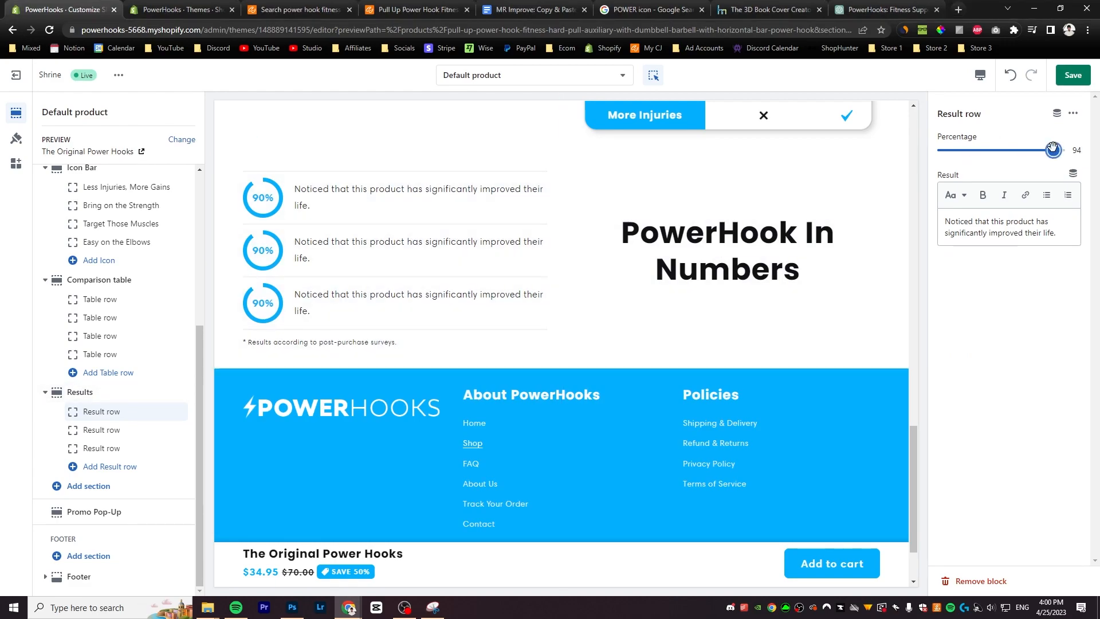
pyautogui.tripleClick(1034, 225)
pyautogui.write('Said they felt stronger using PowerHooks')
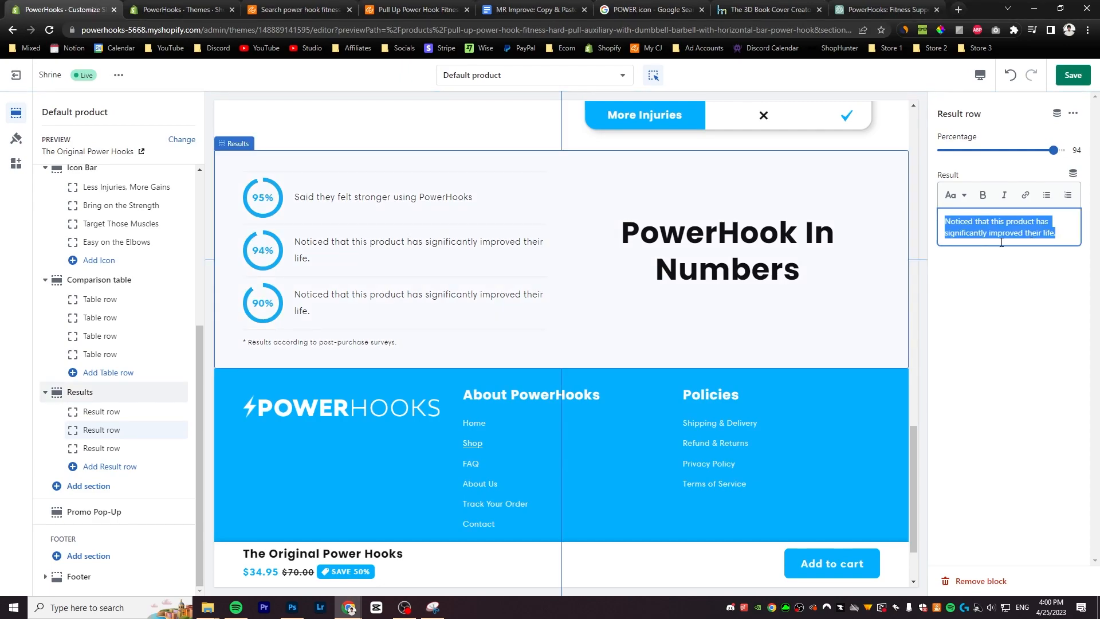
# Change the 94% result text to "Noticed their form getting better" and the 90% result text to "Saw faster gains and muscle growth"
pyautogui.write('Noticed their form getting better')
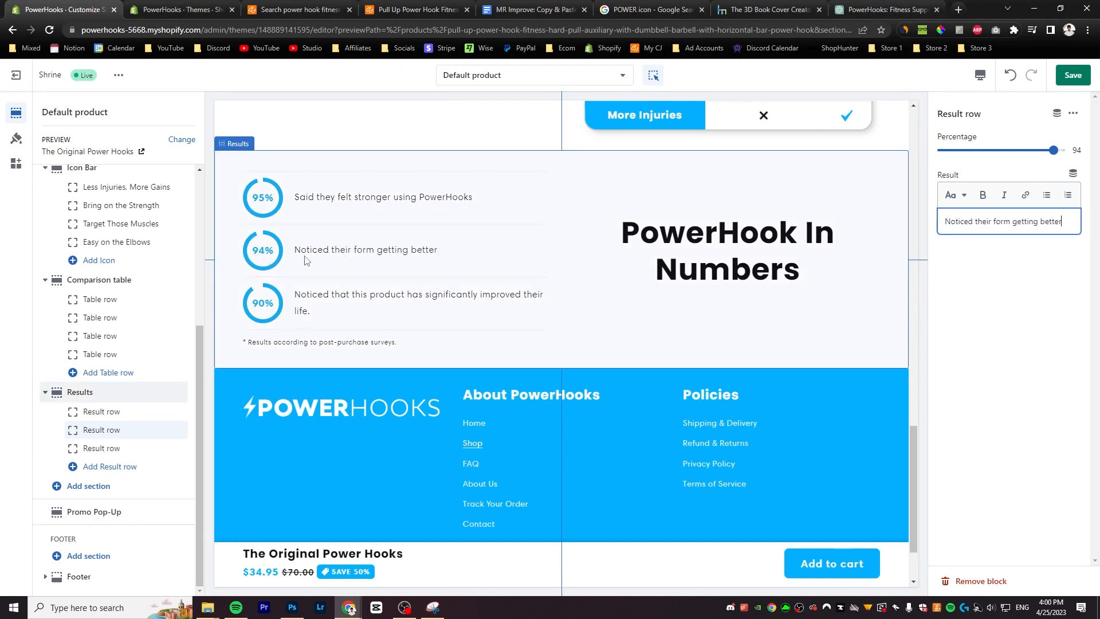
pyautogui.click(101, 448)
pyautogui.click(1008, 223)
pyautogui.hotkey('ctrl', 'a')
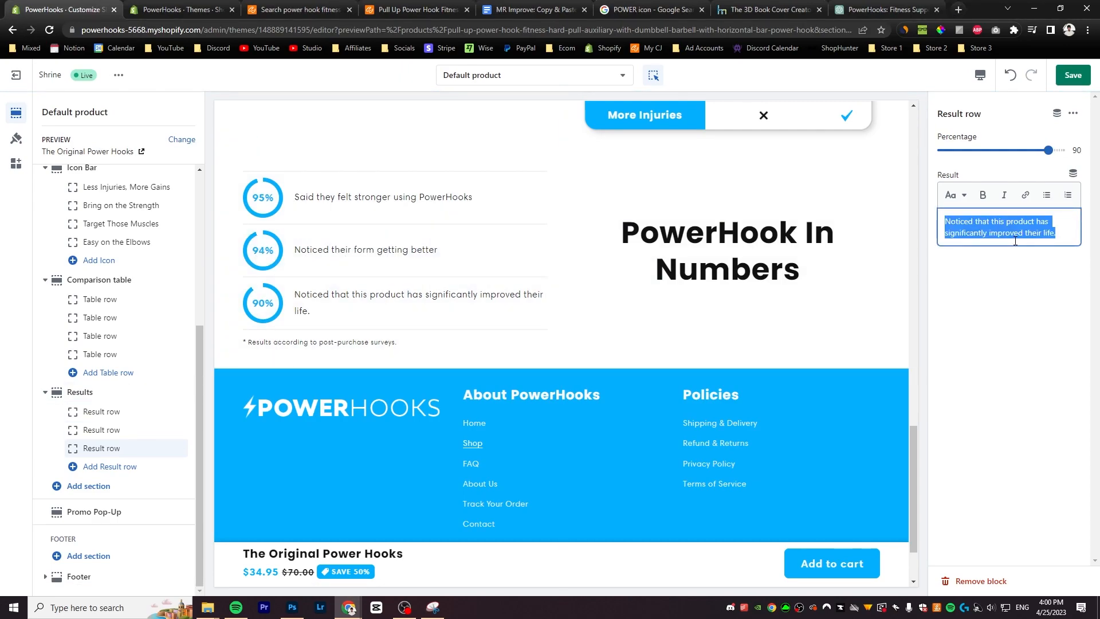
pyautogui.write('Saw faster gains and muscle growth')
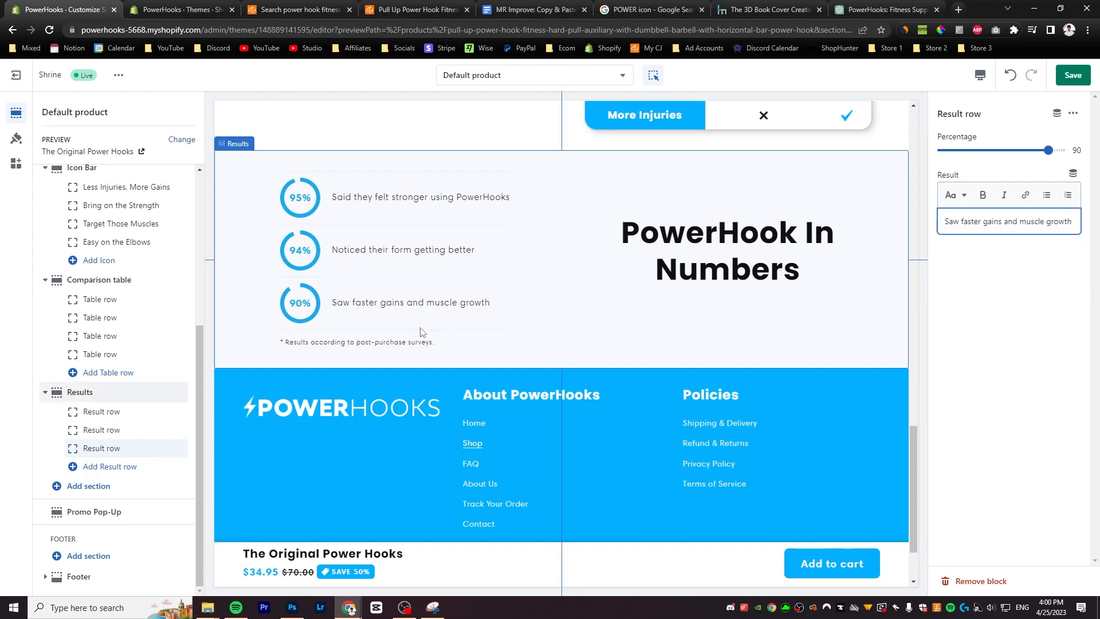
pyautogui.scroll(-2, 510, 292)
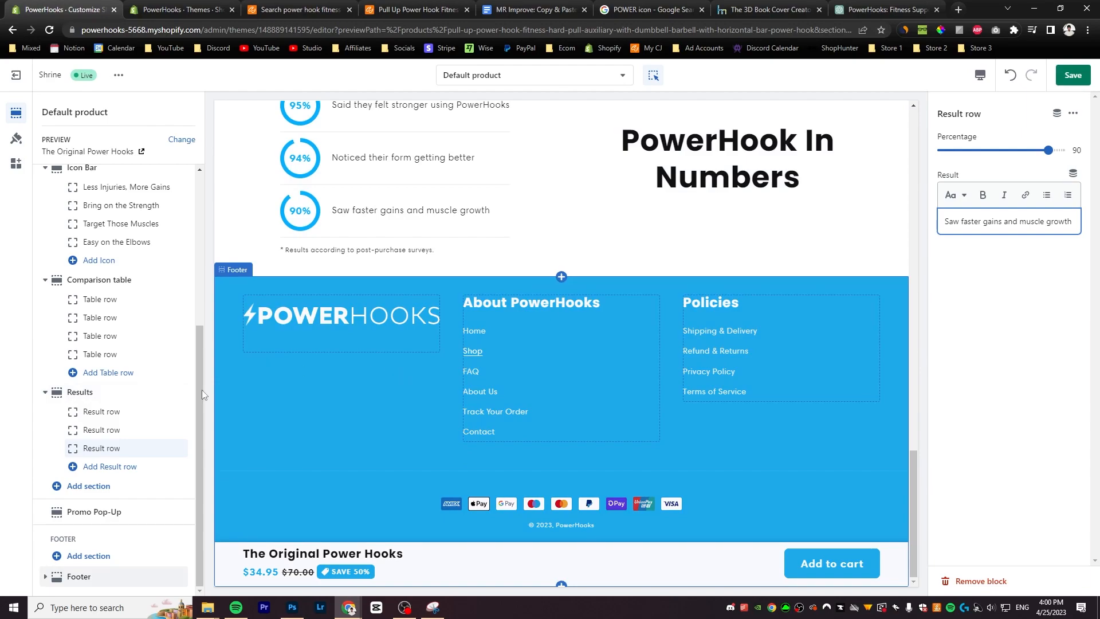
# Add a Vertical Ticker section below the Results section and lower its ticker speed
pyautogui.click(86, 486)
pyautogui.click(258, 505)
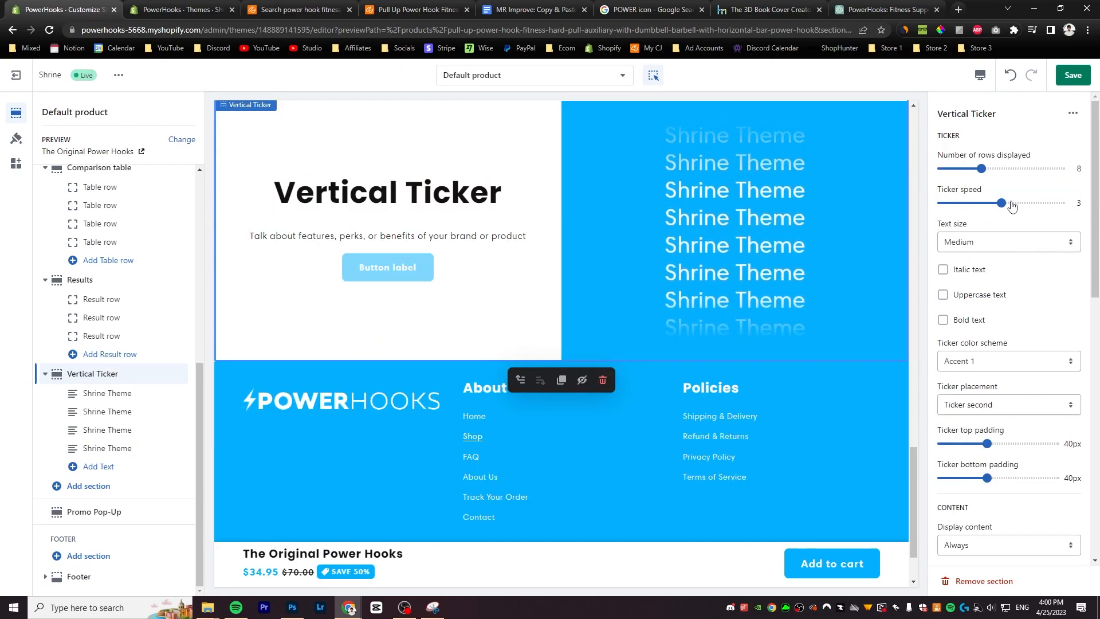
pyautogui.moveTo(1002, 203); pyautogui.dragTo(973, 203)
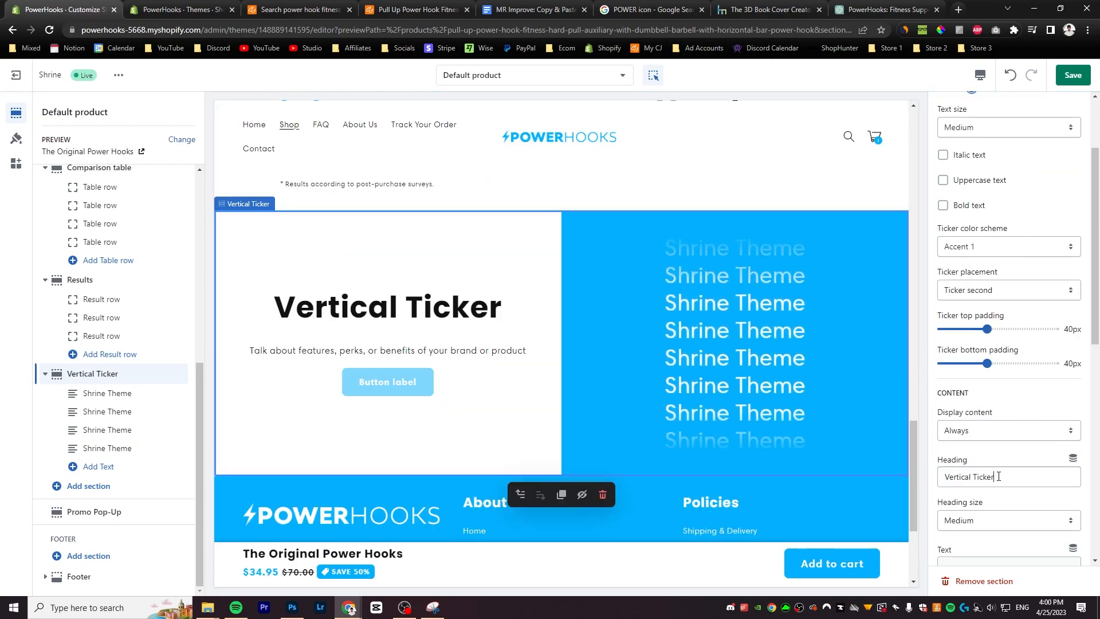
# Set the Vertical Ticker heading to "Why PowerHooks?" and clear its description text and button label
pyautogui.write('Why PowerHooks?')
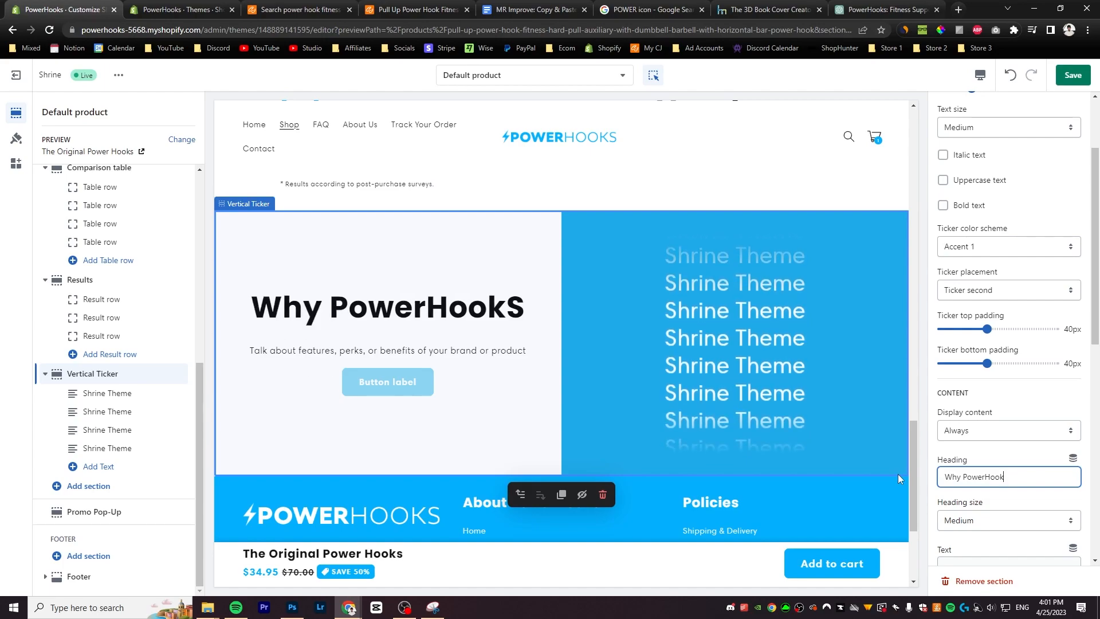
pyautogui.click(926, 421)
pyautogui.scroll(-2, 1002, 452)
pyautogui.click(1013, 492)
pyautogui.hotkey('ctrl', 'a')
pyautogui.press('BackSpace')
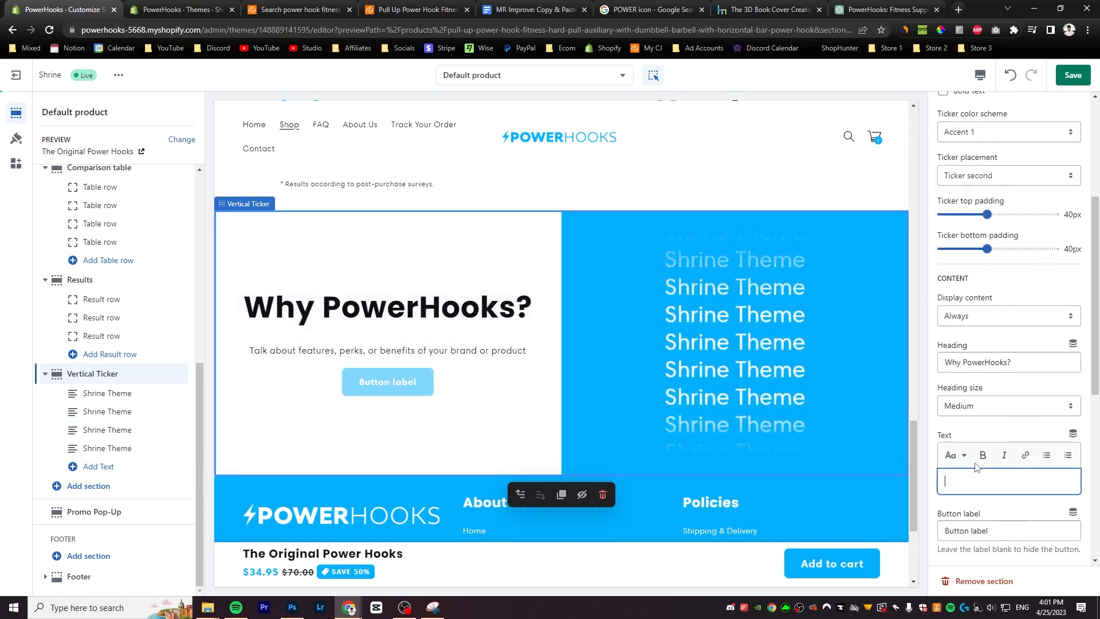
pyautogui.scroll(-2, 1016, 459)
pyautogui.click(998, 420)
pyautogui.hotkey('ctrl', 'a')
pyautogui.press('BackSpace')
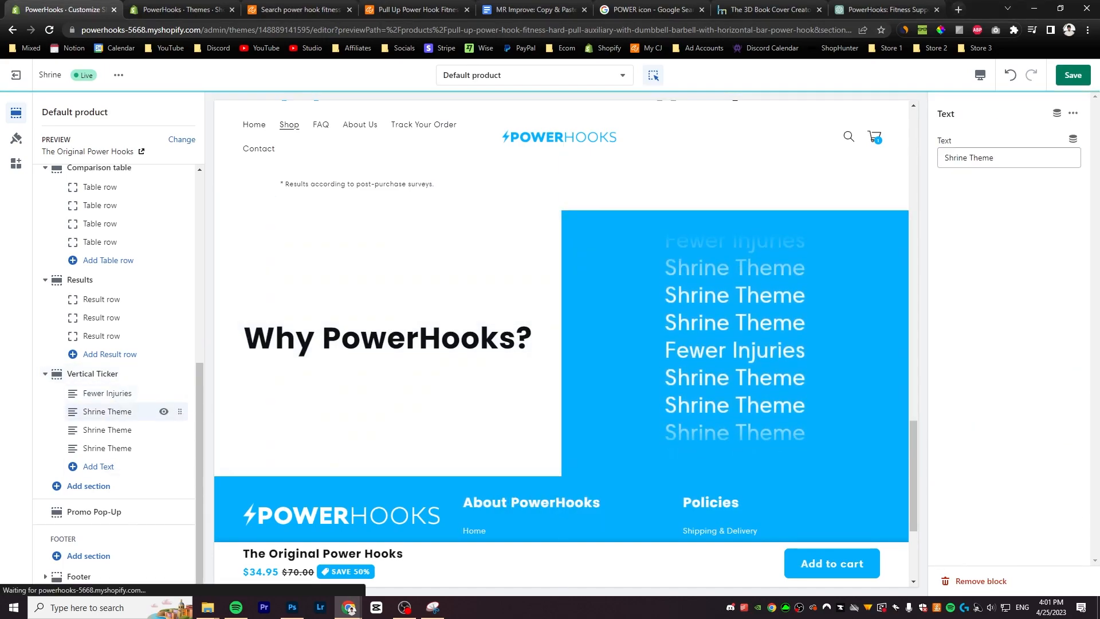
# Replace the second ticker row's text with "Increased Strength"
pyautogui.hotkey('ctrl', 'a')
pyautogui.write('Increased Strength')
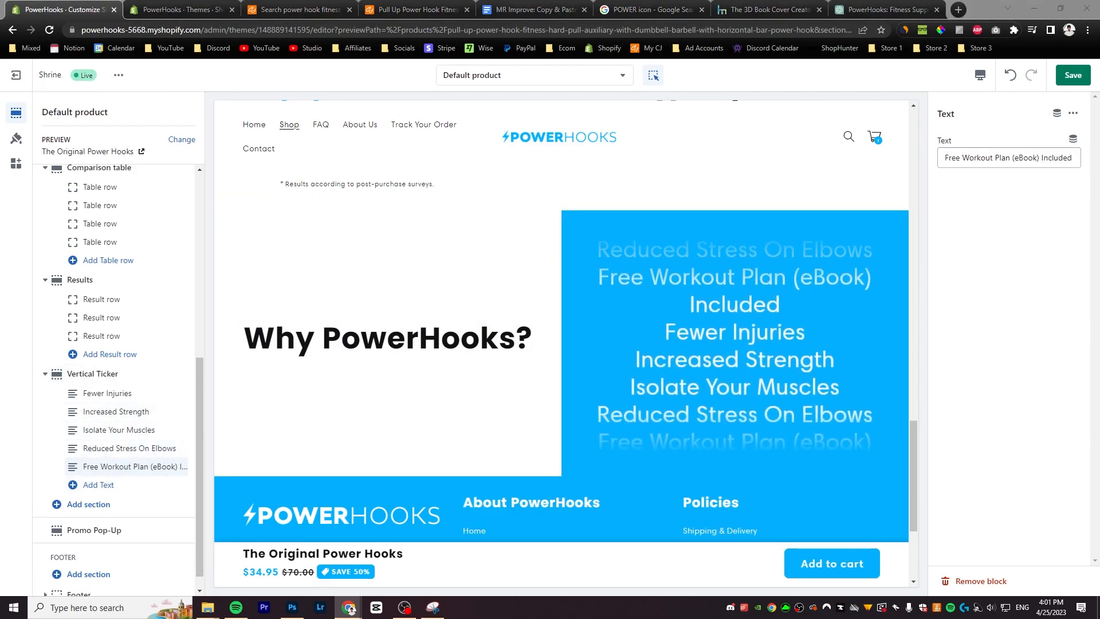
# Add a Testimonials section below the Vertical Ticker and set its heading to "1000+ HAPPY CUSTOMERS"
pyautogui.click(88, 504)
pyautogui.click(239, 456)
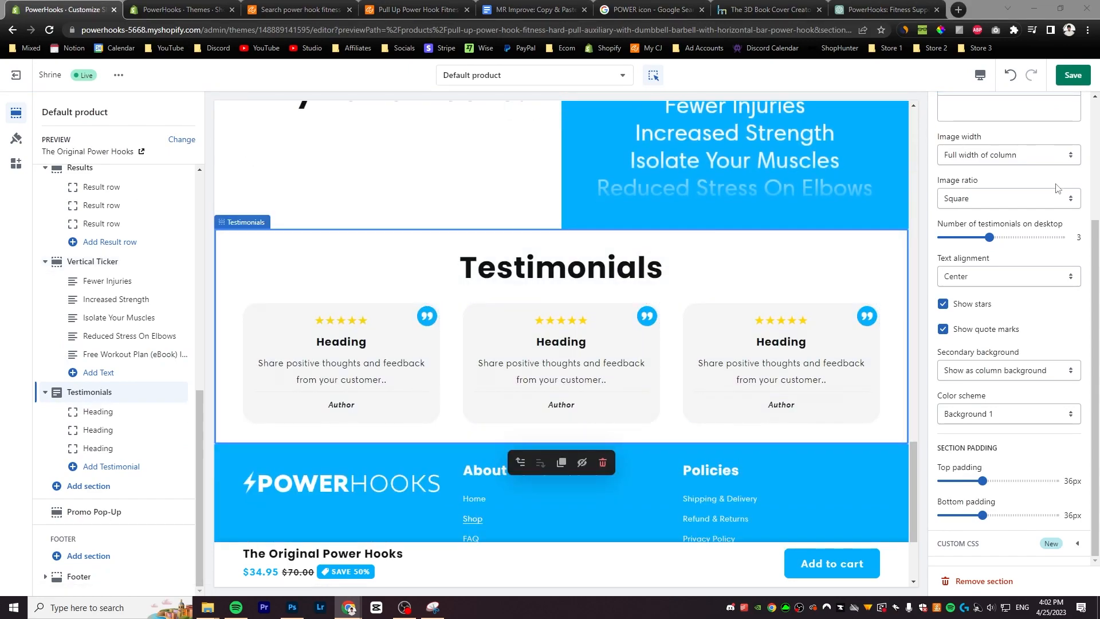
pyautogui.scroll(3, 1020, 149)
pyautogui.click(1020, 157)
pyautogui.hotkey('ctrl', 'a')
pyautogui.write('1000+ HAPPY CUSTOMERS')
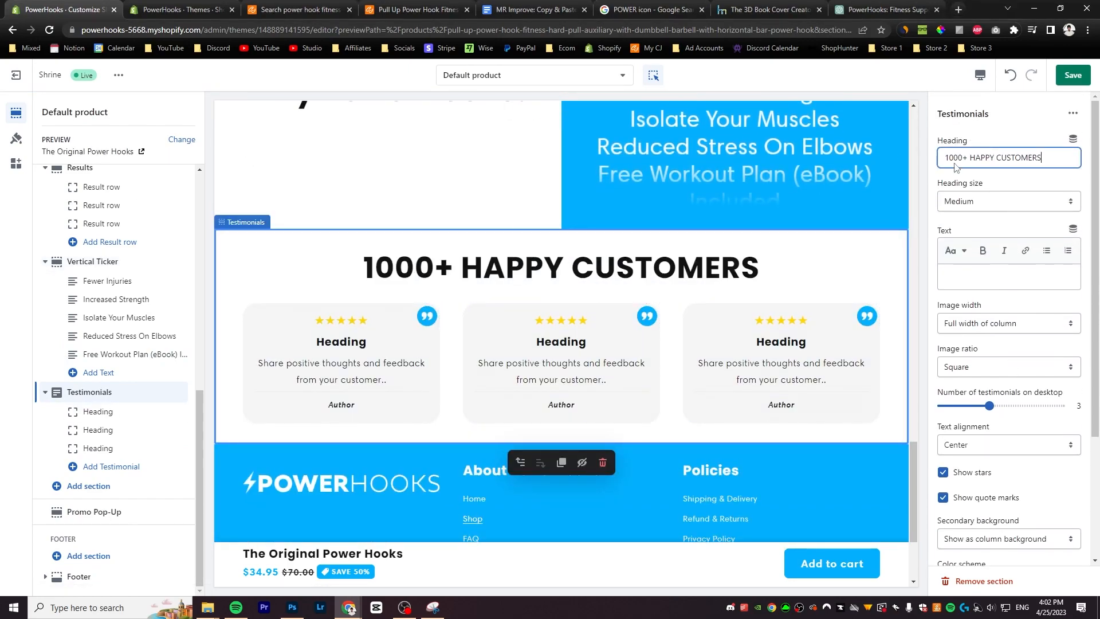
pyautogui.scroll(-1, 561, 344)
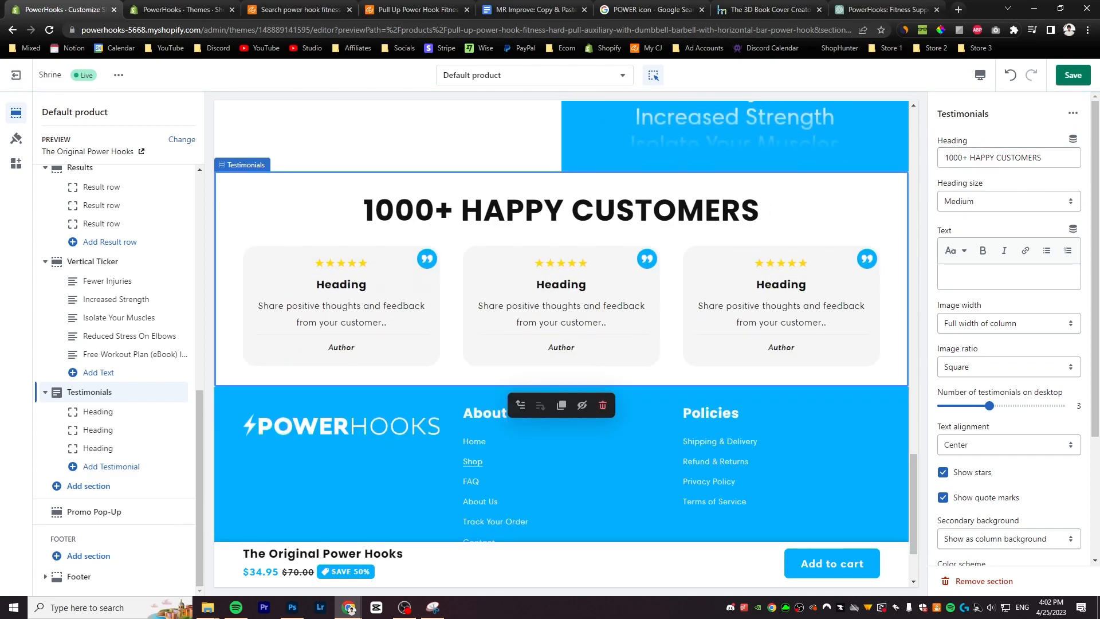
# Fill in the first testimonial with the "PowerHook Straps are the real deal" quote, the heading "Strength And Technique Improved" and the author's name and country
pyautogui.click(1006, 327)
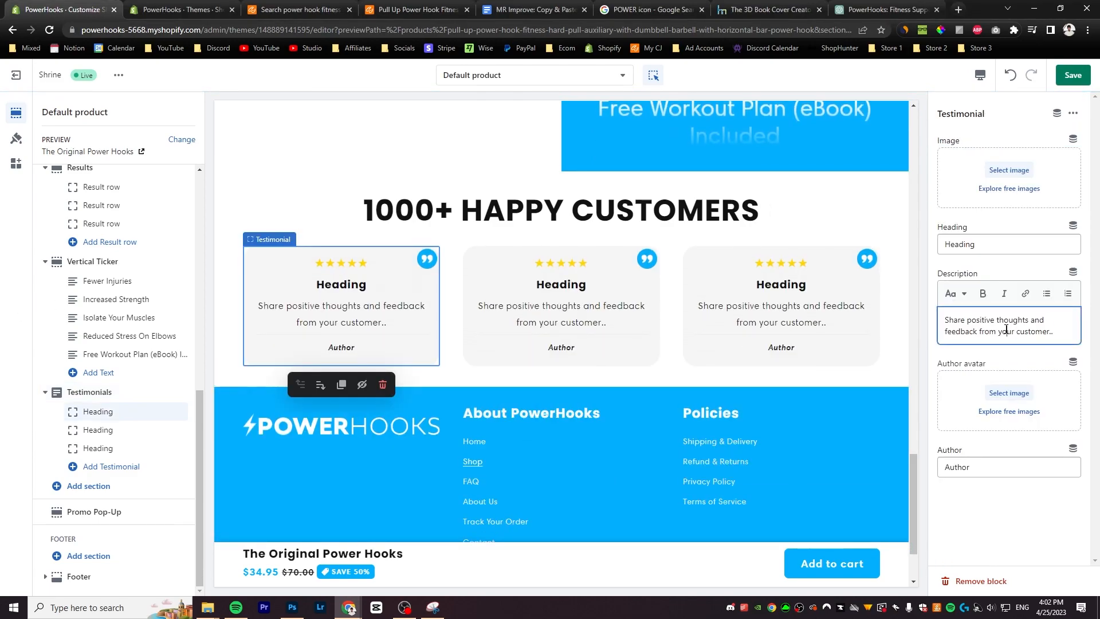
pyautogui.hotkey('ctrl', 'a')
pyautogui.write('"PowerHook Straps are the real deal. Not only has my strength improved, but my overall form and technique have too. The reduced stress on my elbows has been a lifesaver—highly recommend these to any serious lifter!"')
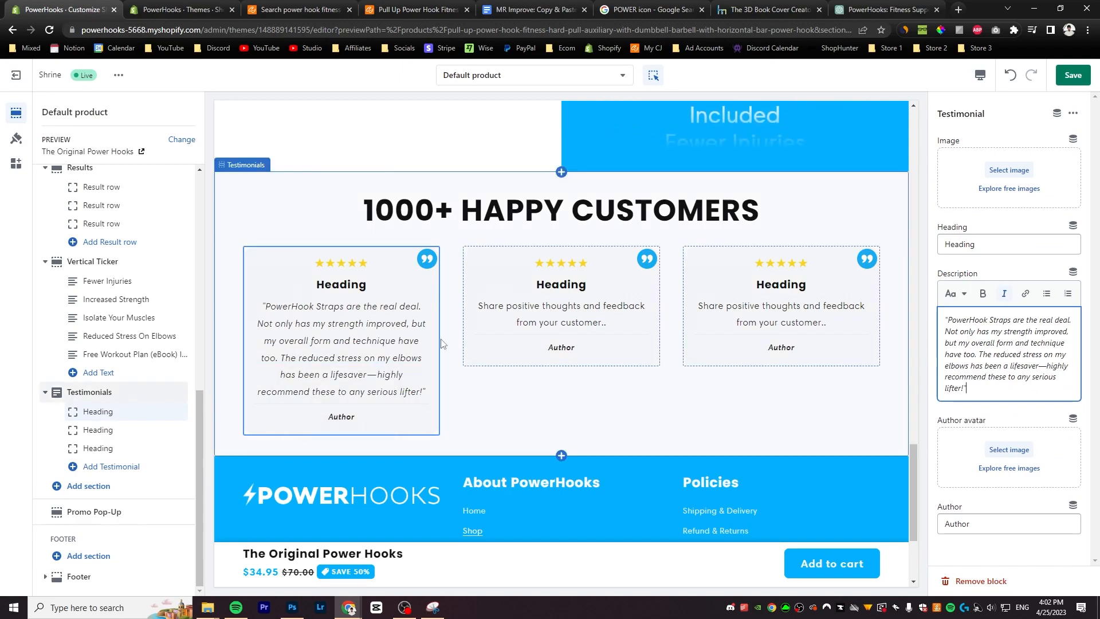
pyautogui.click(301, 252)
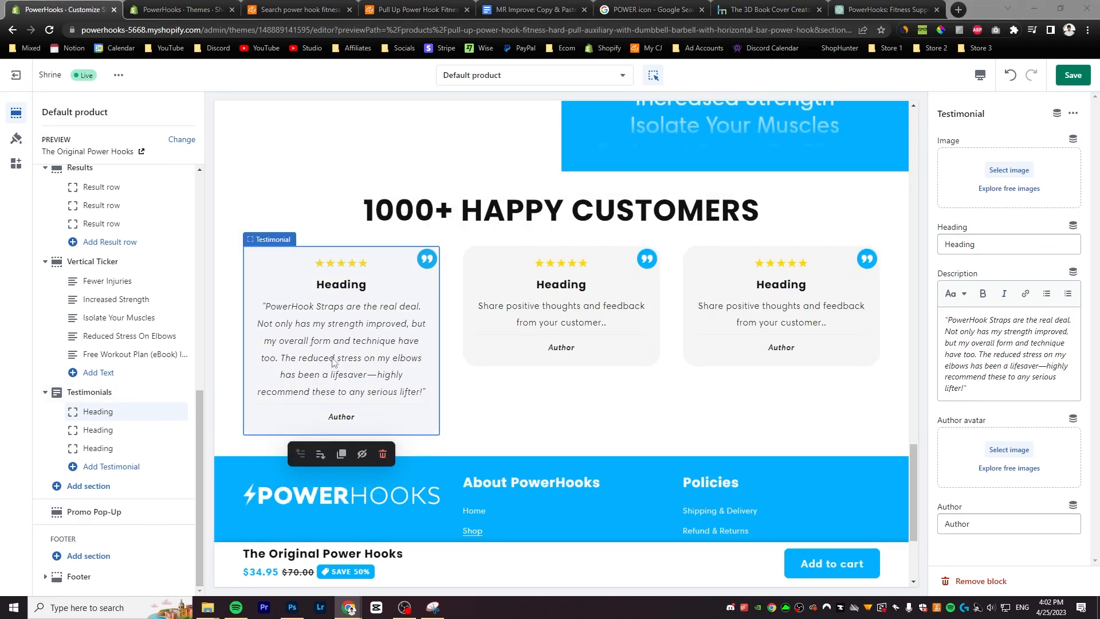
pyautogui.click(999, 245)
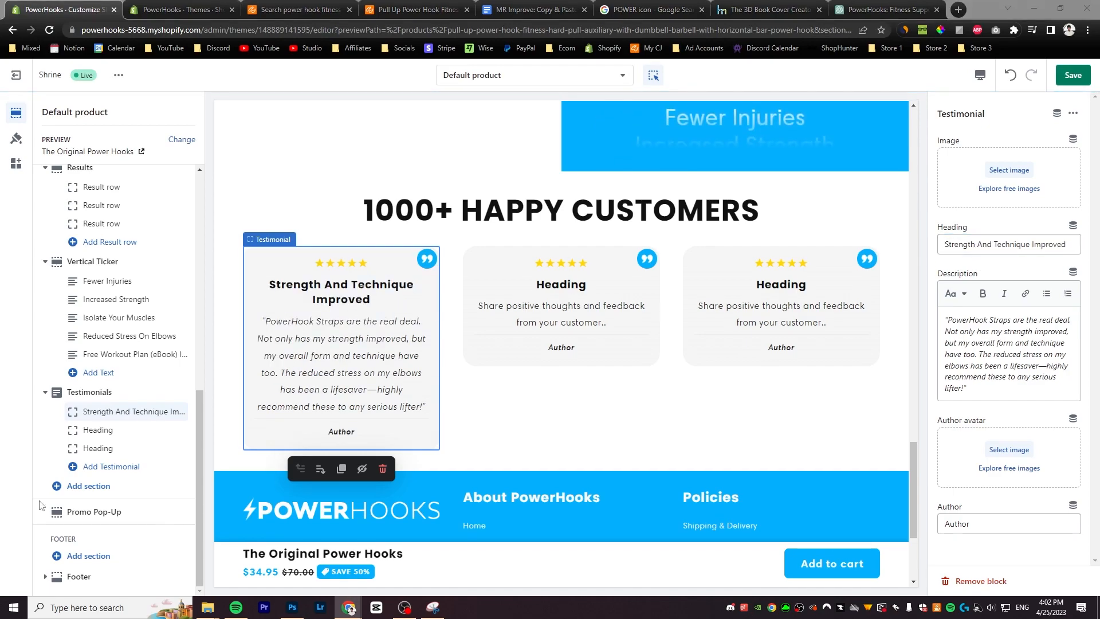
pyautogui.click(990, 520)
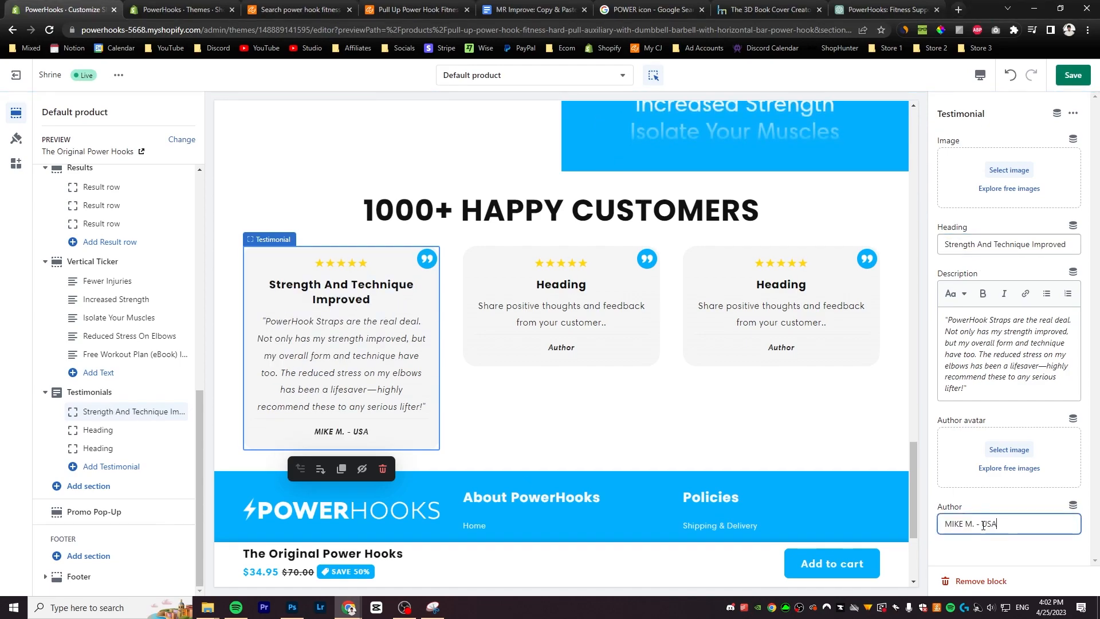
# Fill in the second testimonial with the heading "Noticed Significant Gains", the "game-changers" quote and the author's name and country
pyautogui.click(98, 429)
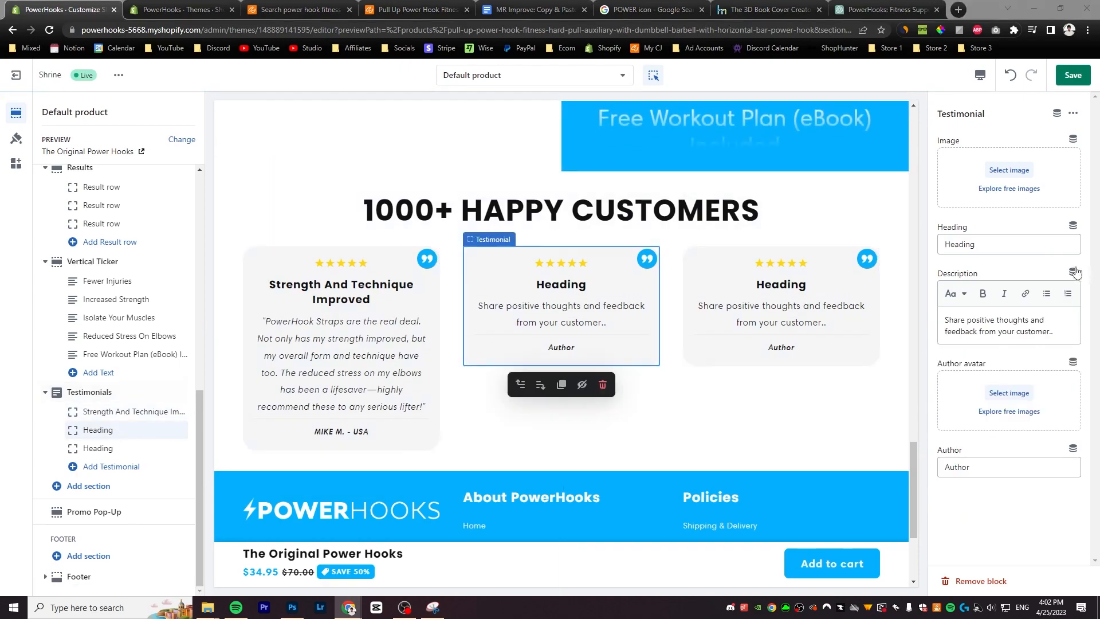
pyautogui.doubleClick(962, 244)
pyautogui.write('Noticed Significant Gains')
pyautogui.tripleClick(1008, 326)
pyautogui.write('"These PowerHook Straps are game-changers! My deadlifts and rows have never been better, and I\'ve noticed significant strength gains since I started using them. Plus, the free workout plan has been super helpful!"')
pyautogui.doubleClick(958, 524)
pyautogui.write('DANNY B. - UK')
# Fill in the third testimonial with the heading "No More Grip Fatigue", the "huge difference in my lifting game" quote and the author's name and country
pyautogui.click(803, 304)
pyautogui.doubleClick(962, 244)
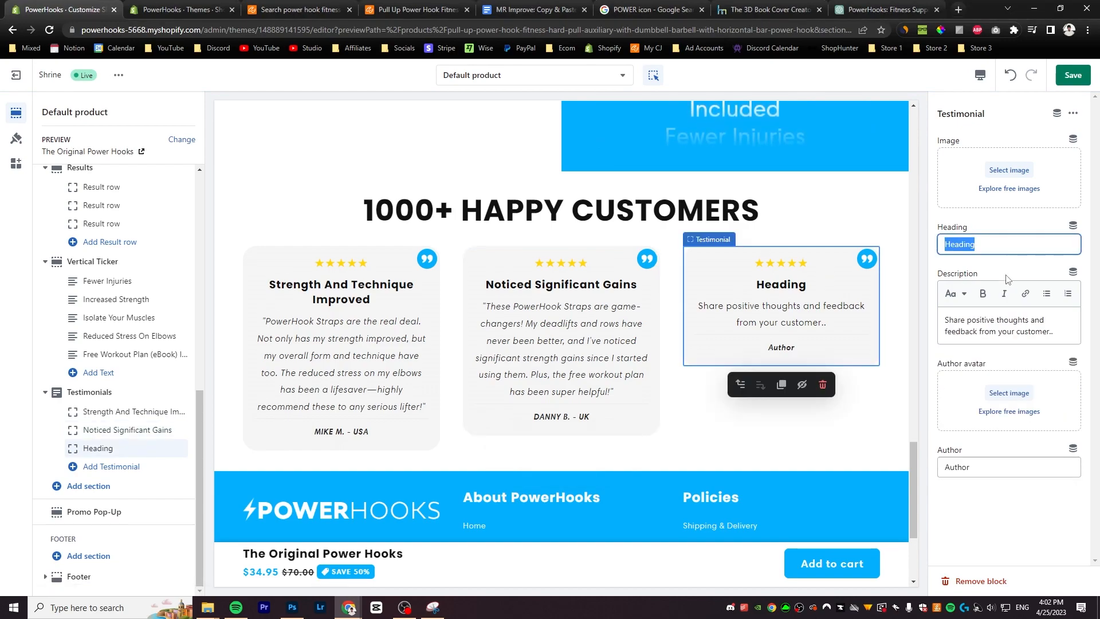
pyautogui.write('No More Grip Fatigue')
pyautogui.tripleClick(1008, 325)
pyautogui.write('"They\'ve made a huge difference in my lifting game—no more grip fatigue and my back muscles are really feeling the burn. Can\'t imagine hitting the gym without them!"')
pyautogui.doubleClick(1014, 502)
pyautogui.write('JACK T. - USA')
# Add a Collapsible content section below the testimonials and set its heading to "FAQ"
pyautogui.click(88, 486)
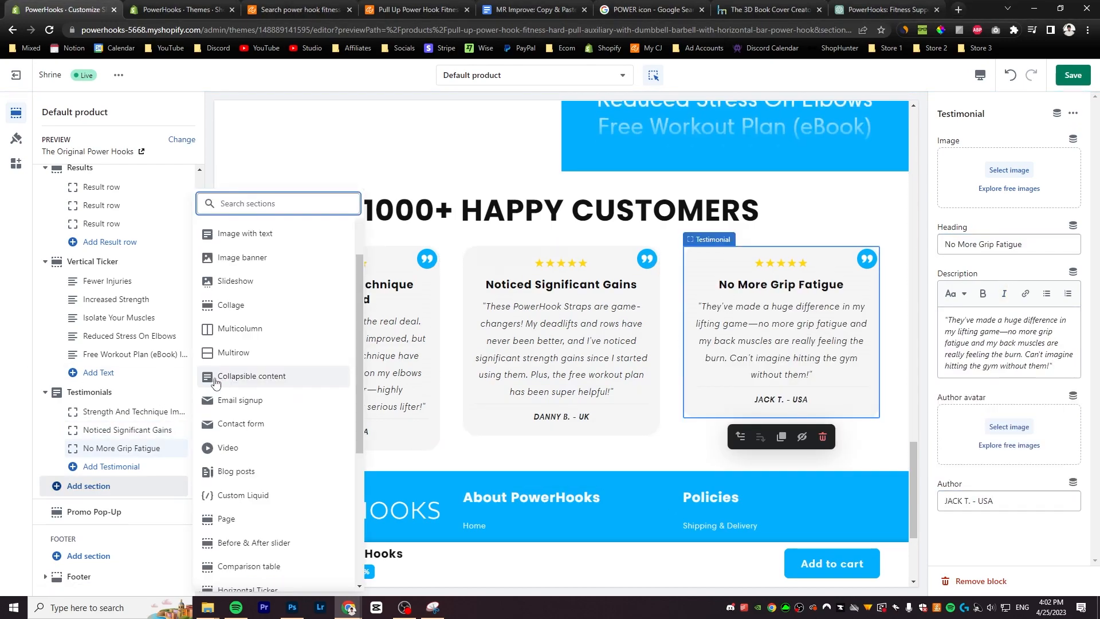
pyautogui.click(307, 387)
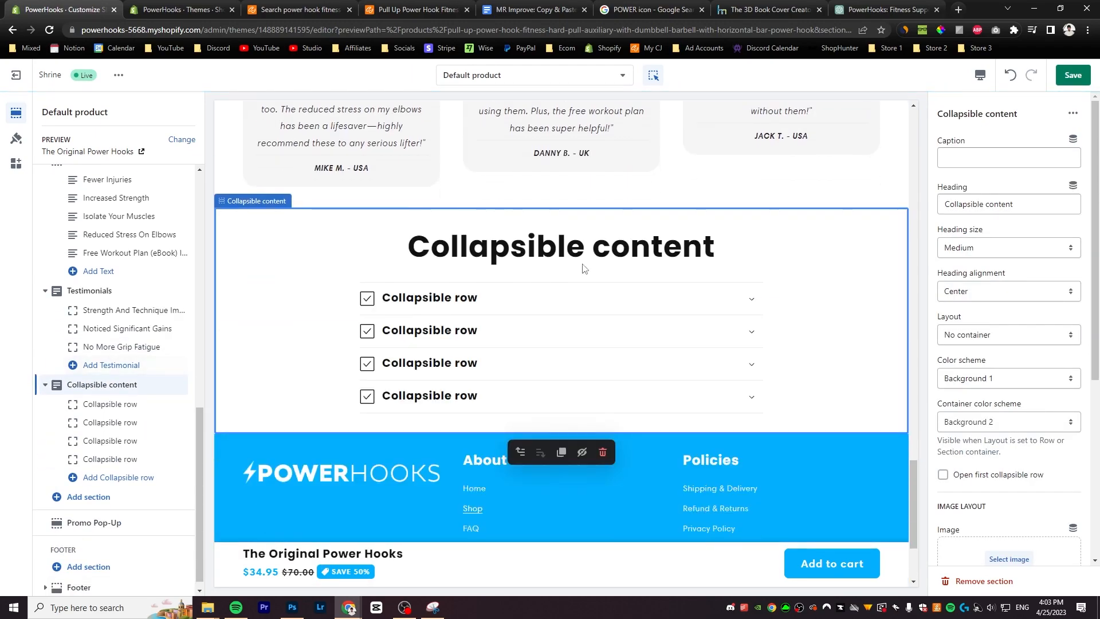
pyautogui.click(1008, 158)
pyautogui.press('Tab')
pyautogui.write('FAQ')
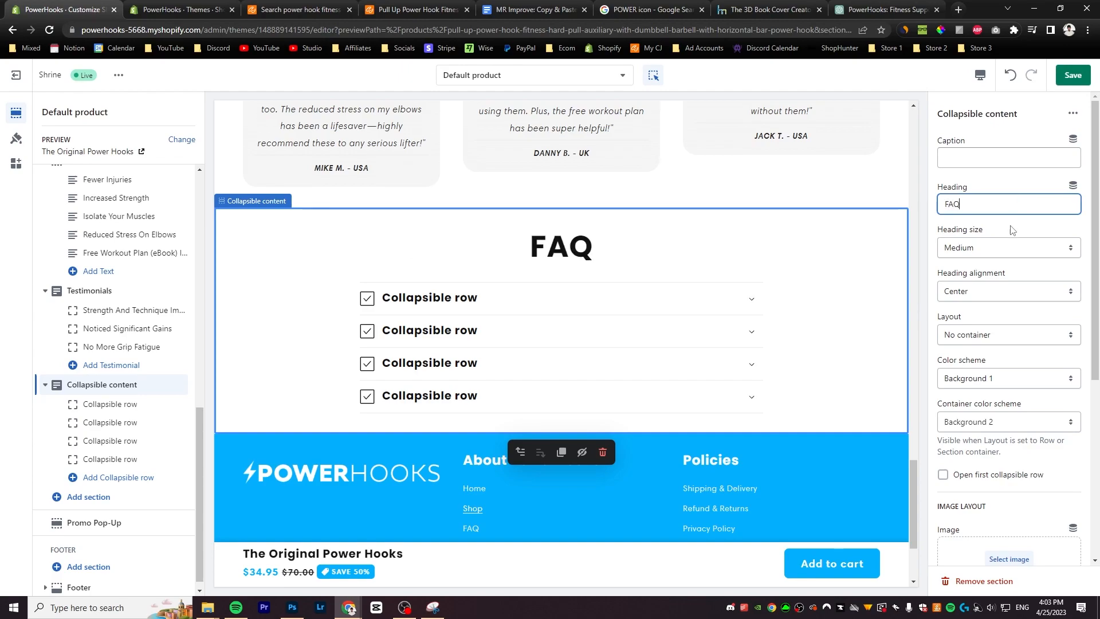
# Remove three of the four collapsible rows from the FAQ section, keeping one
pyautogui.click(961, 579)
pyautogui.click(115, 426)
pyautogui.click(974, 581)
pyautogui.click(110, 447)
pyautogui.click(973, 581)
# Copy the FAQ prompt from the Google Docs blueprint and submit it in the PowerHooks ChatGPT conversation
pyautogui.click(527, 9)
pyautogui.moveTo(380, 206); pyautogui.dragTo(347, 199)
pyautogui.hotkey('ctrl', 'c')
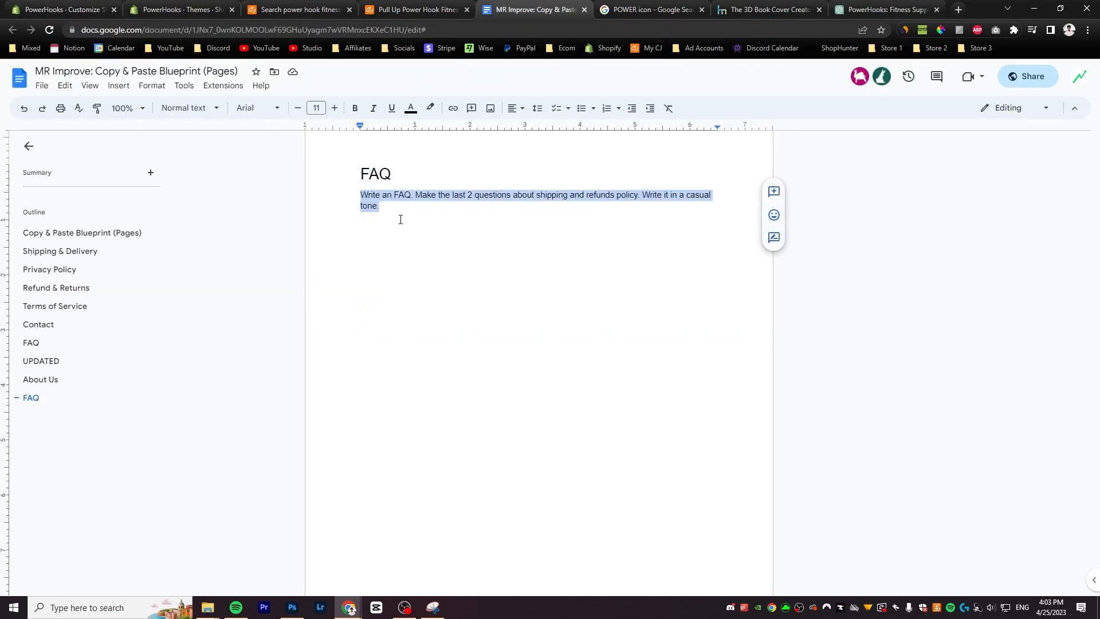
pyautogui.click(887, 10)
pyautogui.click(501, 553)
pyautogui.hotkey('ctrl', 'v')
pyautogui.press('Return')
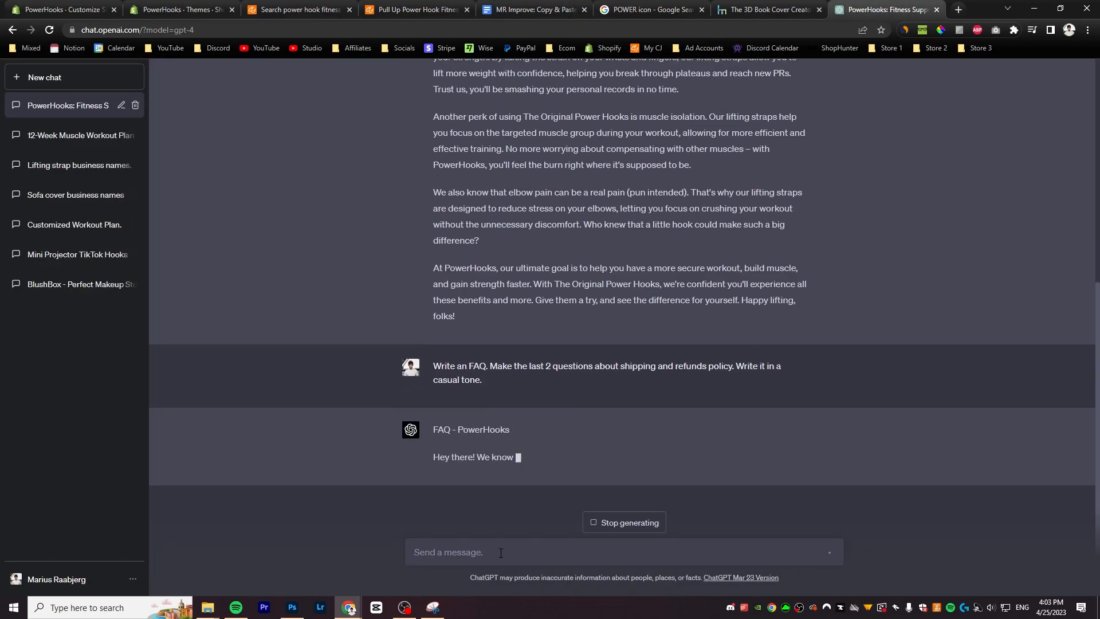
# Switch back to the Shopify theme editor and set the remaining row's heading to "What are The Original Power Hooks and why do I need them?"
pyautogui.hotkey('ctrl', '1')
pyautogui.hotkey('ctrl', 'a')
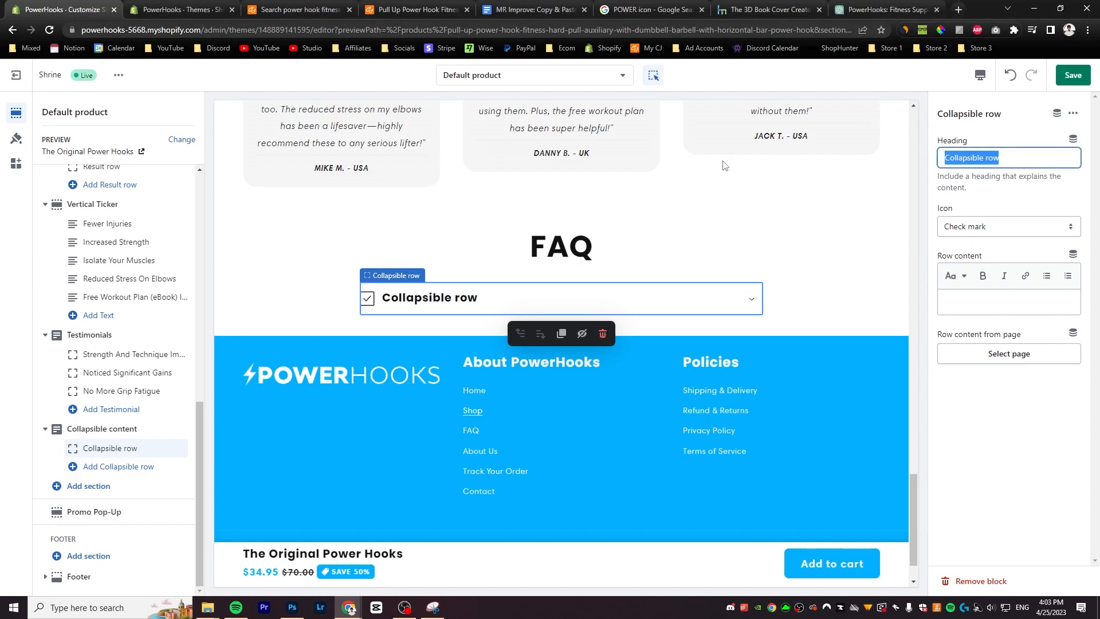
pyautogui.write('What are The Original Power Hooks and why do I need them?')
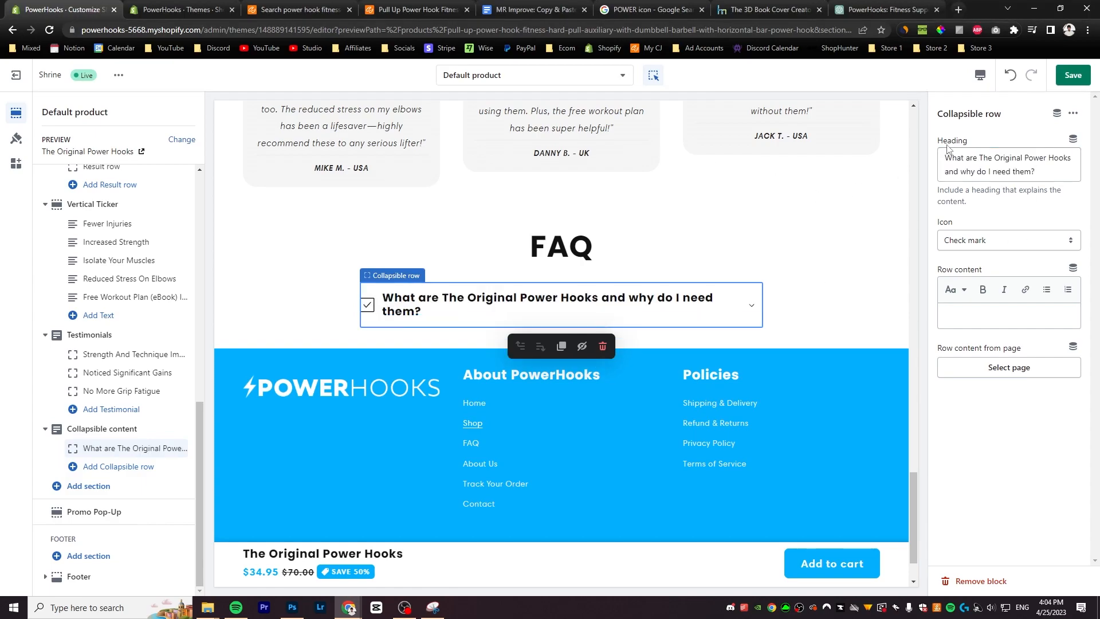
# Give the first FAQ row the Question mark icon and fill its content with the answer describing the top-quality lifting straps with hooks
pyautogui.click(1009, 242)
pyautogui.scroll(-3, 1013, 417)
pyautogui.scroll(-2, 1013, 418)
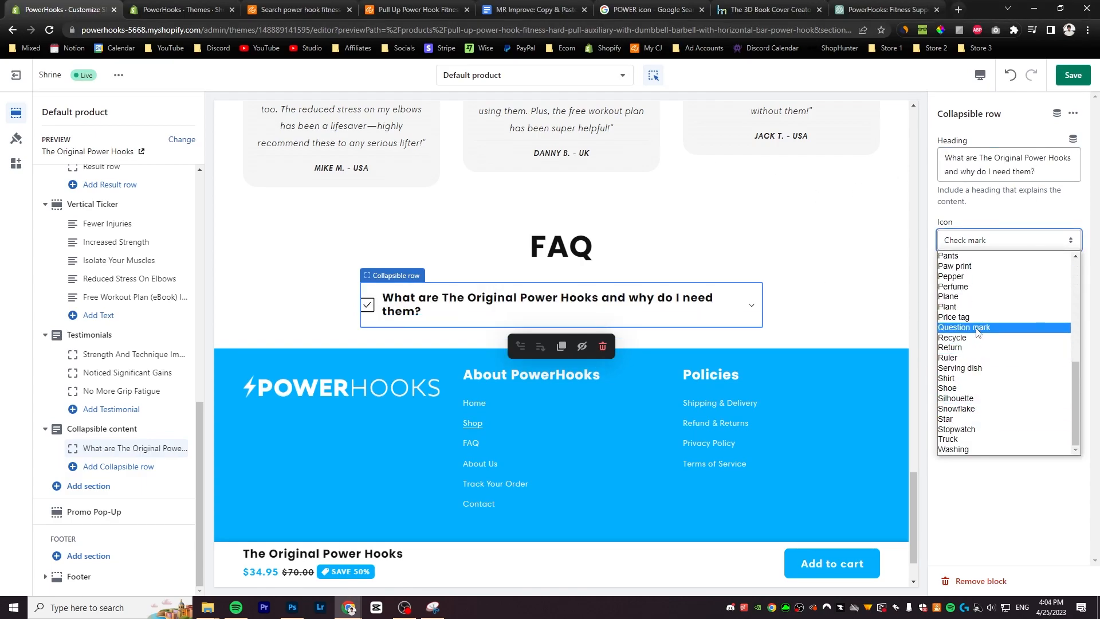
pyautogui.click(1023, 328)
pyautogui.click(1024, 329)
pyautogui.write("The Original Power Hooks are top-quality lifting straps with hooks designed to provide you with a safer and more effective workout experience. They help you enhance your grip, isolate targeted muscles, increase strength, and reduce stress on your elbows. Trust us, you'll wonder how you ever trained without them!")
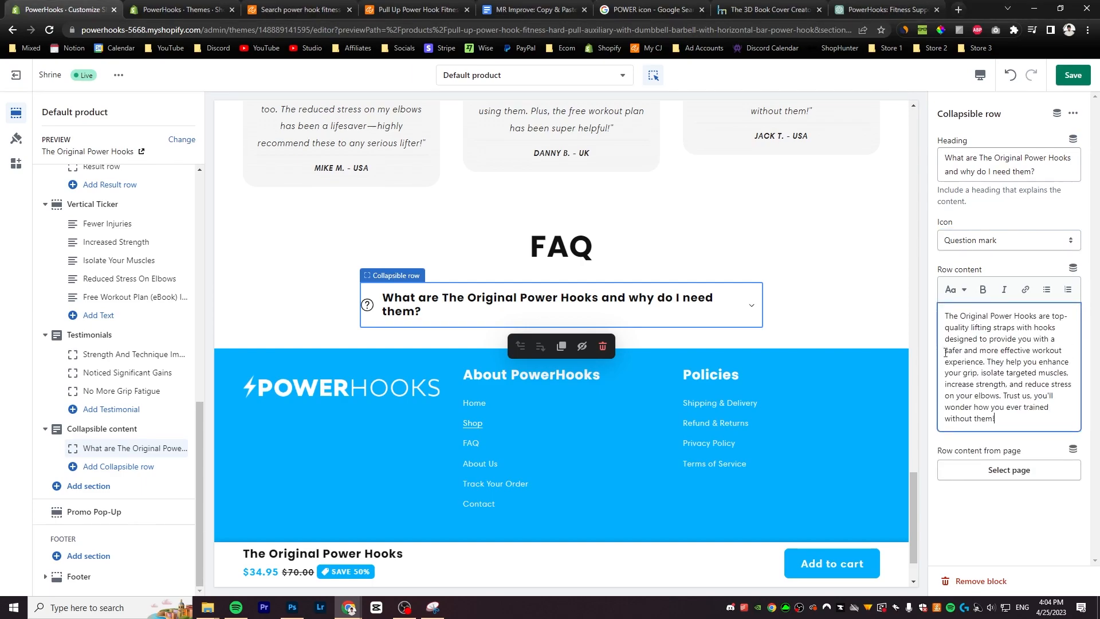
# Duplicate the FAQ row, retitle it "Can I use The Original Power Hooks for all types of weightlifting exercises?" and replace its content with the "Absolutely!" answer
pyautogui.click(1078, 118)
pyautogui.click(1069, 141)
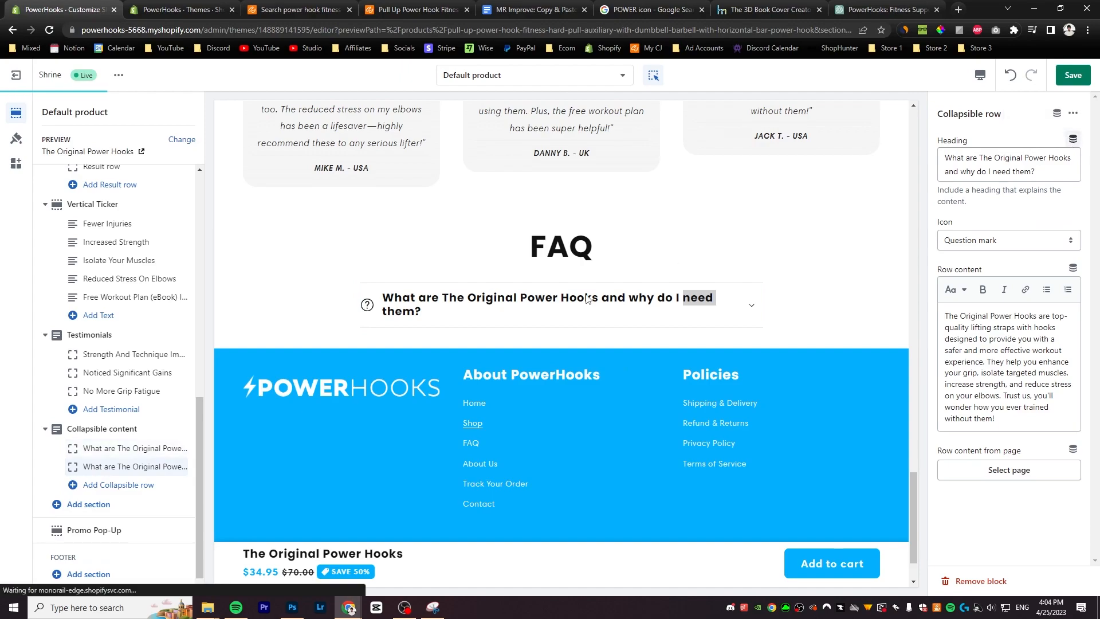
pyautogui.click(1003, 165)
pyautogui.hotkey('ctrl', 'a')
pyautogui.write('Can I use The Original Power Hooks for all types of weightlifting exercises?')
pyautogui.click(1008, 367)
pyautogui.hotkey('ctrl', 'a')
pyautogui.write("Absolutely! Our Power Hooks are super versatile and suitable for a wide range of strength training exercises, such as deadlifts, shrugs, and rows. Just make sure you're using them correctly, and you'll see the difference they make in your workouts.")
# Duplicate the second FAQ row, retitle it "How do I properly use The Original Power Hooks?" and replace its content with the "piece of cake" answer
pyautogui.click(561, 392)
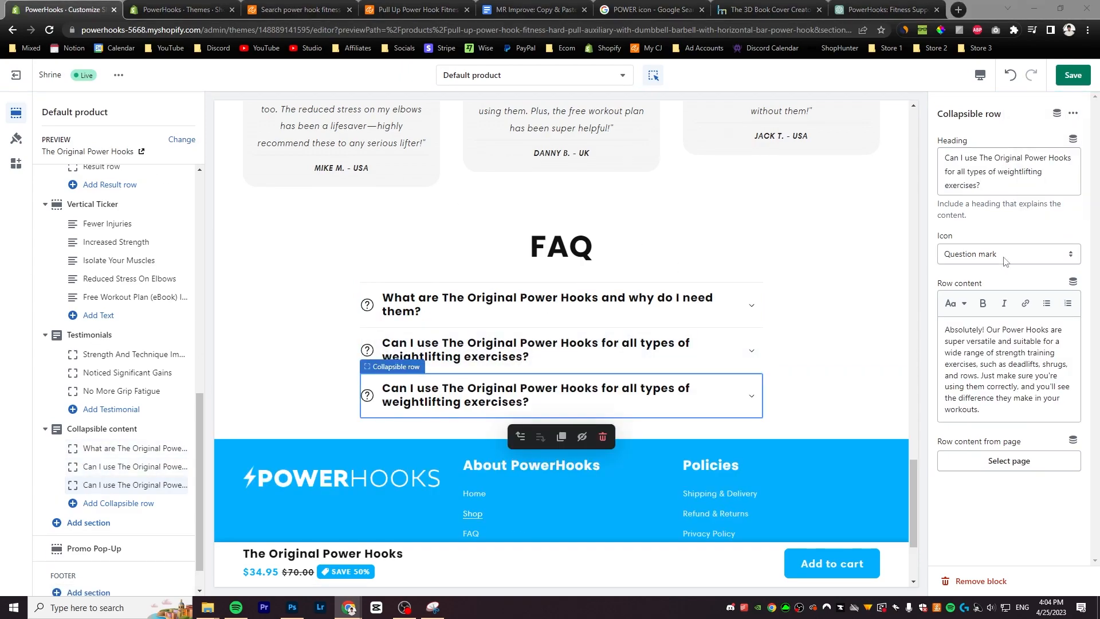
pyautogui.click(1005, 171)
pyautogui.hotkey('ctrl', 'a')
pyautogui.write('How do I properly use The Original Power Hooks?')
pyautogui.moveTo(1057, 350); pyautogui.dragTo(945, 316)
pyautogui.write("It's a piece of cake! Simply attach the lifting straps to your wrists, secure the hooks around the barbell or dumbbell handle, and you're good to go. They'll help you maintain a solid grip while promoting proper lifting form.")
# Duplicate the third FAQ row, retitle it "Can I use The Original Power Hooks if I have small wrists?" and replace its content with the "No worries!" answer
pyautogui.click(1073, 114)
pyautogui.click(1073, 142)
pyautogui.click(1005, 171)
pyautogui.hotkey('ctrl', 'a')
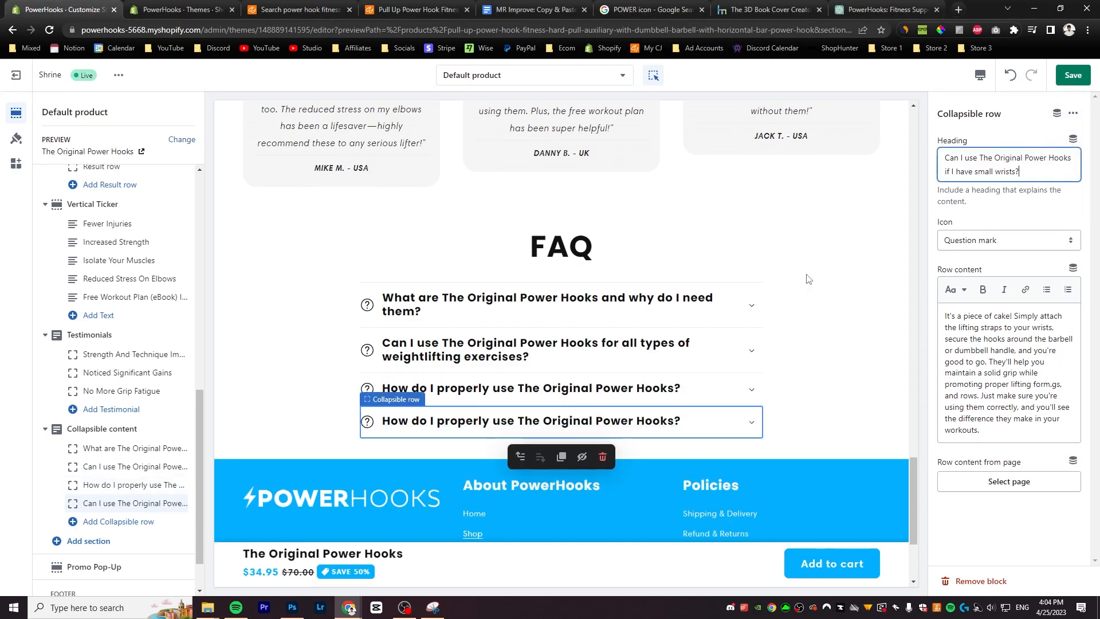
pyautogui.hotkey('ctrl', 'v')
pyautogui.click(1008, 367)
pyautogui.hotkey('ctrl', 'a')
pyautogui.hotkey('ctrl', 'v')
# Duplicate the small wrists FAQ row, retitle it "How long does shipping usually take?" and set its icon to Truck
pyautogui.click(1073, 114)
pyautogui.click(1073, 142)
pyautogui.click(1005, 171)
pyautogui.hotkey('ctrl', 'a')
pyautogui.write('How long does shipping usually take?')
pyautogui.click(1008, 240)
pyautogui.scroll(-3, 1005, 372)
pyautogui.click(1006, 437)
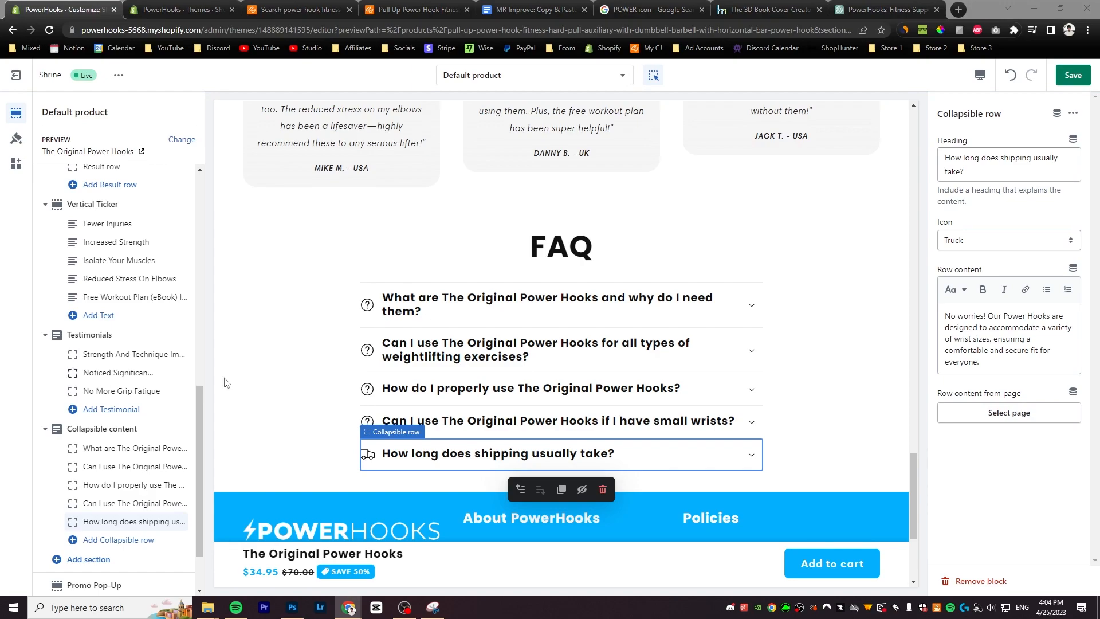
# Replace the shipping row's content with the answer giving 1-3 business days to ship and 7-15 business days to arrive
pyautogui.click(1049, 358)
pyautogui.hotkey('ctrl', 'a')
pyautogui.hotkey('ctrl', 'v')
# Set the icon of the "What's your refund policy?" FAQ row to Return
pyautogui.click(1009, 226)
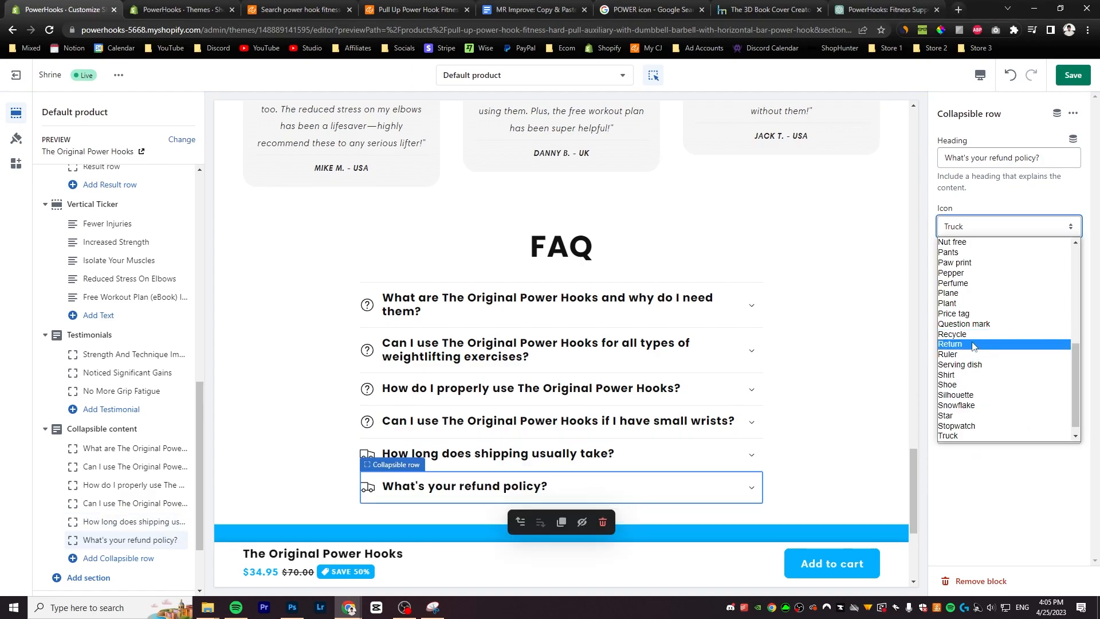
pyautogui.click(972, 344)
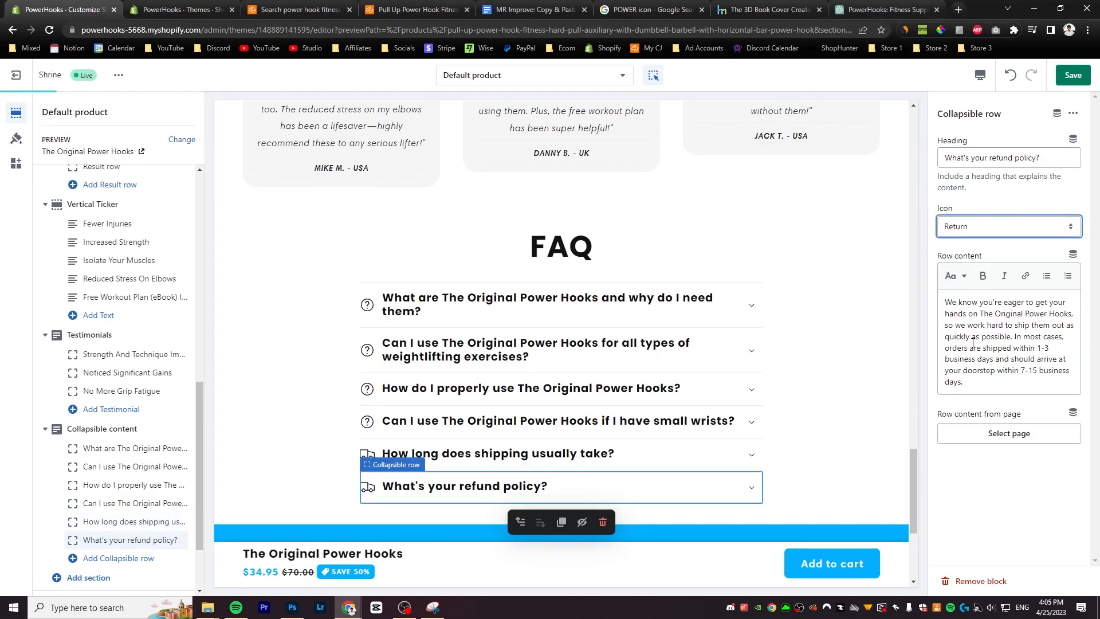
# Replace the "What's your refund policy?" row's content with the answer offering returns within 30 days and a full refund
pyautogui.click(1023, 365)
pyautogui.hotkey('ctrl', 'a')
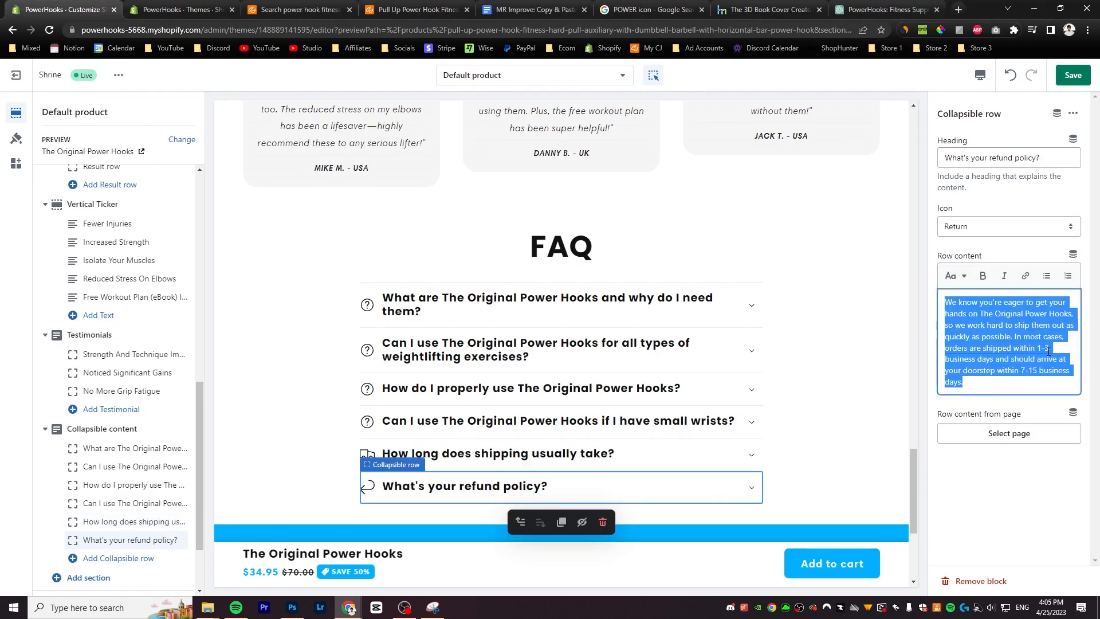
pyautogui.write("We stand behind the quality of our products and want you to be fully satisfied with your purchase. If for any reason you're not happy with your Power Hooks, simply contact our customer support within 30 days of receiving your order, and we'll guide you through the return process. Once we've received the returned product, we'll issue a full refund, no questions asked!")
# Hide the Horizontal Ticker in the header and make the Announcement bar visible
pyautogui.scroll(-1, 535, 429)
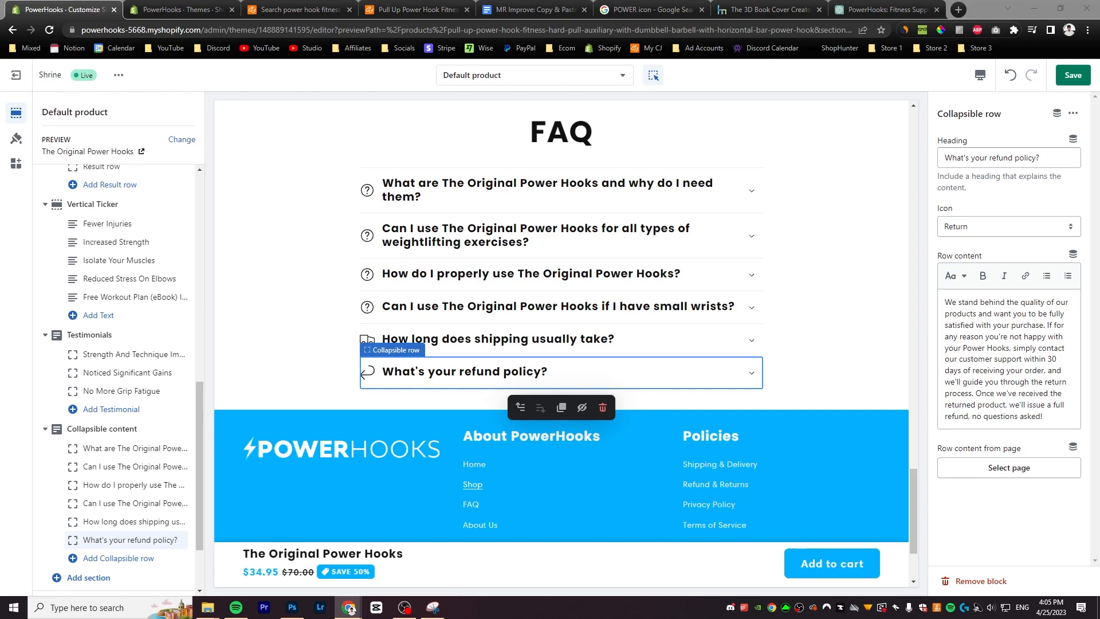
pyautogui.scroll(-2, 714, 338)
pyautogui.scroll(15, 806, 370)
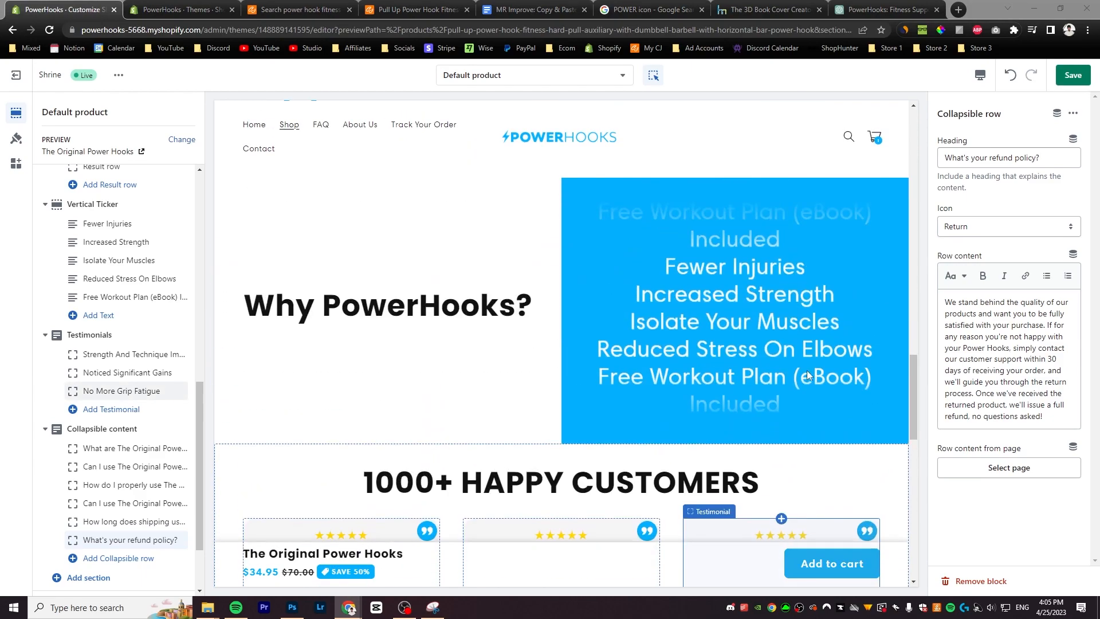
pyautogui.scroll(15, 806, 375)
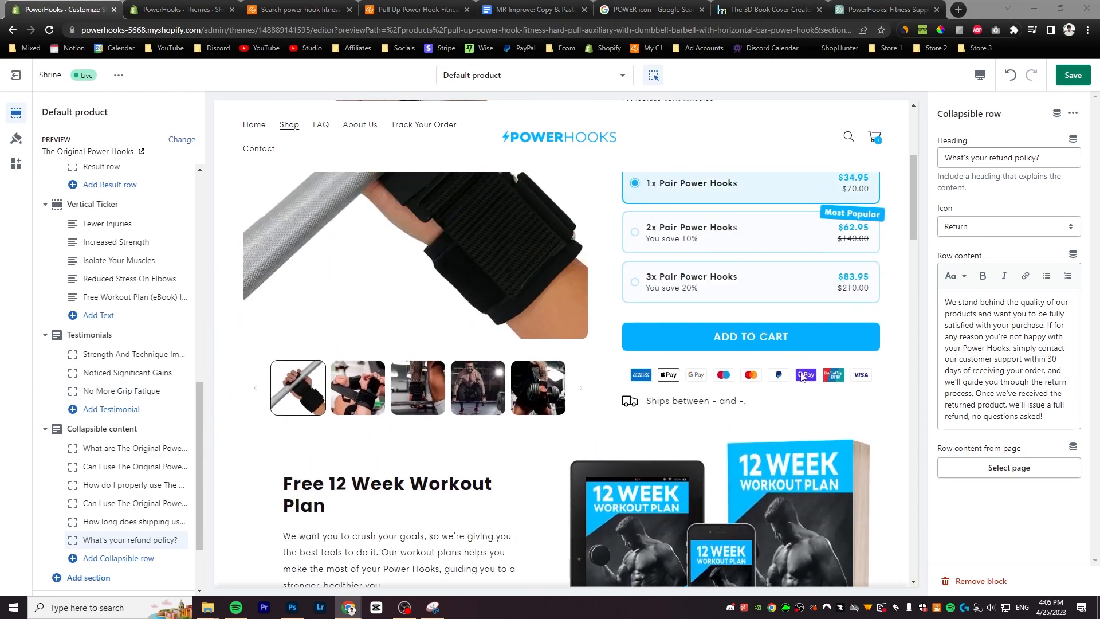
pyautogui.click(539, 108)
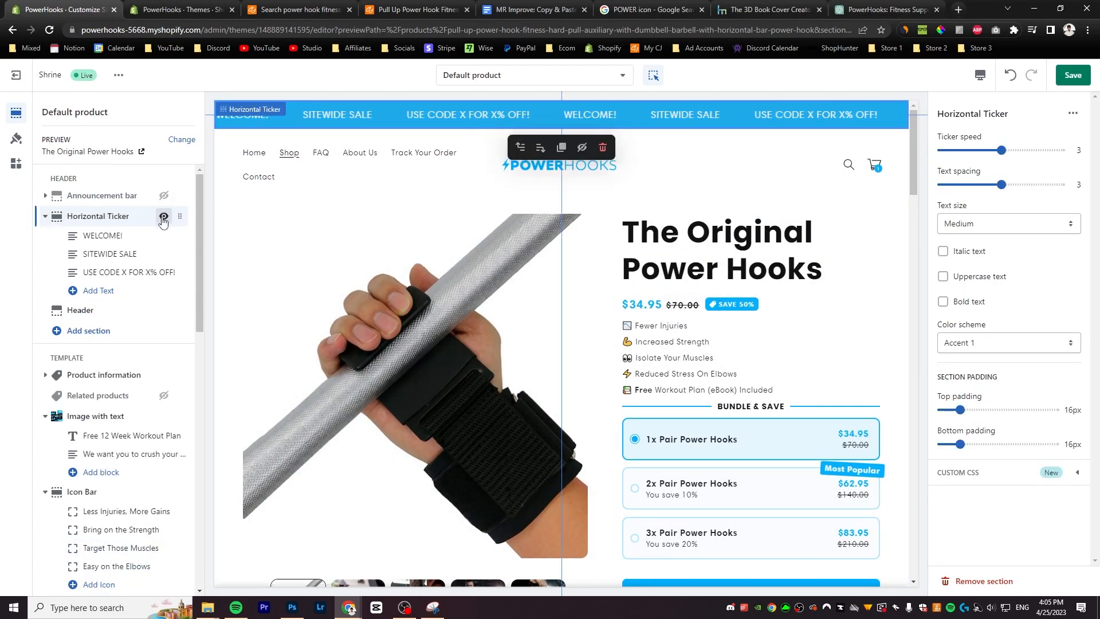
pyautogui.click(164, 217)
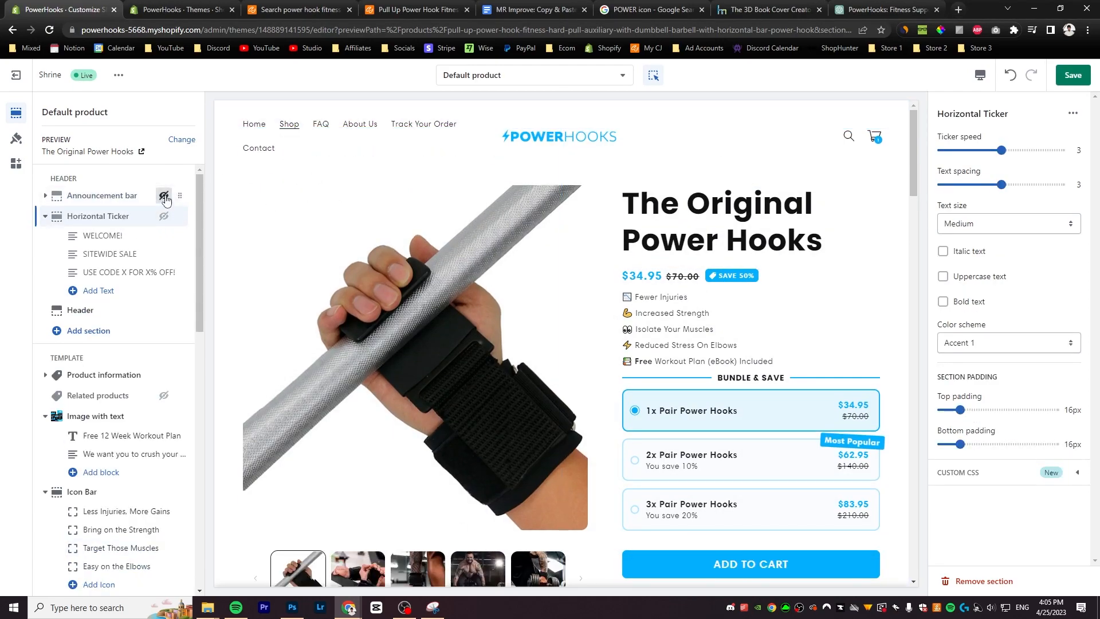
pyautogui.click(165, 197)
# Set the Announcement bar's text to "50% OFF + FREE SHIPPING"
pyautogui.click(120, 198)
pyautogui.click(109, 214)
pyautogui.tripleClick(1013, 151)
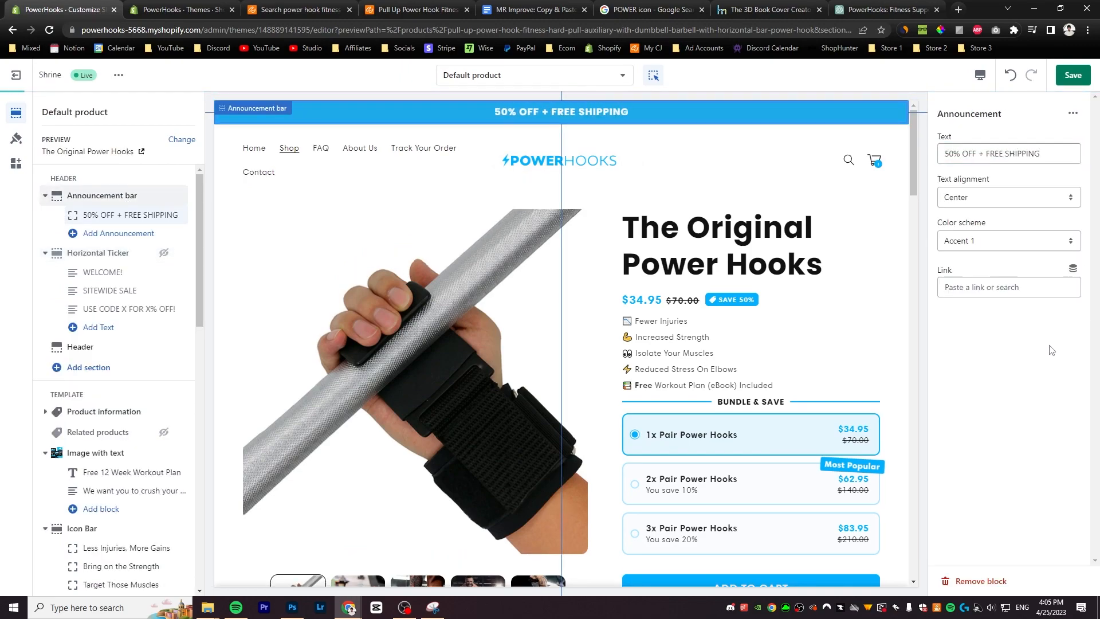
# Switch the preview to mobile, enable swipe on mobile for the Icon Bar section and try its slides
pyautogui.click(980, 75)
pyautogui.click(1001, 106)
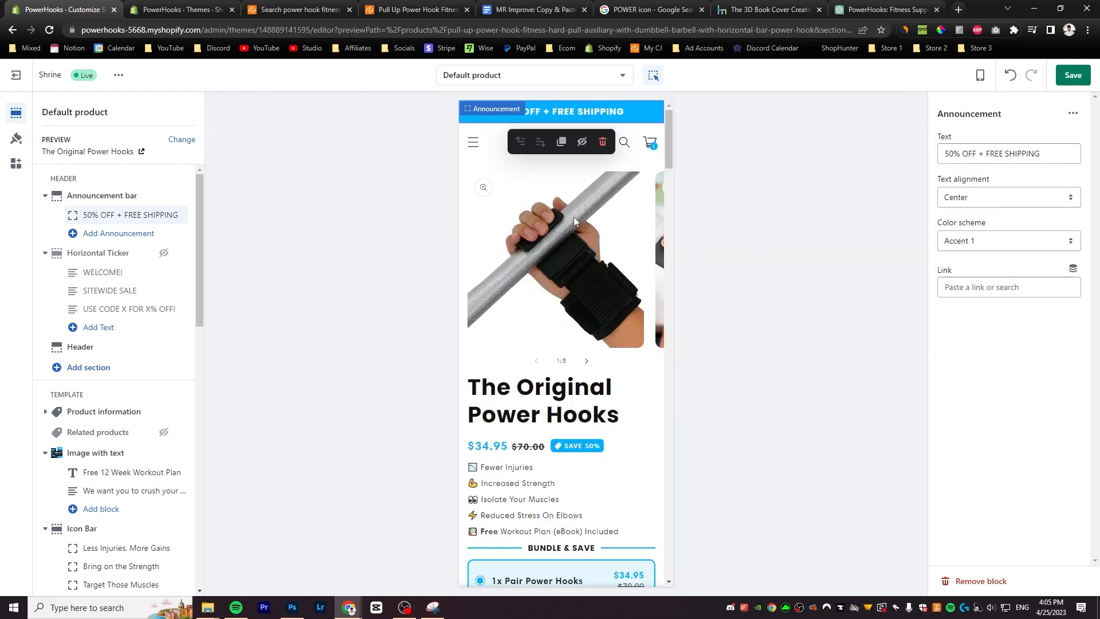
pyautogui.scroll(-15, 574, 221)
pyautogui.scroll(-5, 569, 222)
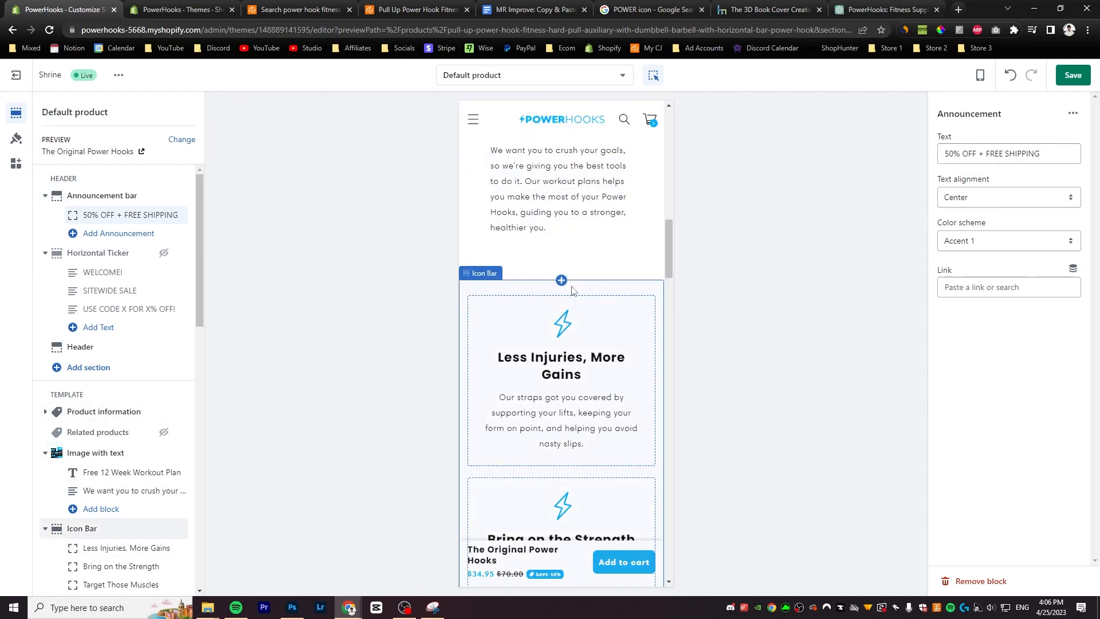
pyautogui.click(571, 290)
pyautogui.scroll(-2, 1003, 405)
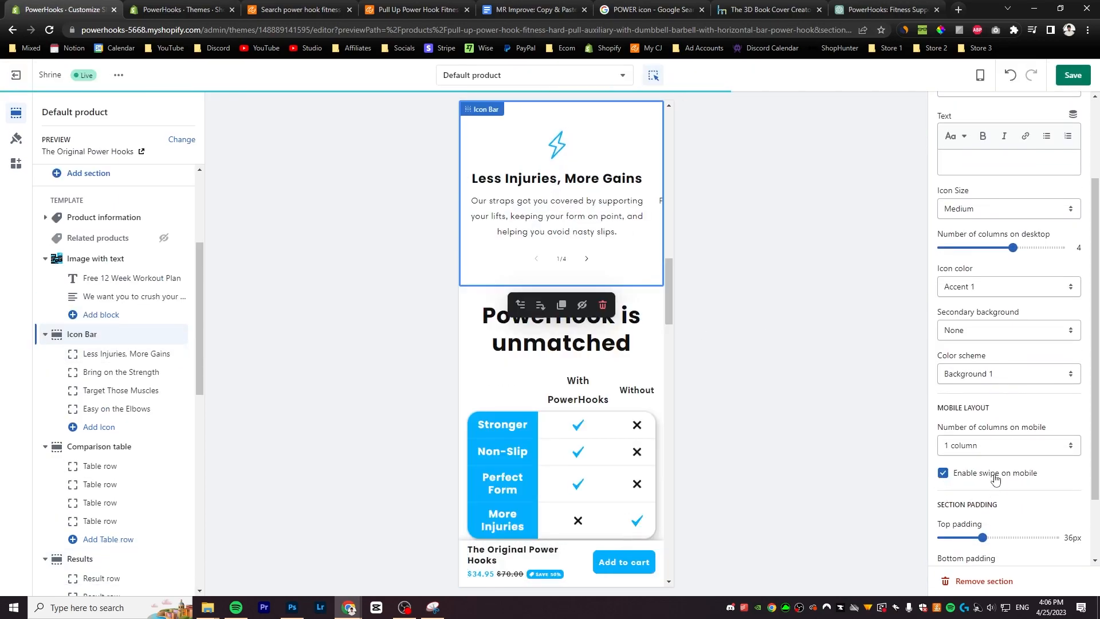
pyautogui.scroll(3, 601, 208)
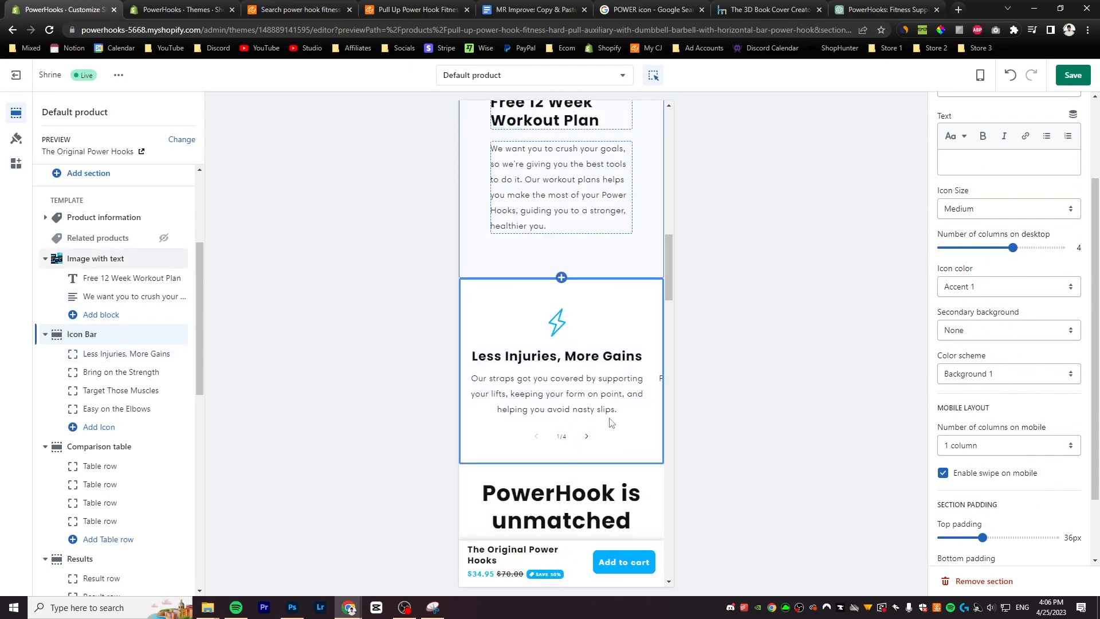
pyautogui.click(586, 437)
pyautogui.click(587, 437)
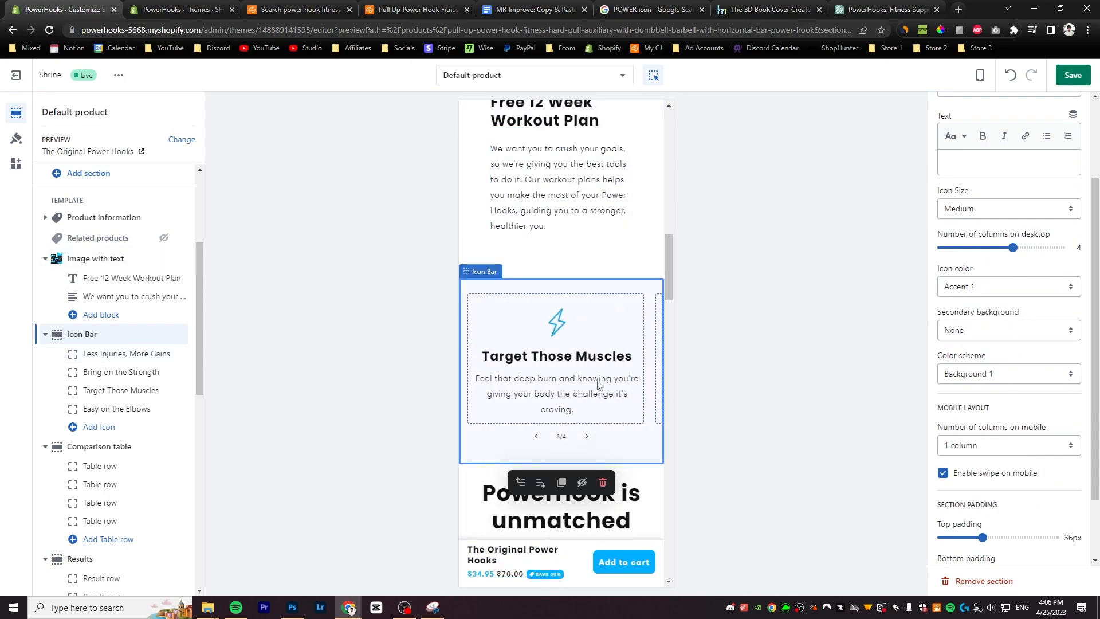
# Check the testimonials slider in the mobile preview and save the product page
pyautogui.scroll(-10, 607, 350)
pyautogui.scroll(-9, 606, 350)
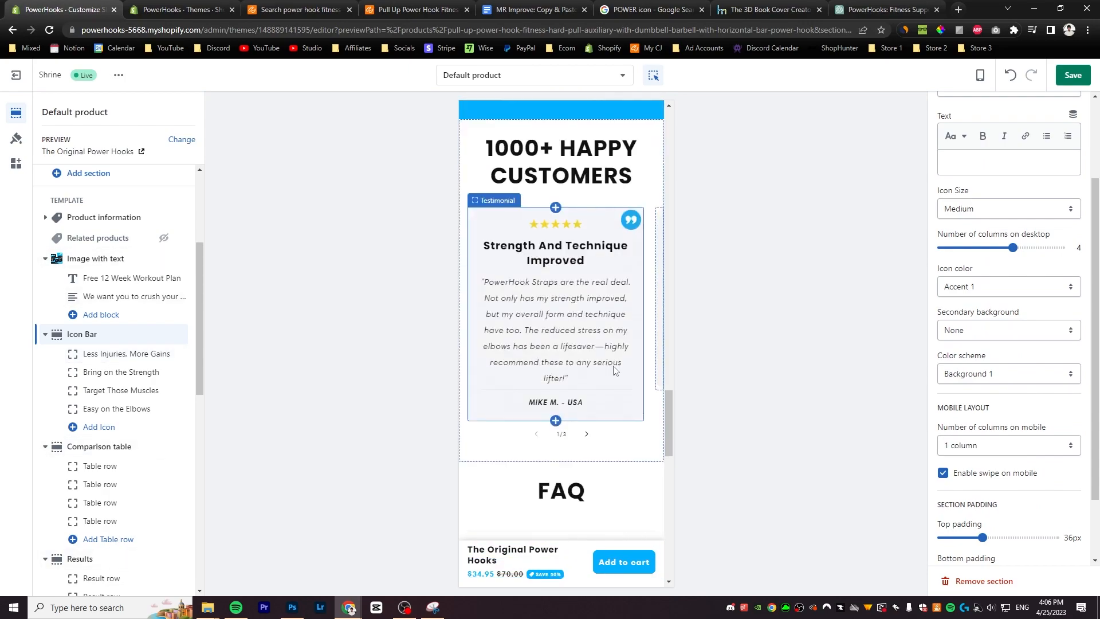
pyautogui.click(588, 435)
pyautogui.click(588, 434)
pyautogui.scroll(-10, 643, 294)
pyautogui.scroll(-3, 597, 341)
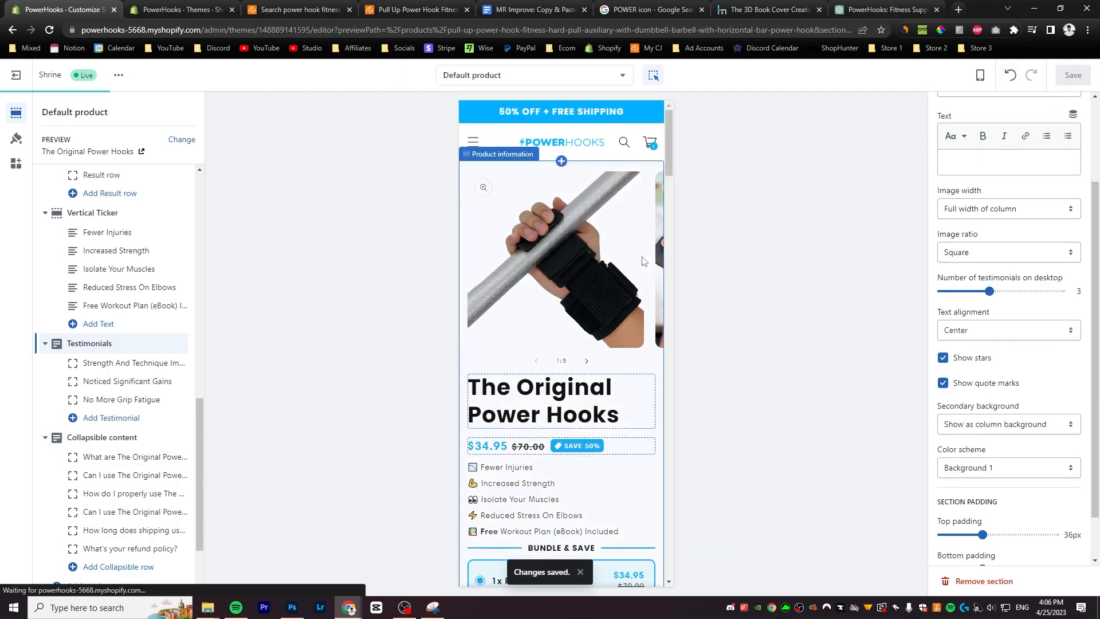
# Open the Home page template in desktop view and add an Image with text section
pyautogui.click(513, 82)
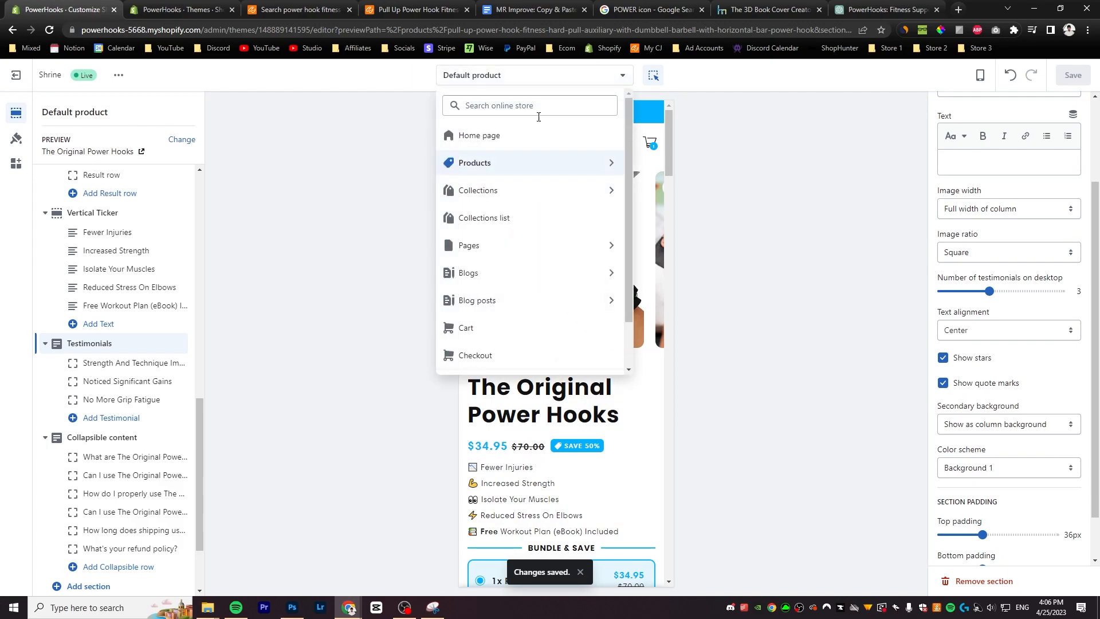
pyautogui.click(497, 148)
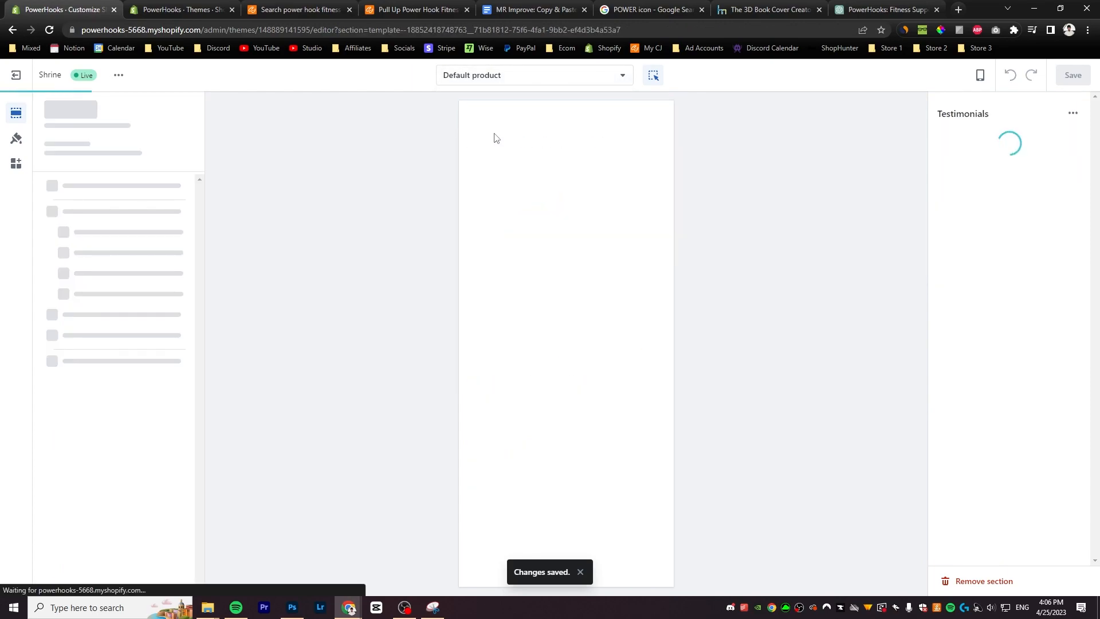
pyautogui.click(1010, 127)
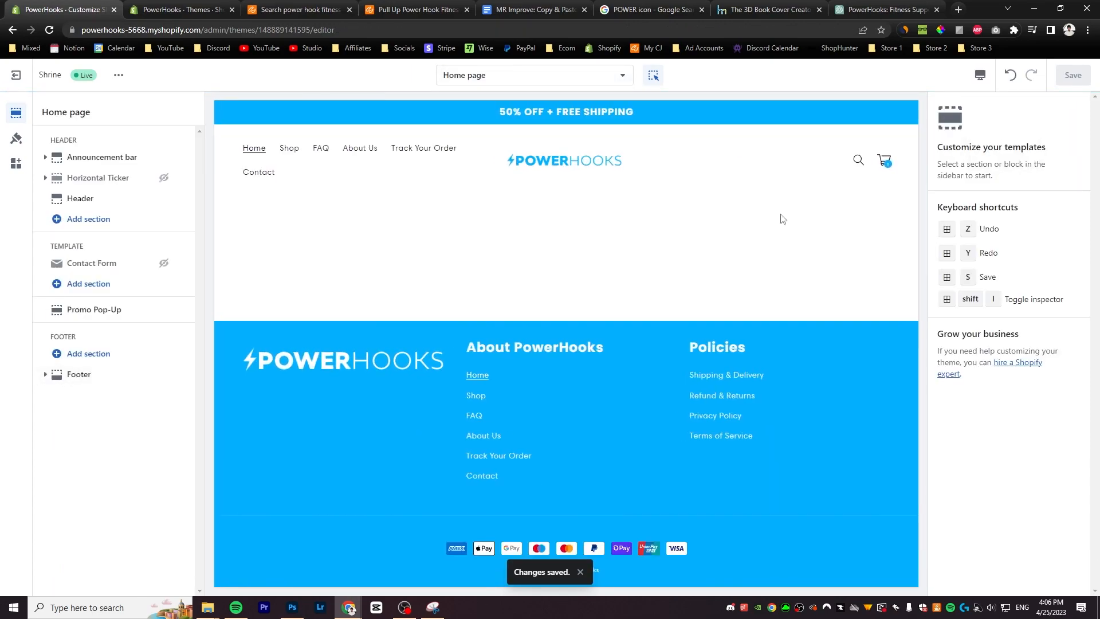
pyautogui.click(89, 283)
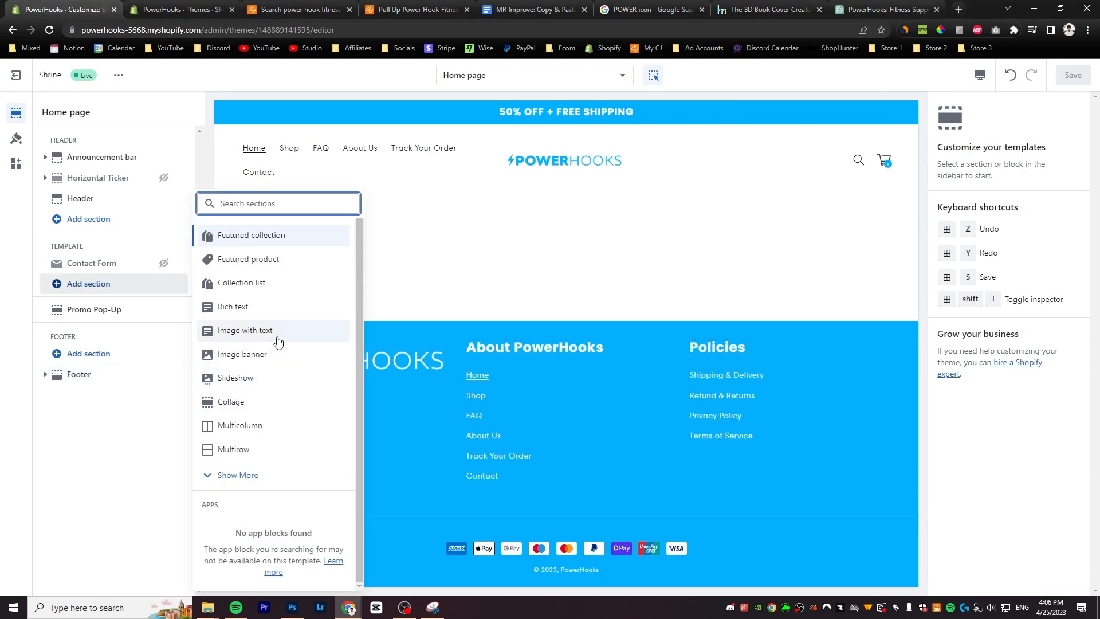
pyautogui.click(279, 338)
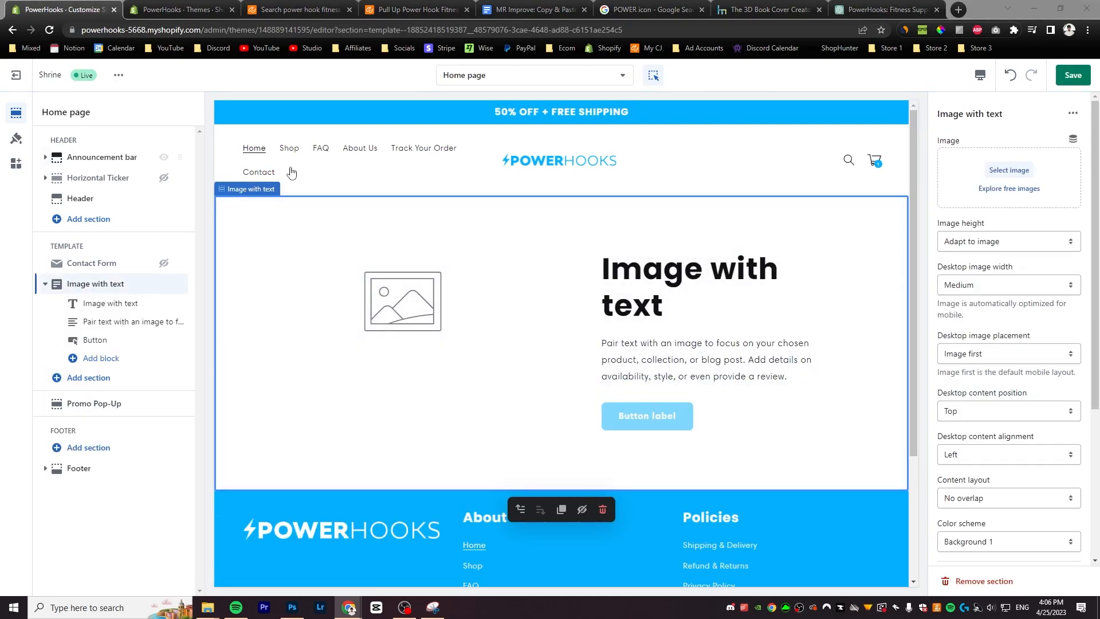
# Set the new section's heading to "The Original Power Hooks" with the Small heading size
pyautogui.click(751, 290)
pyautogui.tripleClick(957, 154)
pyautogui.write('The Original Power Hooks')
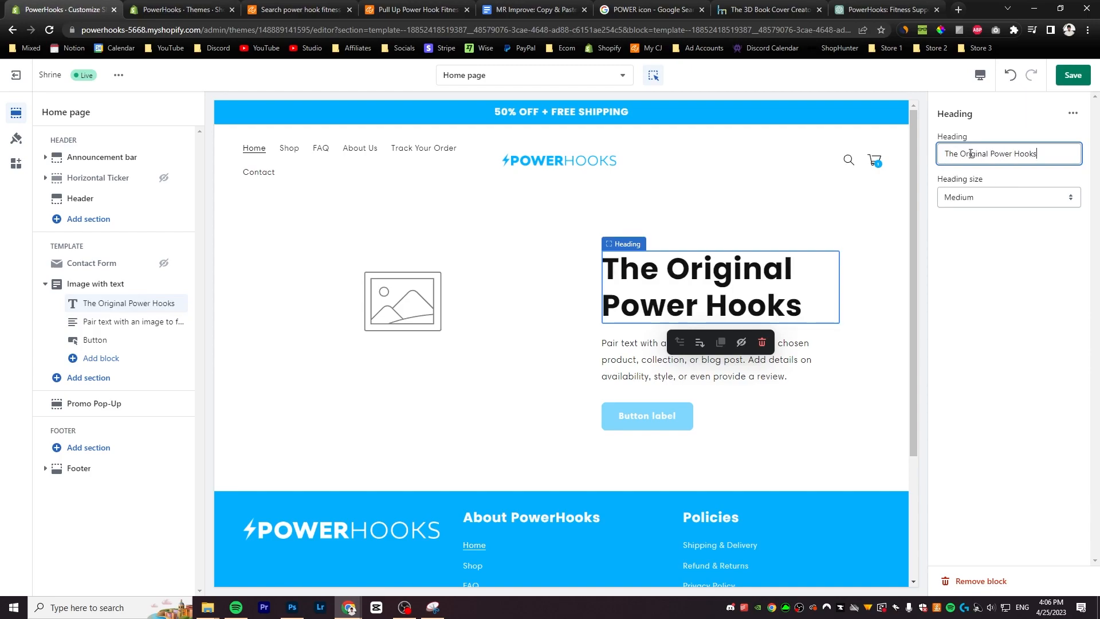
pyautogui.click(987, 201)
pyautogui.click(974, 217)
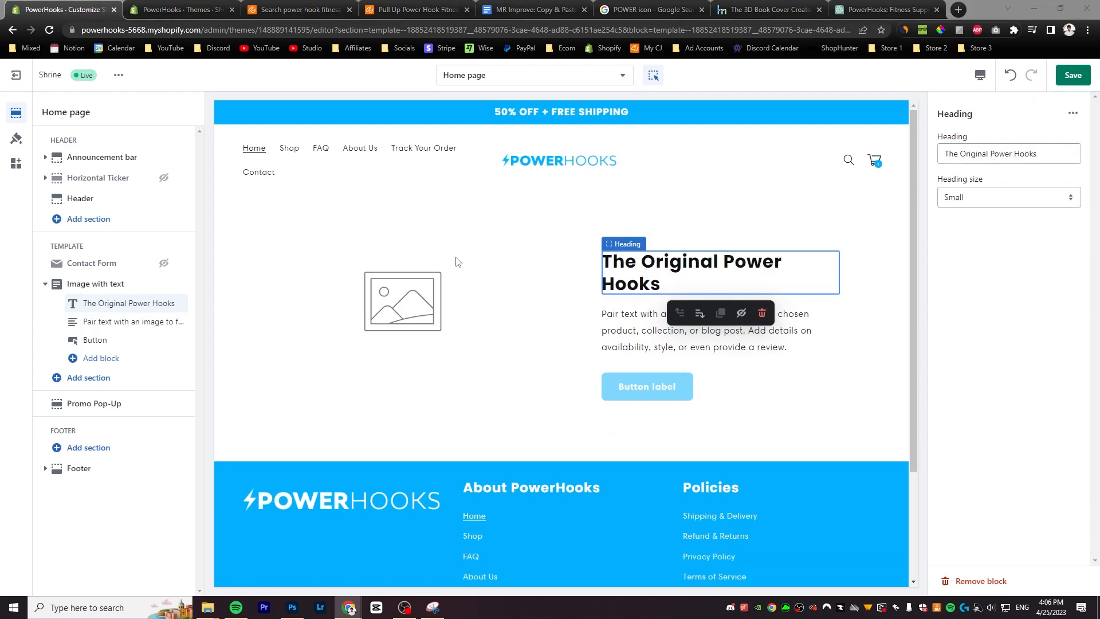
# Replace the section's text with the bold line "Looking to Build Muscle and Gain Strength faster?" and the "Ready to level up?" paragraph
pyautogui.click(789, 338)
pyautogui.tripleClick(992, 208)
pyautogui.write("Looking to Build Muscle and Gain Strength faster? Ready to level up? Power Hooks kick grip fatigue to the curb, letting you lift heavier and smash your limits. Get stoked about breaking your personal bests and building a stronger, more awesome you. With Power Hooks, there's no ceiling!")
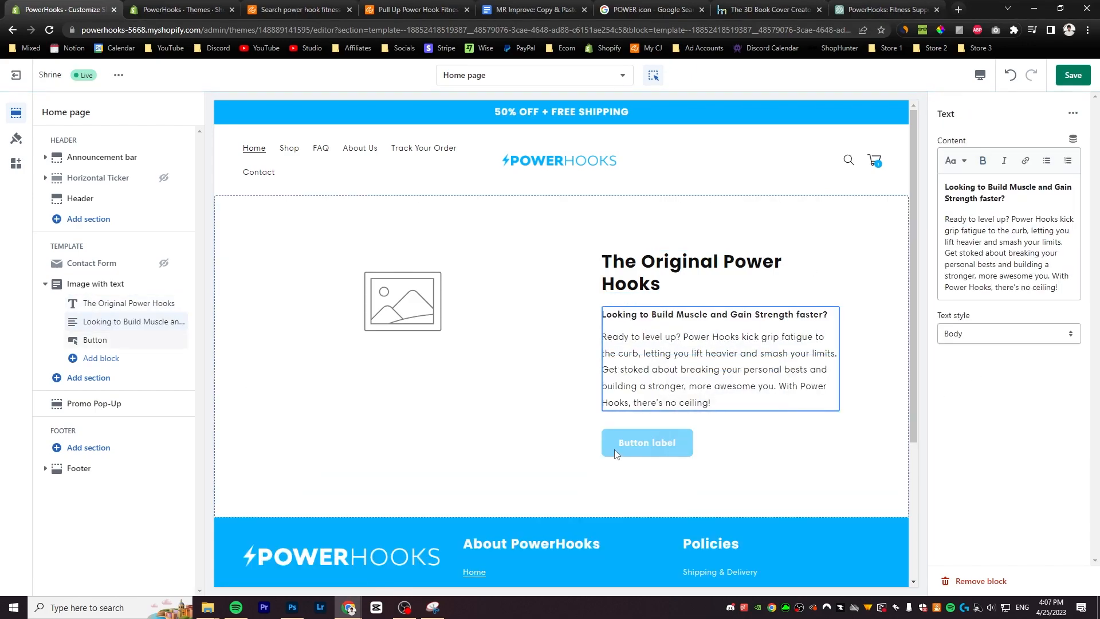
# Link the section's button to The Original Power Hooks product and label it "Shop Now"
pyautogui.click(648, 442)
pyautogui.click(1008, 213)
pyautogui.click(986, 261)
pyautogui.click(1023, 193)
pyautogui.tripleClick(1014, 157)
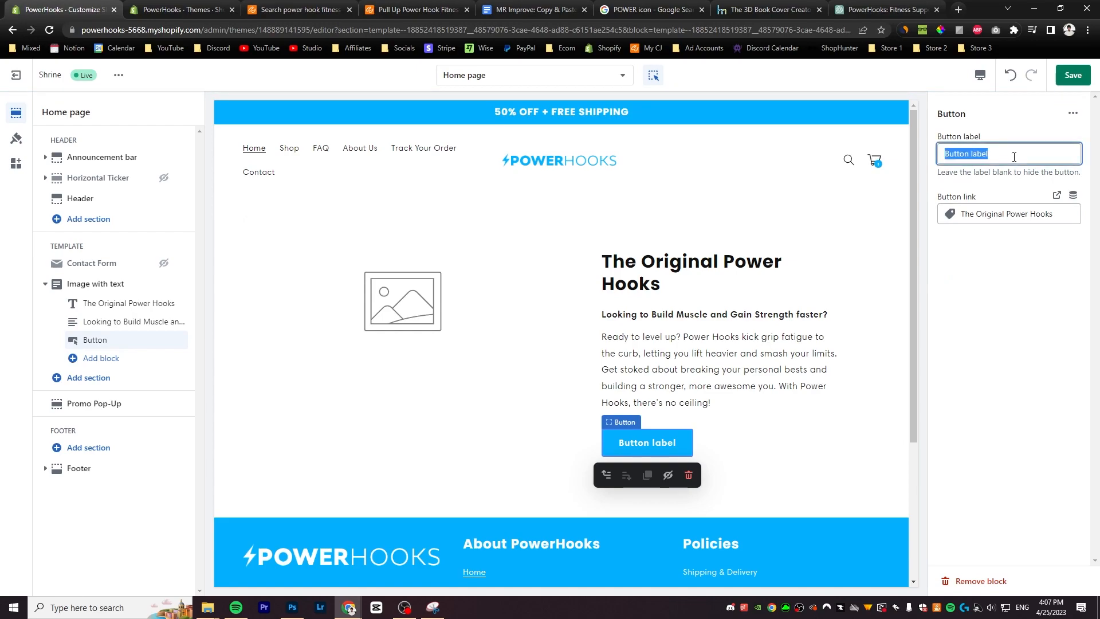
pyautogui.write('Shop Now')
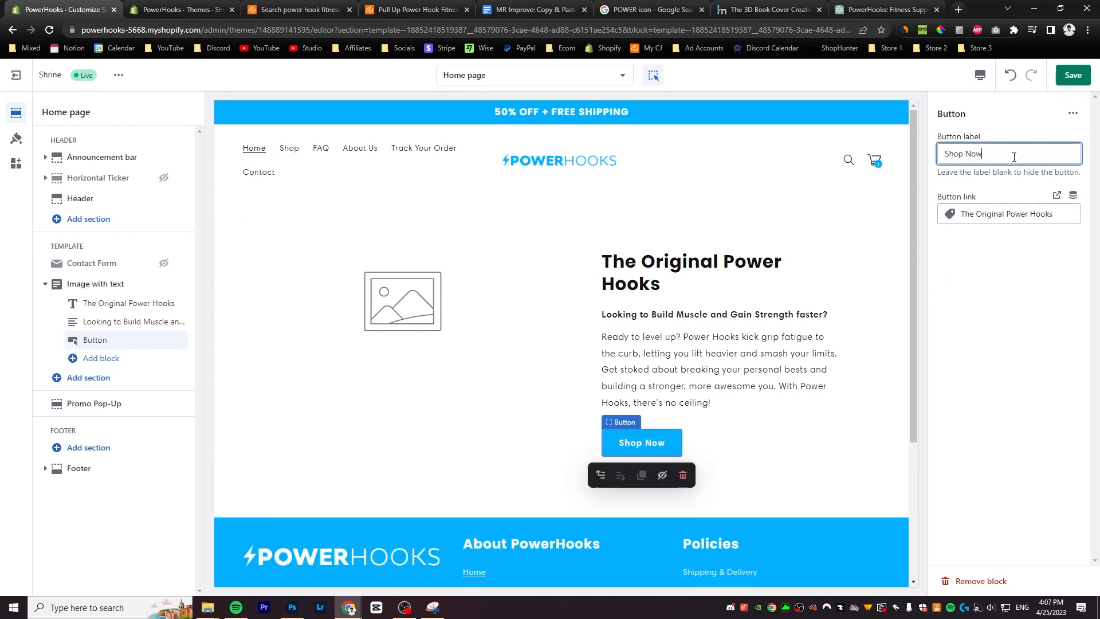
# Use the uploaded PNG image "12" as the picture of the Image with text section
pyautogui.click(458, 258)
pyautogui.click(1009, 170)
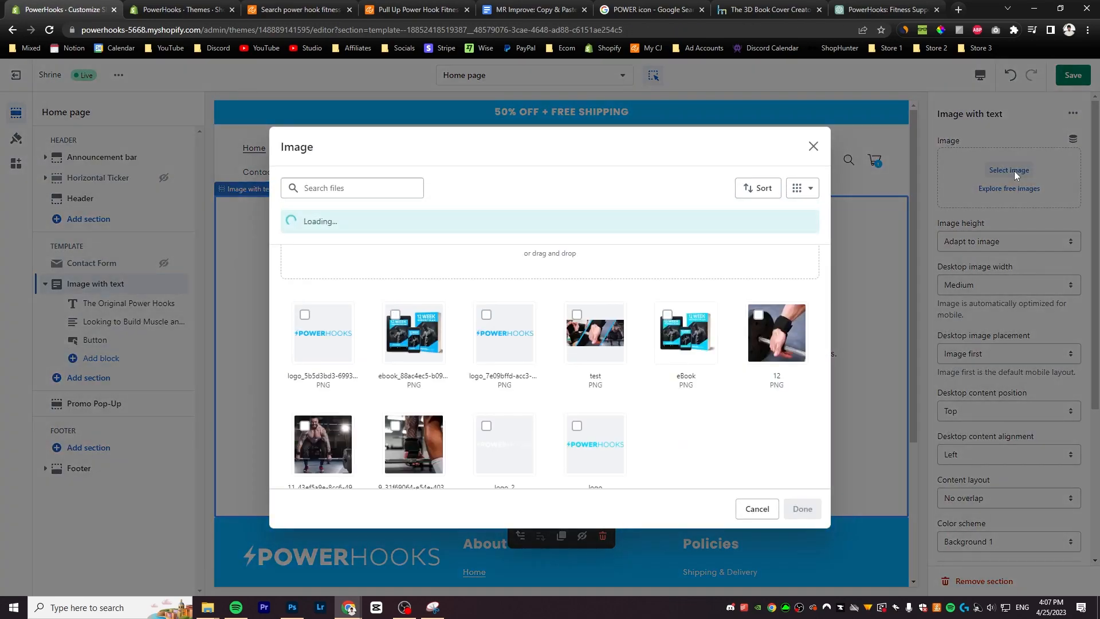
pyautogui.doubleClick(754, 325)
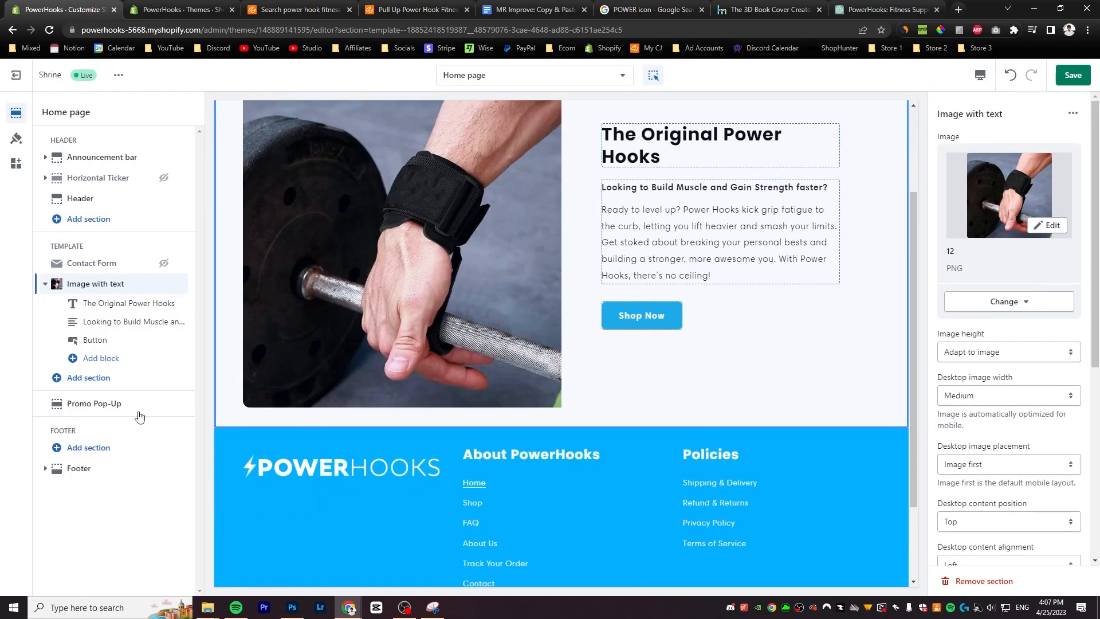
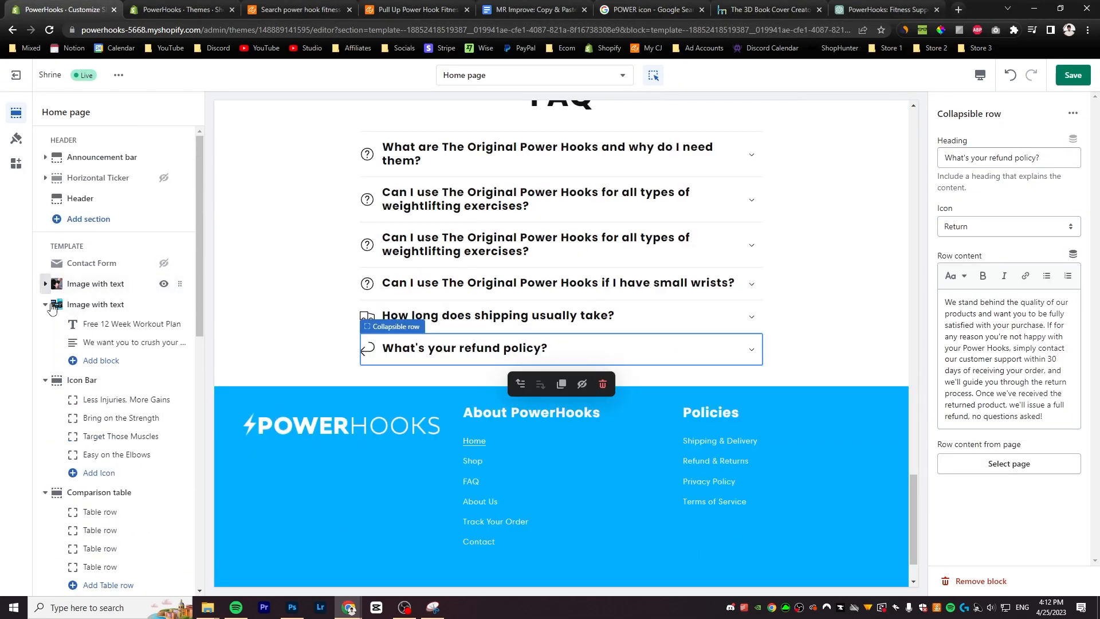
# Collapse the home page's template sections and move the Contact Form below Collapsible content
pyautogui.click(45, 284)
pyautogui.click(45, 304)
pyautogui.click(46, 325)
pyautogui.click(45, 346)
pyautogui.click(45, 366)
pyautogui.click(45, 386)
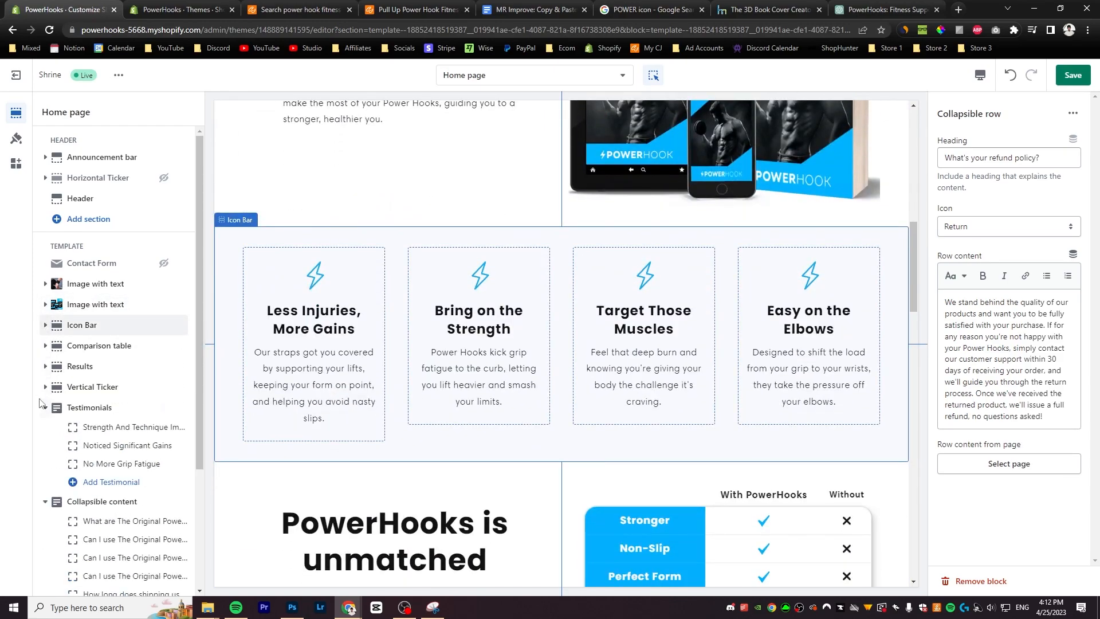
pyautogui.click(46, 407)
pyautogui.click(46, 428)
pyautogui.moveTo(132, 266); pyautogui.dragTo(166, 425)
# Make the Contact Form visible and set its heading to "Need Help?"
pyautogui.scroll(-7, 584, 405)
pyautogui.click(584, 429)
pyautogui.tripleClick(1020, 157)
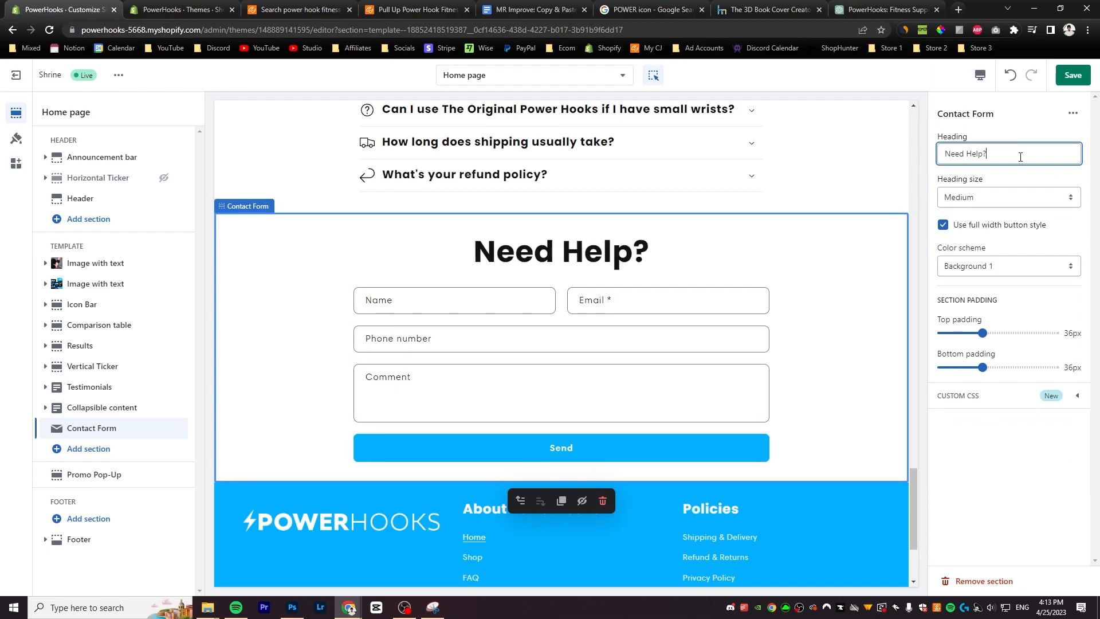
# Enable swipe on mobile for the home page's Icon Bar in the mobile preview and save the page
pyautogui.scroll(20, 703, 253)
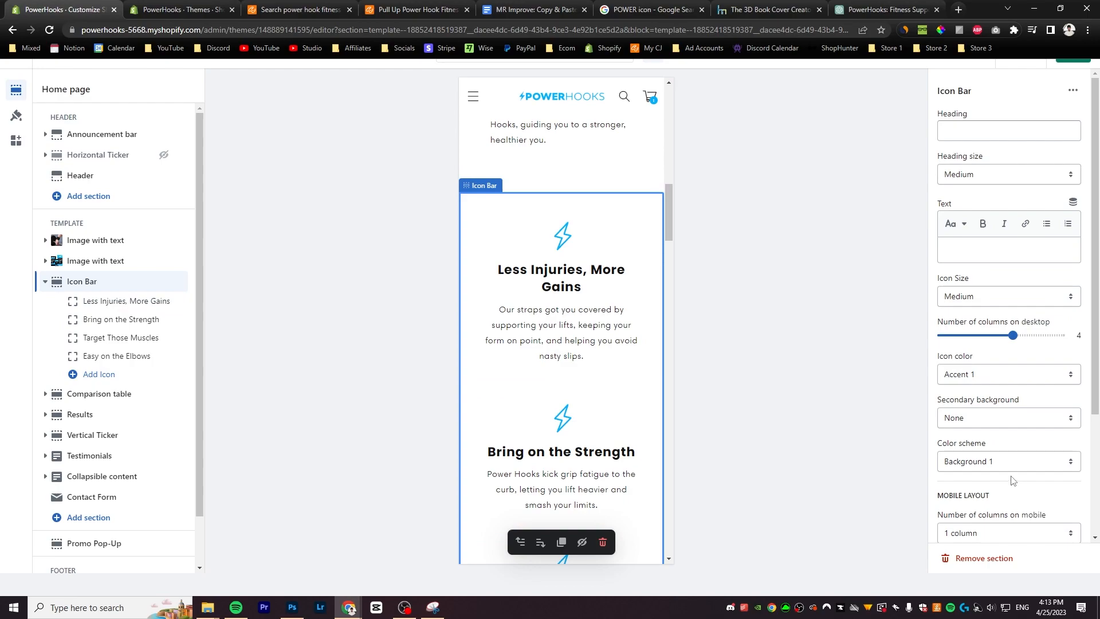
pyautogui.scroll(-3, 1013, 480)
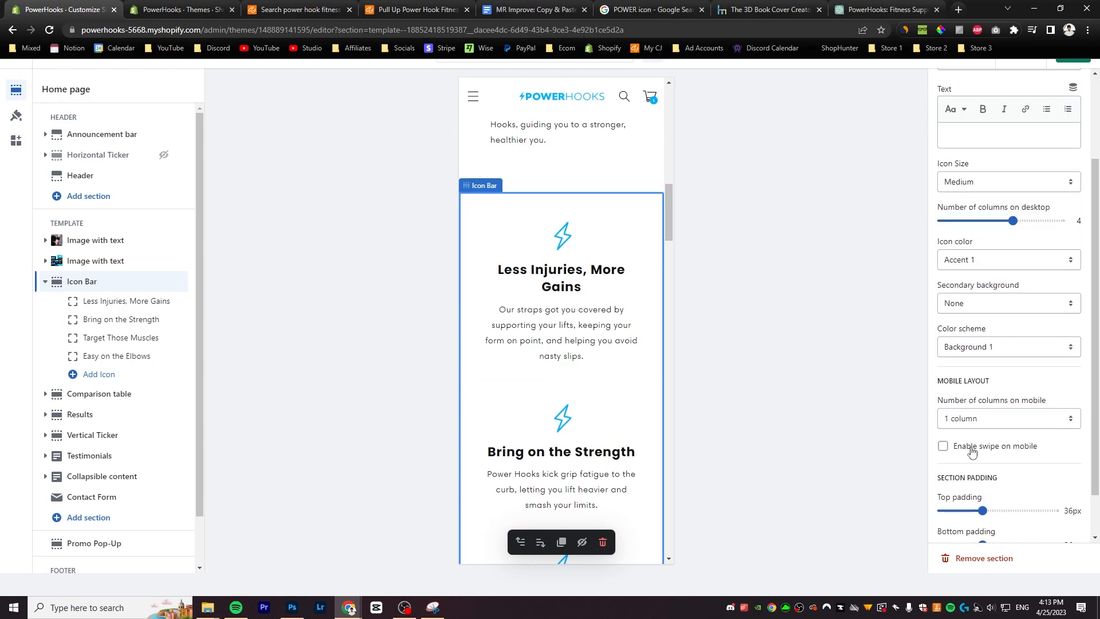
pyautogui.click(943, 446)
pyautogui.scroll(-20, 587, 292)
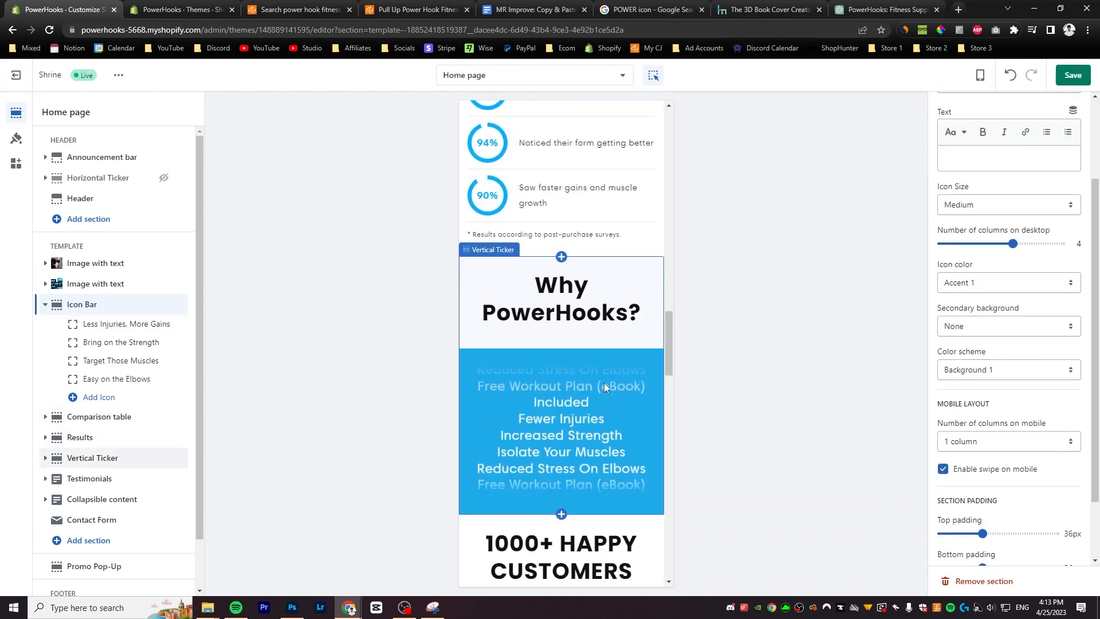
pyautogui.click(1073, 76)
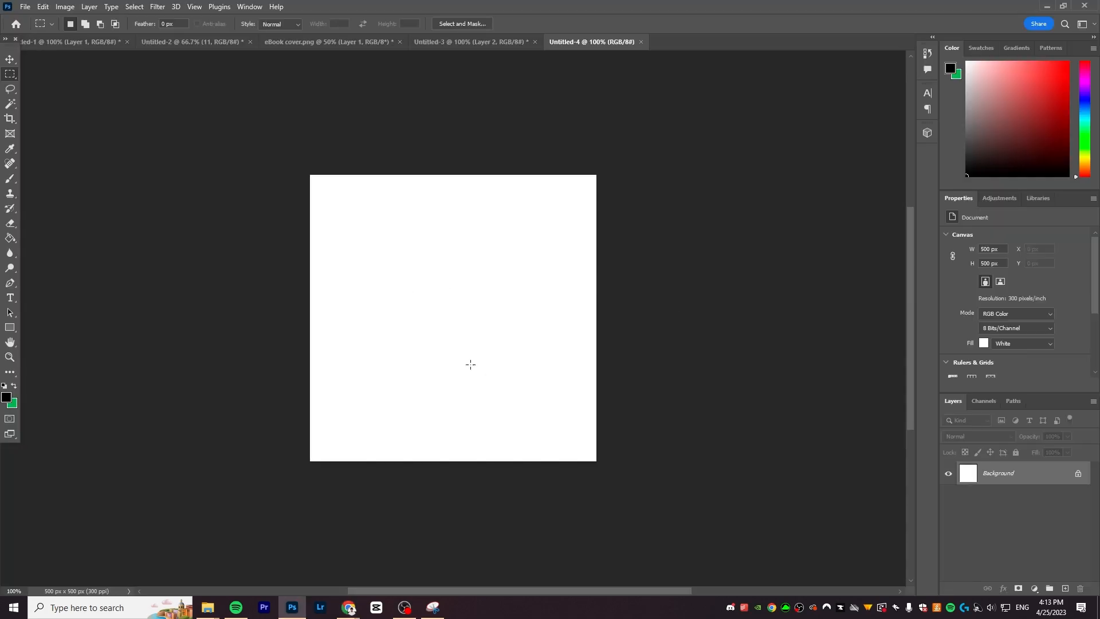
# Switch to Photoshop, paste the lightning bolt logo into the blank 500 x 500 px canvas, and enlarge and center it
pyautogui.hotkey('ctrl', 'v')
pyautogui.hotkey('ctrl', 't')
pyautogui.moveTo(465, 338); pyautogui.dragTo(675, 449)
pyautogui.moveTo(523, 420); pyautogui.dragTo(466, 310)
pyautogui.moveTo(524, 440); pyautogui.dragTo(598, 482)
pyautogui.moveTo(495, 359); pyautogui.dragTo(486, 328)
pyautogui.moveTo(472, 165); pyautogui.dragTo(473, 196)
pyautogui.moveTo(482, 249); pyautogui.dragTo(473, 226)
pyautogui.press('Return')
# Switch to the Shopify theme editor and upload the lightning bolt favicon file as the theme's favicon image
pyautogui.hotkey('alt', 'Tab')
pyautogui.click(175, 171)
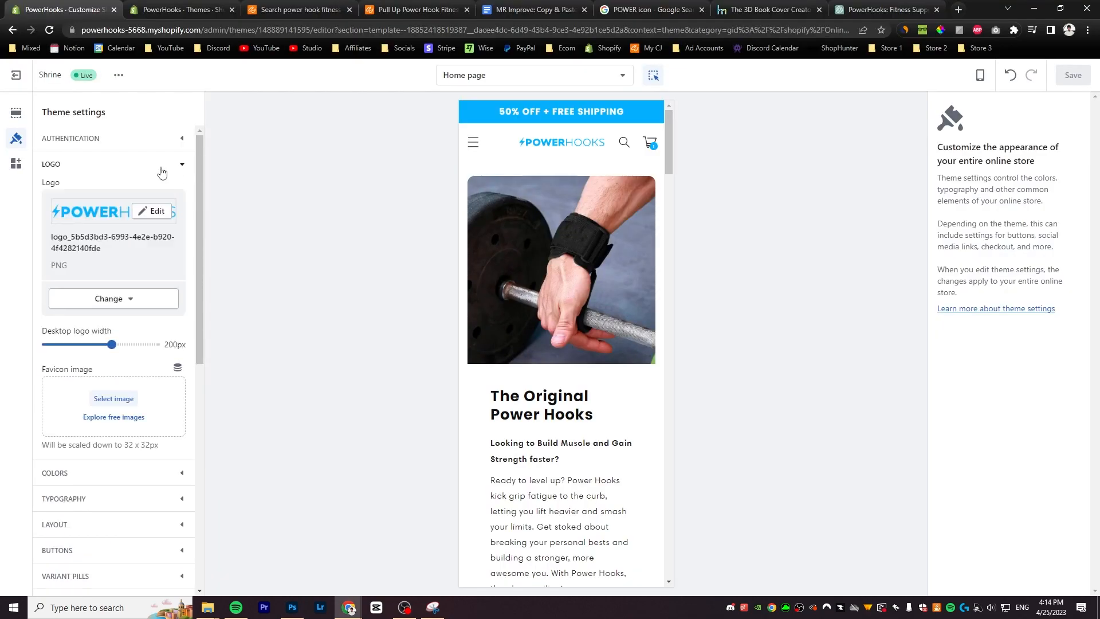
pyautogui.click(122, 399)
pyautogui.click(550, 238)
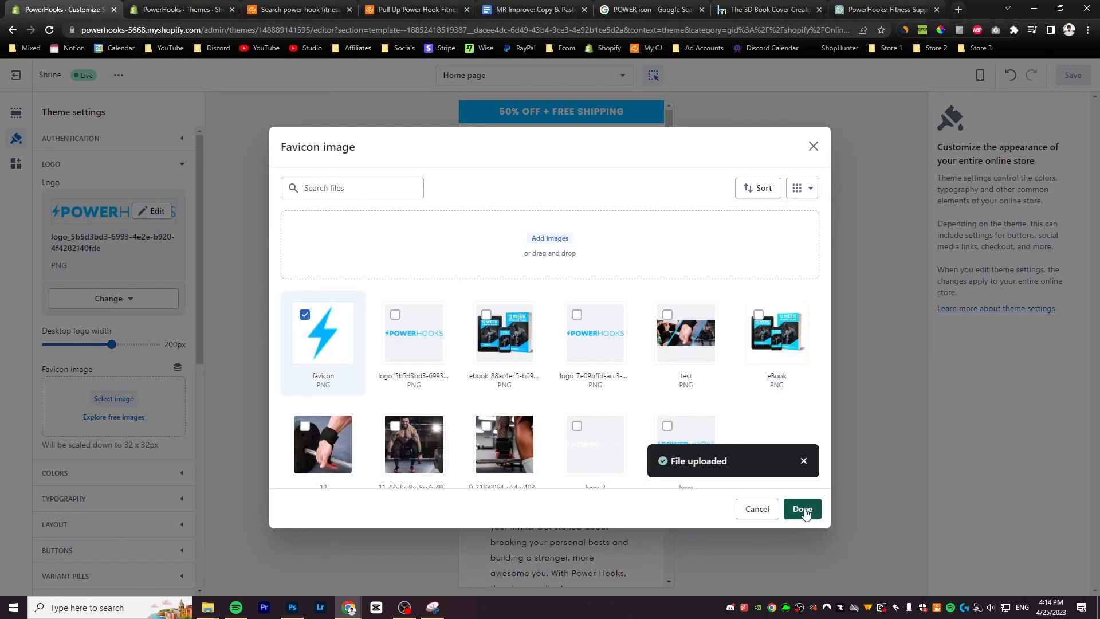
pyautogui.click(804, 510)
pyautogui.click(172, 174)
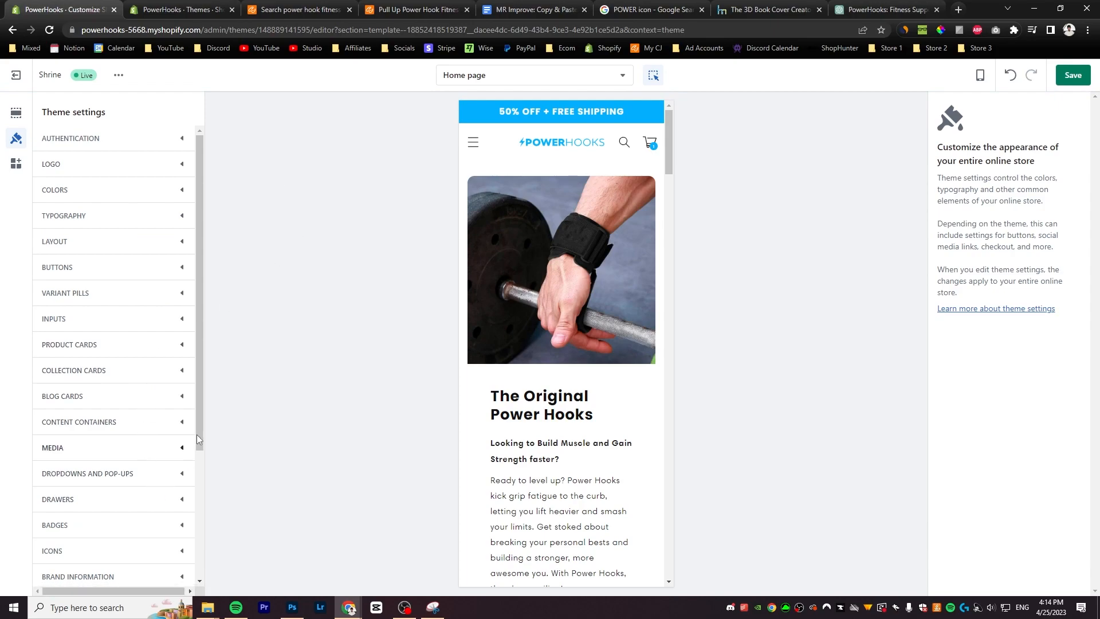
# Enable the primary cart upsell with the Priority Processing product and clear its title and short description
pyautogui.moveTo(199, 377); pyautogui.dragTo(193, 521)
pyautogui.click(178, 496)
pyautogui.scroll(-4, 148, 437)
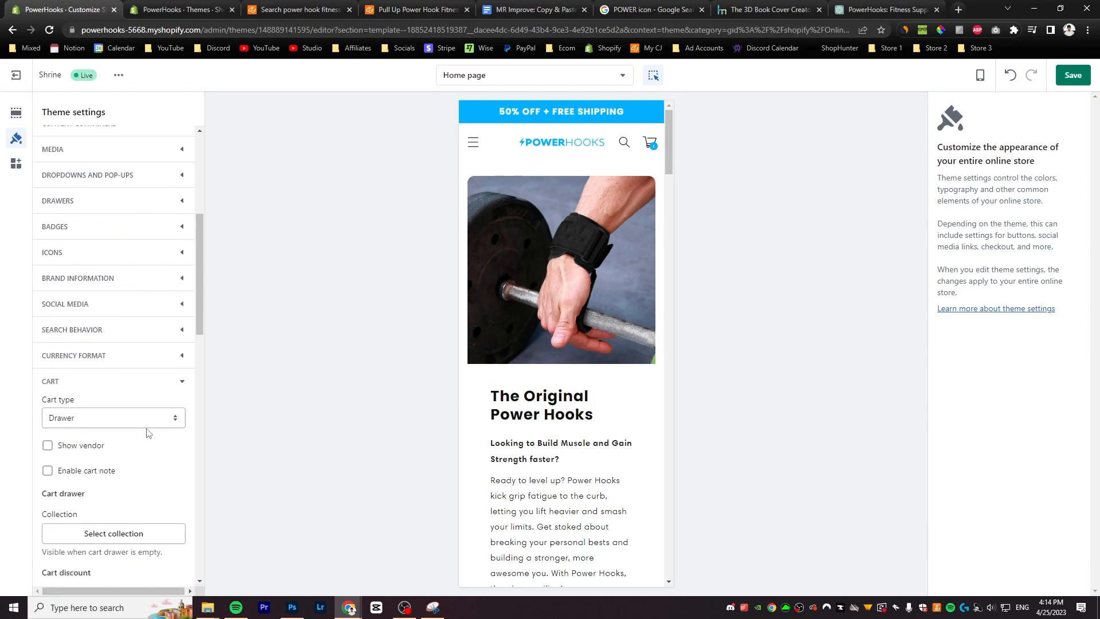
pyautogui.scroll(-4, 154, 389)
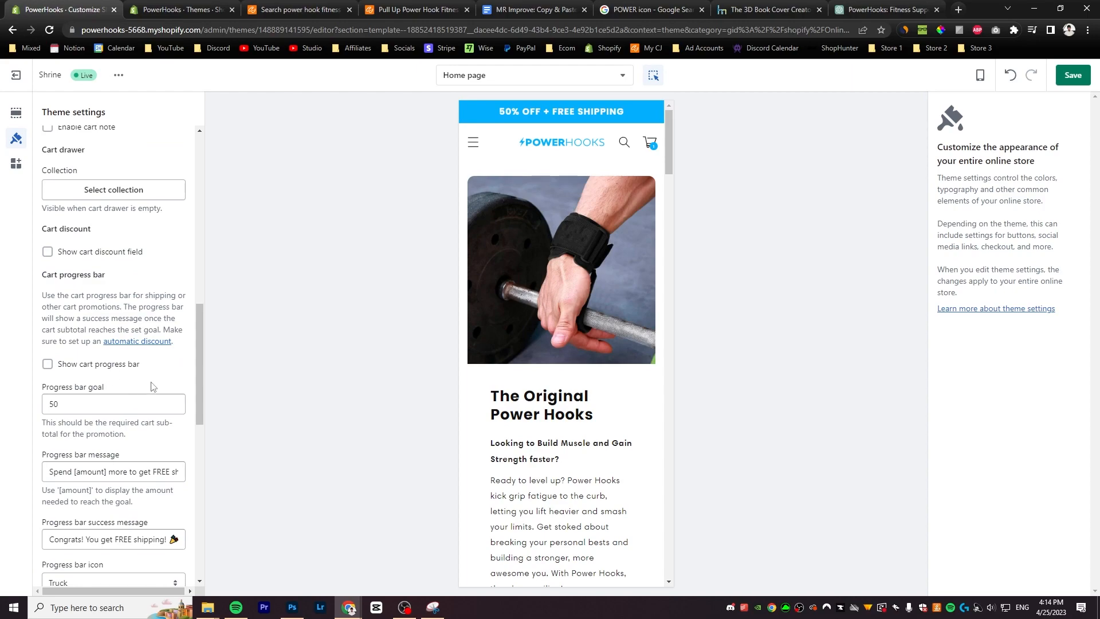
pyautogui.scroll(-4, 153, 387)
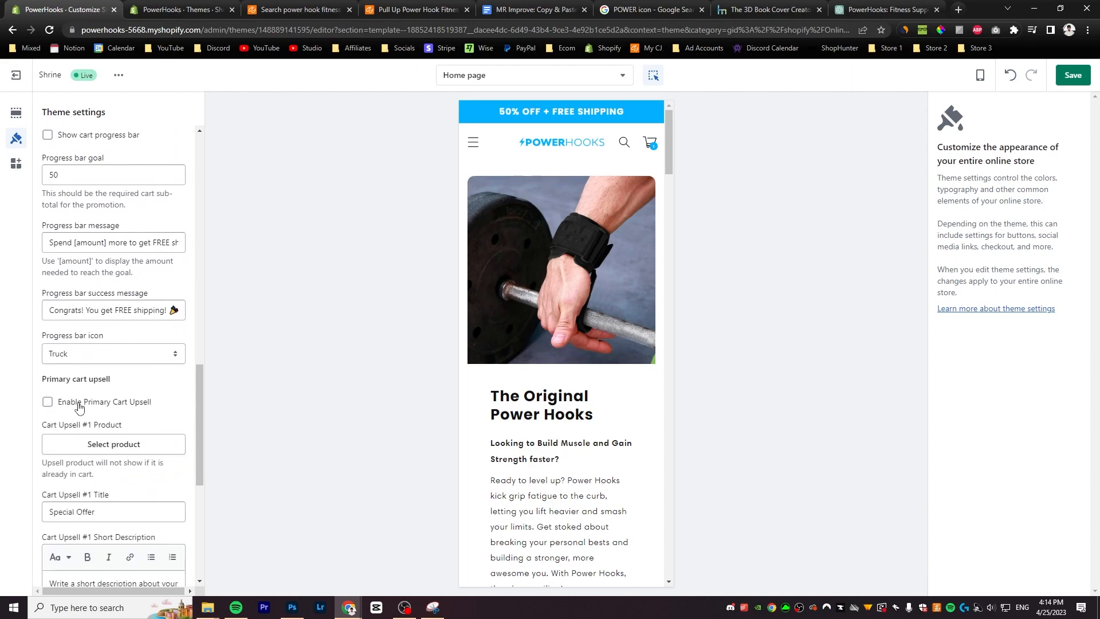
pyautogui.scroll(-3, 116, 407)
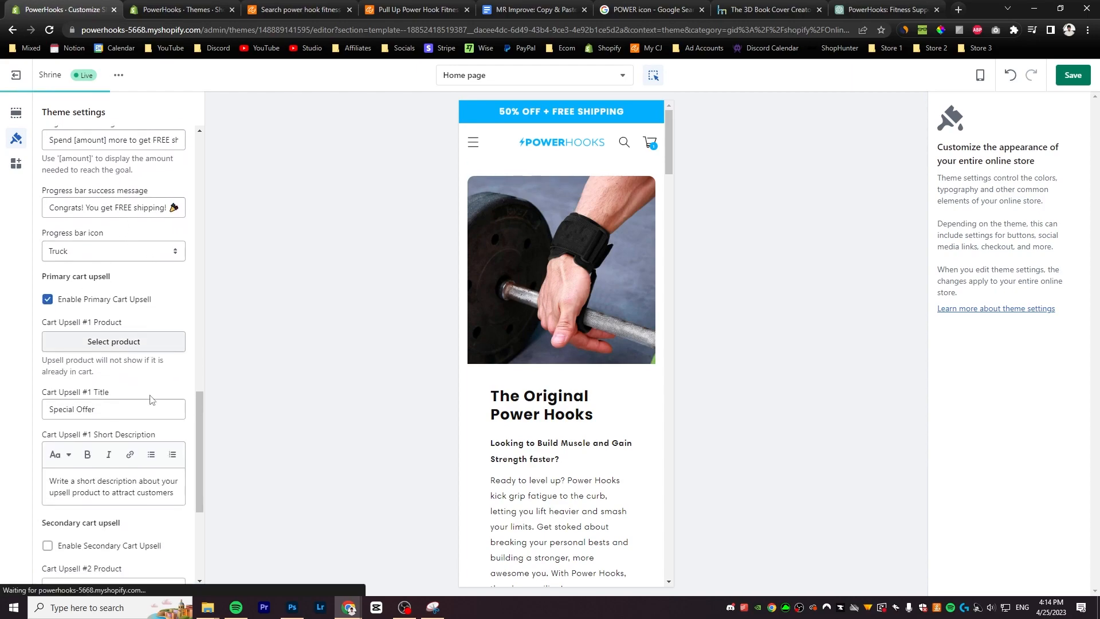
pyautogui.click(121, 331)
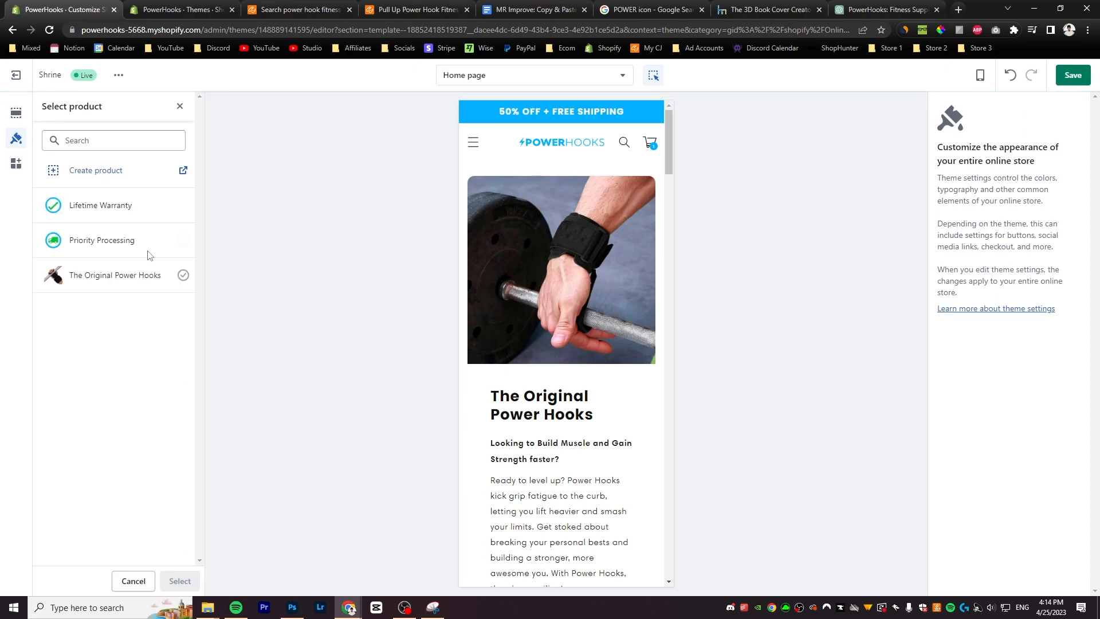
pyautogui.click(142, 243)
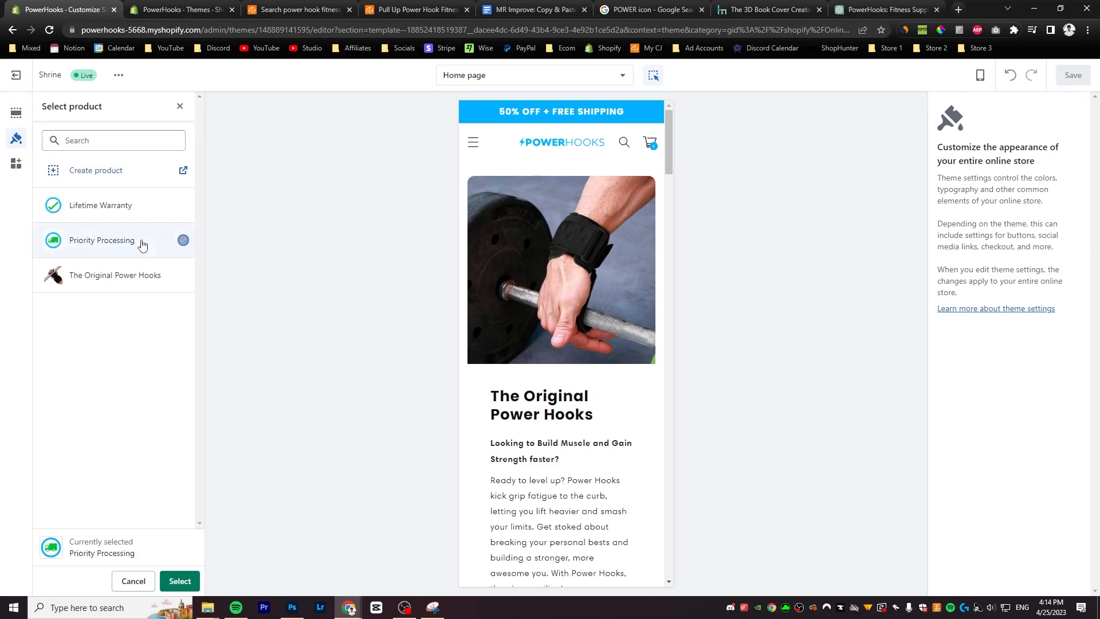
pyautogui.click(180, 580)
pyautogui.scroll(-2, 189, 521)
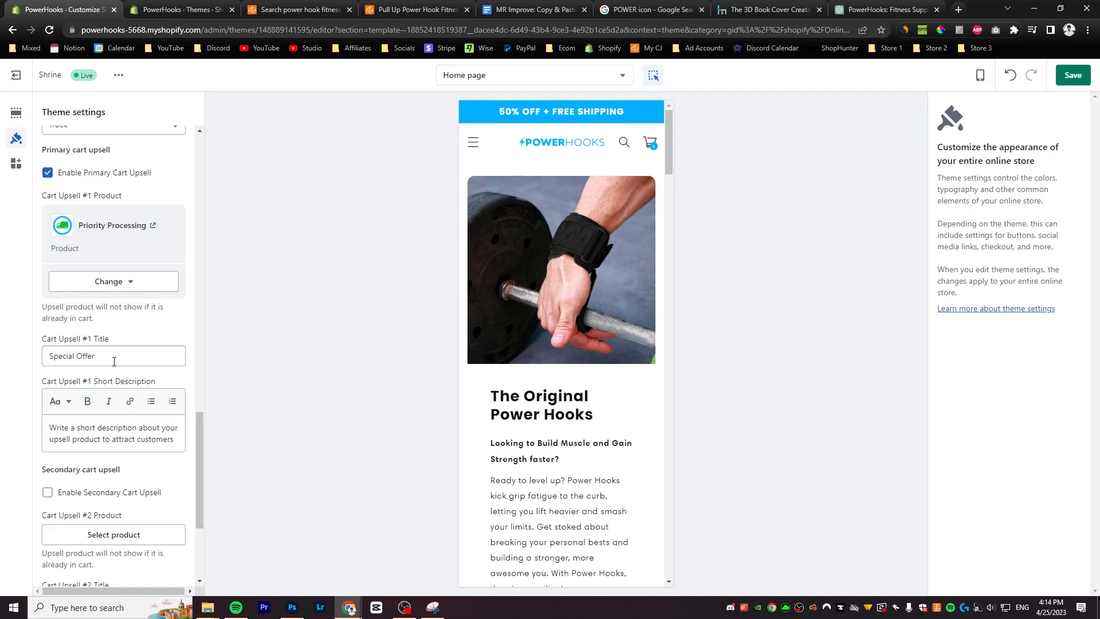
pyautogui.click(117, 432)
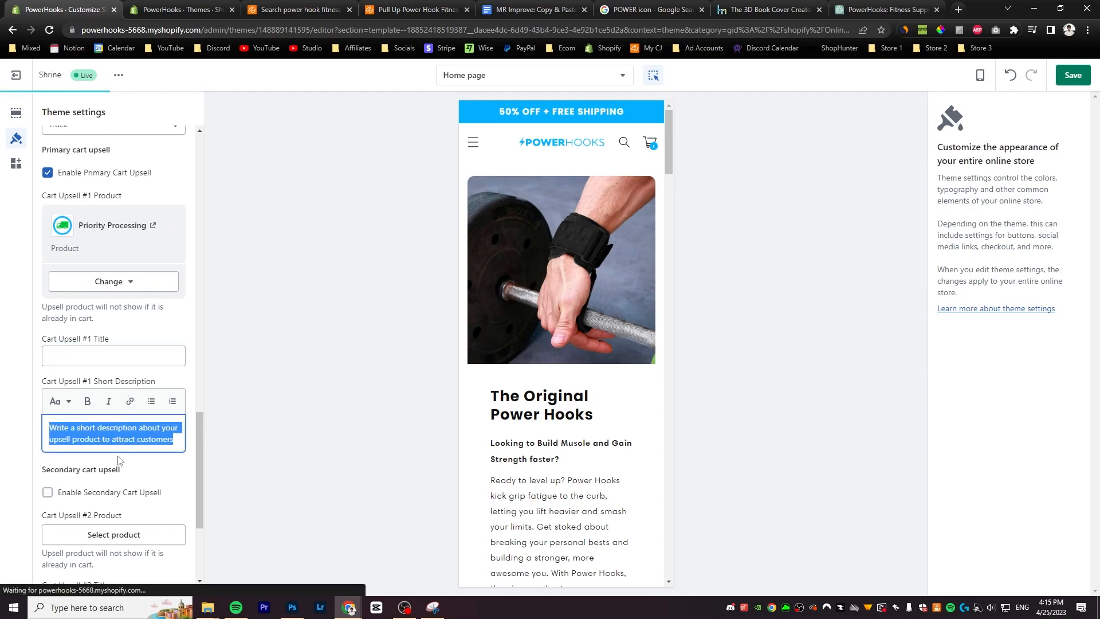
# Enable the secondary cart upsell with the Lifetime Warranty product, clear its title and short description, and save the theme
pyautogui.scroll(-2, 117, 433)
pyautogui.click(47, 366)
pyautogui.click(137, 410)
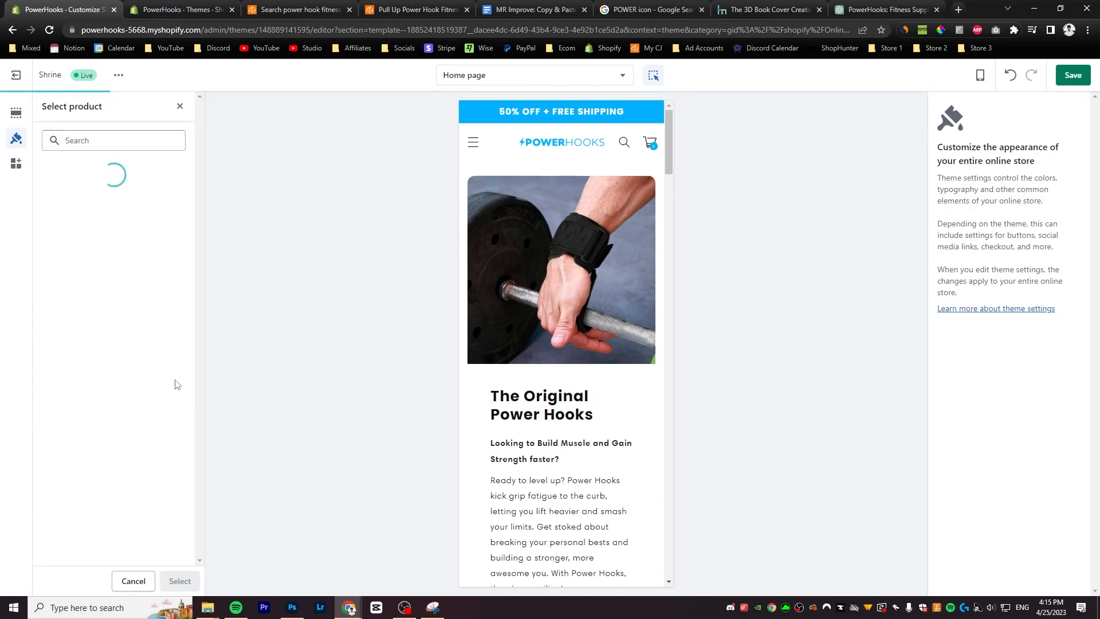
pyautogui.click(114, 205)
pyautogui.click(179, 581)
pyautogui.scroll(-2, 125, 377)
pyautogui.scroll(1, 126, 377)
pyautogui.click(1068, 79)
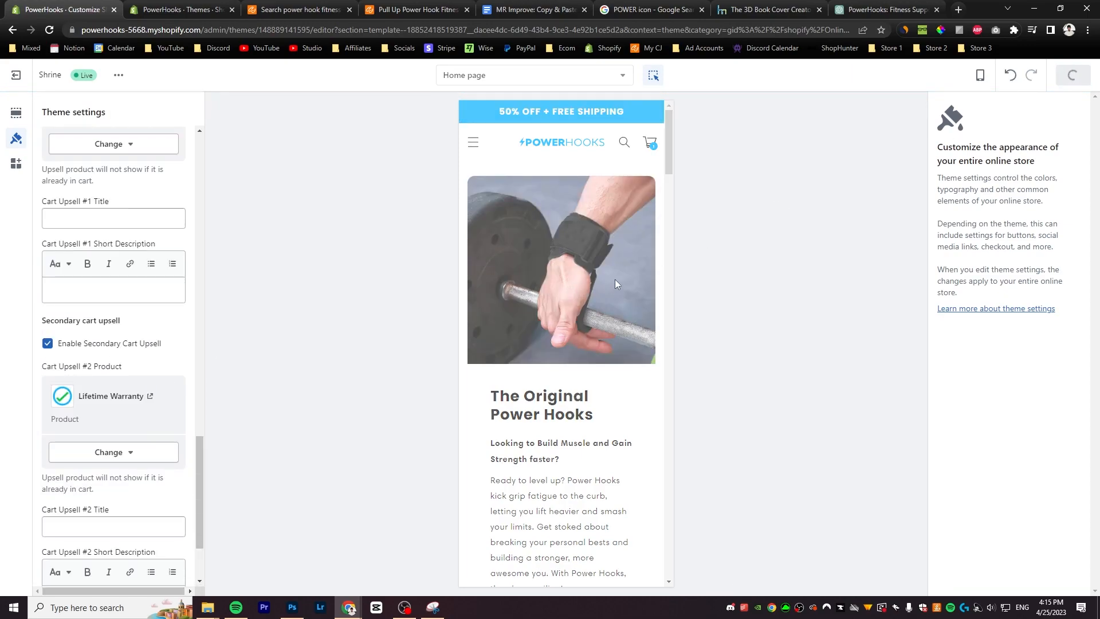
# Set the checkout's custom logo image to the blue PowerHooks logo
pyautogui.scroll(-2, 153, 464)
pyautogui.click(150, 524)
pyautogui.scroll(-6, 154, 465)
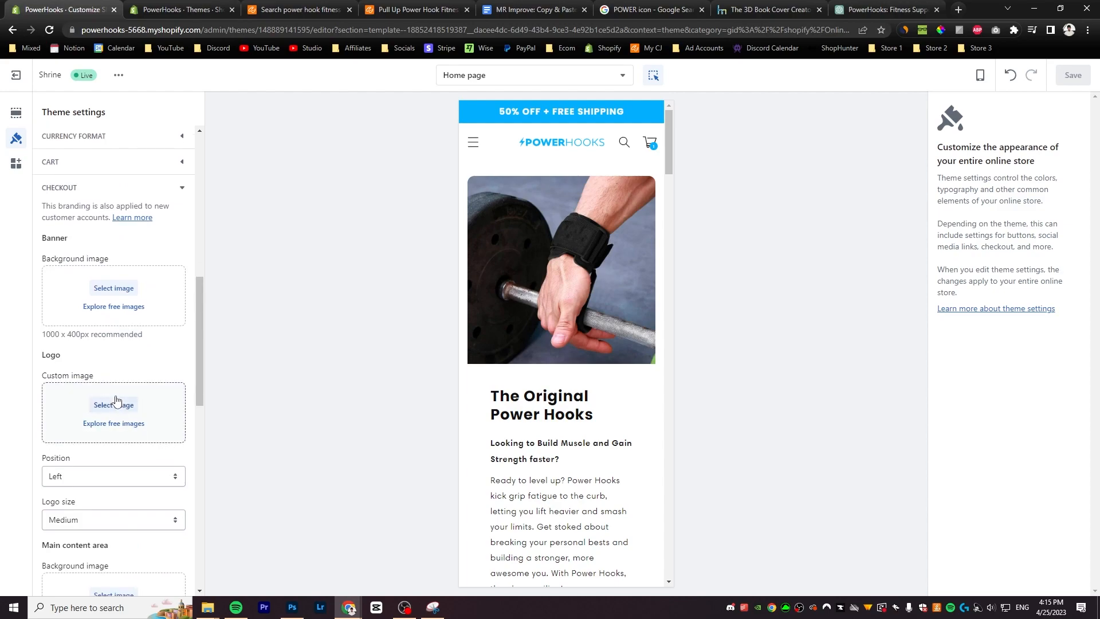
pyautogui.click(114, 406)
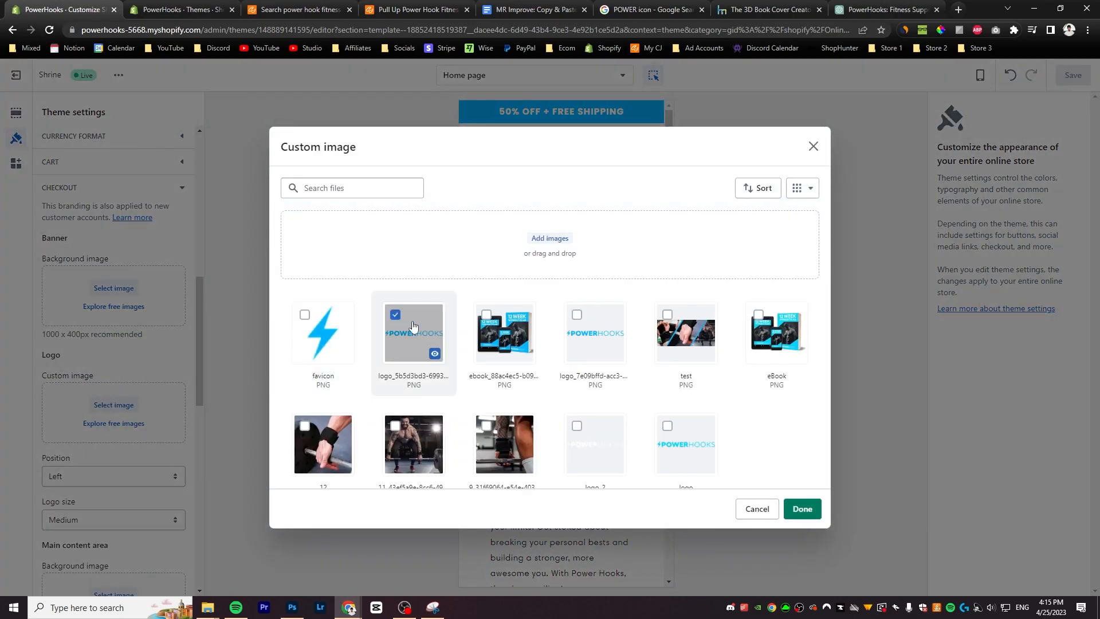
pyautogui.click(803, 509)
# Set the checkout's accent and button colors to #03B0FF
pyautogui.scroll(-6, 126, 412)
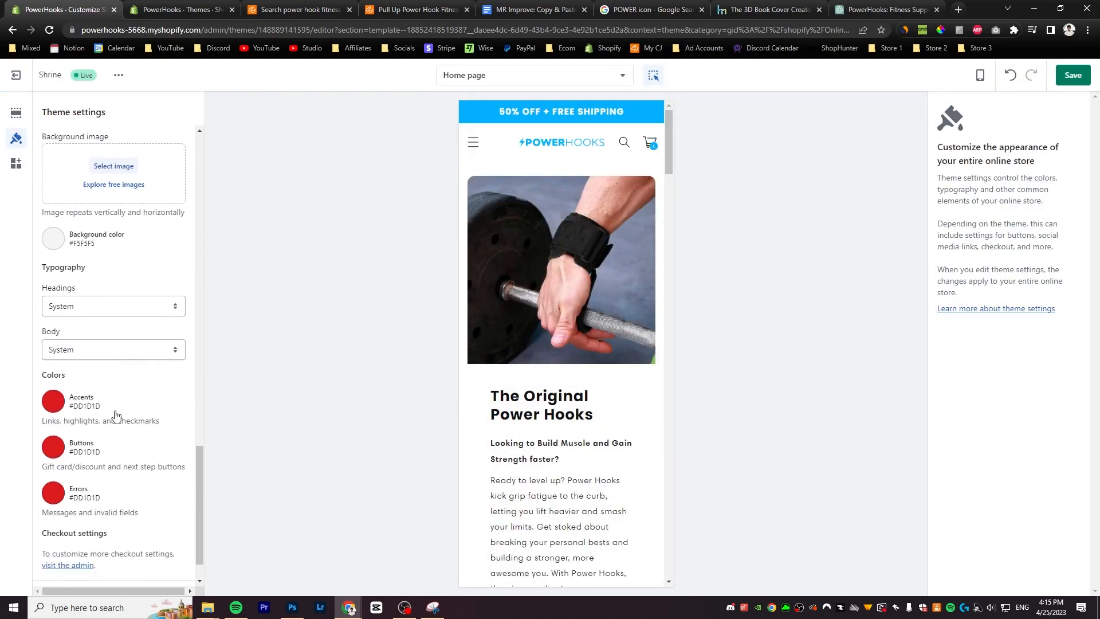
pyautogui.click(51, 407)
pyautogui.click(51, 356)
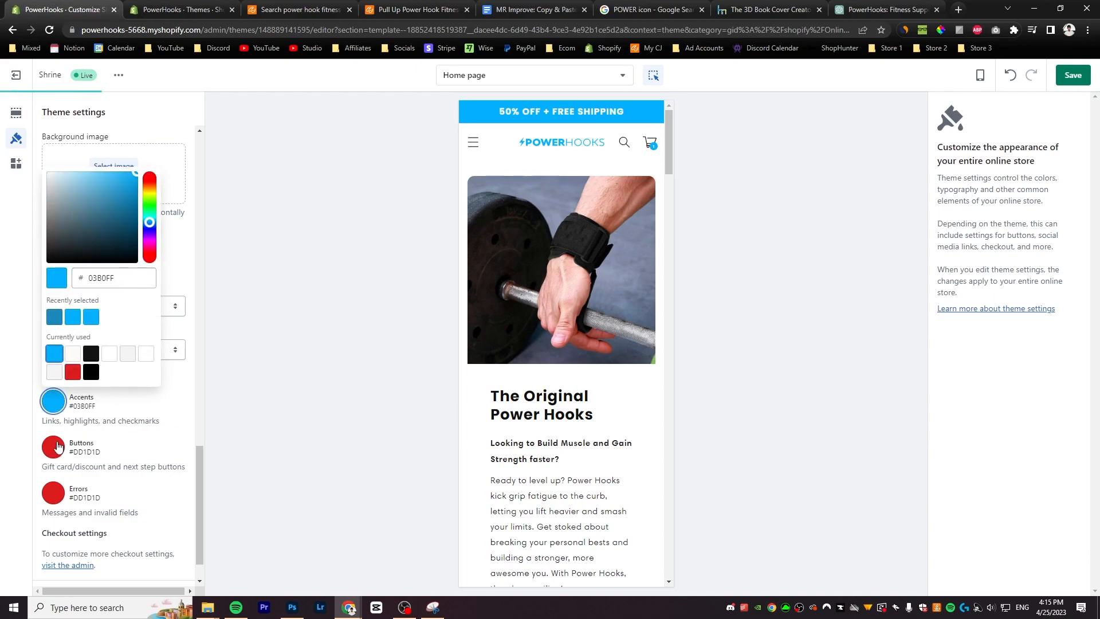
pyautogui.click(56, 447)
pyautogui.click(54, 399)
# Open the contact page template and copy the Contact paragraph from the Copy & Paste Blueprint document in Google Docs
pyautogui.click(525, 75)
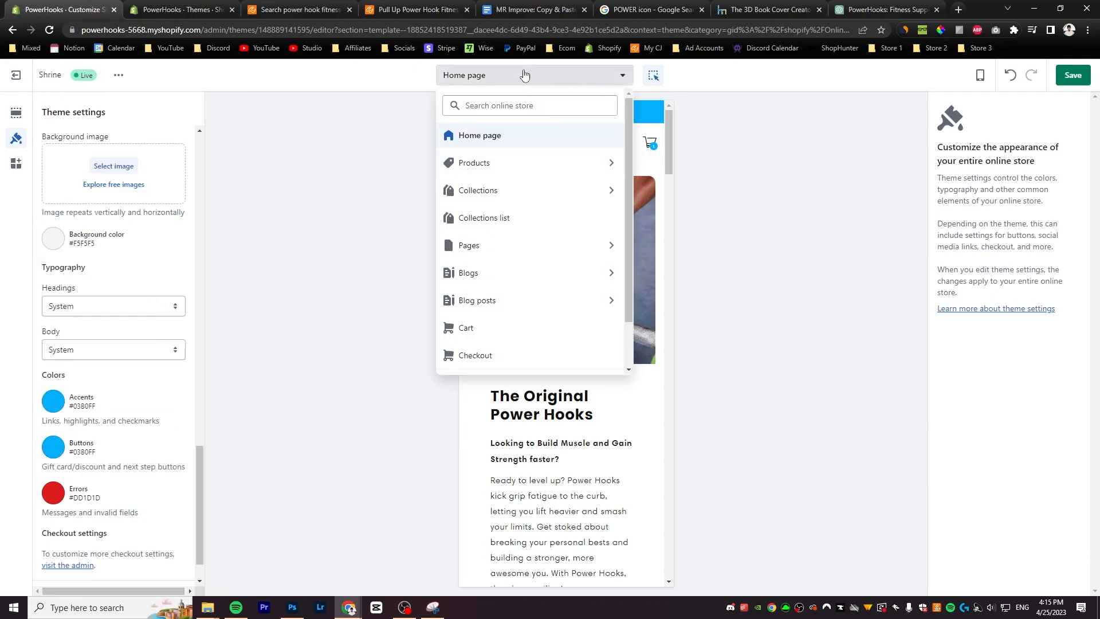
pyautogui.click(544, 250)
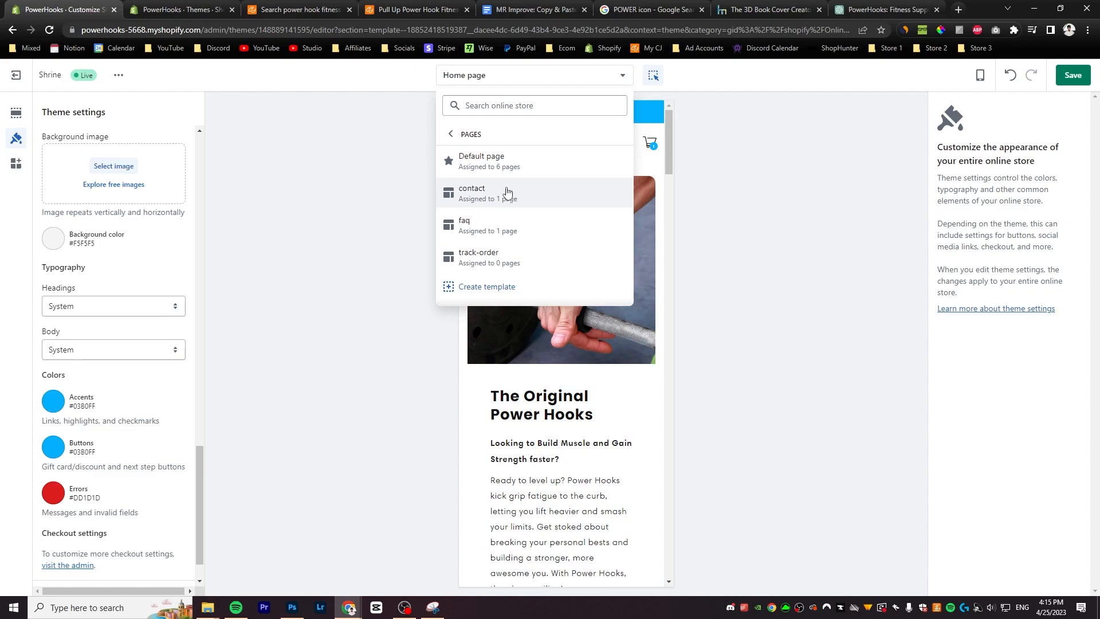
pyautogui.click(538, 198)
pyautogui.click(535, 9)
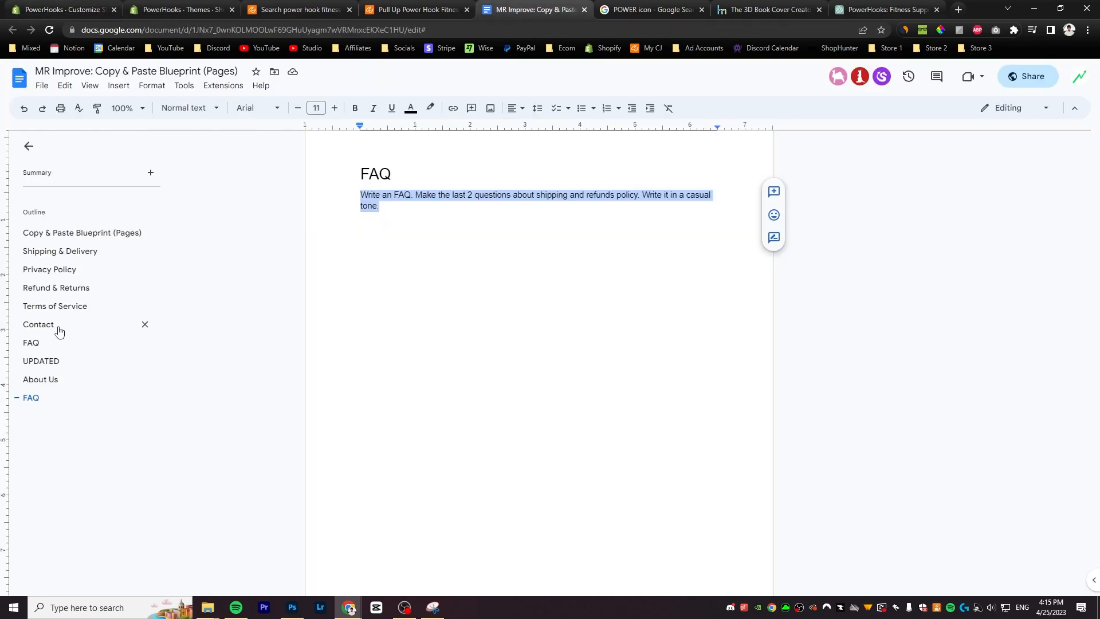
pyautogui.click(46, 324)
pyautogui.moveTo(659, 205); pyautogui.dragTo(341, 193)
pyautogui.hotkey('ctrl', 'c')
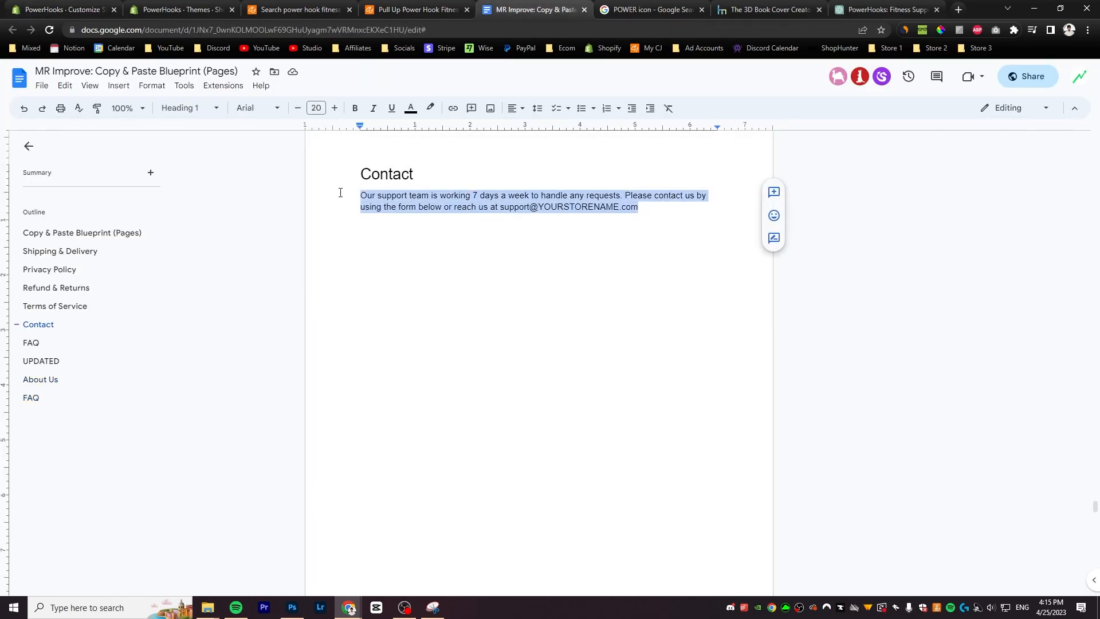
# Replace the contact page's description with the copied text, use powerhooks as the store name, and set the heading to "Need Help?"
pyautogui.hotkey('ctrl', '1')
pyautogui.click(1017, 236)
pyautogui.hotkey('ctrl', 'a')
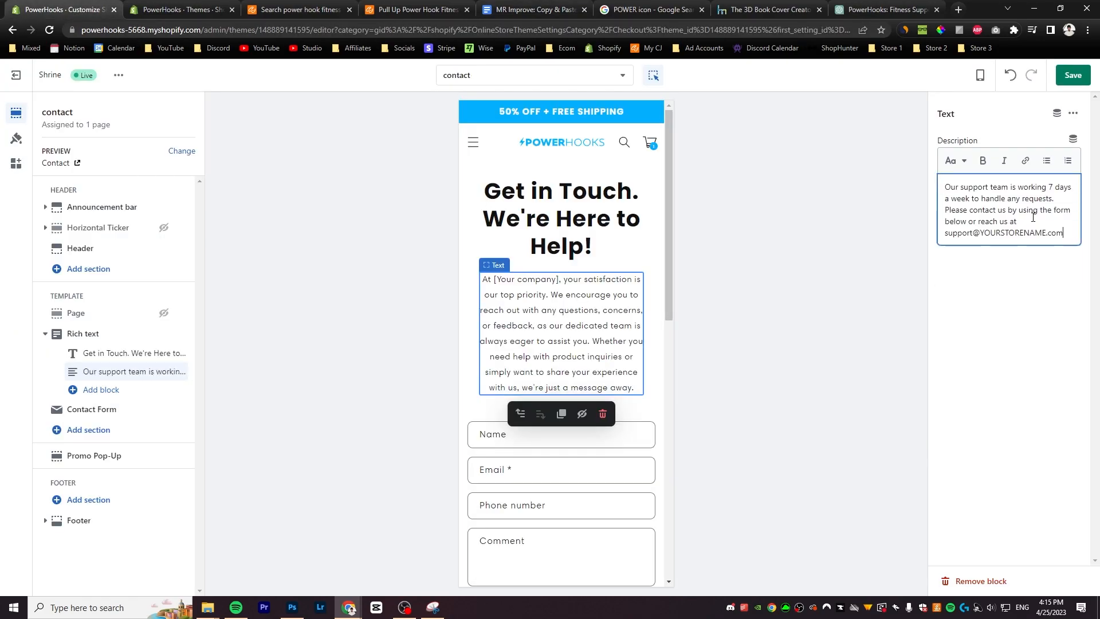
pyautogui.hotkey('ctrl', 'v')
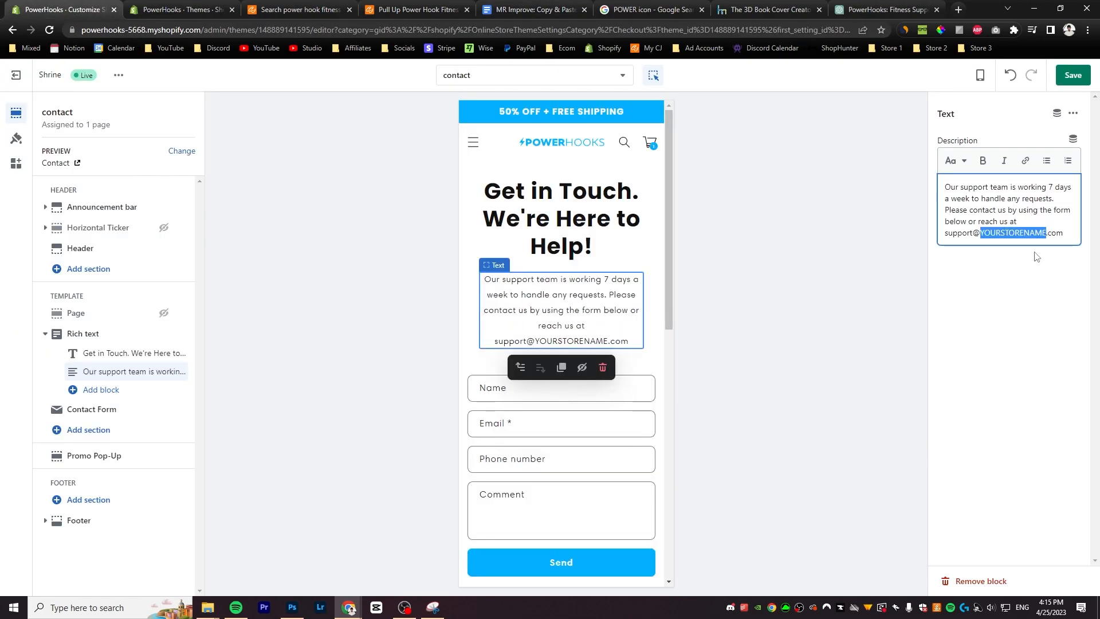
pyautogui.write('powerhooks')
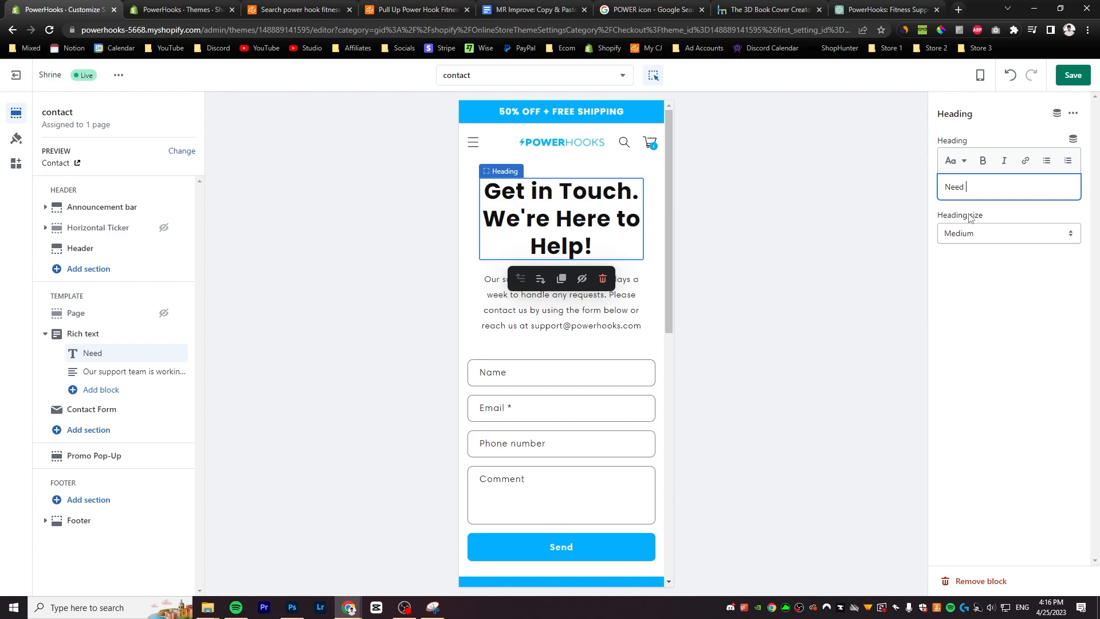
# Open the faq page template, fill its collapsible rows with the Power Hooks, shipping and refund questions, and save
pyautogui.click(535, 75)
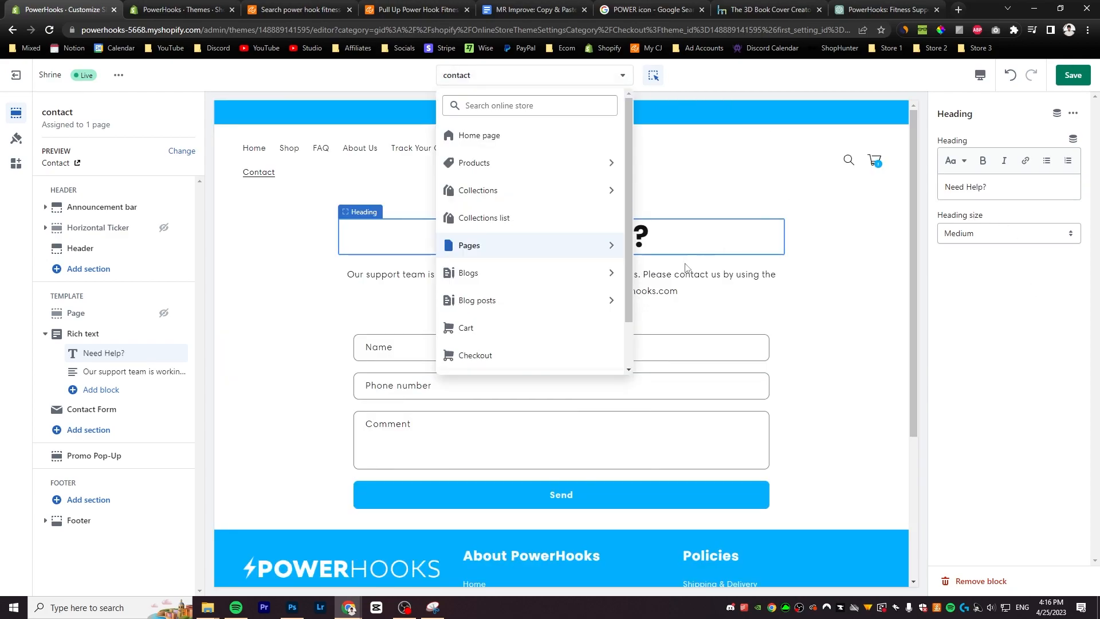
pyautogui.click(611, 246)
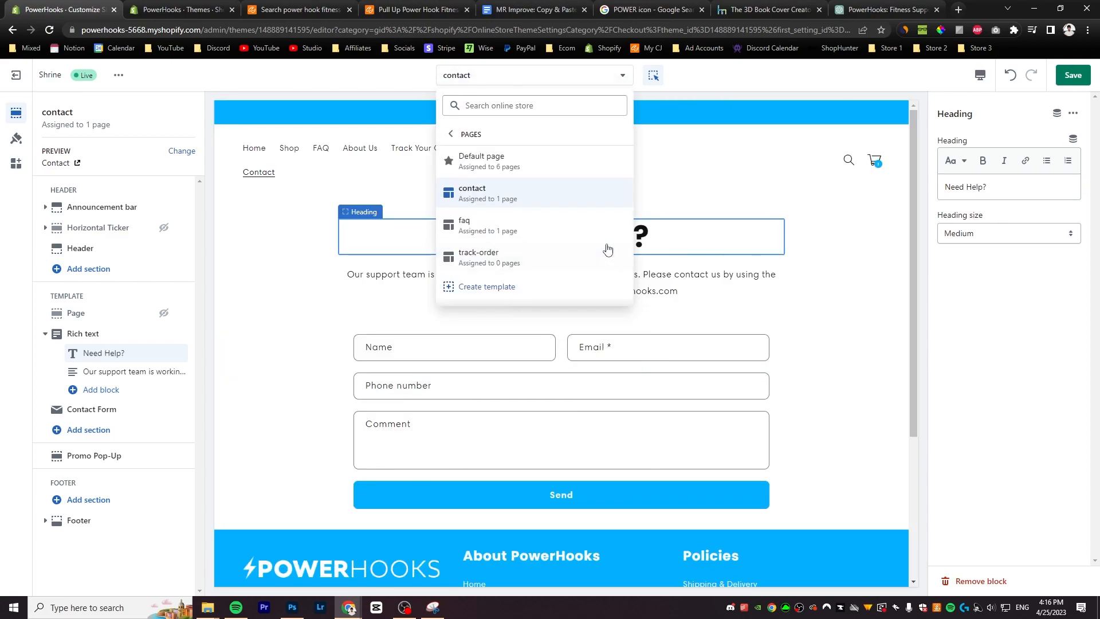
pyautogui.click(498, 232)
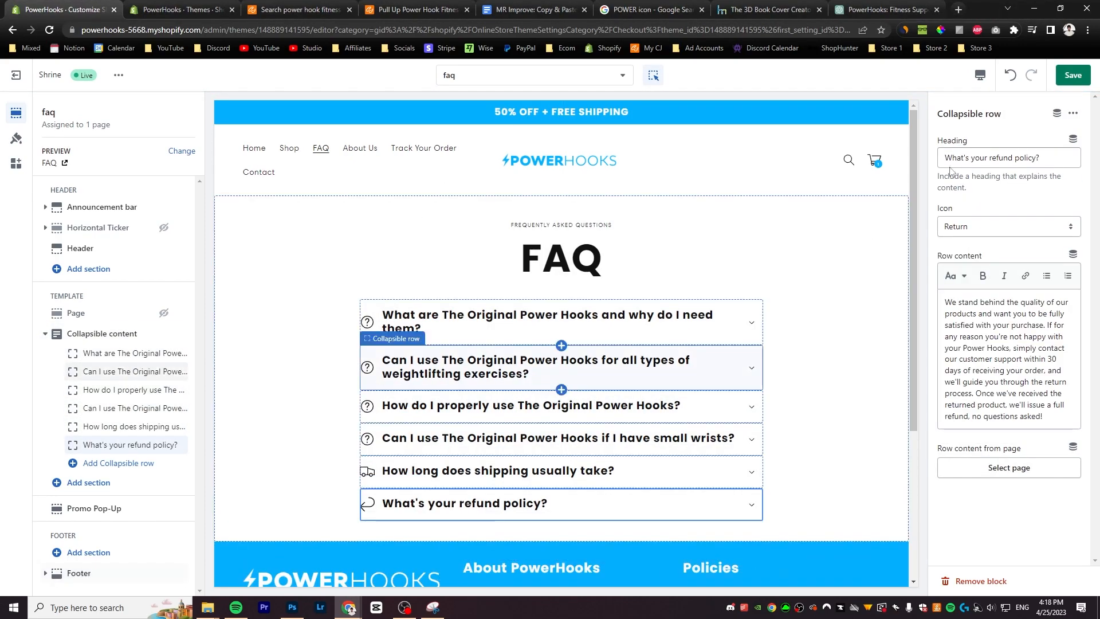
pyautogui.hotkey('ctrl', 's')
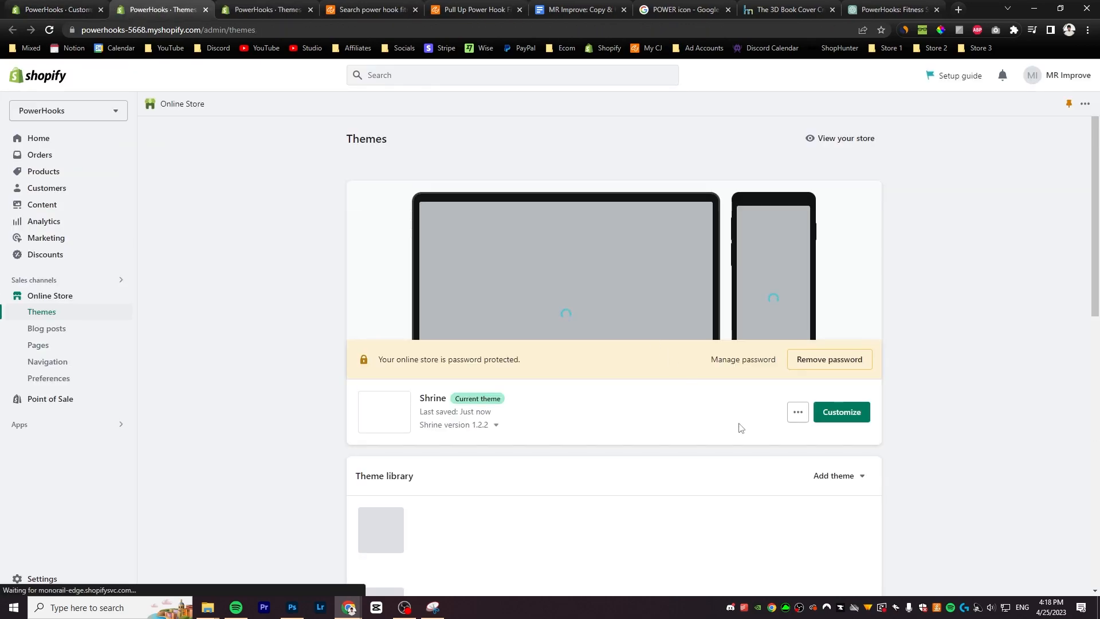
# Open the online store's home page and test the Lifetime Warranty upsell in the cart drawer
pyautogui.click(121, 296)
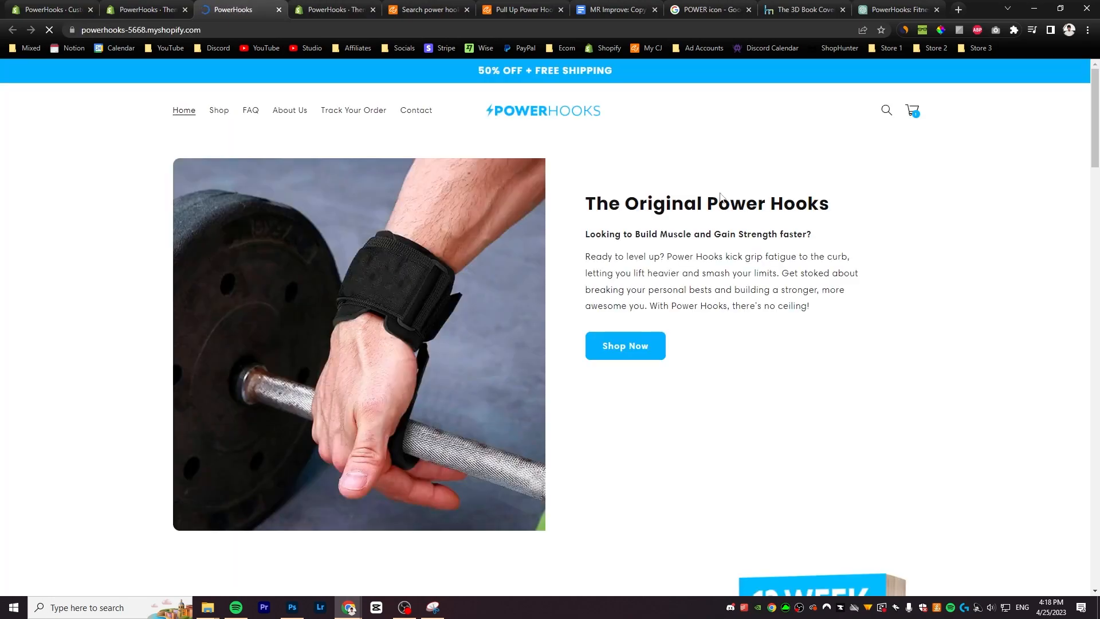
pyautogui.click(912, 111)
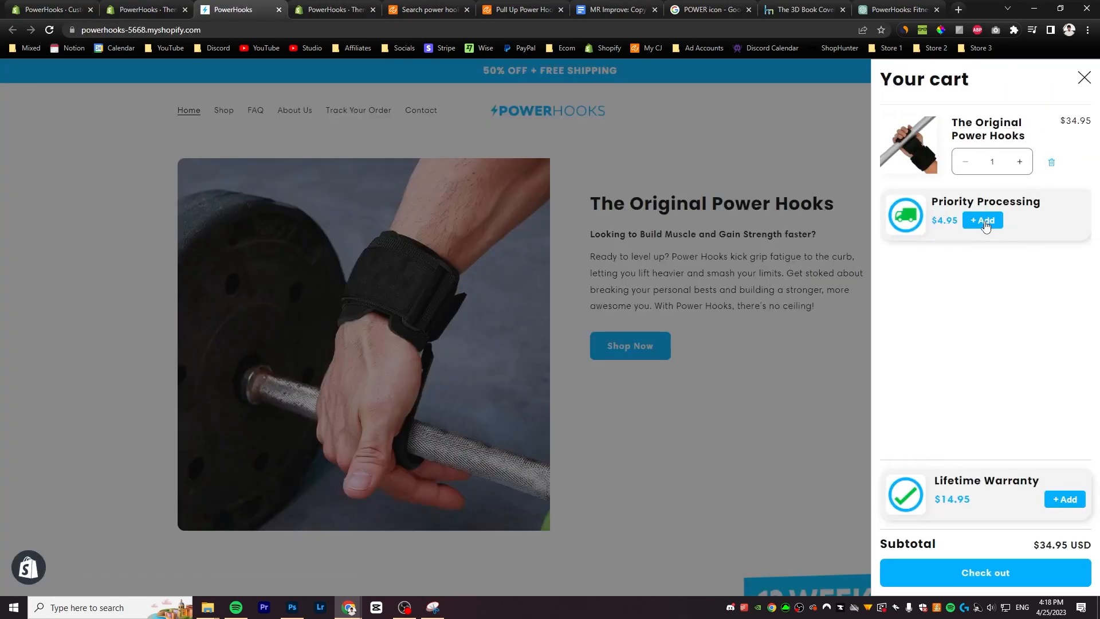
pyautogui.click(1064, 499)
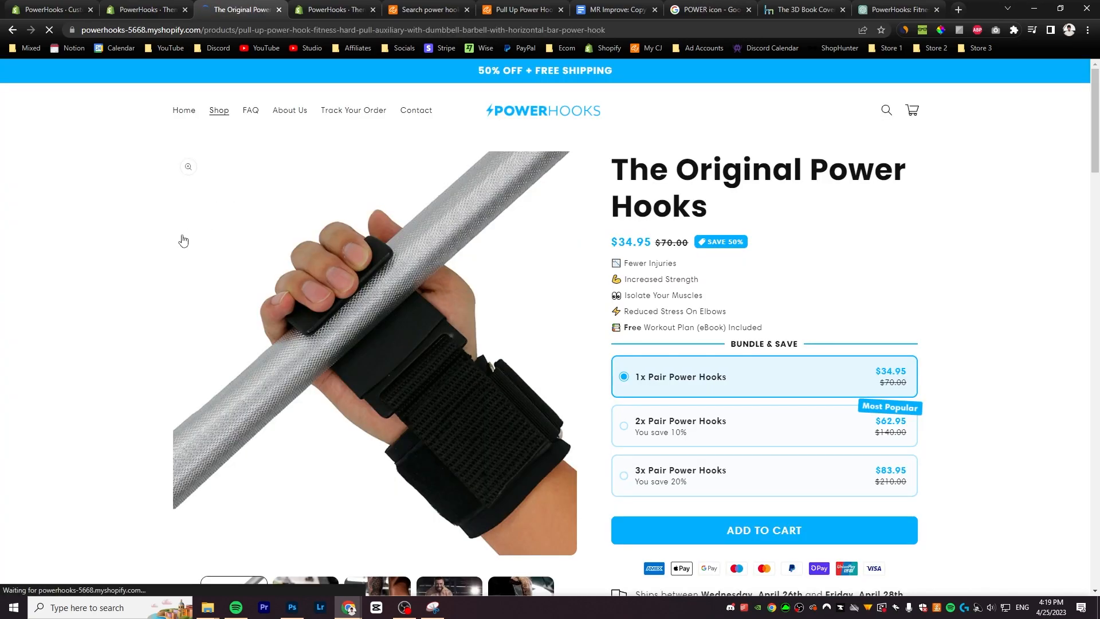
# Review the storefront's product page down to its footer, then its FAQ and About Us pages
pyautogui.scroll(-1, 852, 327)
pyautogui.click(852, 329)
pyautogui.scroll(-10, 745, 453)
pyautogui.scroll(-15, 710, 497)
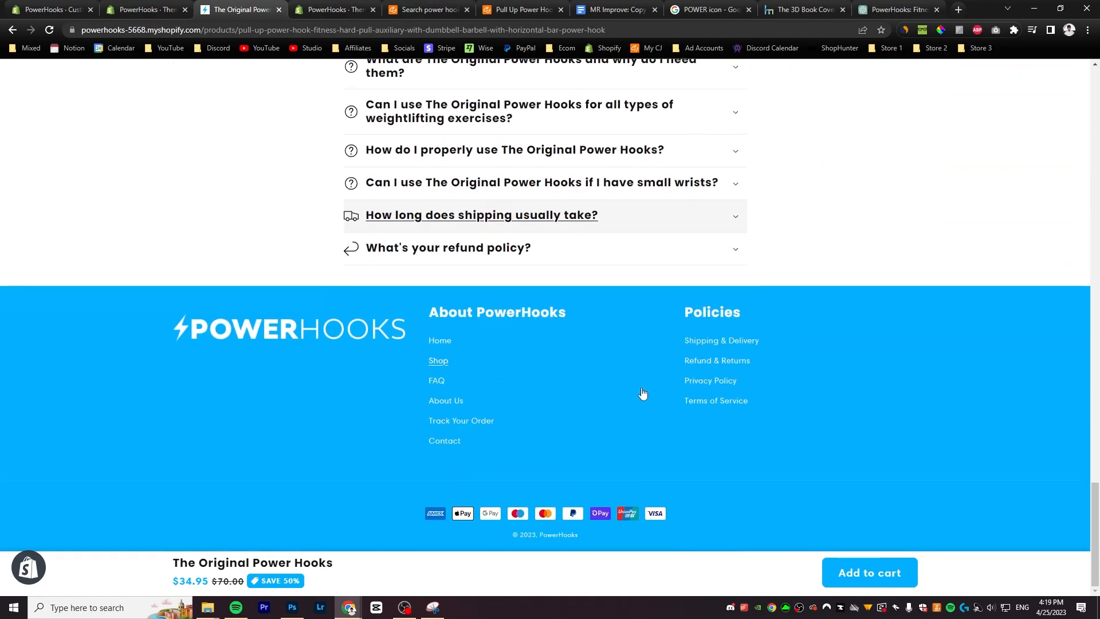
pyautogui.scroll(10, 475, 304)
pyautogui.scroll(10, 475, 304)
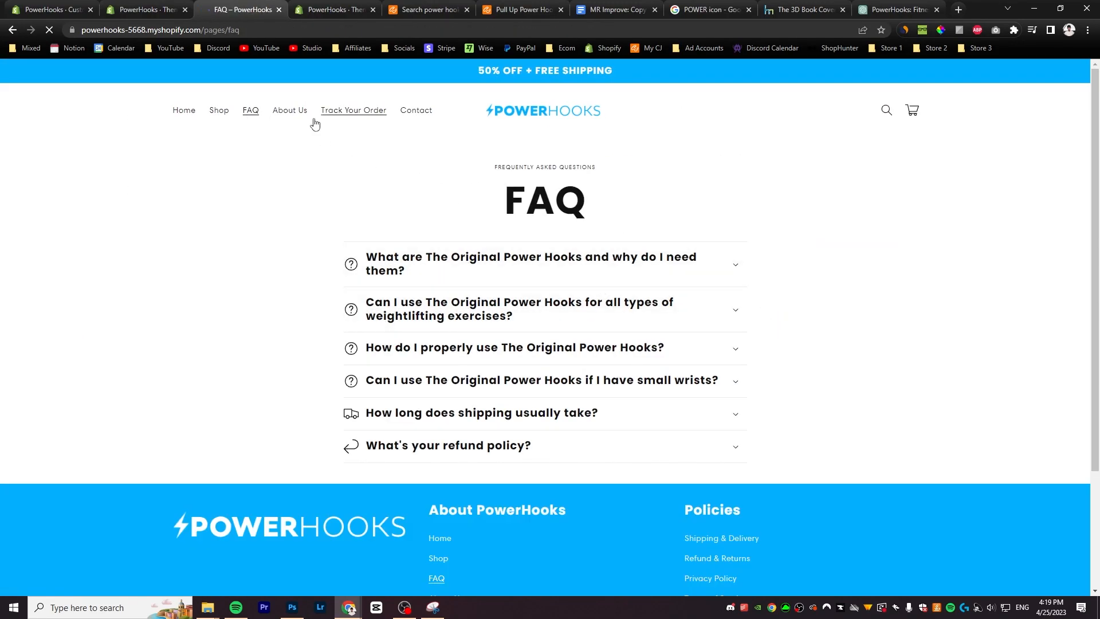
pyautogui.click(291, 111)
pyautogui.scroll(-3, 636, 336)
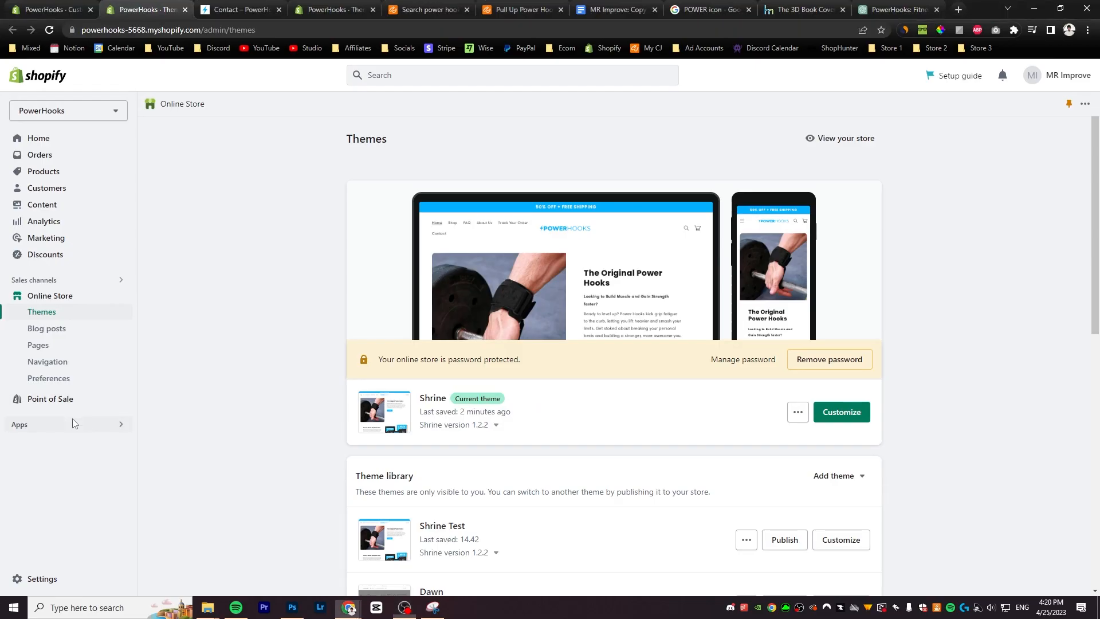
# Search the Shopify App Store for 17track and add the 17TRACK Order, PayPal Tracking app to the store
pyautogui.click(72, 424)
pyautogui.click(408, 202)
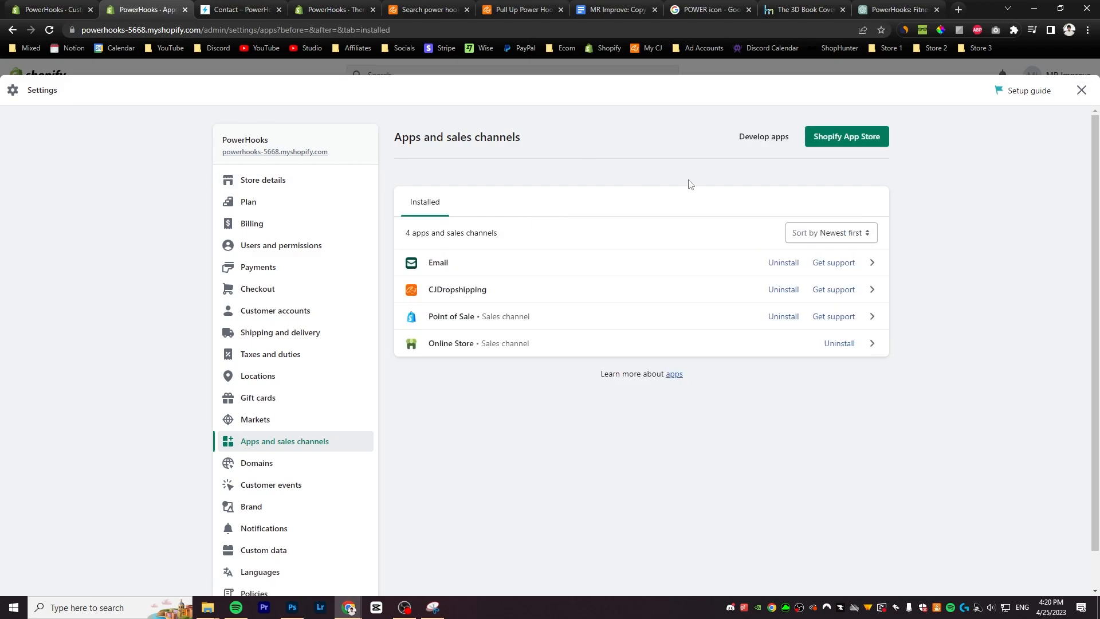
pyautogui.click(832, 144)
pyautogui.click(458, 81)
pyautogui.write('17track')
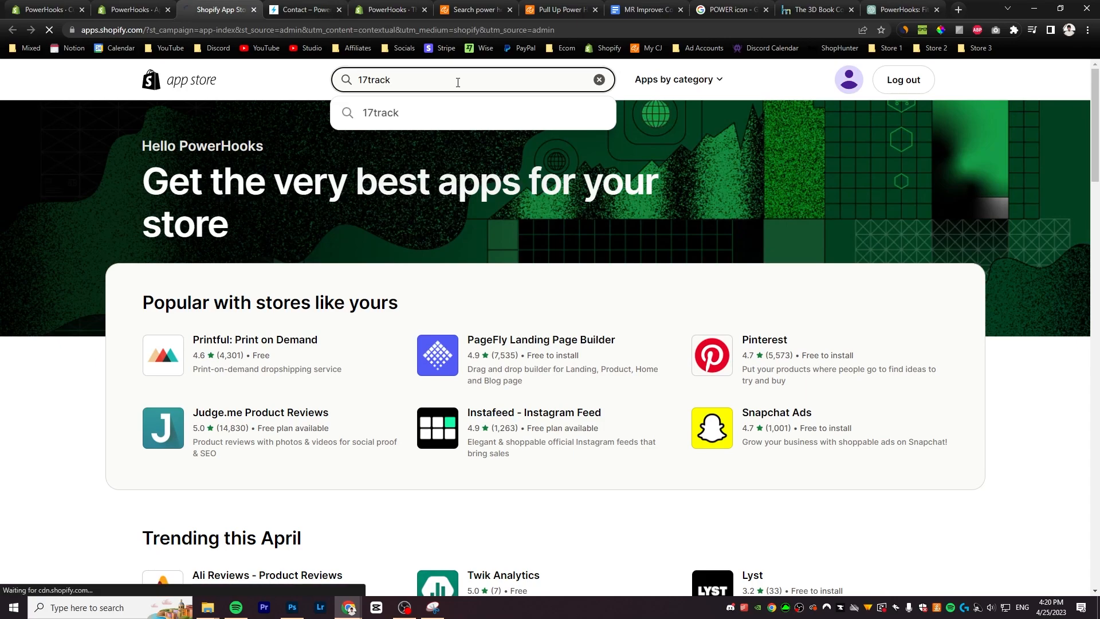
pyautogui.press('Return')
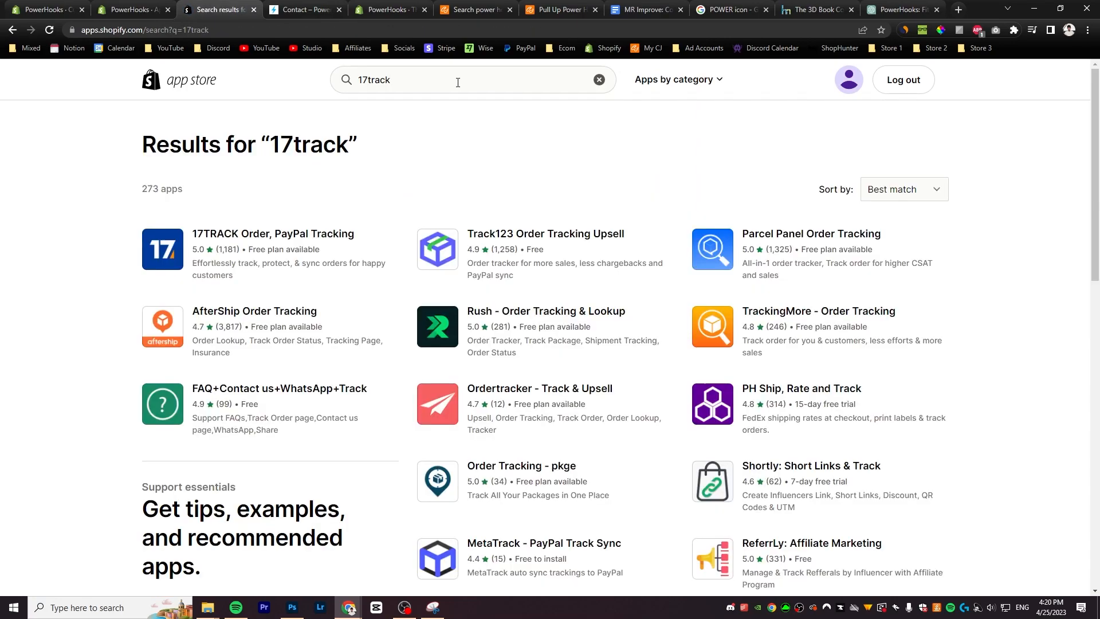
pyautogui.click(299, 234)
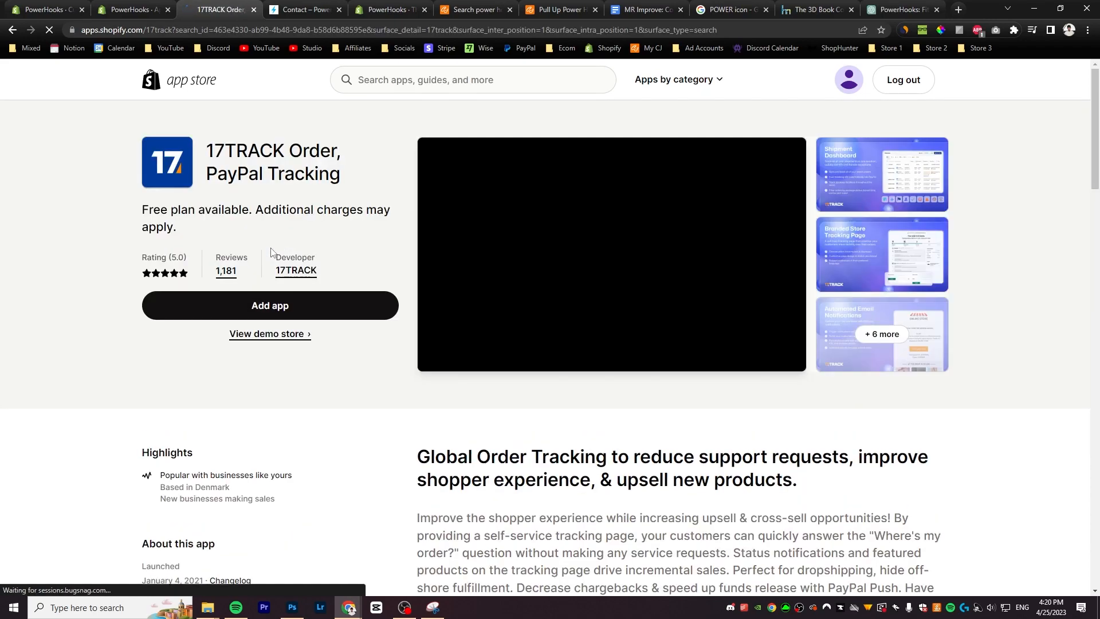
pyautogui.click(322, 318)
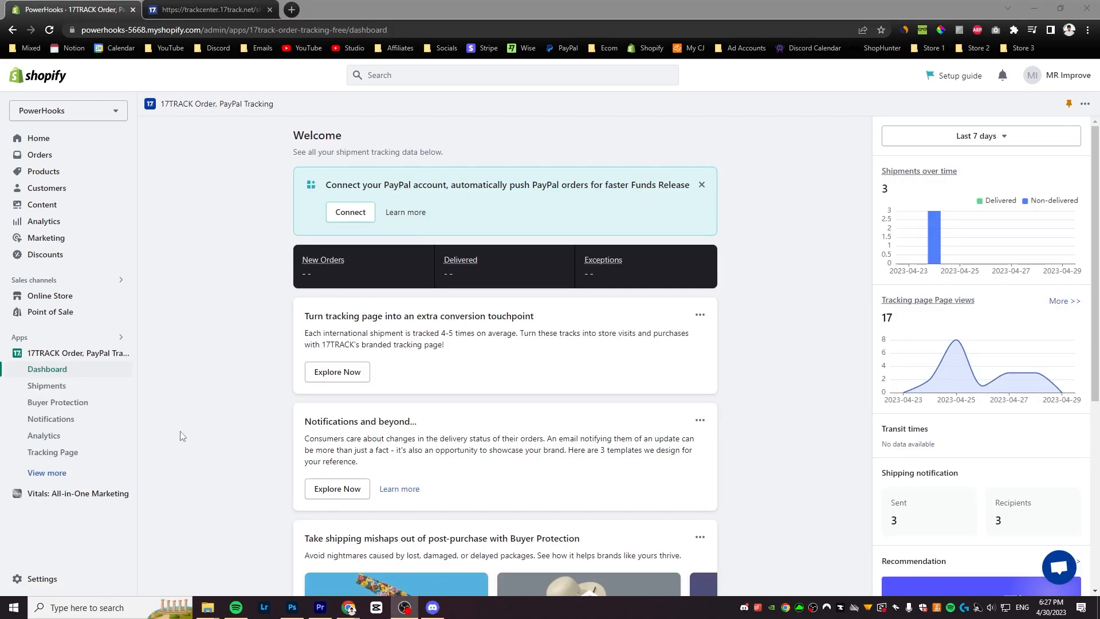
# Copy the store's tracking page URL ending in /apps/17TRACK from the 17TRACK app's Tracking Page settings
pyautogui.click(97, 453)
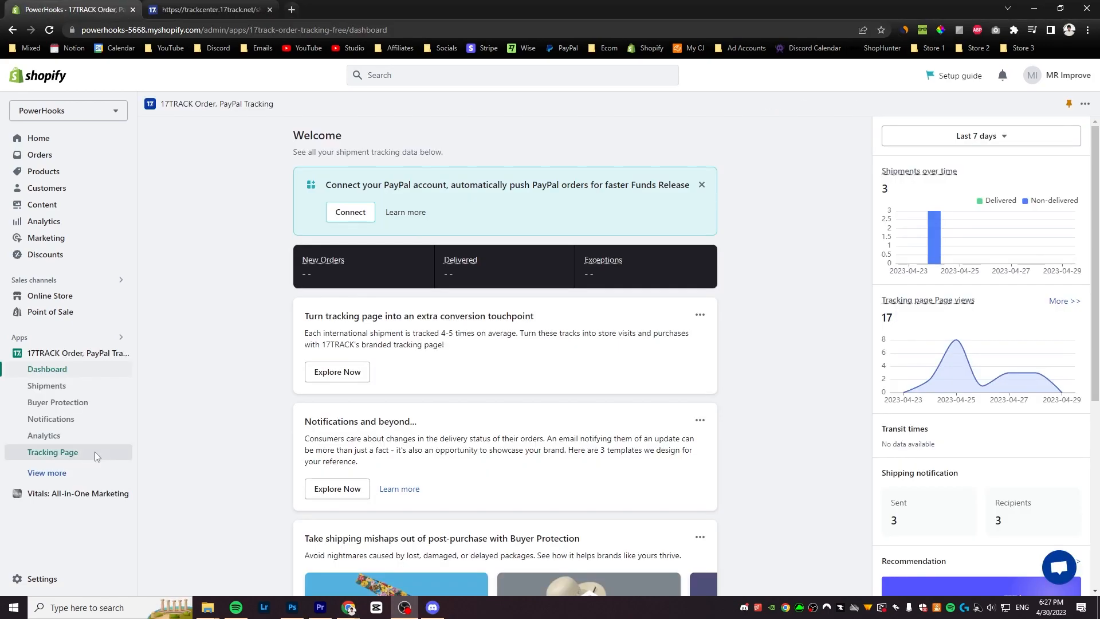
pyautogui.scroll(-3, 272, 432)
pyautogui.scroll(-2, 272, 432)
pyautogui.scroll(1, 320, 412)
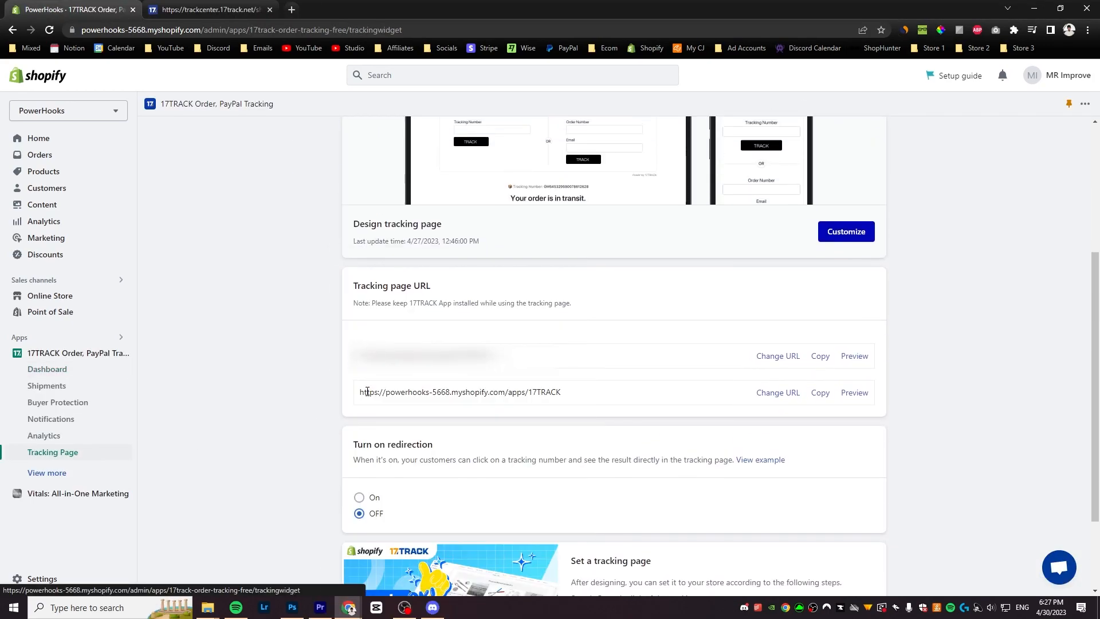
pyautogui.click(820, 393)
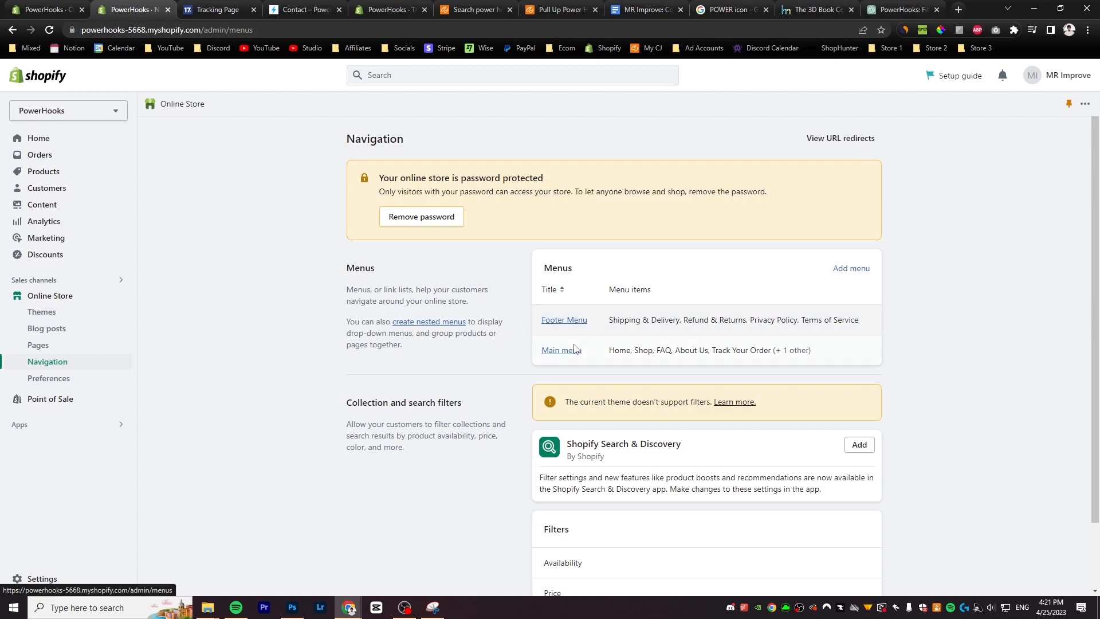
# Link the main menu's Track Your Order item to the copied 17TRACK tracking page URL
pyautogui.click(568, 351)
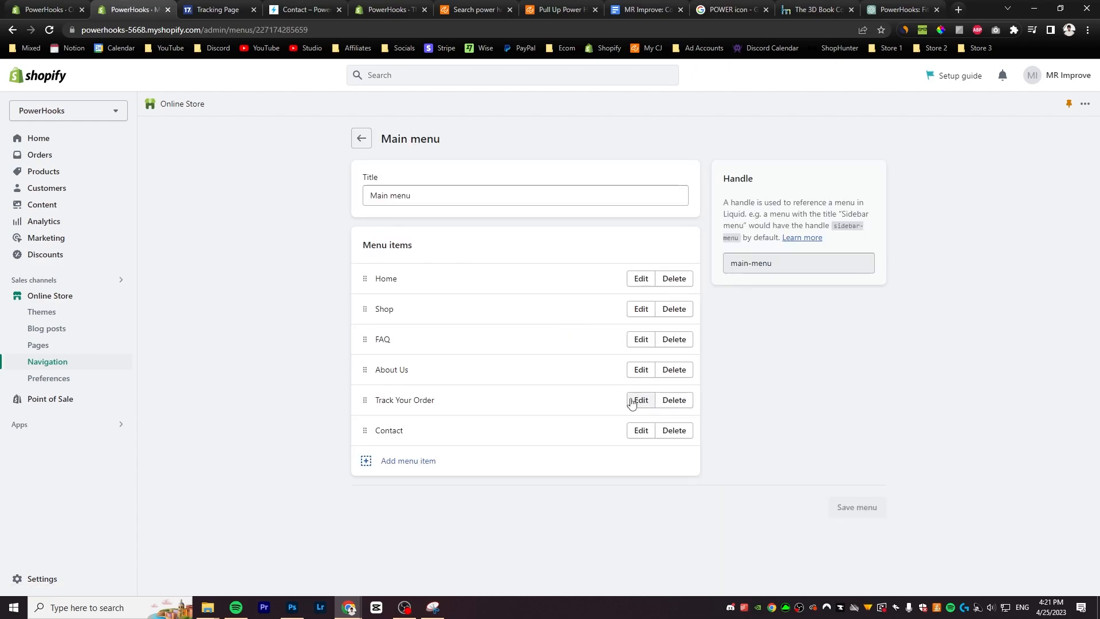
pyautogui.click(632, 400)
pyautogui.click(972, 202)
pyautogui.hotkey('ctrl', 'v')
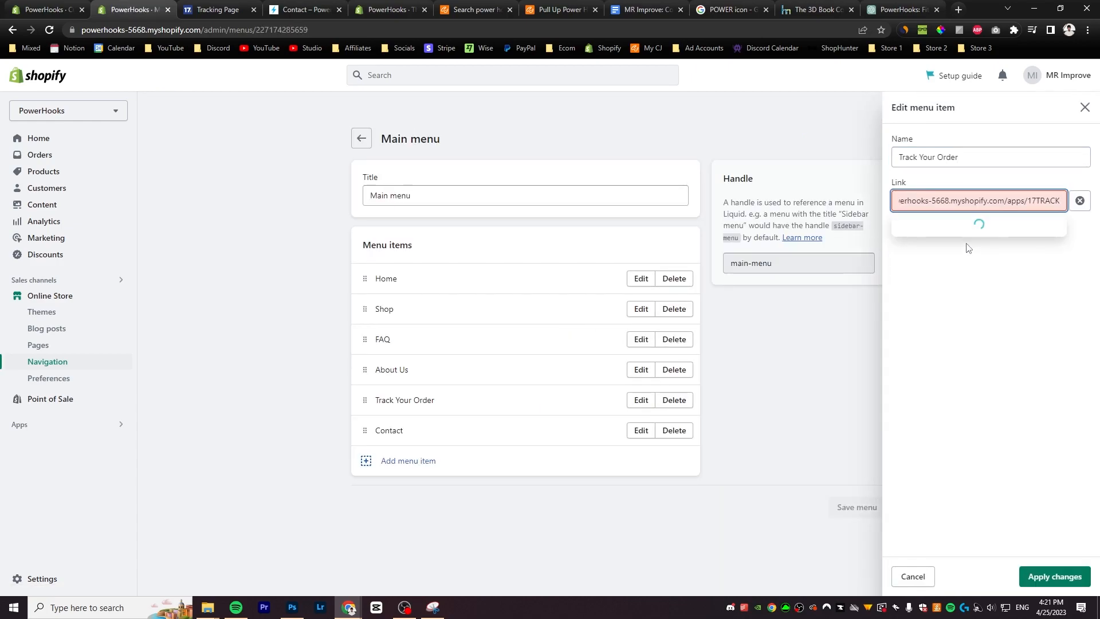
pyautogui.click(913, 229)
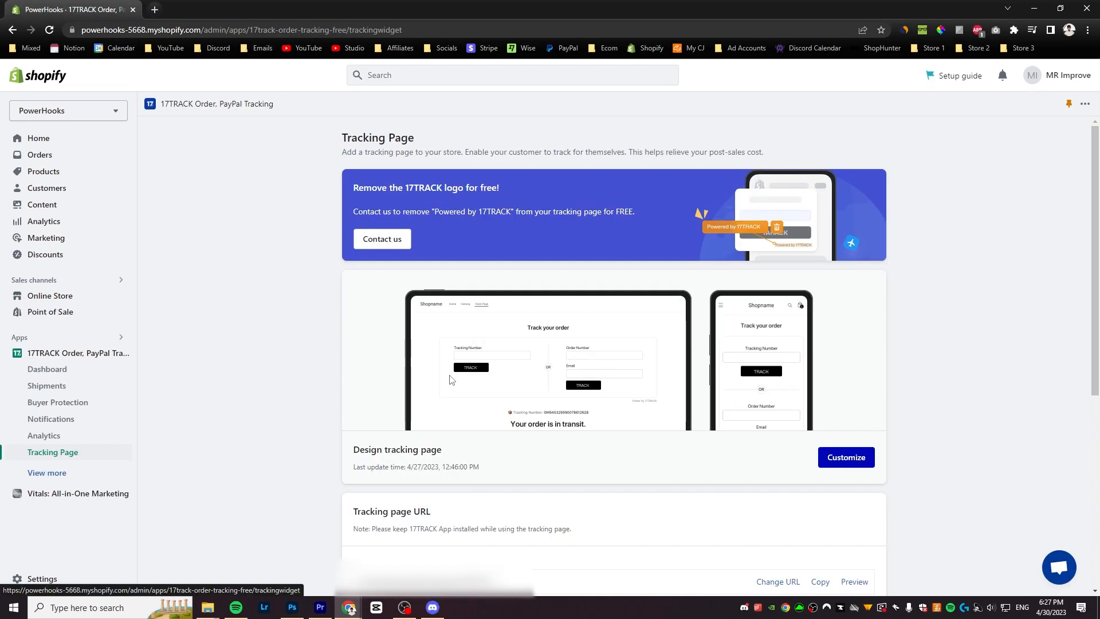
# Open the 17TRACK tracking page design for customizing and examine its In transit preview
pyautogui.click(848, 461)
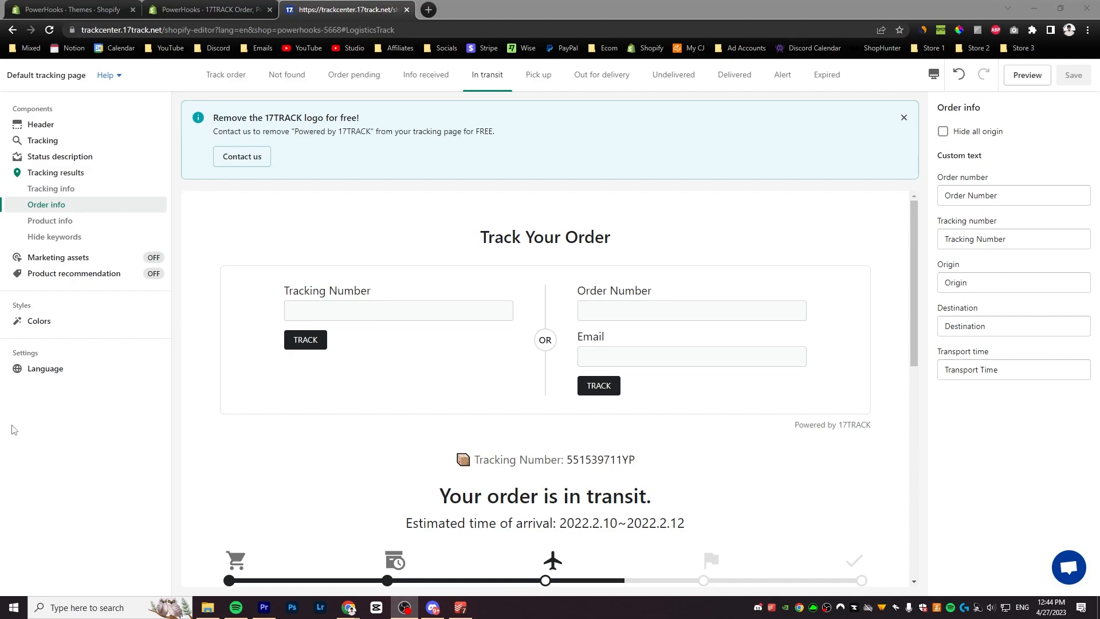
pyautogui.scroll(-6, 482, 249)
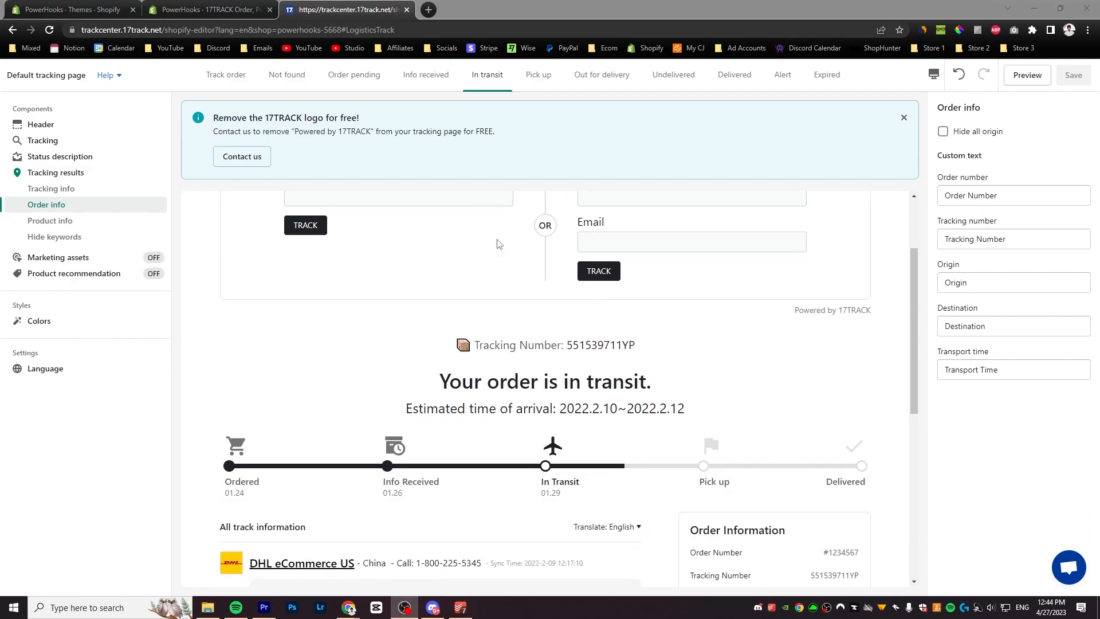
pyautogui.scroll(-3, 491, 245)
pyautogui.scroll(9, 491, 246)
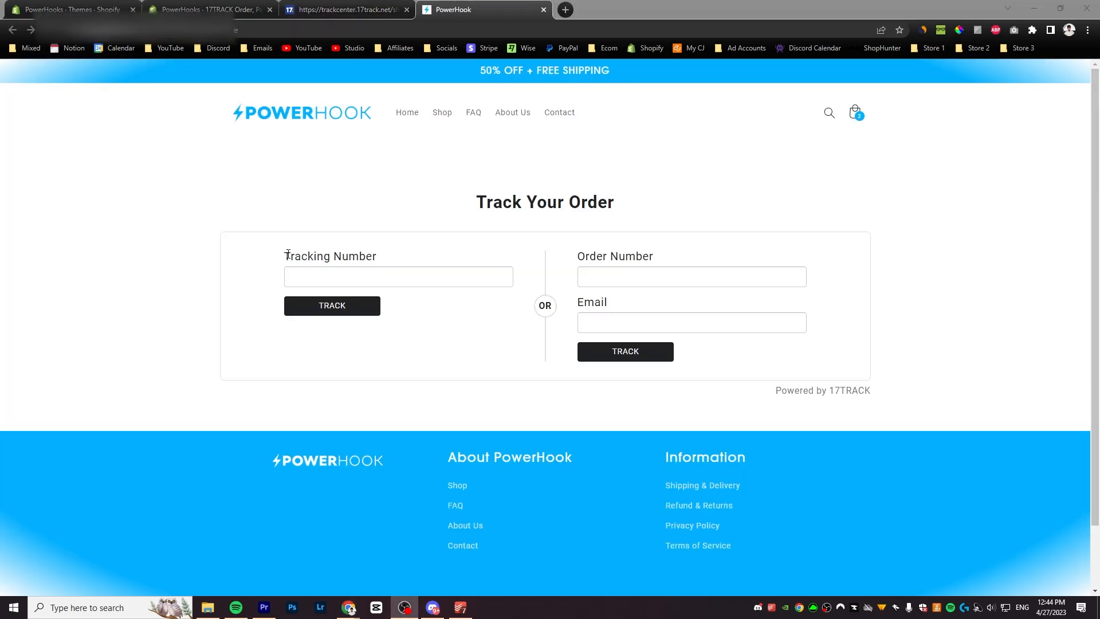
# Look up a shipment by its tracking number on the storefront's Track Your Order page
pyautogui.moveTo(286, 255); pyautogui.dragTo(388, 254)
pyautogui.click(388, 253)
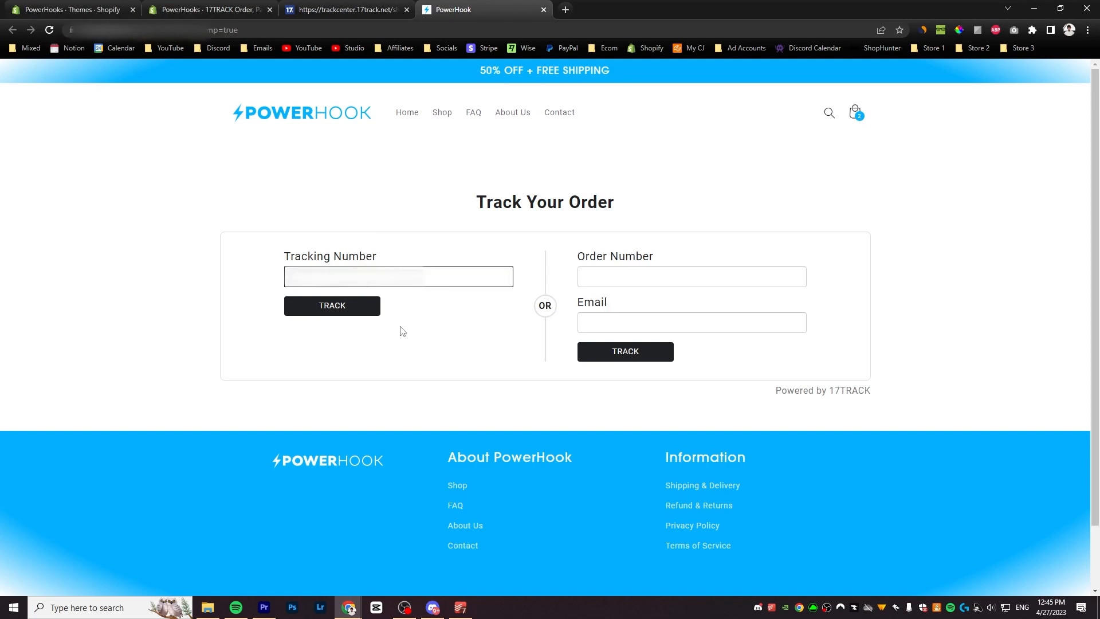
pyautogui.click(364, 309)
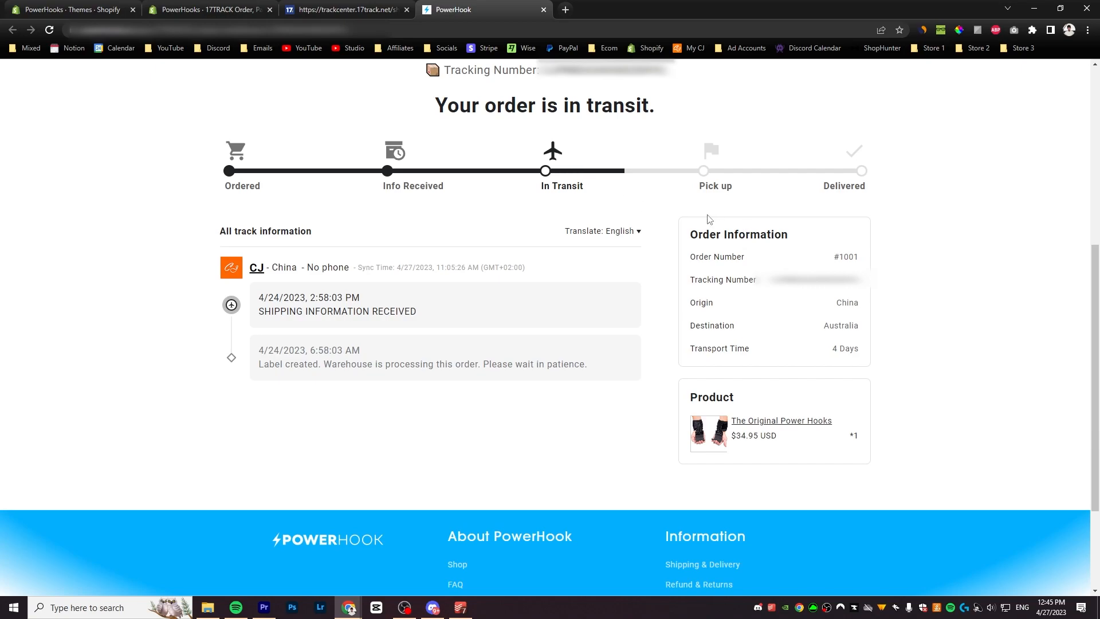
# Examine the tracked shipment's order information and origin, and check where the CJ carrier link leads
pyautogui.moveTo(692, 238); pyautogui.dragTo(835, 253)
pyautogui.click(823, 285)
pyautogui.moveTo(692, 299); pyautogui.dragTo(714, 300)
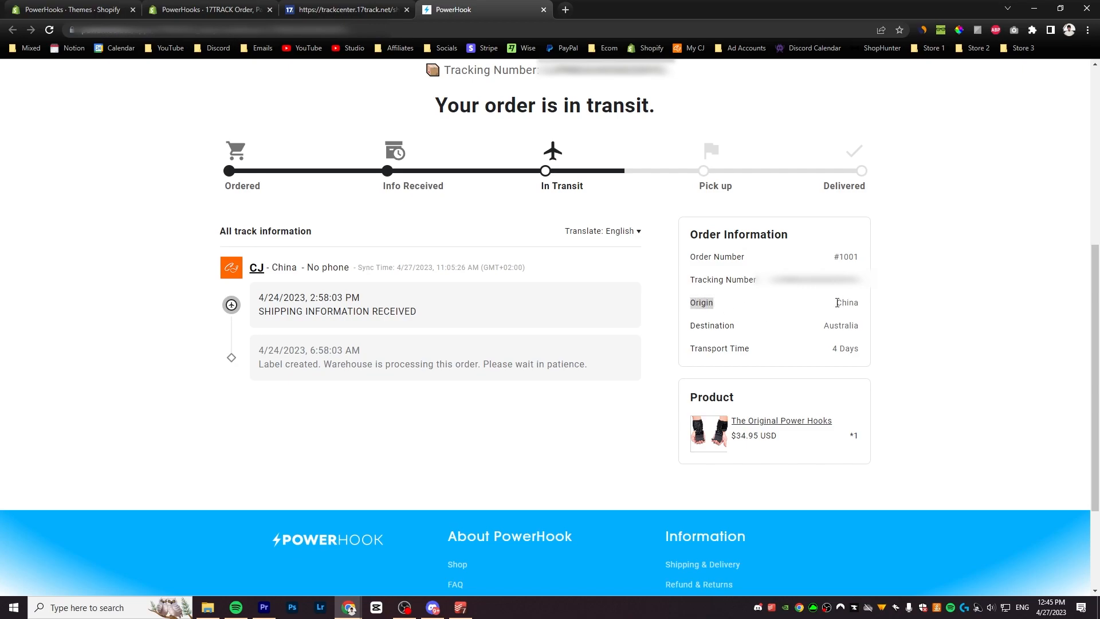
pyautogui.moveTo(837, 303); pyautogui.dragTo(886, 310)
pyautogui.click(862, 308)
pyautogui.click(257, 269)
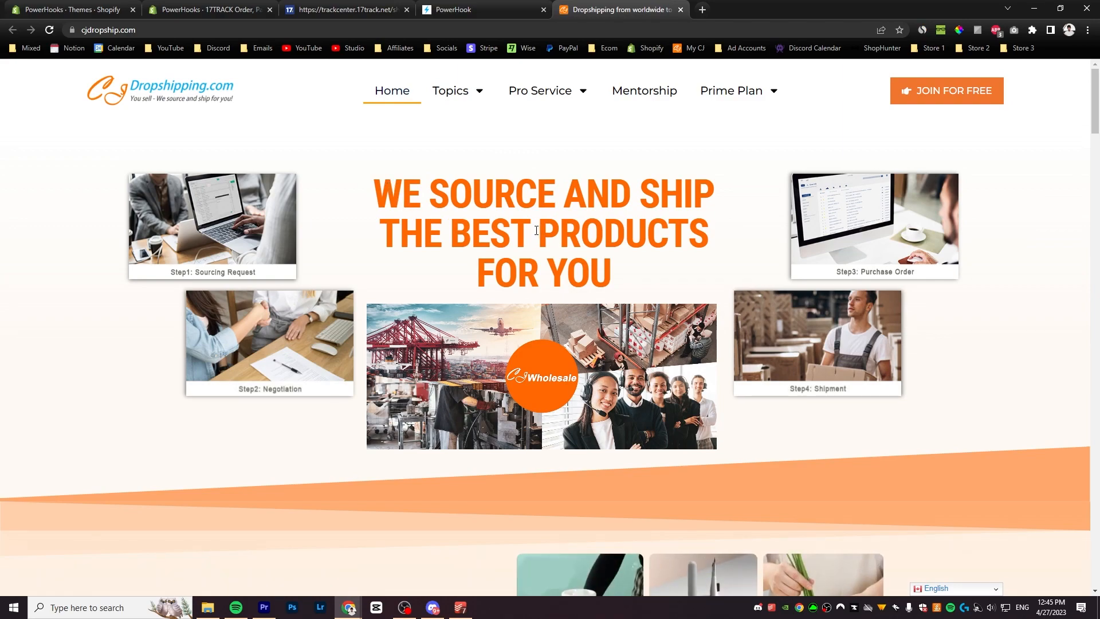
pyautogui.hotkey('ctrl', 'w')
# In the tracking page editor, hide the carrier info and all origin details from the tracking results
pyautogui.click(363, 11)
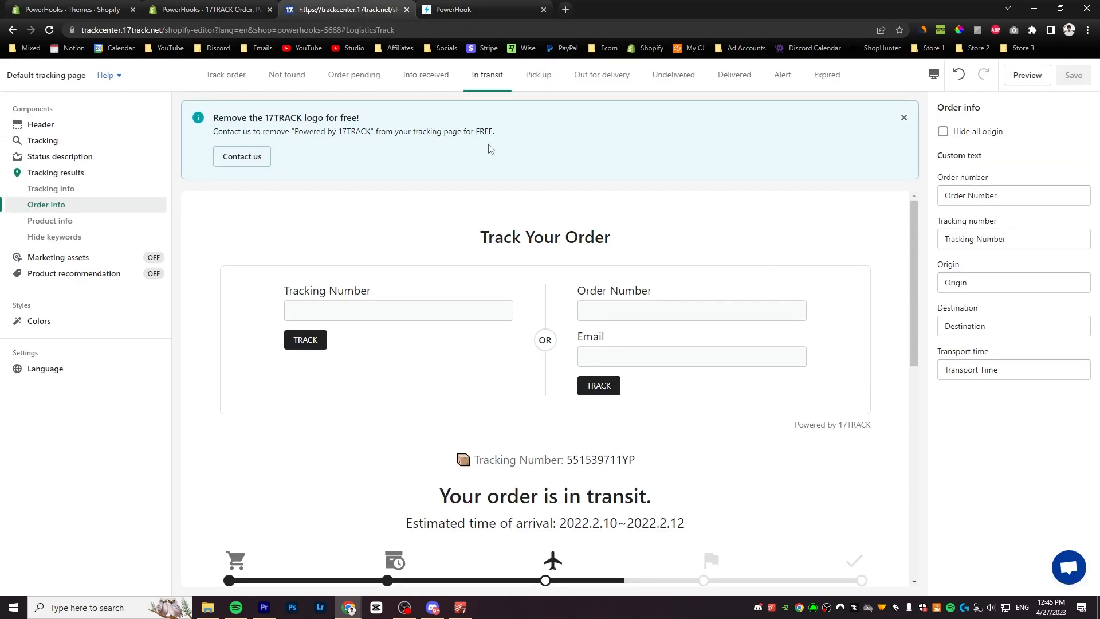
pyautogui.click(71, 188)
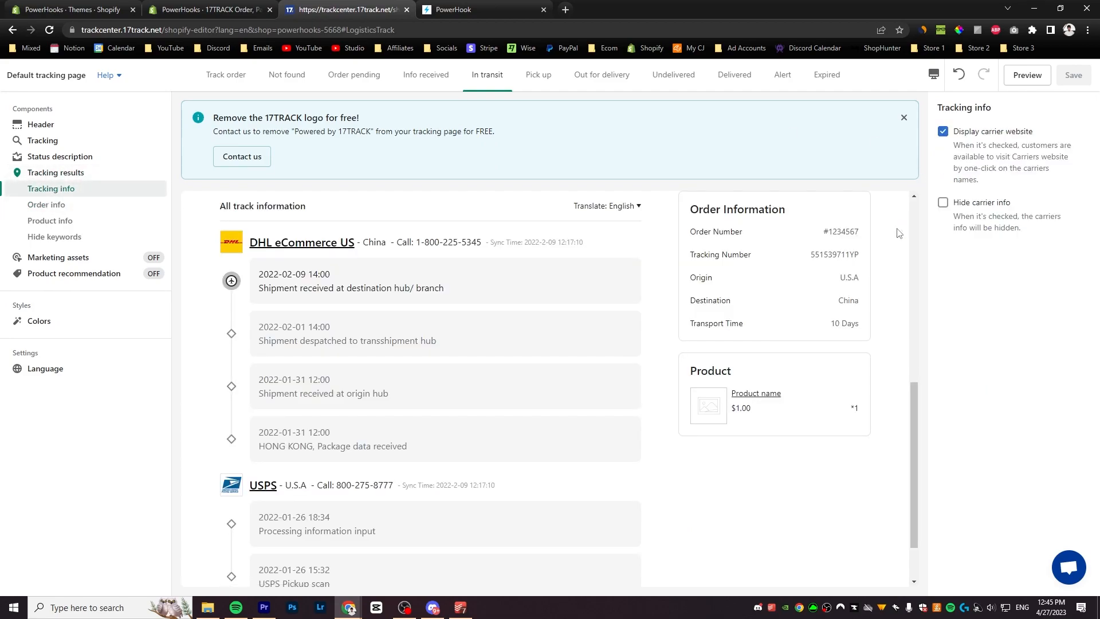
pyautogui.click(943, 203)
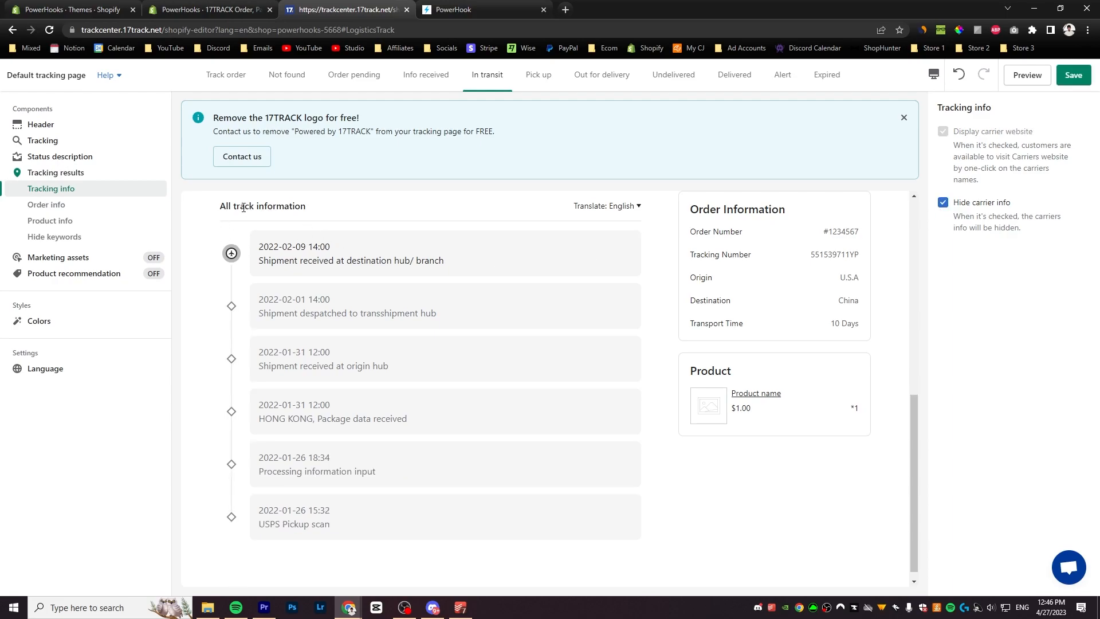
pyautogui.click(82, 211)
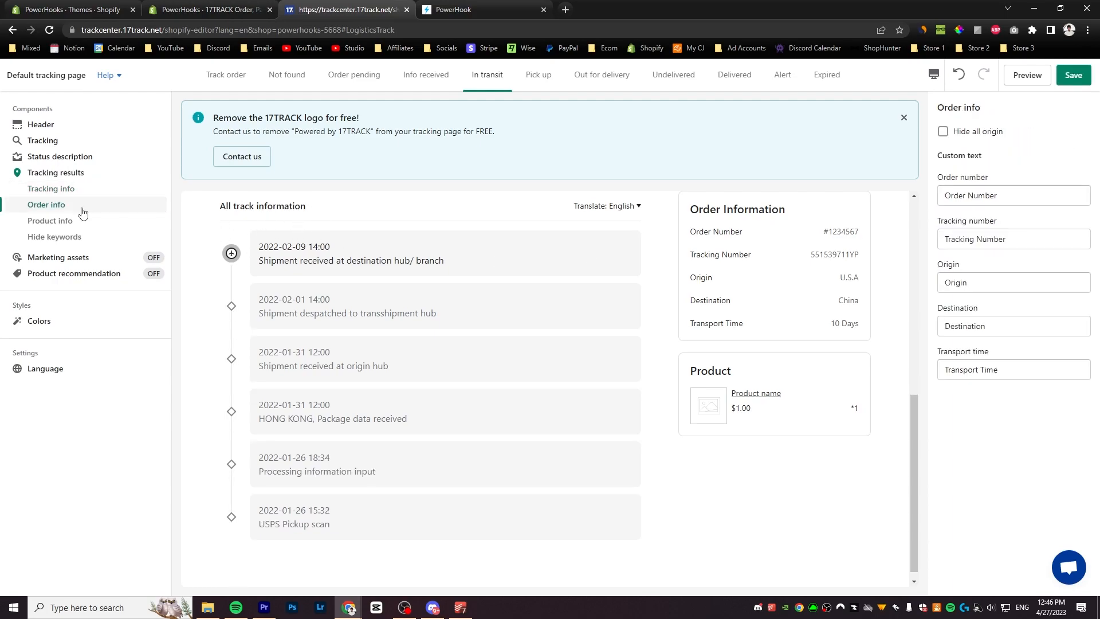
pyautogui.click(943, 133)
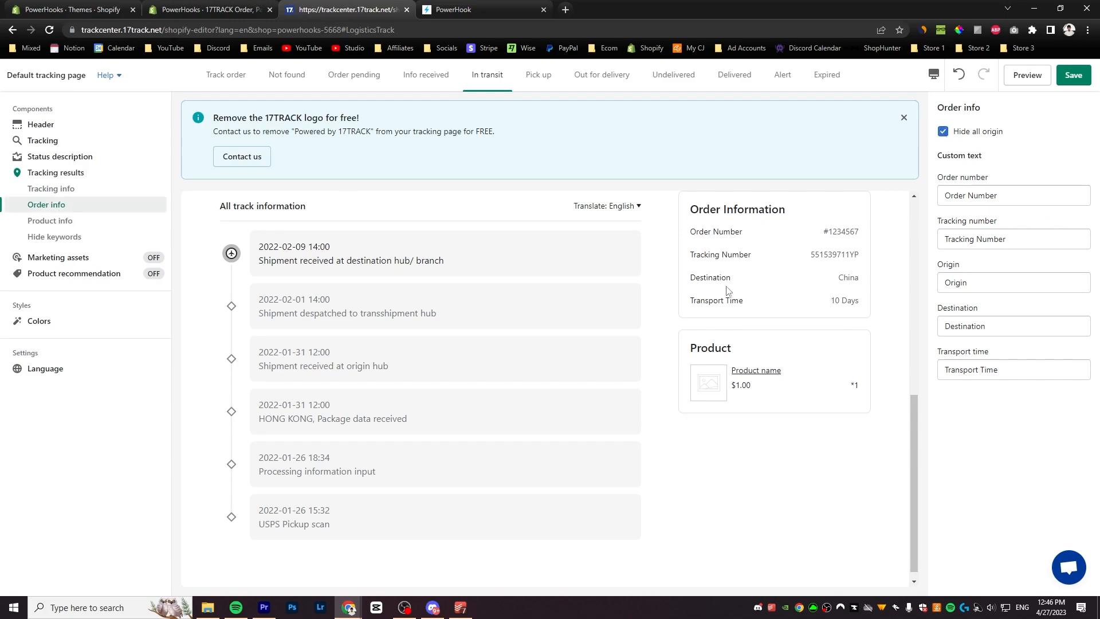
# Set the tracking page's solid button label color to #03B0FF and save the design
pyautogui.click(74, 326)
pyautogui.click(983, 277)
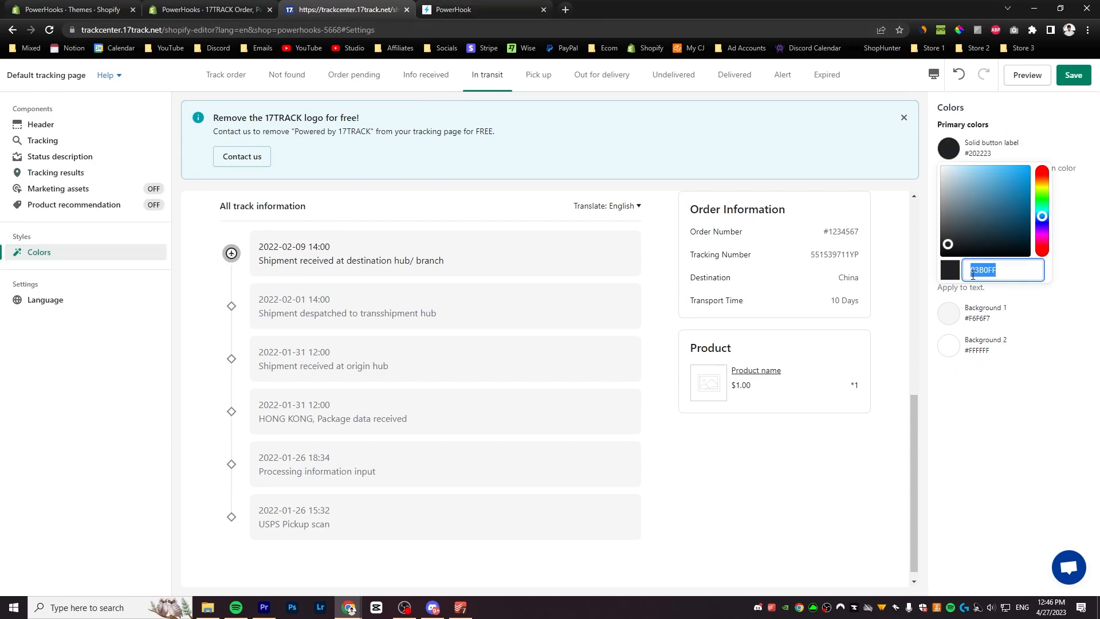
pyautogui.click(986, 386)
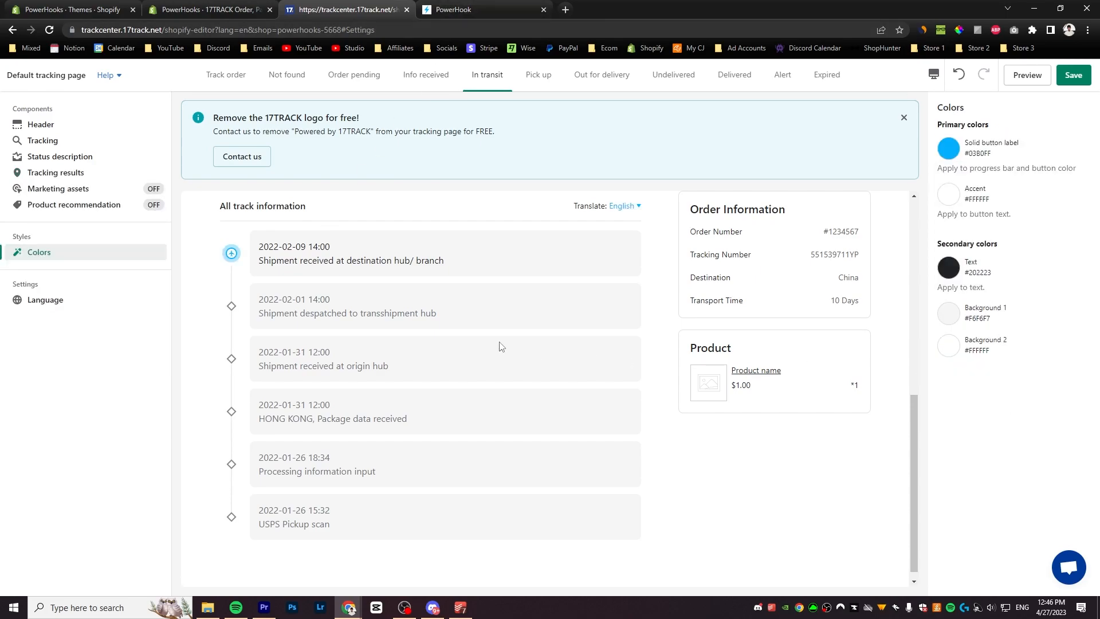
pyautogui.scroll(4, 500, 346)
pyautogui.scroll(2, 687, 378)
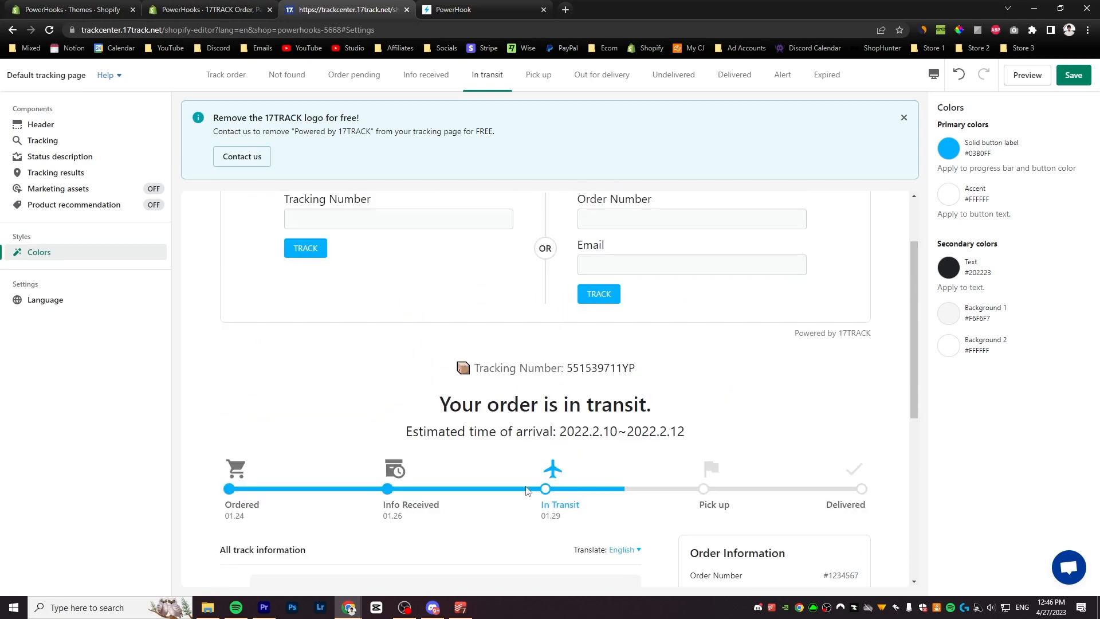
pyautogui.scroll(2, 562, 352)
pyautogui.click(1072, 75)
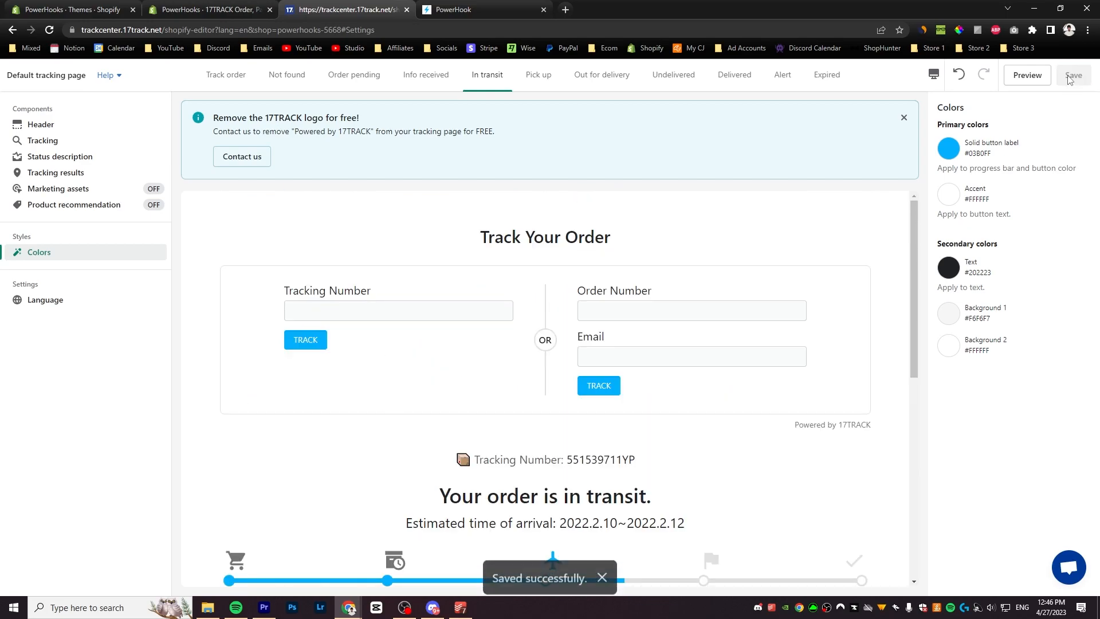
# Preview the saved tracking page, look up a shipment by its tracking number, and examine its progress and order information
pyautogui.click(1031, 77)
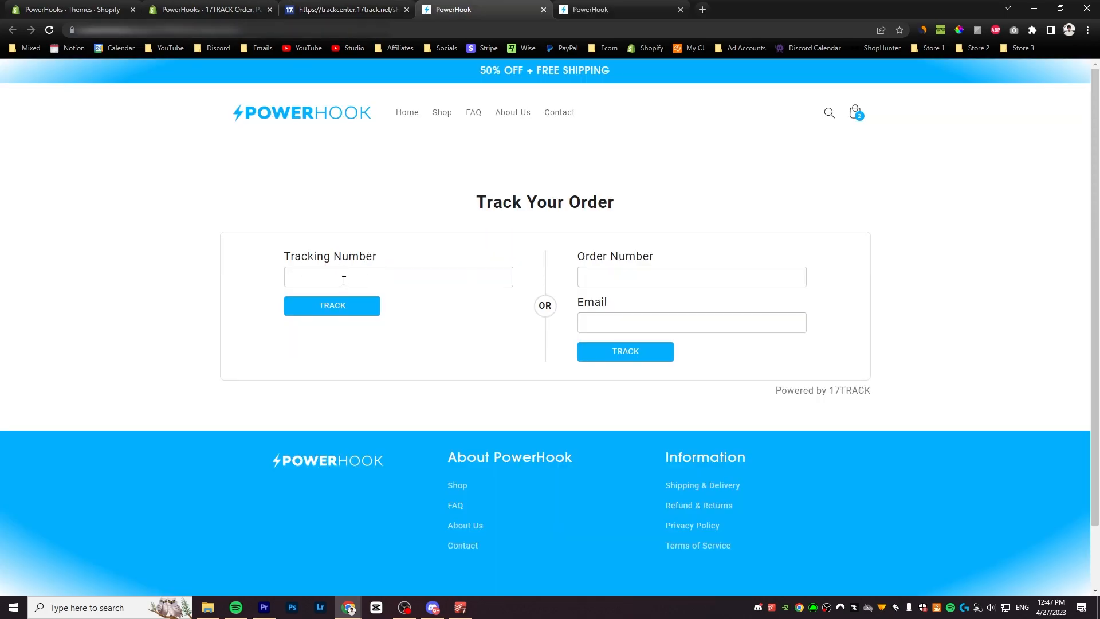
pyautogui.click(344, 281)
pyautogui.hotkey('ctrl', 'v')
pyautogui.click(373, 314)
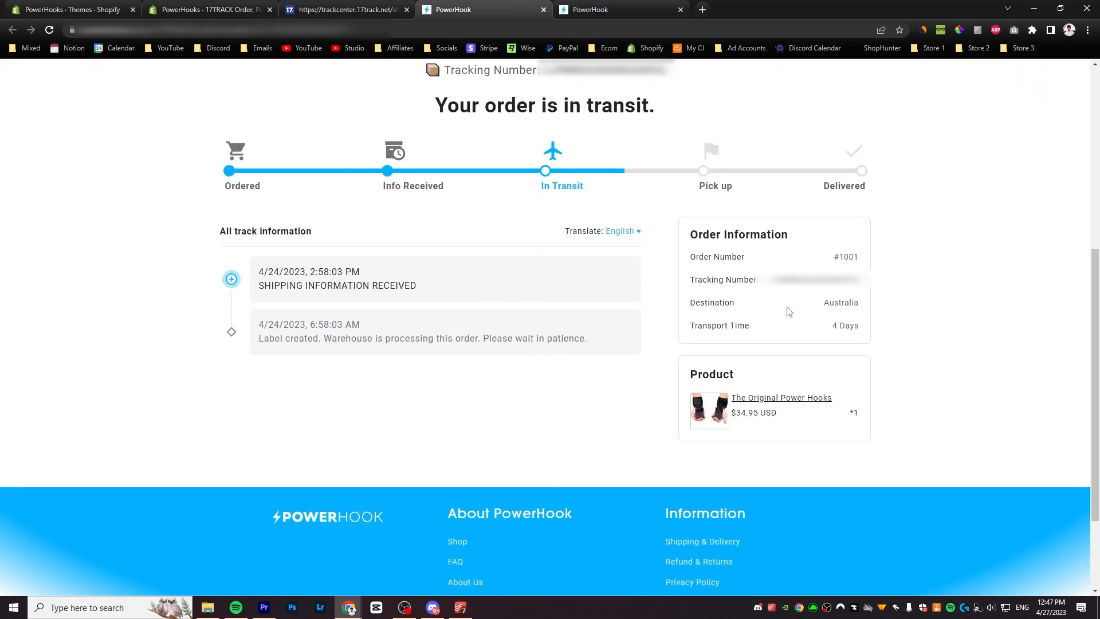
pyautogui.scroll(5, 796, 313)
pyautogui.moveTo(774, 394); pyautogui.dragTo(887, 399)
pyautogui.click(888, 399)
pyautogui.hotkey('ctrl', 'shift', 'Tab')
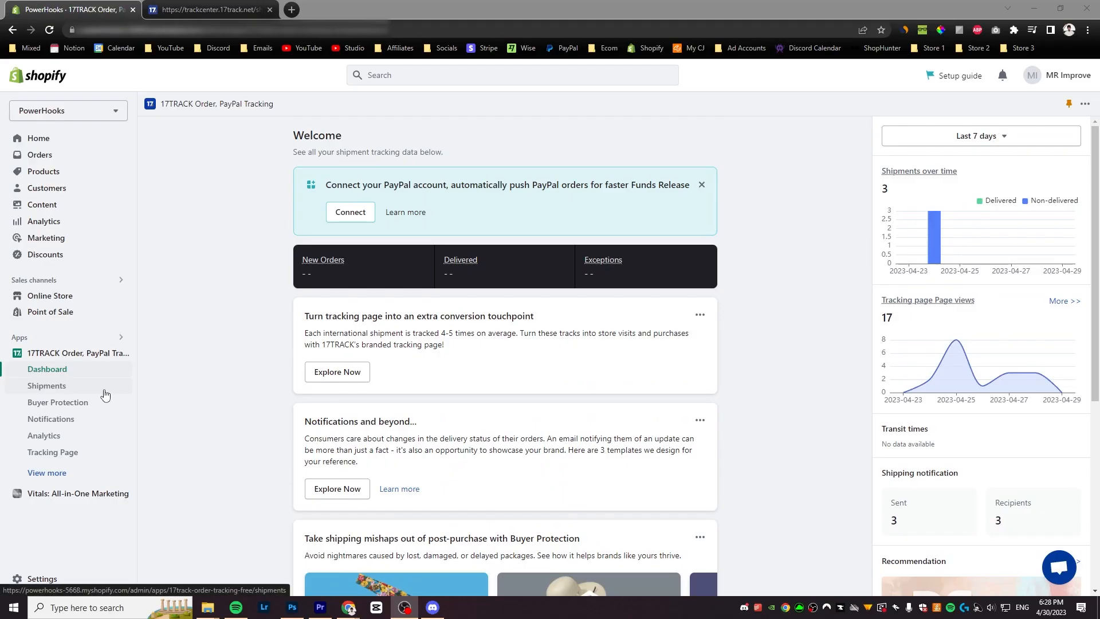
# Look through the 17TRACK app's shipments, buyer protection, billing and recommendation pages
pyautogui.click(46, 385)
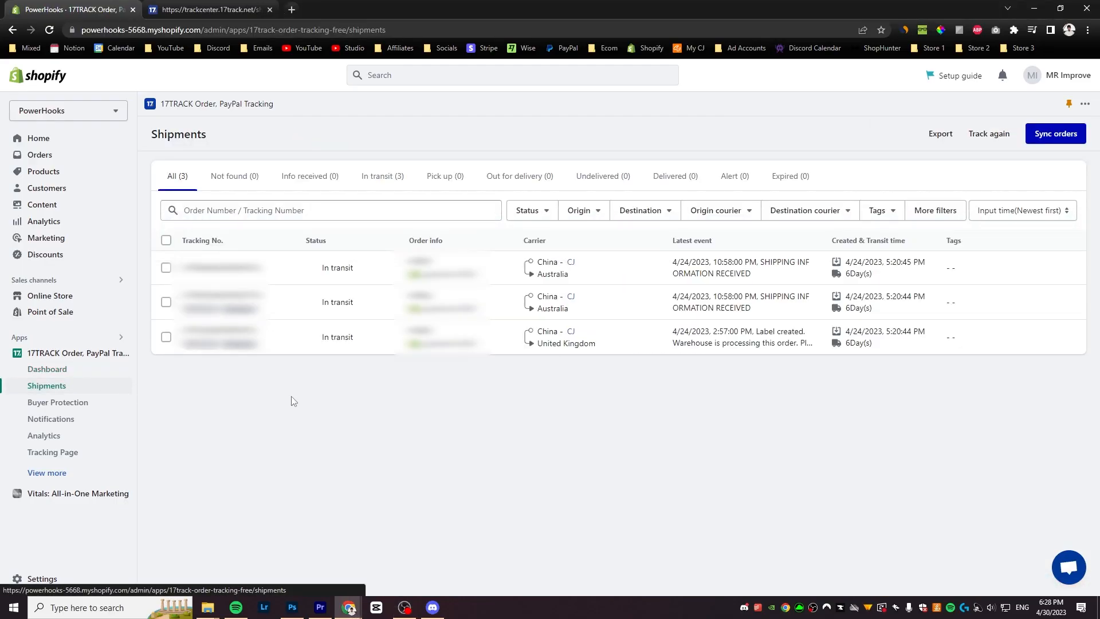
pyautogui.click(58, 403)
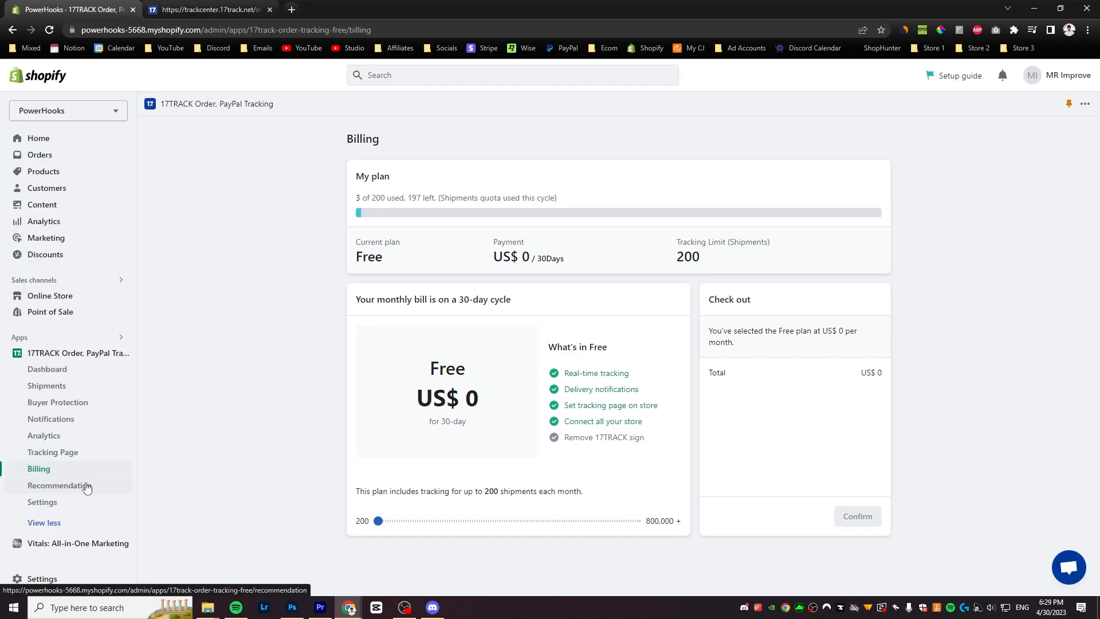
pyautogui.click(88, 487)
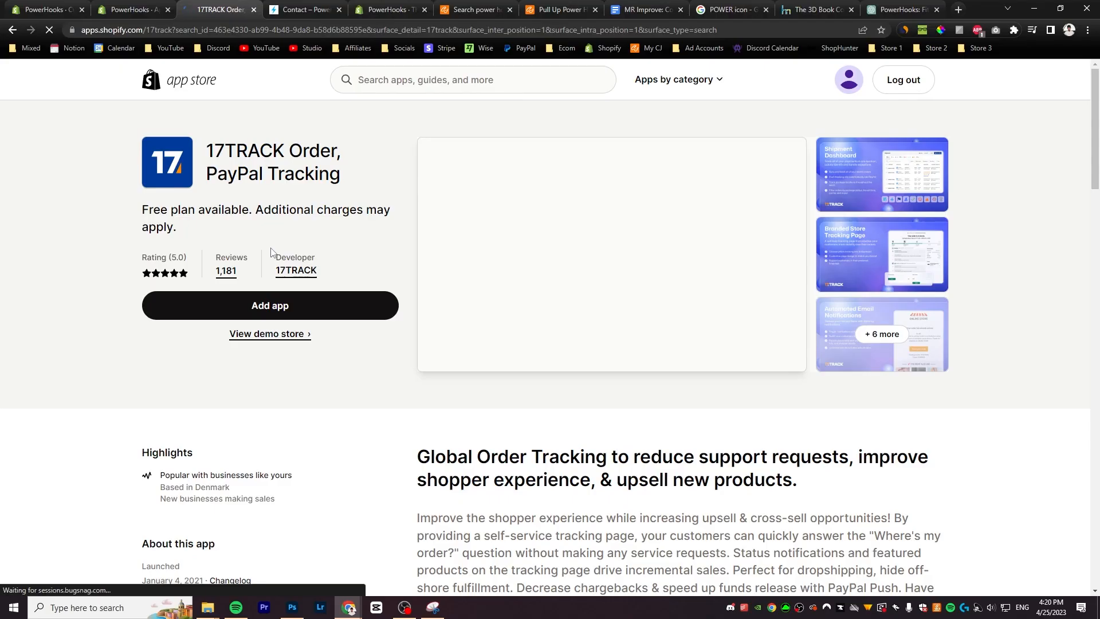
# Open the Vitals: All-in-One Marketing listing in the App Store, check its trial offer, and add the app to the store
pyautogui.click(607, 243)
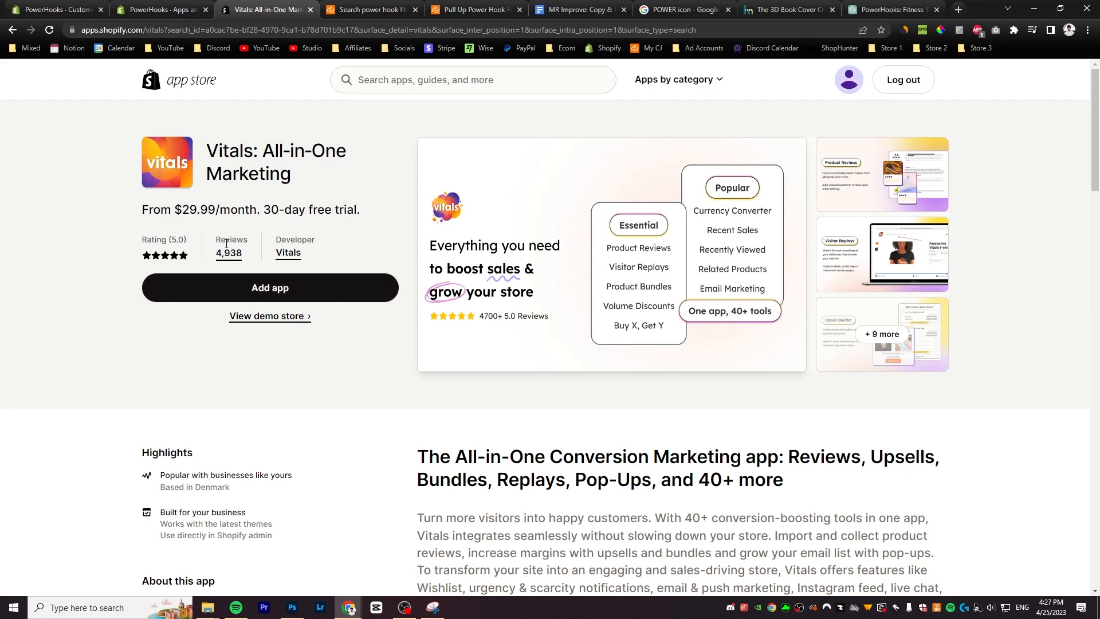
pyautogui.moveTo(275, 211); pyautogui.dragTo(361, 211)
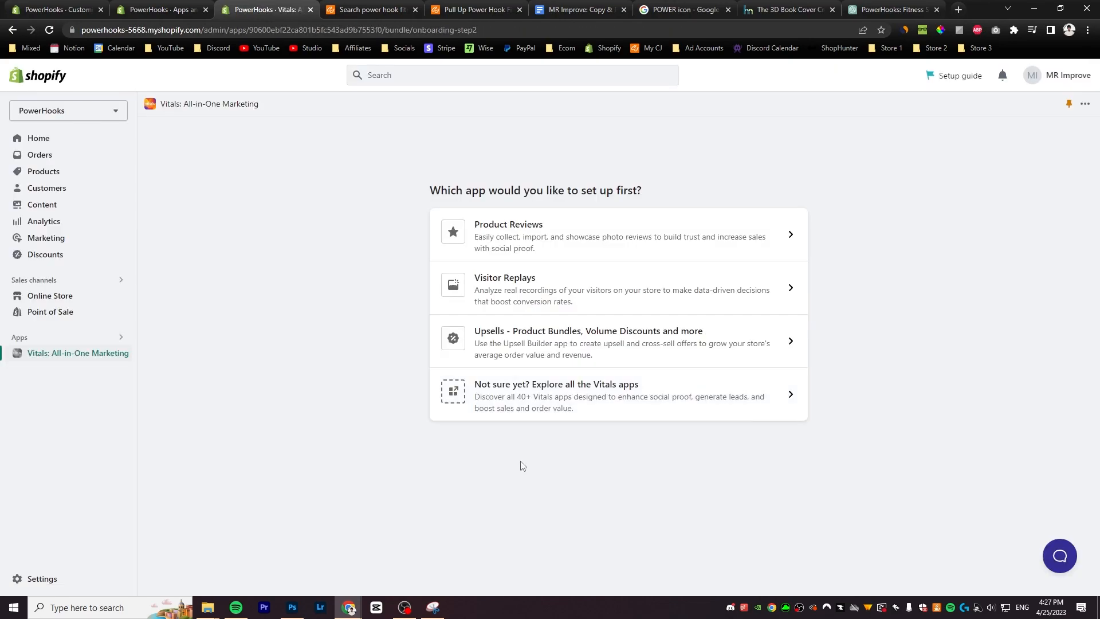
# Set up and enable the Visitor Replays app, and turn on the Vitals app embed in the live Shrine theme
pyautogui.click(554, 280)
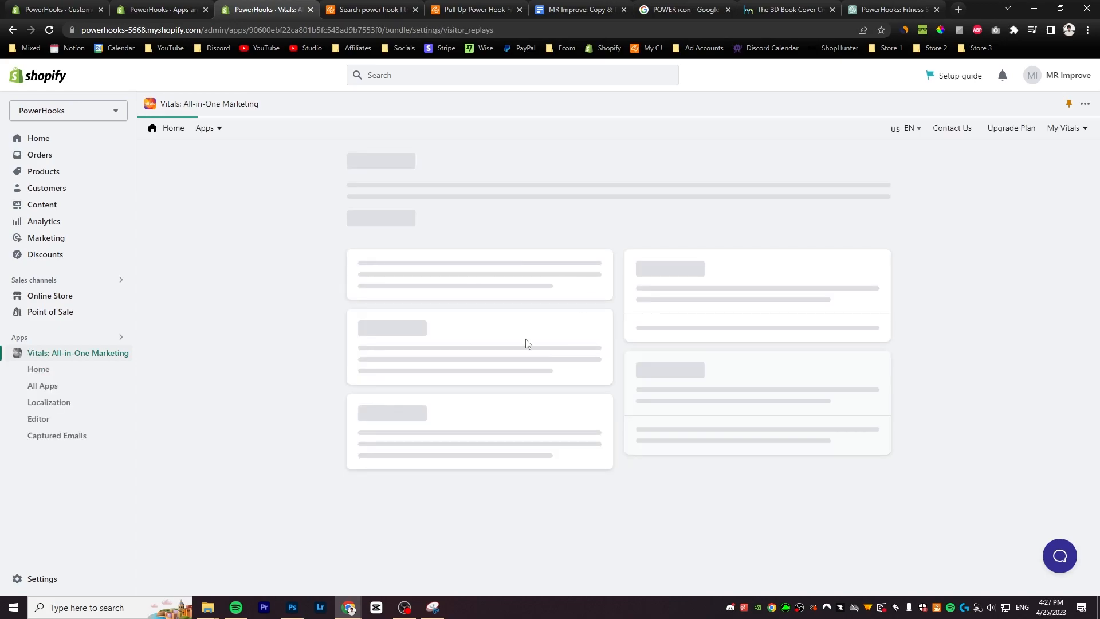
pyautogui.click(617, 537)
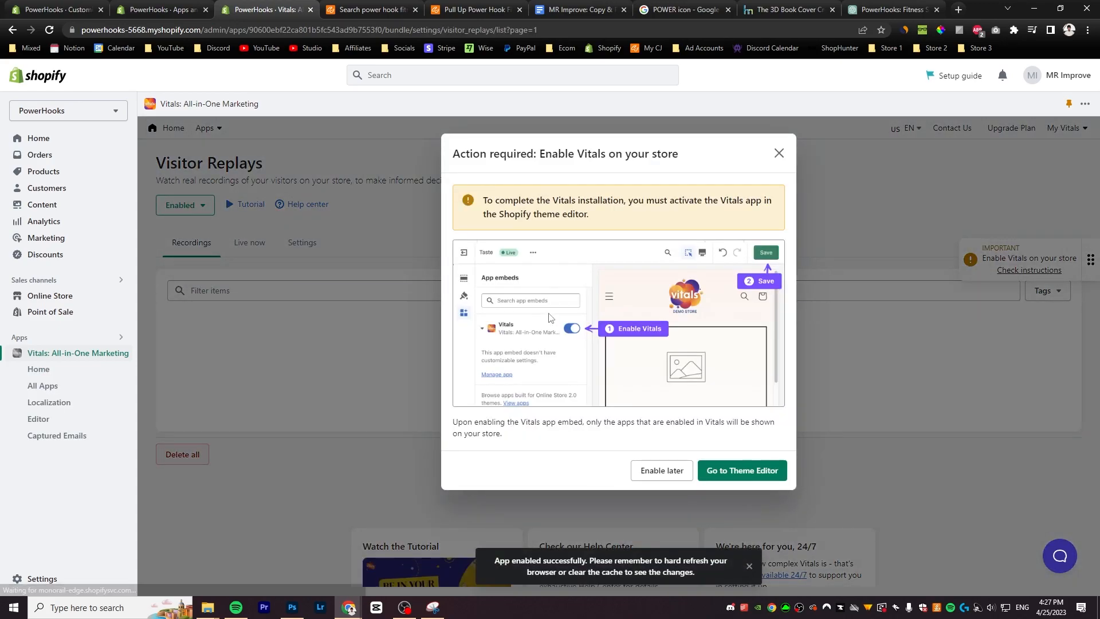
pyautogui.click(723, 472)
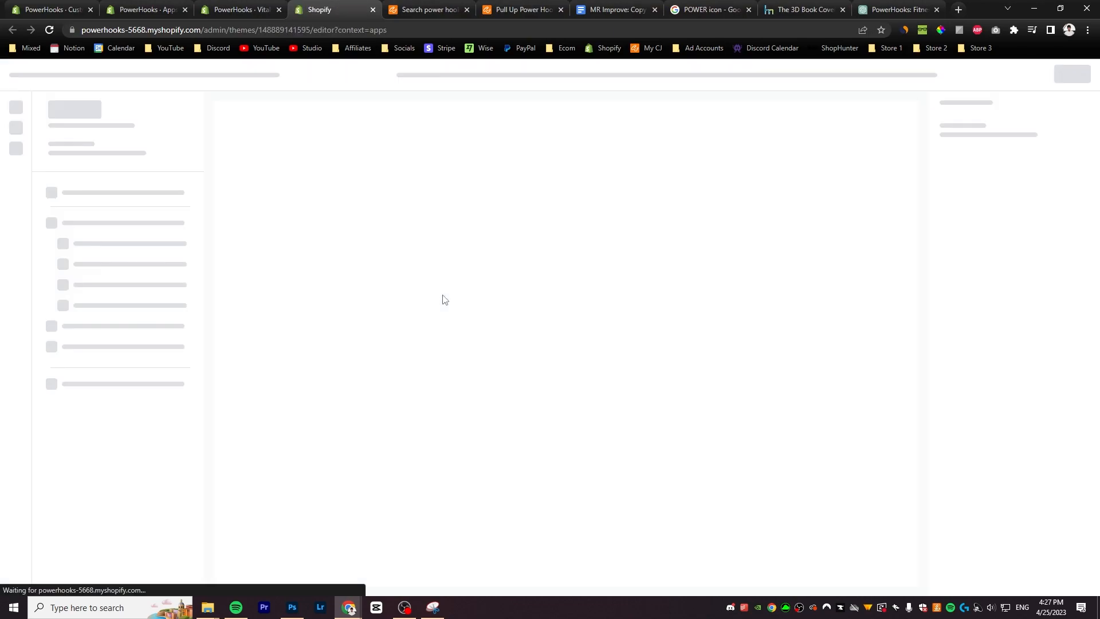
pyautogui.click(174, 187)
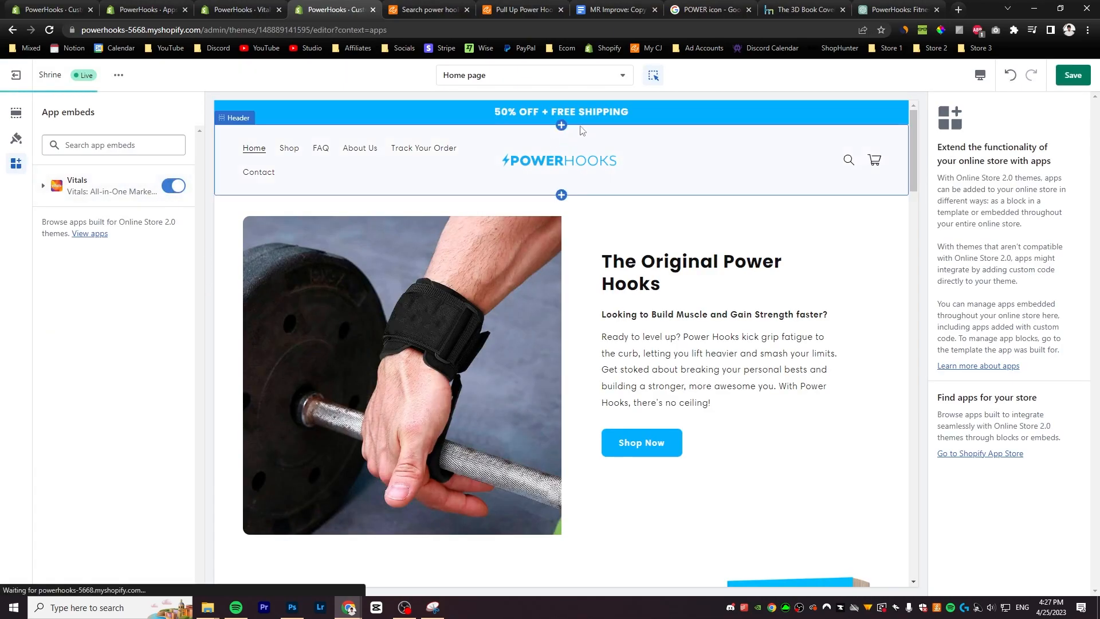
pyautogui.hotkey('ctrl', 'shift', 'Tab')
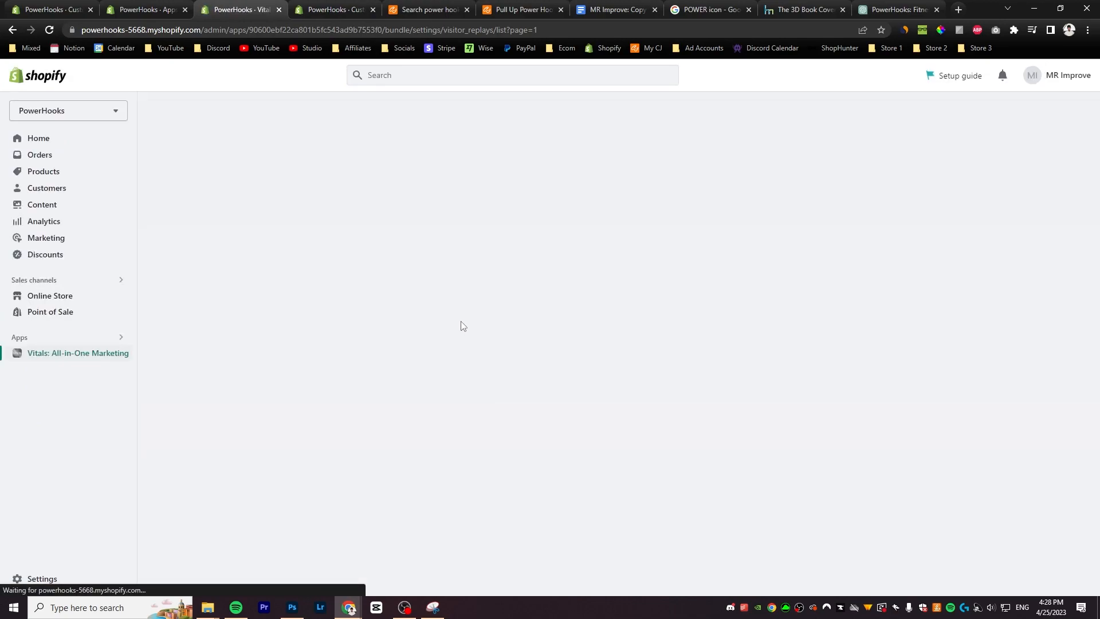
# Find Product Reviews among all the Vitals apps and enable it
pyautogui.click(250, 247)
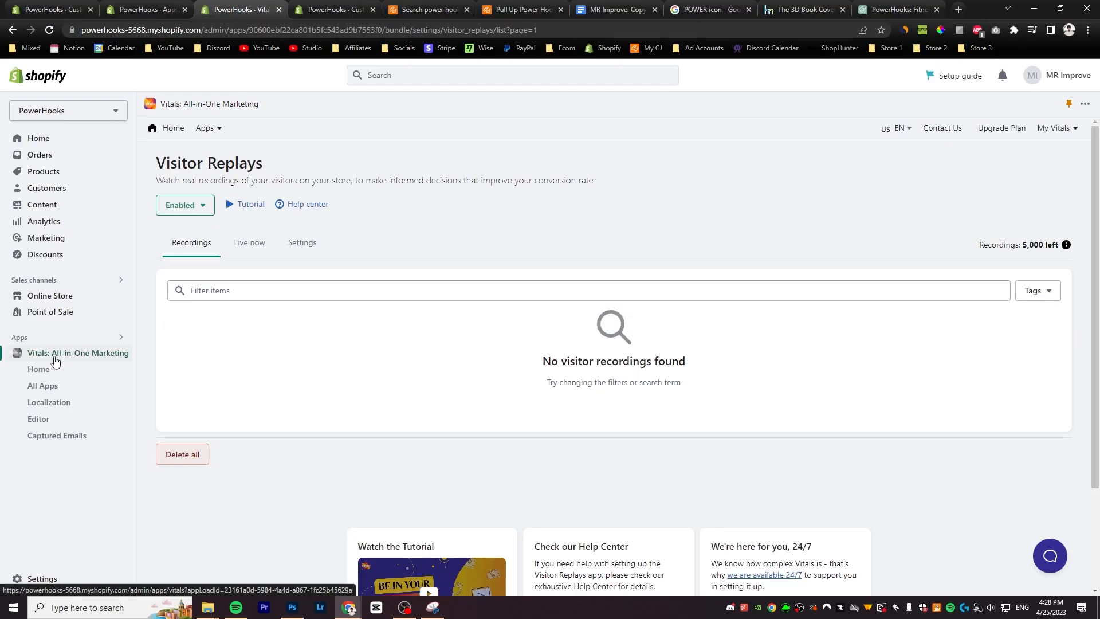
pyautogui.click(80, 354)
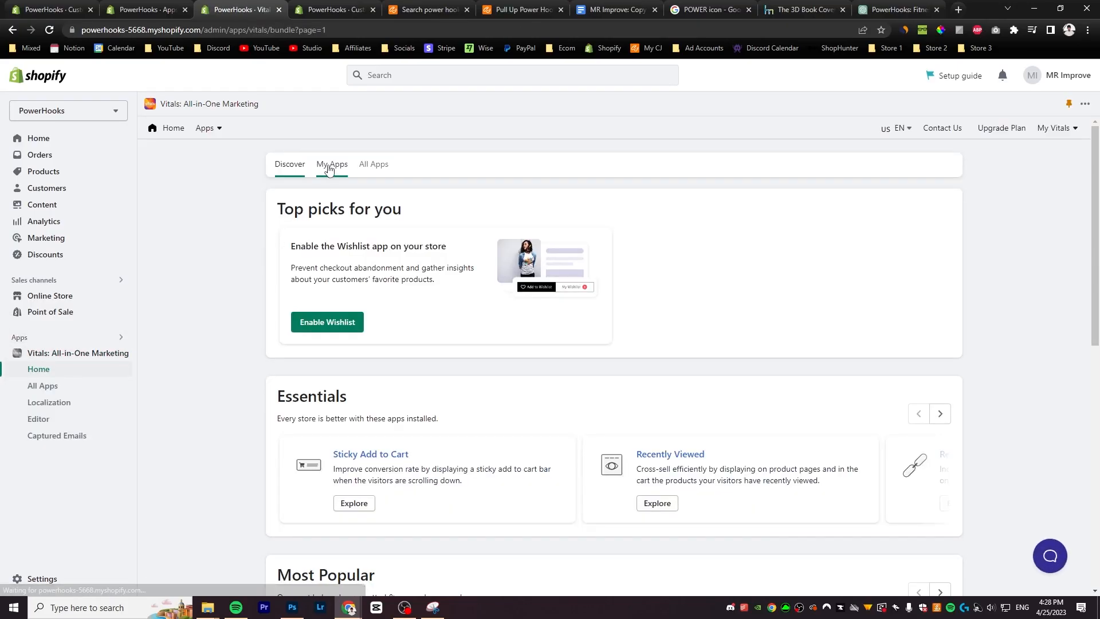
pyautogui.click(373, 167)
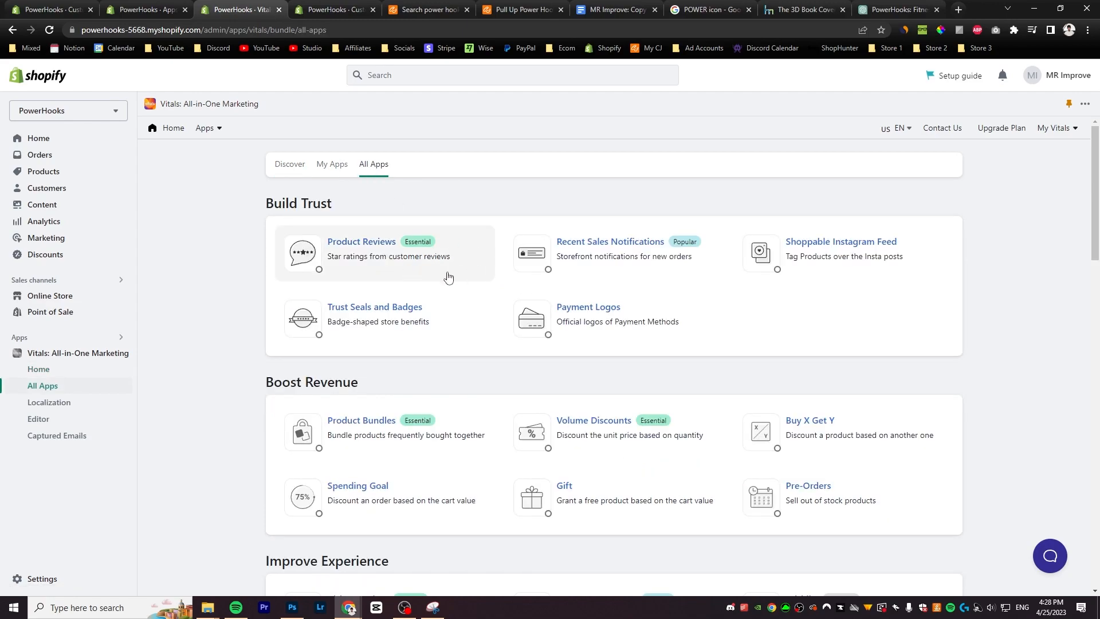
pyautogui.click(427, 261)
pyautogui.click(580, 534)
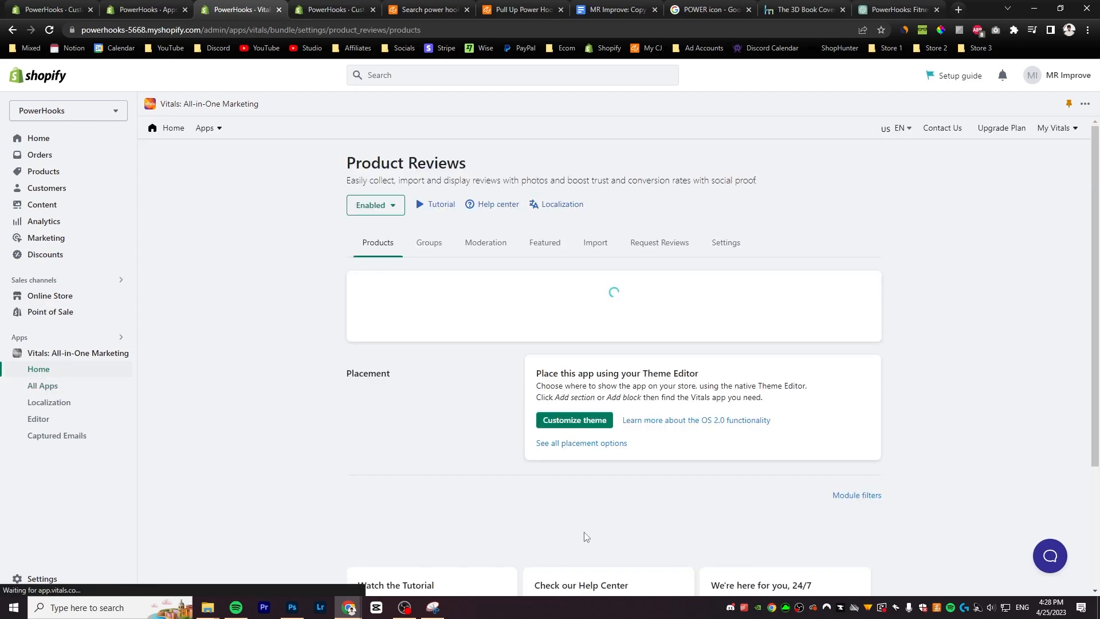
# Import up to 200 published AliExpress reviews, 3 stars and up, translated to English, for The Original Power Hooks, and check the refreshed list
pyautogui.click(761, 299)
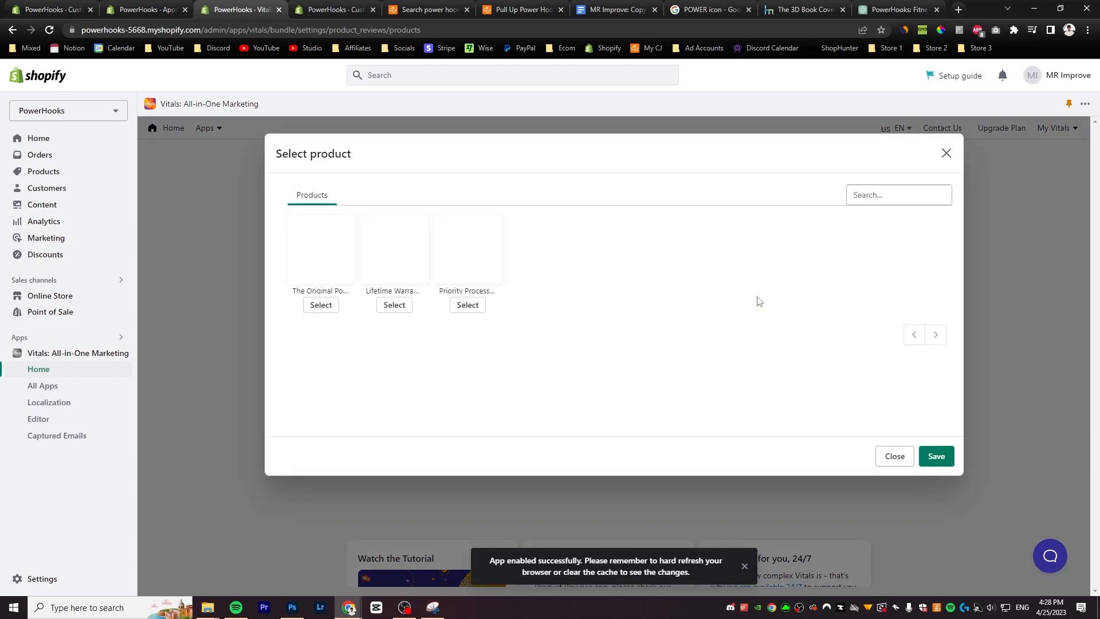
pyautogui.click(320, 305)
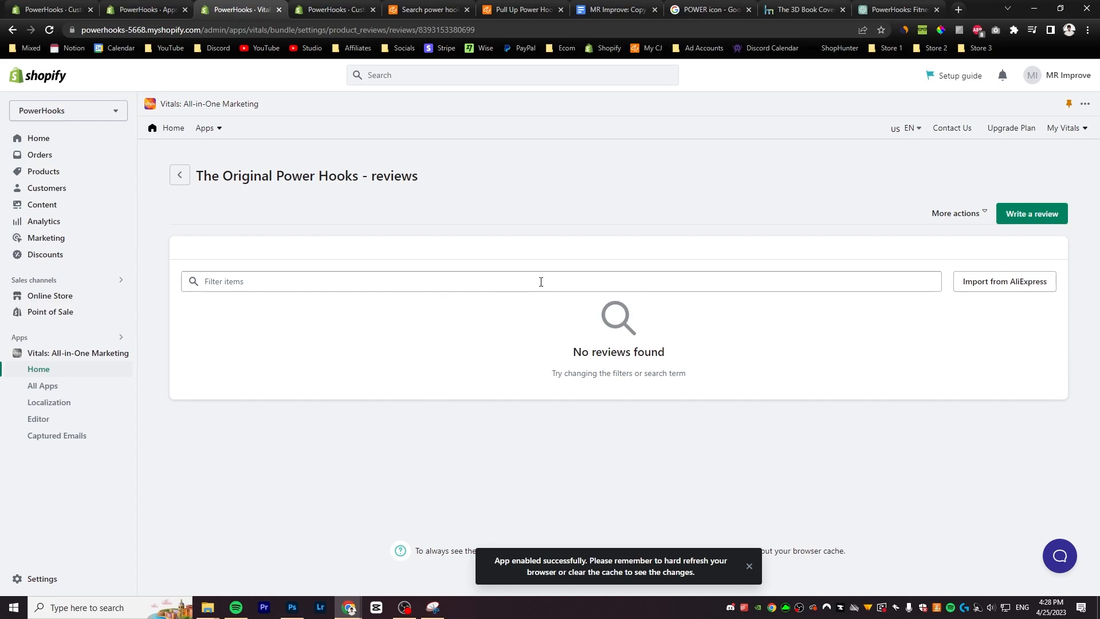
pyautogui.click(982, 286)
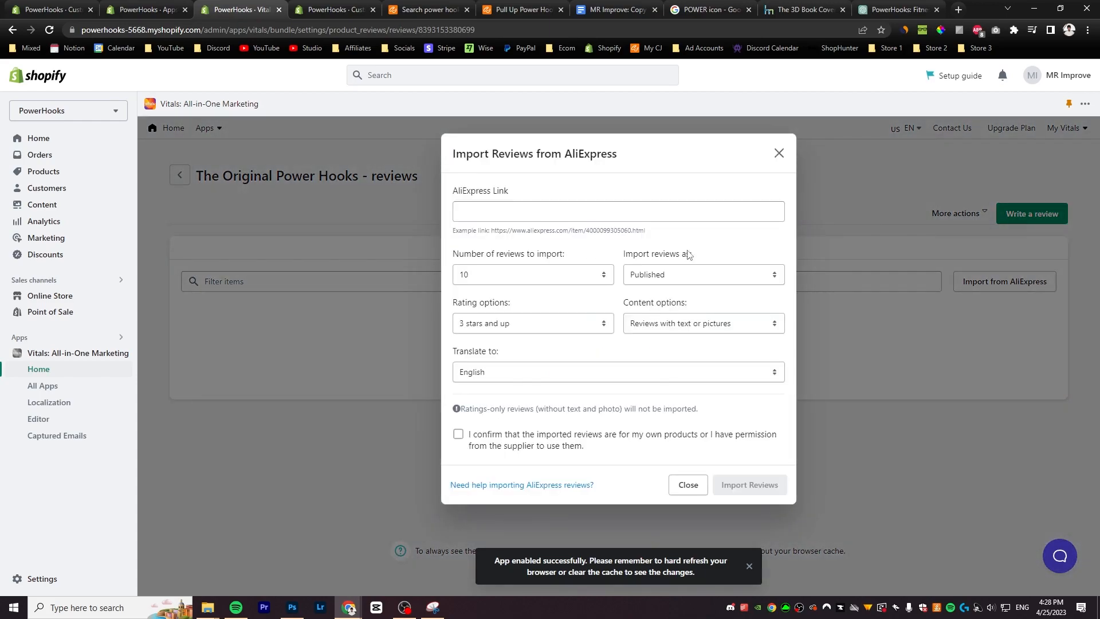
pyautogui.click(580, 282)
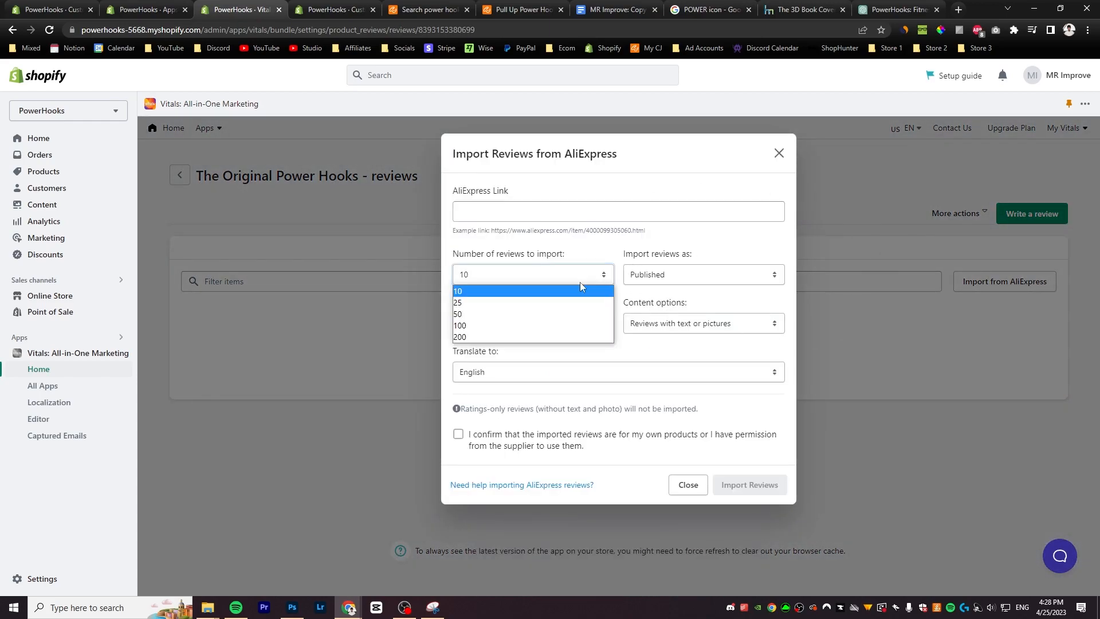
pyautogui.click(507, 338)
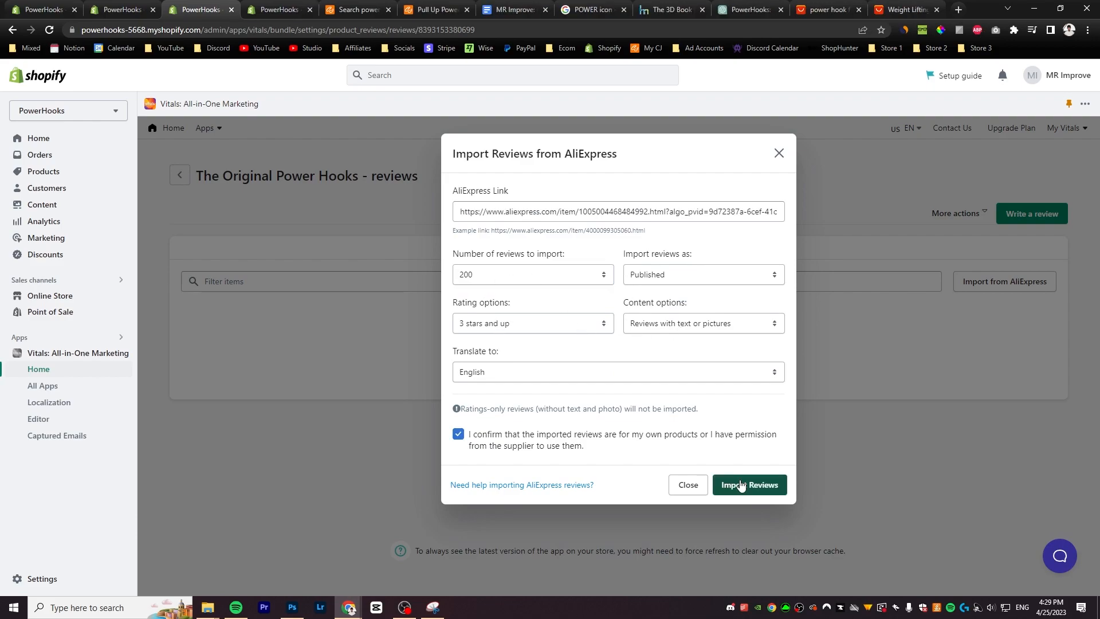
pyautogui.click(739, 484)
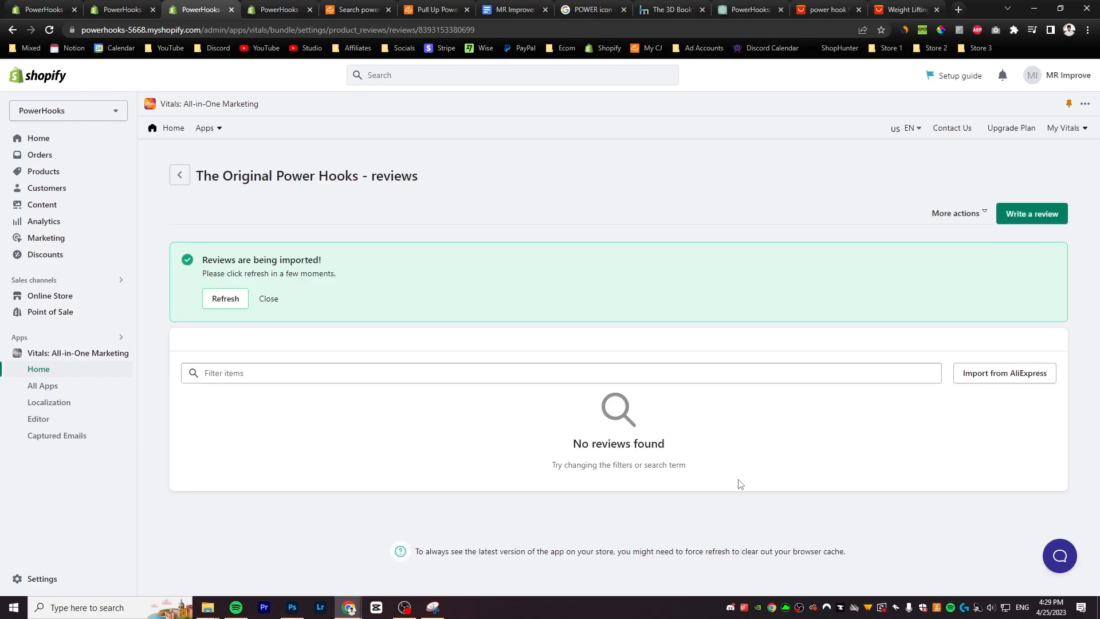
pyautogui.click(236, 305)
pyautogui.scroll(-8, 516, 384)
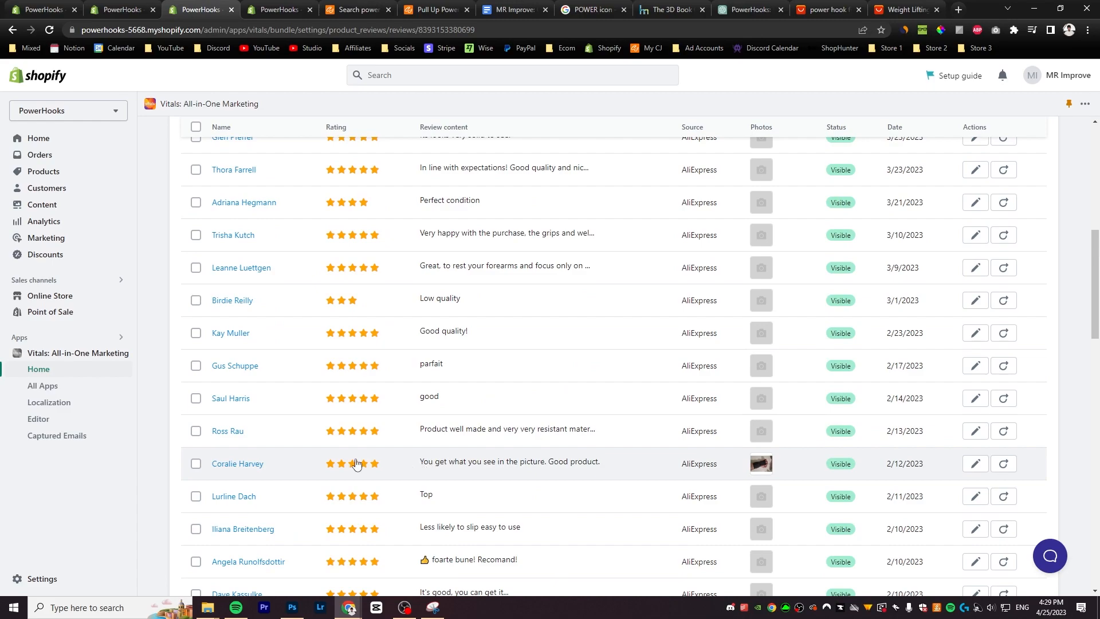
pyautogui.scroll(8, 351, 460)
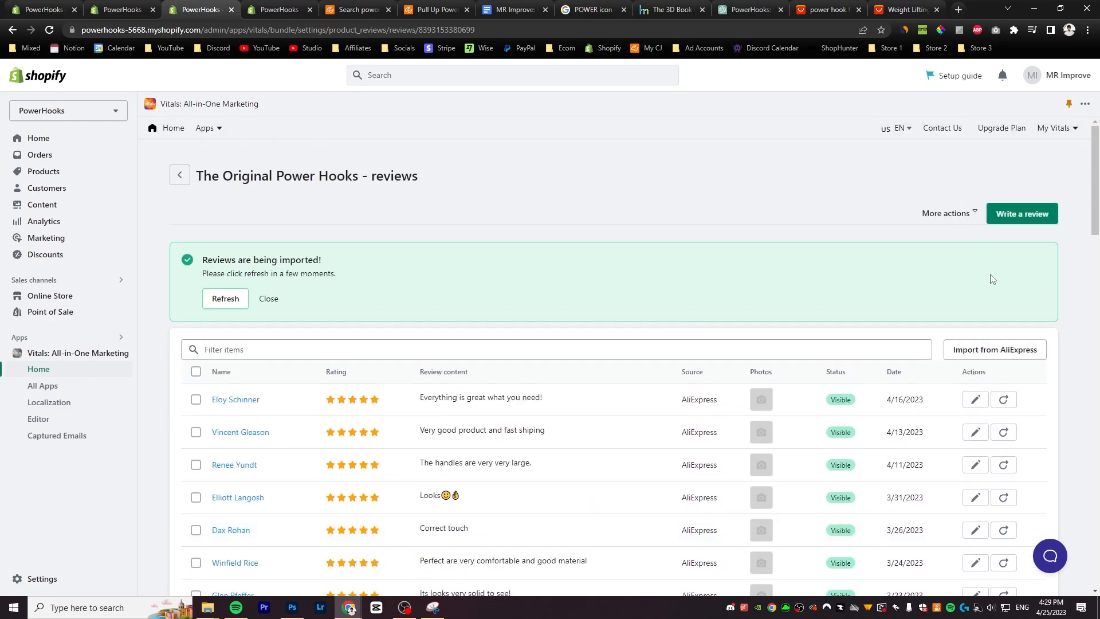
# Replace the imported reviewers' names with English male names and look through the refreshed review list
pyautogui.click(974, 213)
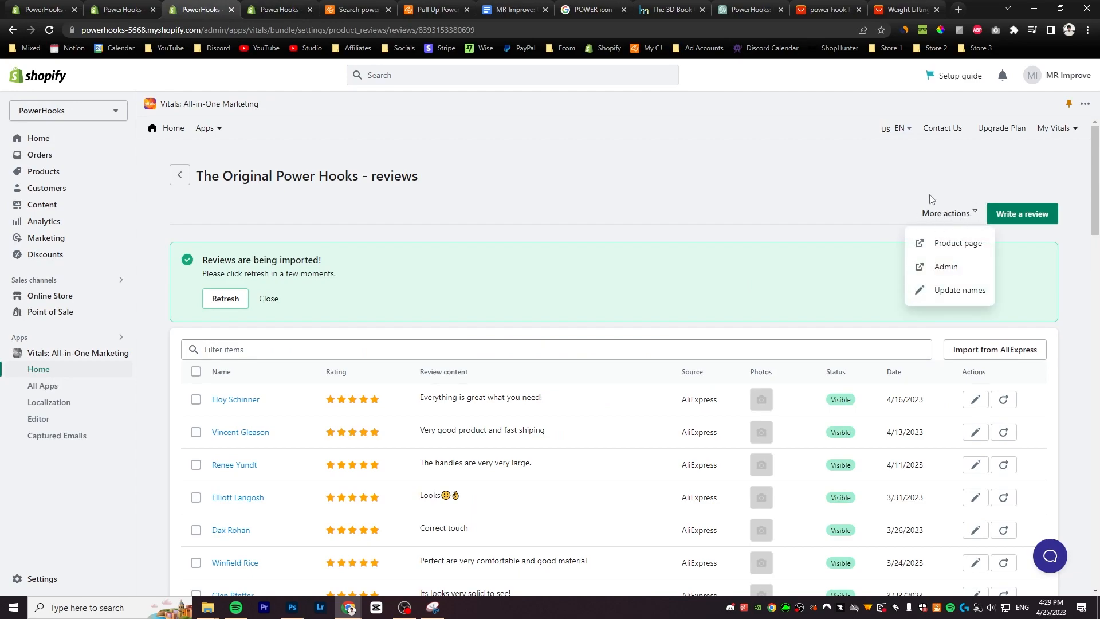
pyautogui.click(960, 293)
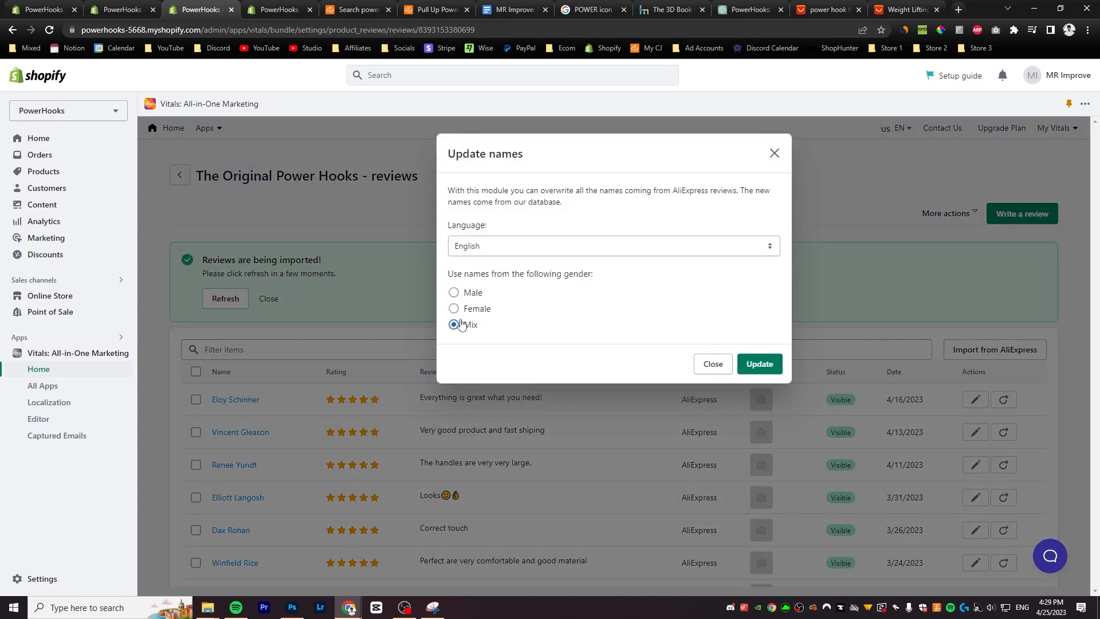
pyautogui.click(456, 293)
pyautogui.click(482, 309)
pyautogui.click(473, 293)
pyautogui.click(760, 364)
pyautogui.click(713, 367)
pyautogui.click(225, 298)
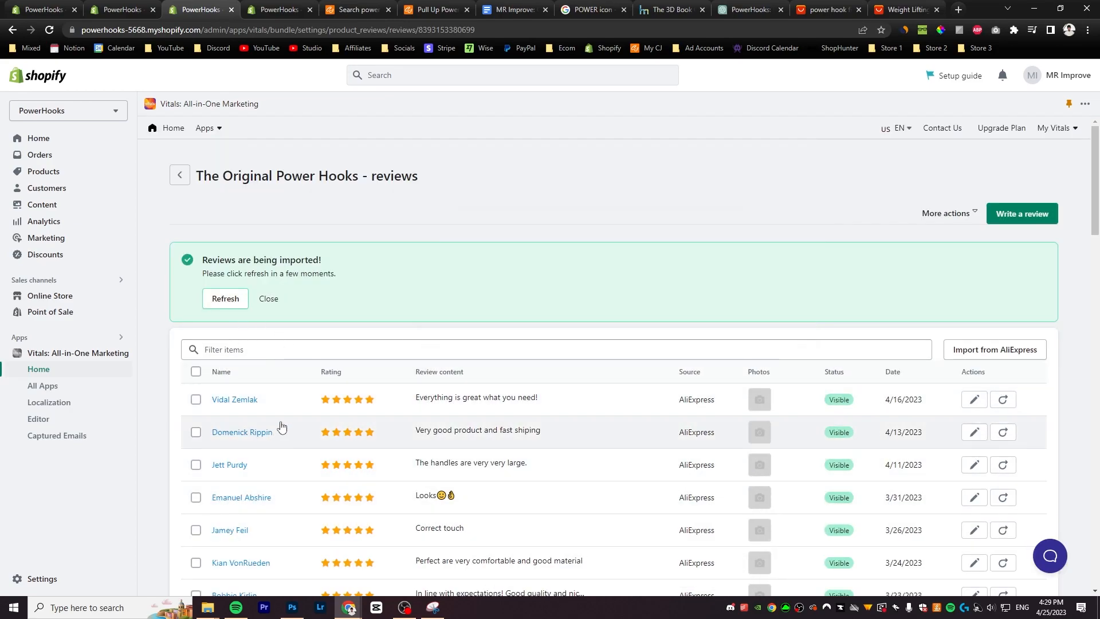
pyautogui.scroll(-10, 395, 412)
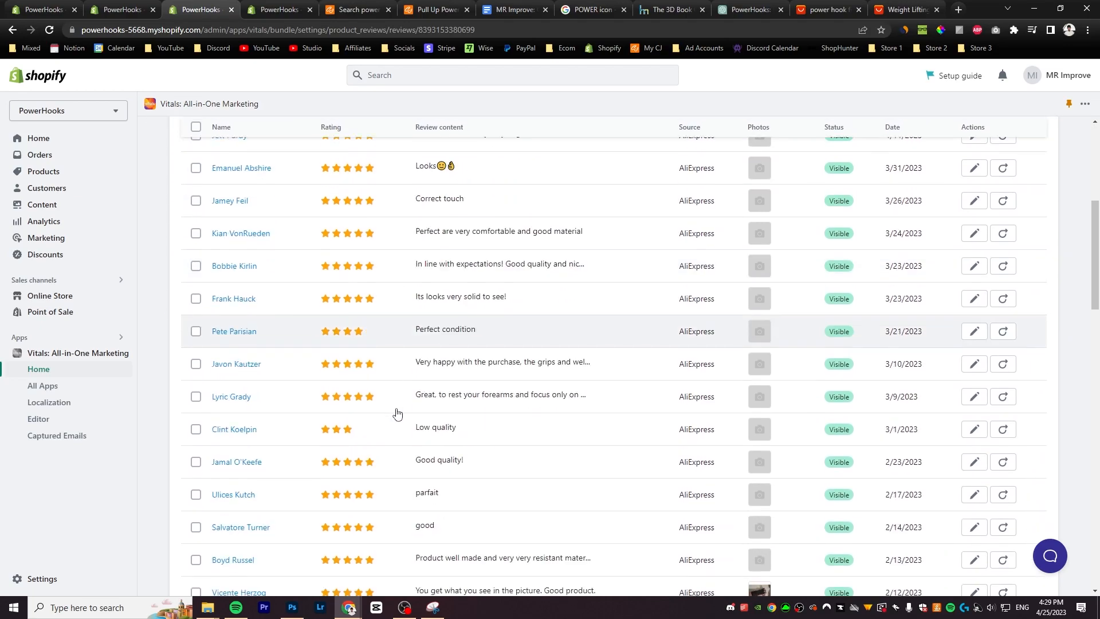
# In the Product Reviews settings, set the author name display method to Show first name (John Doe becomes John D.)
pyautogui.click(181, 176)
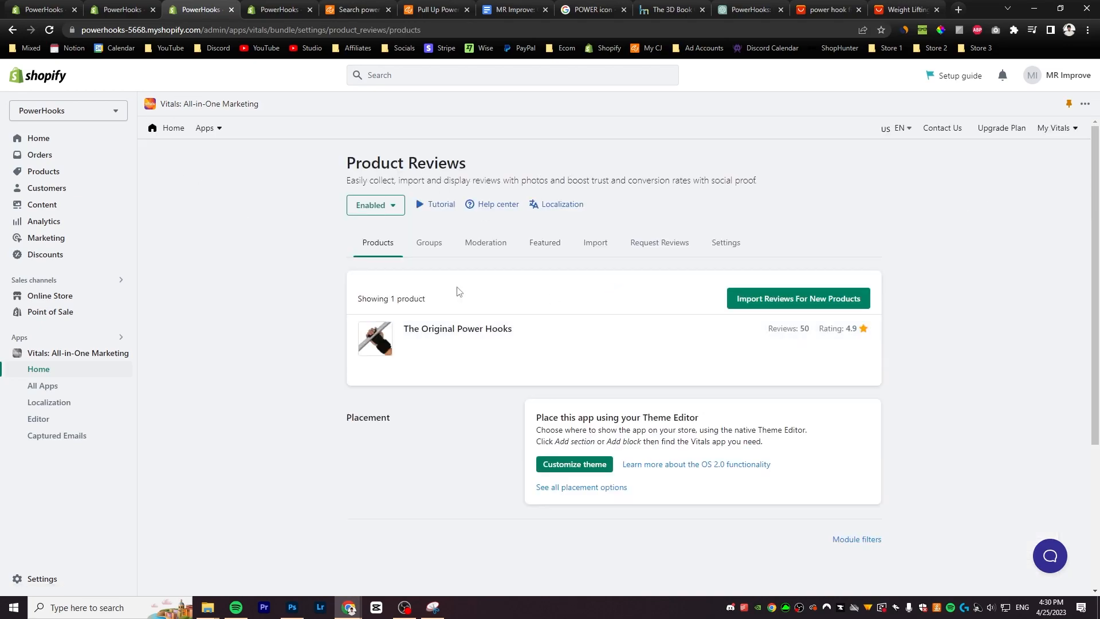
pyautogui.click(725, 245)
pyautogui.scroll(-10, 475, 412)
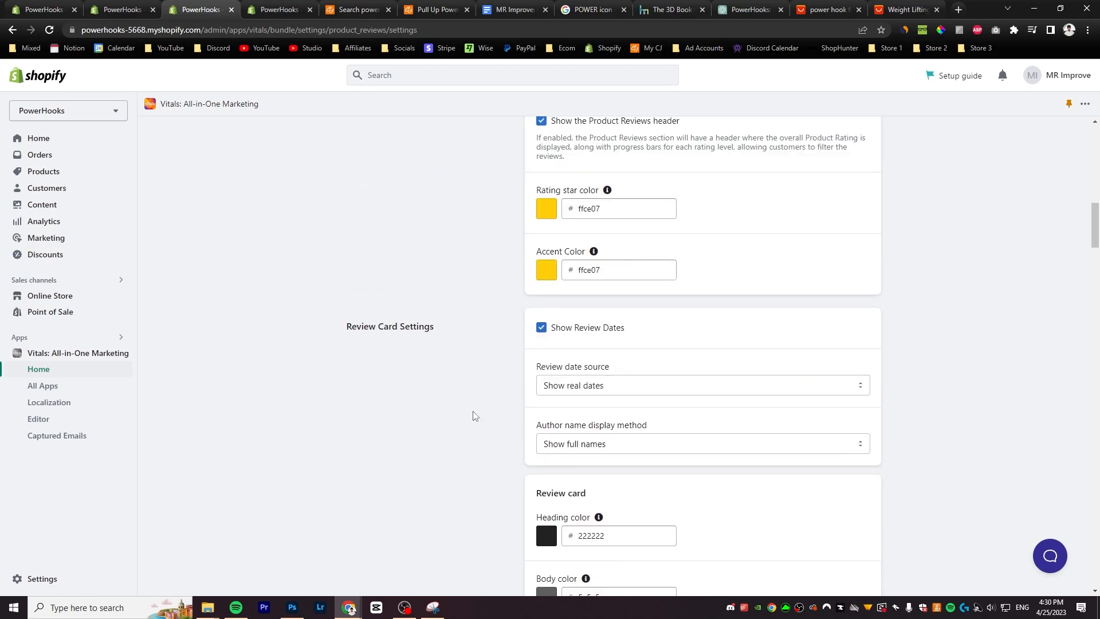
pyautogui.click(594, 351)
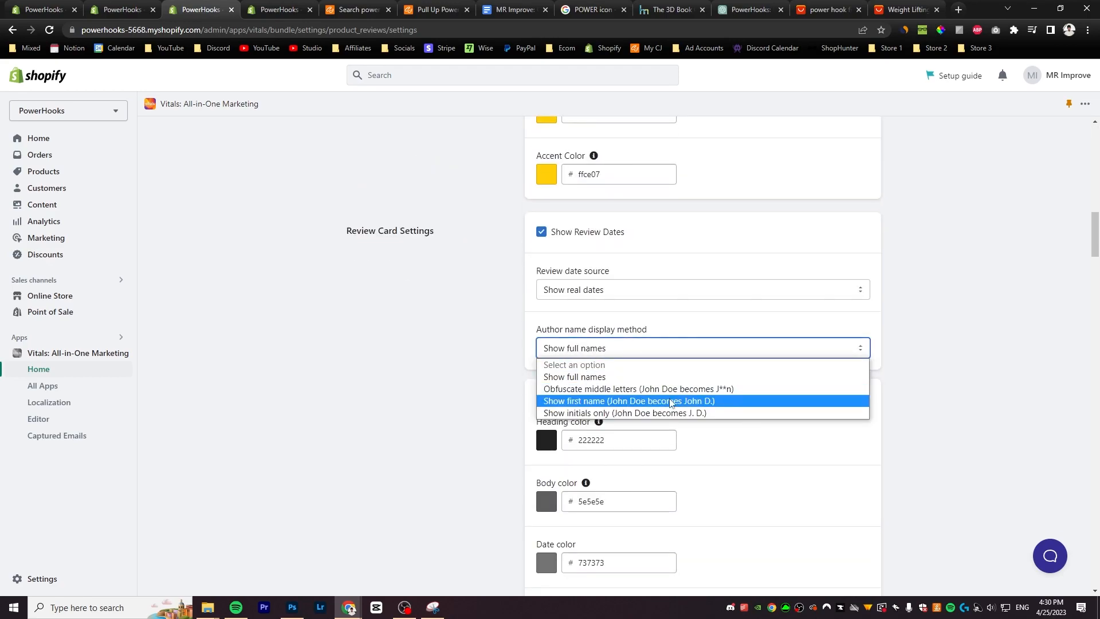
pyautogui.click(718, 402)
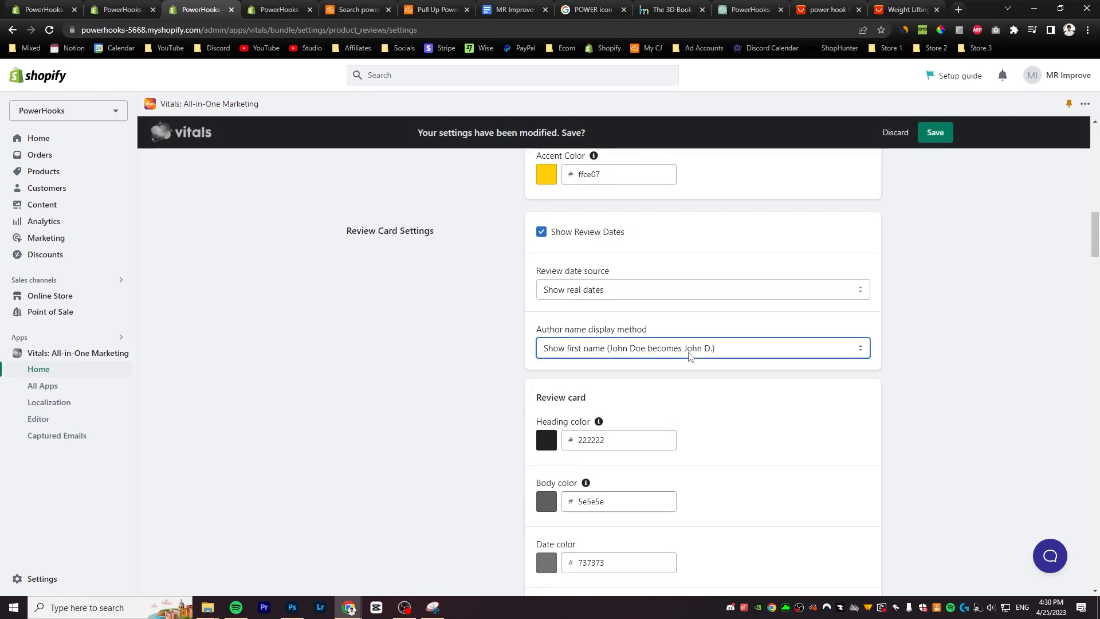
# Look through the remaining Product Reviews settings, set the reviews' sort order to Photos First, and save the changes
pyautogui.scroll(-10, 630, 401)
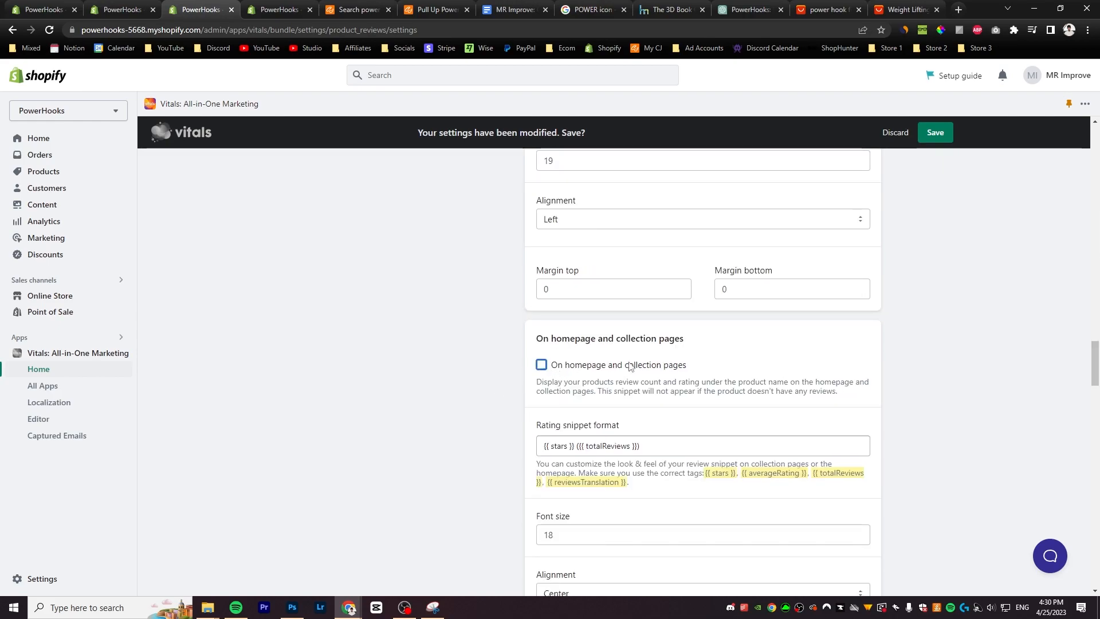
pyautogui.scroll(-6, 618, 368)
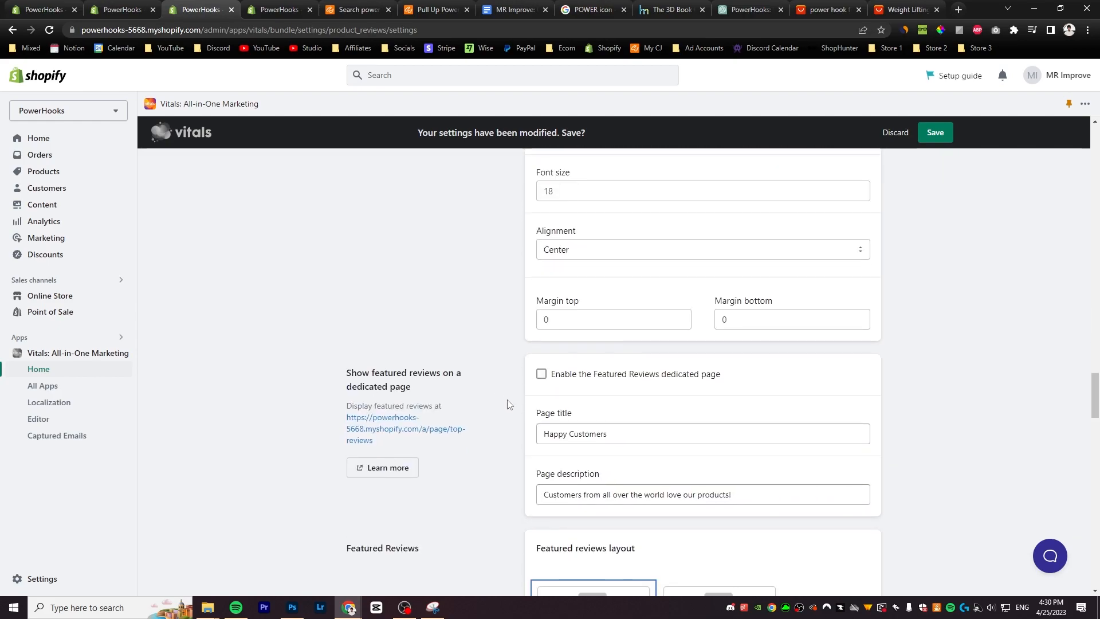
pyautogui.scroll(-5, 506, 404)
pyautogui.scroll(20, 509, 358)
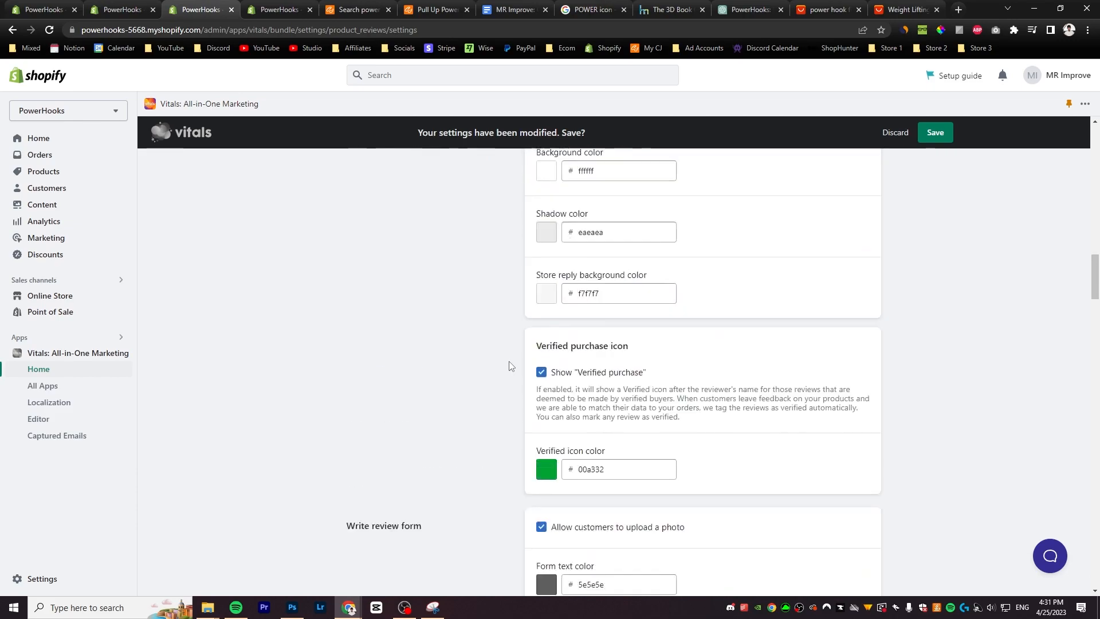
pyautogui.scroll(8, 502, 378)
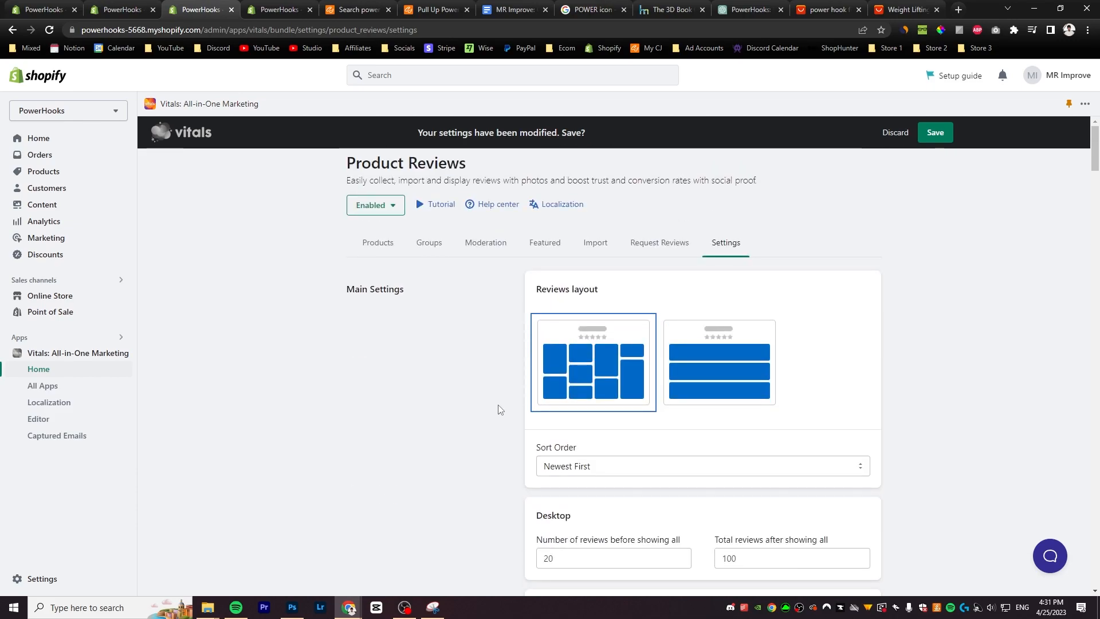
pyautogui.scroll(-2, 499, 404)
pyautogui.click(606, 356)
pyautogui.click(604, 392)
pyautogui.scroll(2, 497, 379)
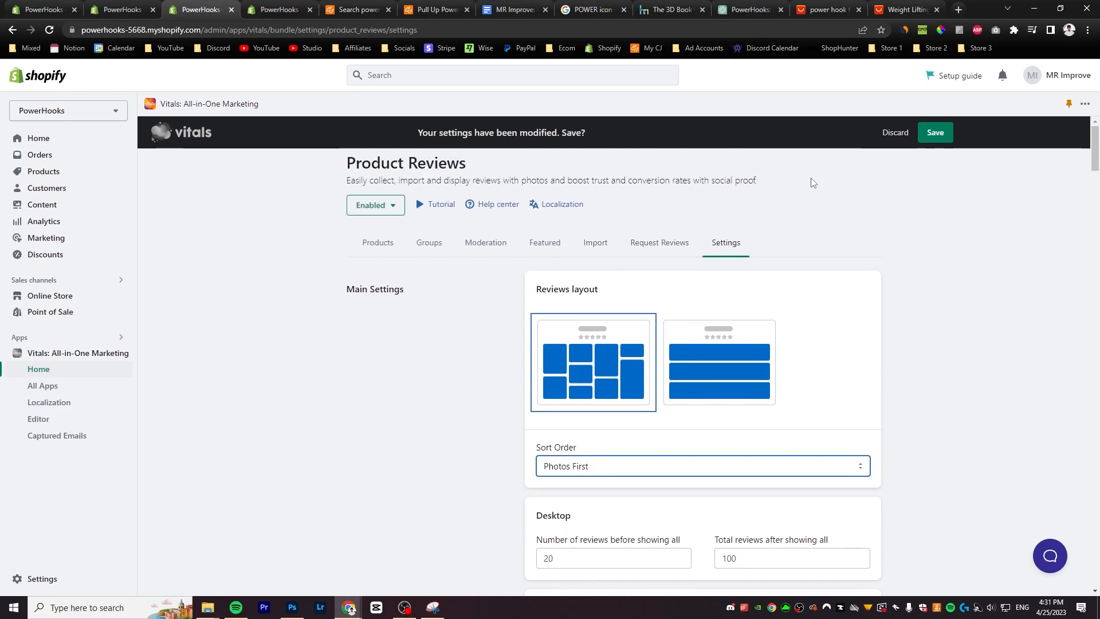
pyautogui.click(944, 136)
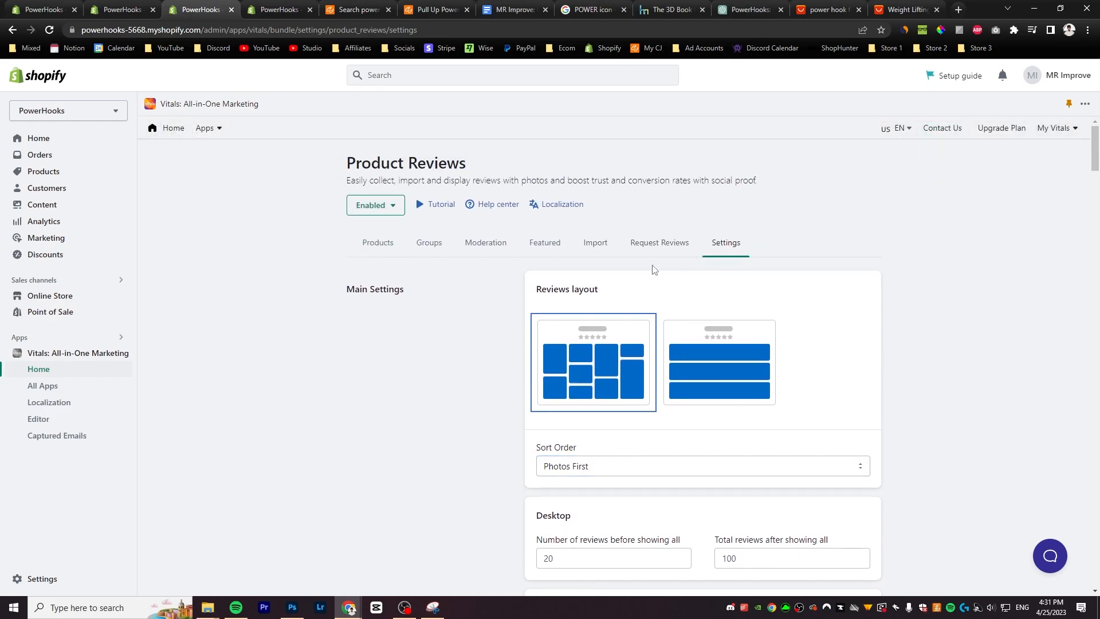
# Open the Default product template in the theme editor and examine the star rating and customer reviews on the product page
pyautogui.hotkey('ctrl', '1')
pyautogui.click(541, 78)
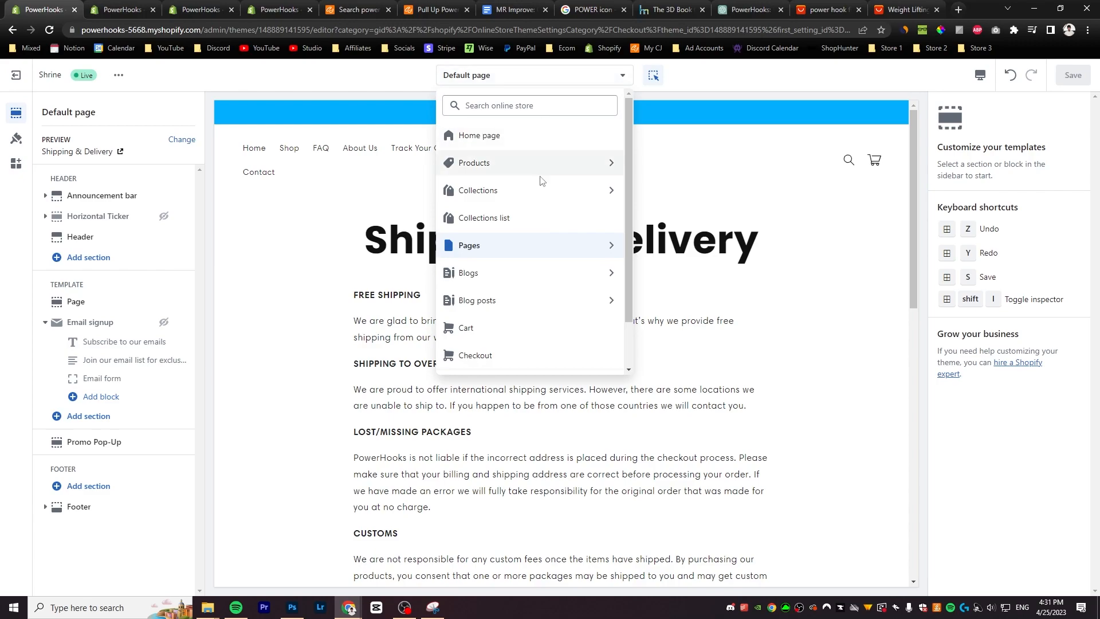
pyautogui.click(522, 166)
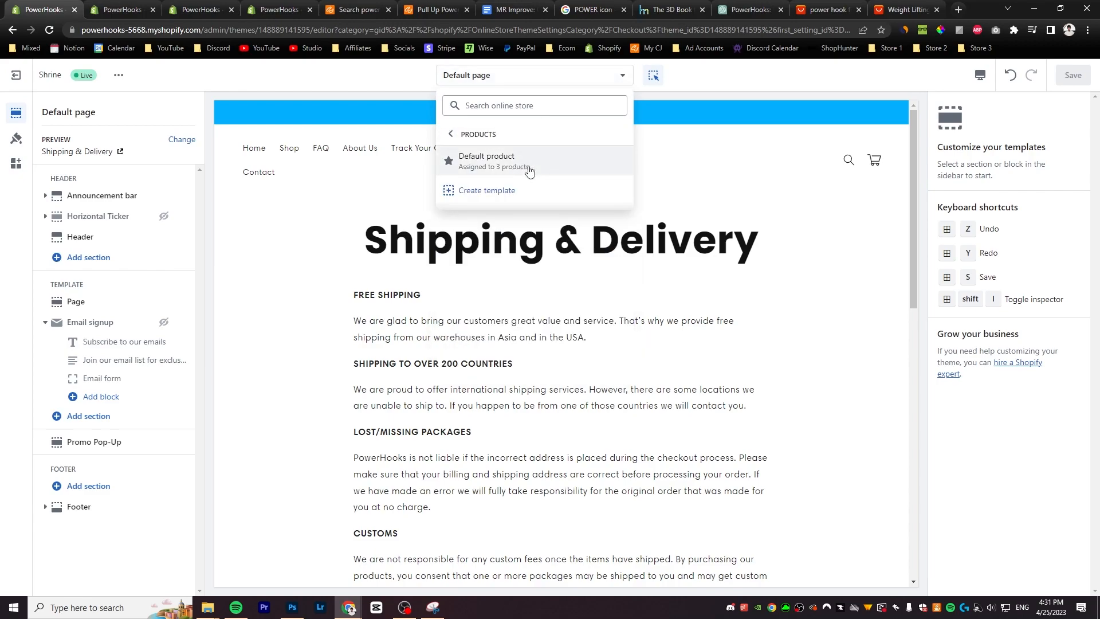
pyautogui.click(530, 169)
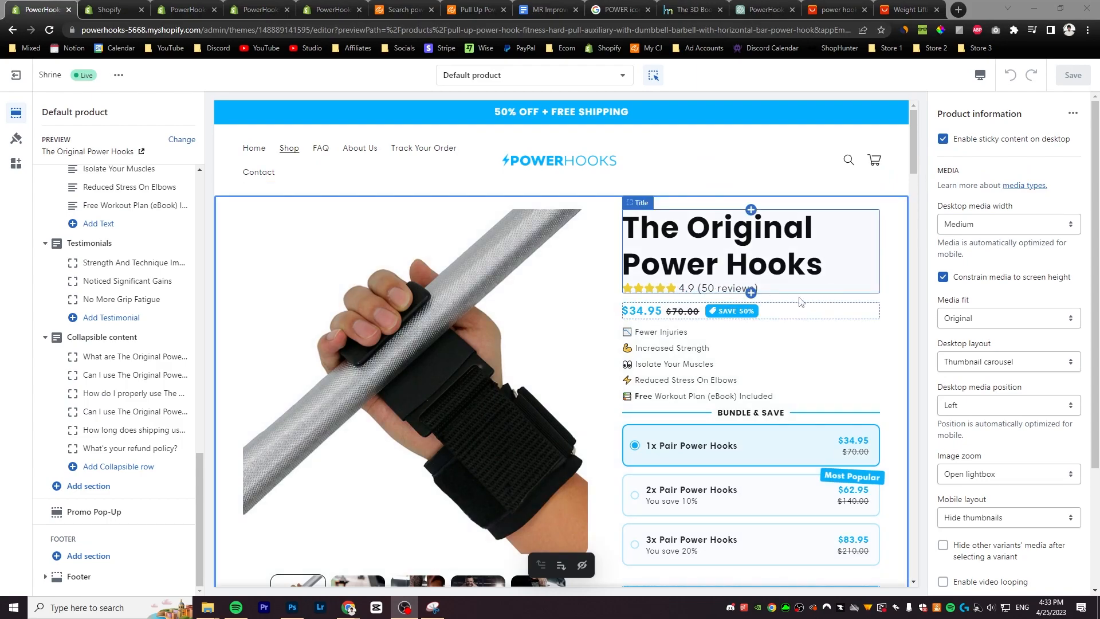
pyautogui.scroll(-10, 610, 292)
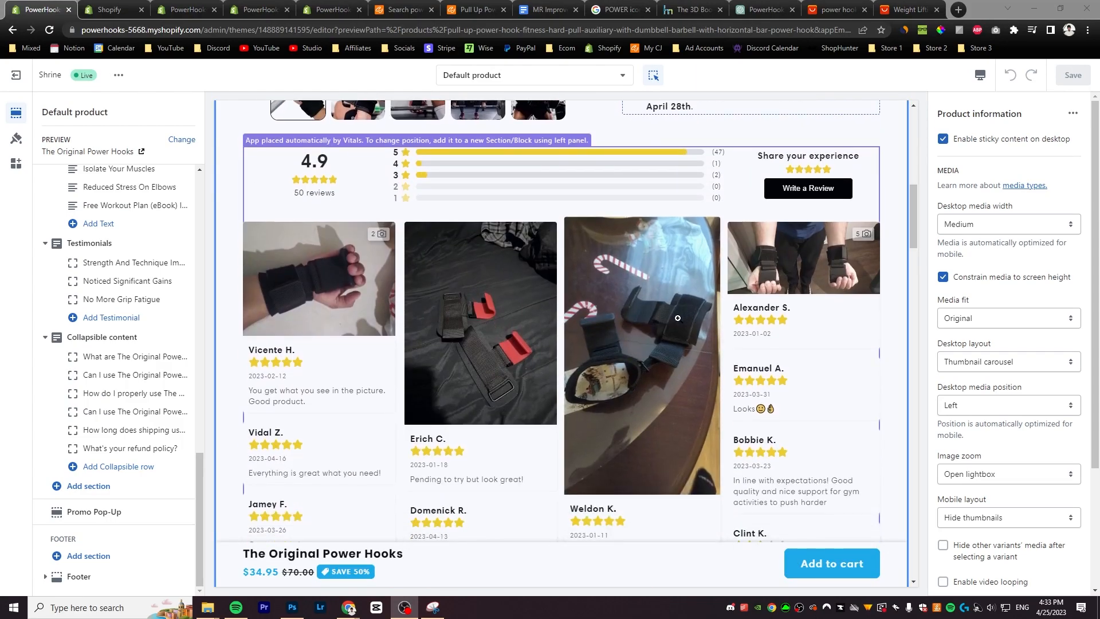
# Add the Vitals Product Reviews app section to the Default product template and save the theme
pyautogui.scroll(-5, 596, 338)
pyautogui.scroll(8, 596, 338)
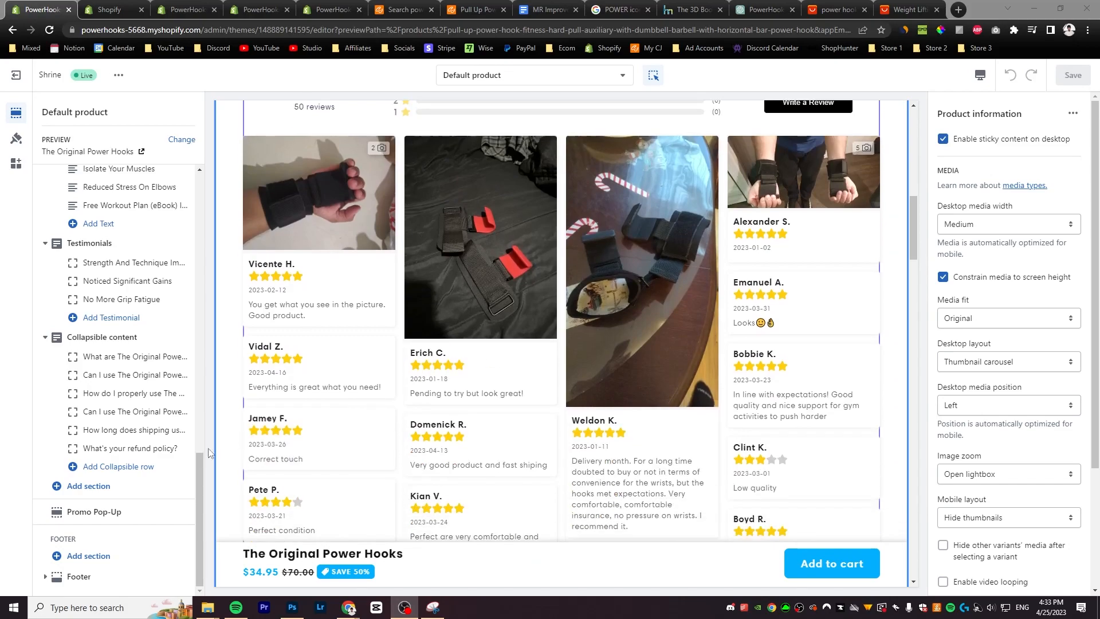
pyautogui.click(88, 486)
pyautogui.scroll(10, 321, 458)
pyautogui.scroll(-5, 298, 401)
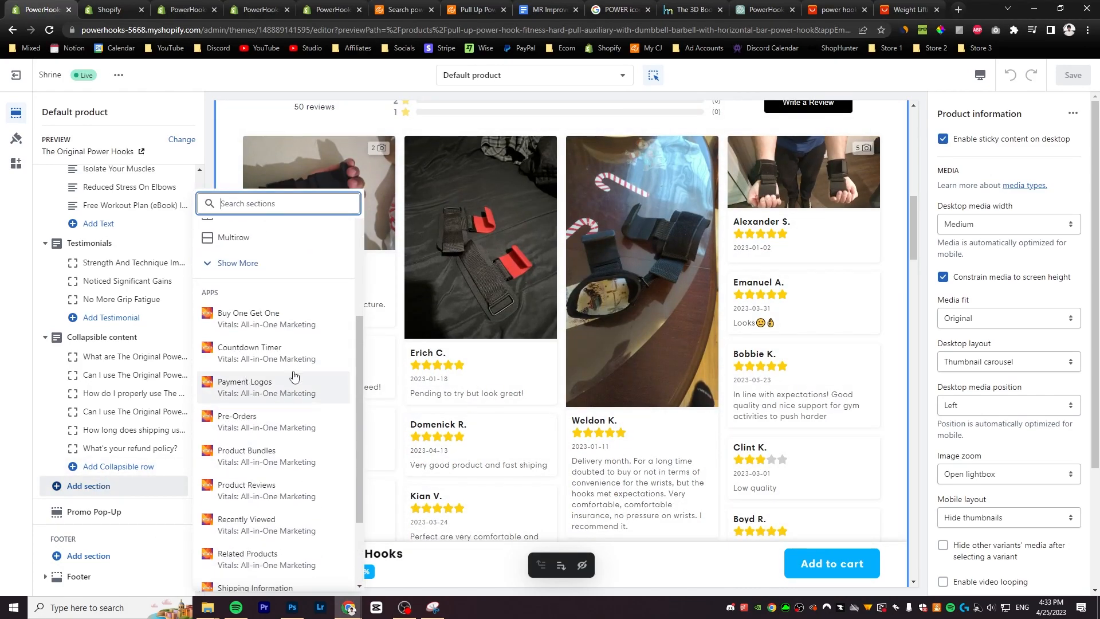
pyautogui.scroll(-1, 356, 352)
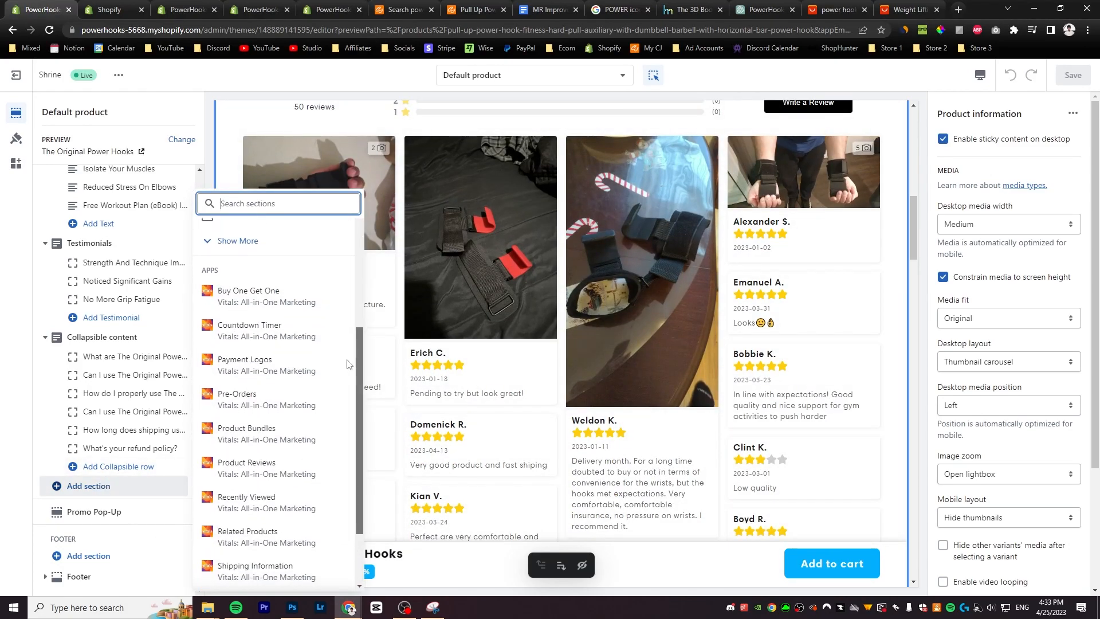
pyautogui.click(290, 450)
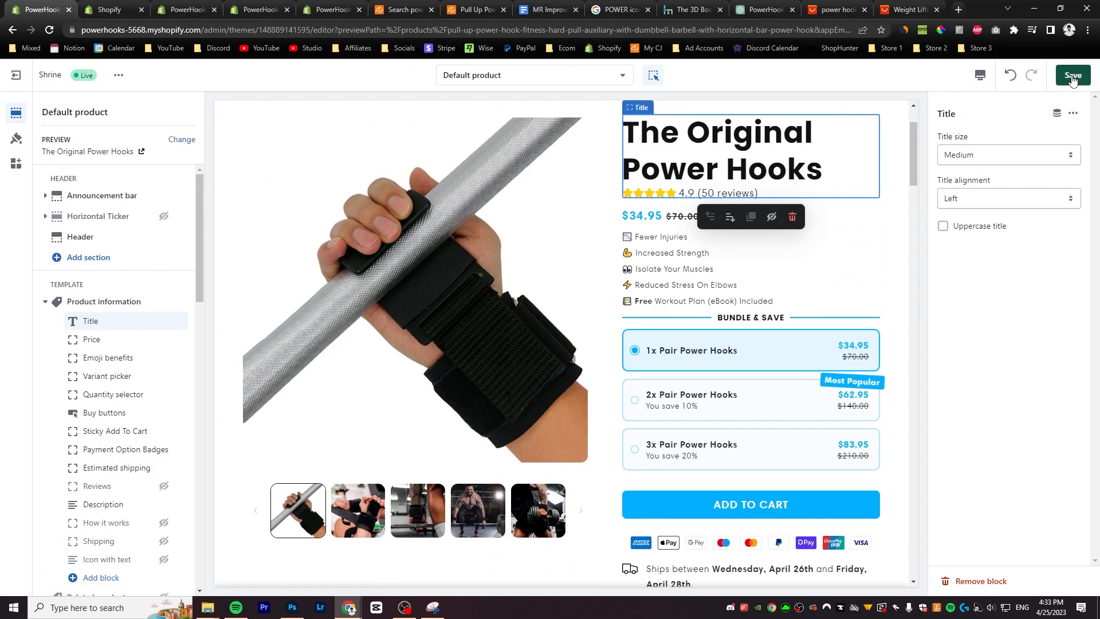
pyautogui.click(1069, 81)
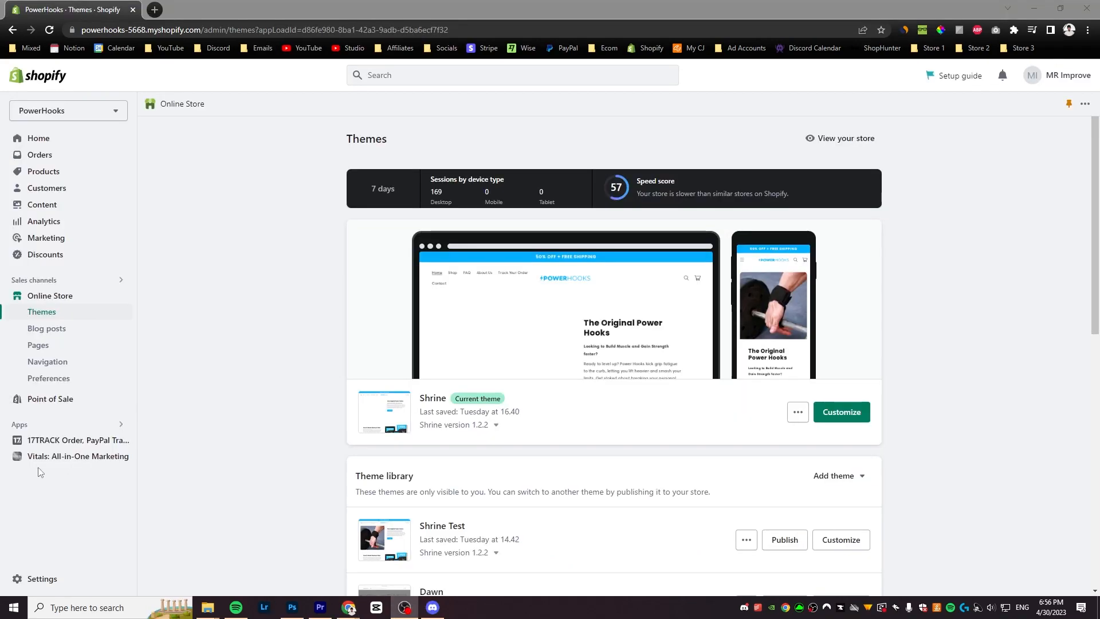
# In the store's payment settings, look through the Shopify Payments account setup and open the PayPal provider's management
pyautogui.click(70, 578)
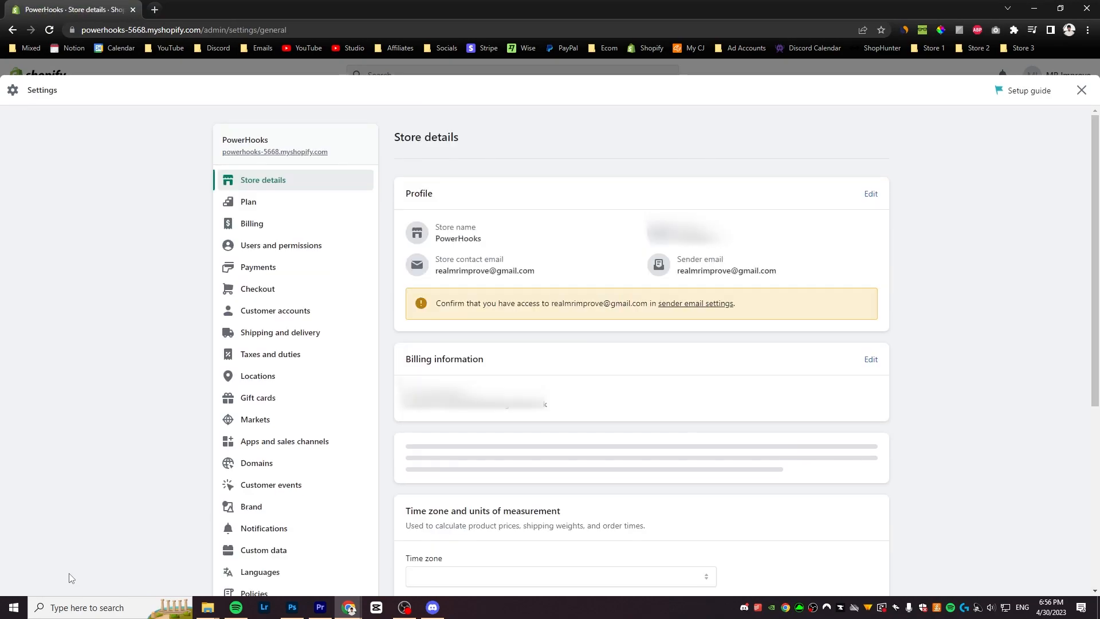
pyautogui.click(284, 269)
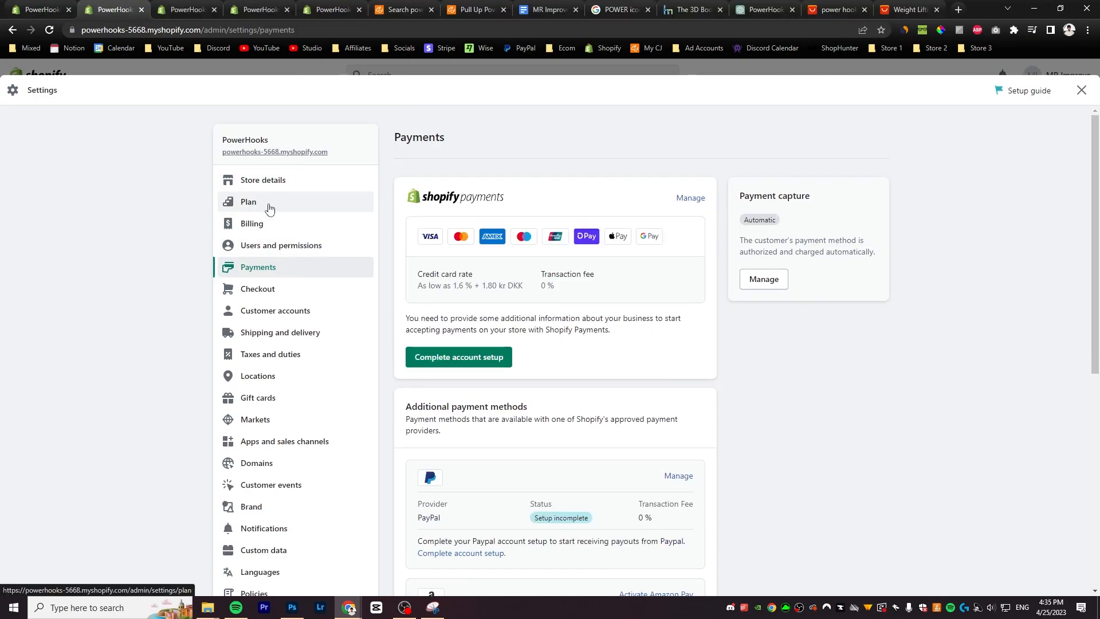
pyautogui.click(498, 357)
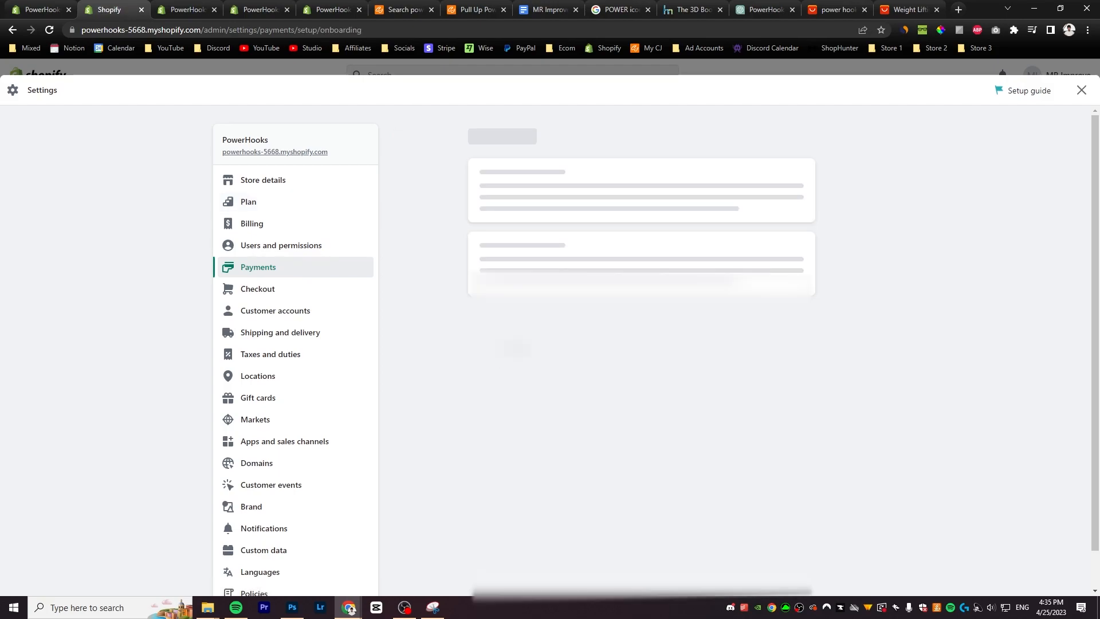
pyautogui.scroll(-8, 843, 291)
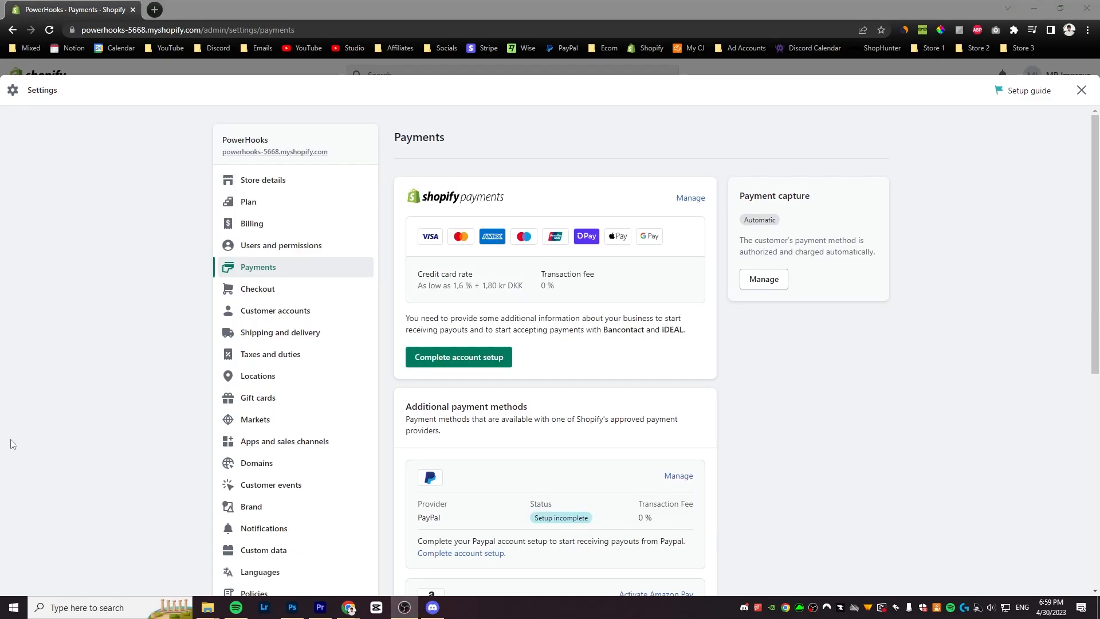
pyautogui.click(688, 476)
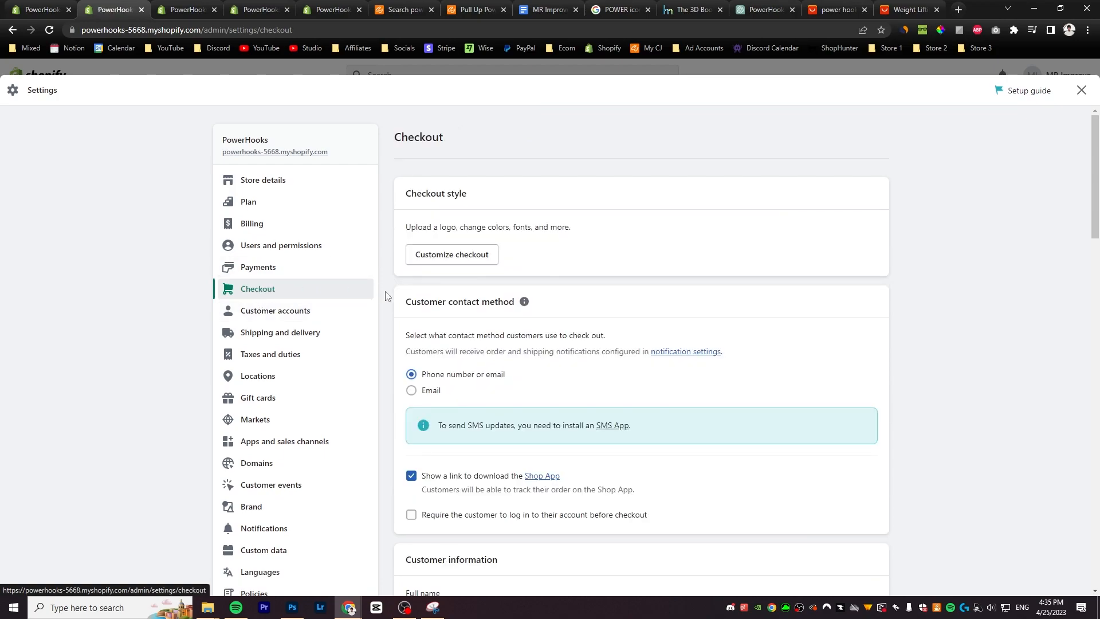
# In the checkout settings, set the customer contact method to Email and require both first and last name
pyautogui.scroll(-2, 395, 294)
pyautogui.click(426, 278)
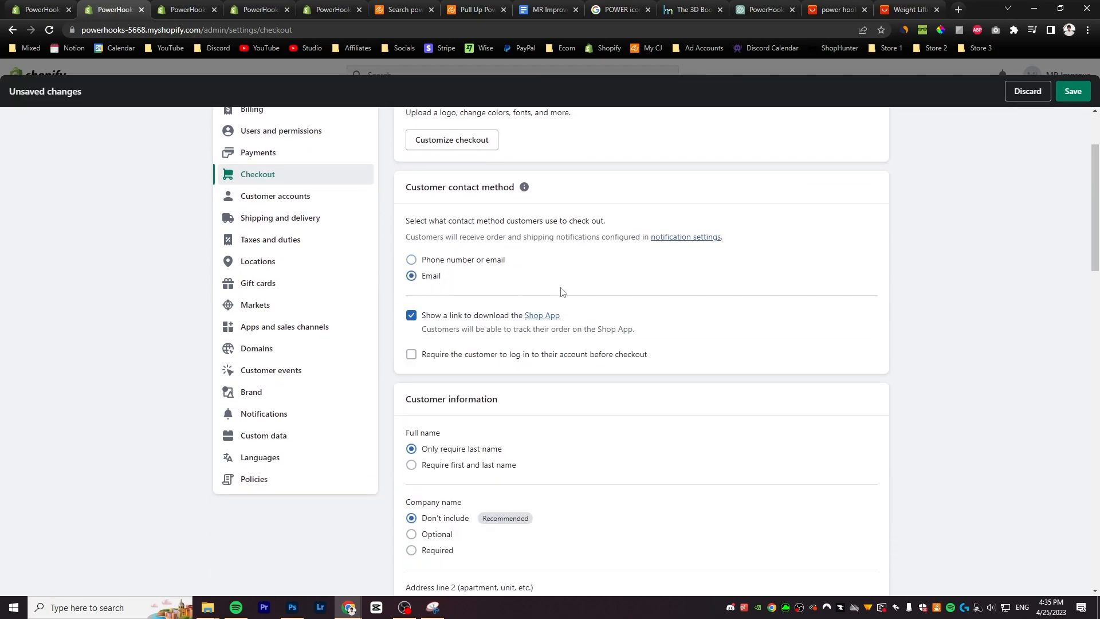
pyautogui.scroll(-4, 552, 290)
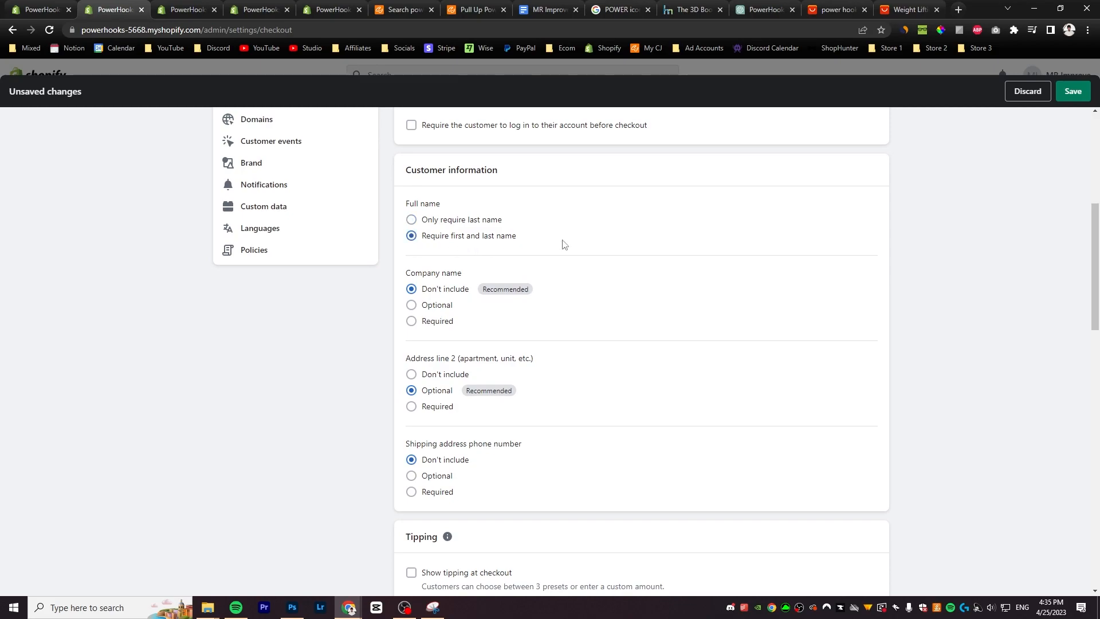
pyautogui.scroll(-2, 564, 245)
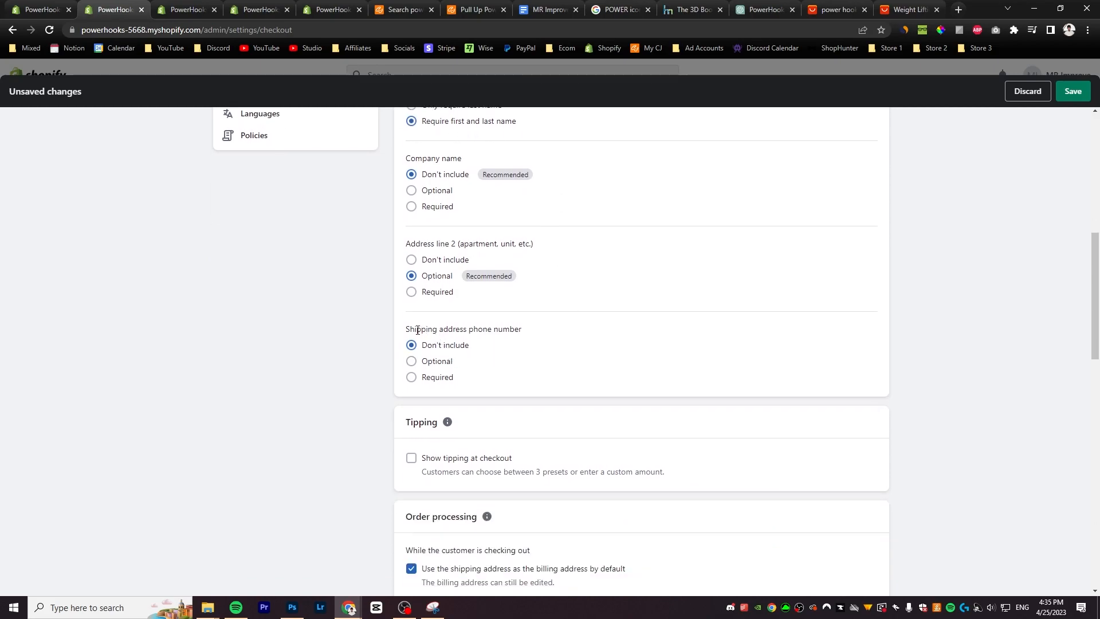
# Enable SMS sign-up in the checkout marketing options and save the checkout settings
pyautogui.scroll(-10, 570, 338)
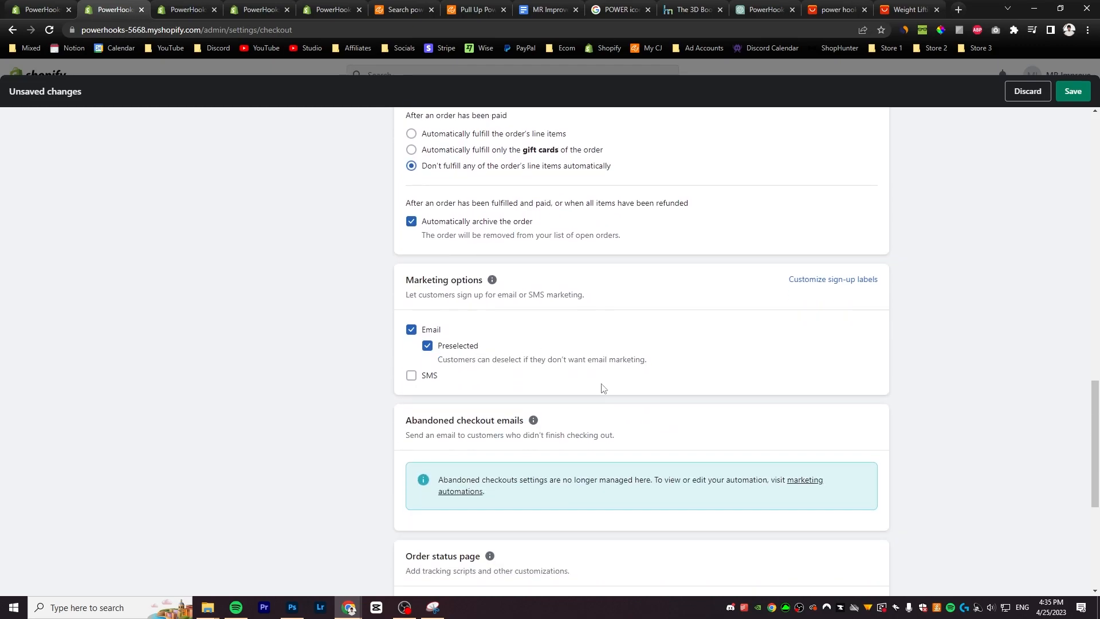
pyautogui.click(412, 376)
pyautogui.scroll(-6, 561, 368)
pyautogui.click(868, 518)
# Open the general shipping profile under Shipping and delivery and delete its existing shipping zones
pyautogui.click(312, 335)
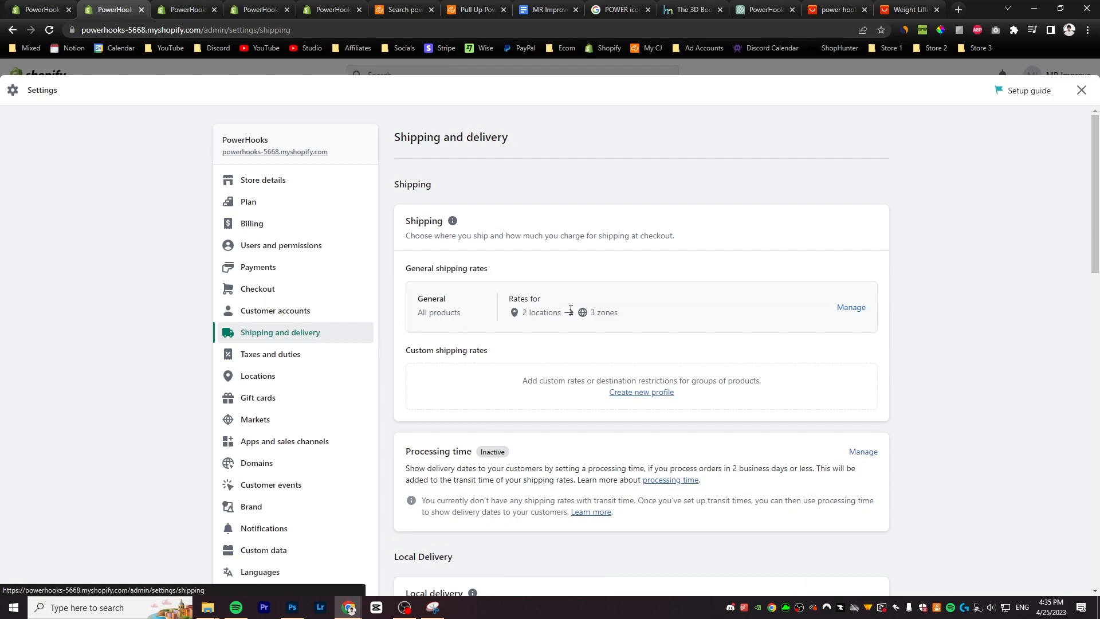
pyautogui.click(852, 308)
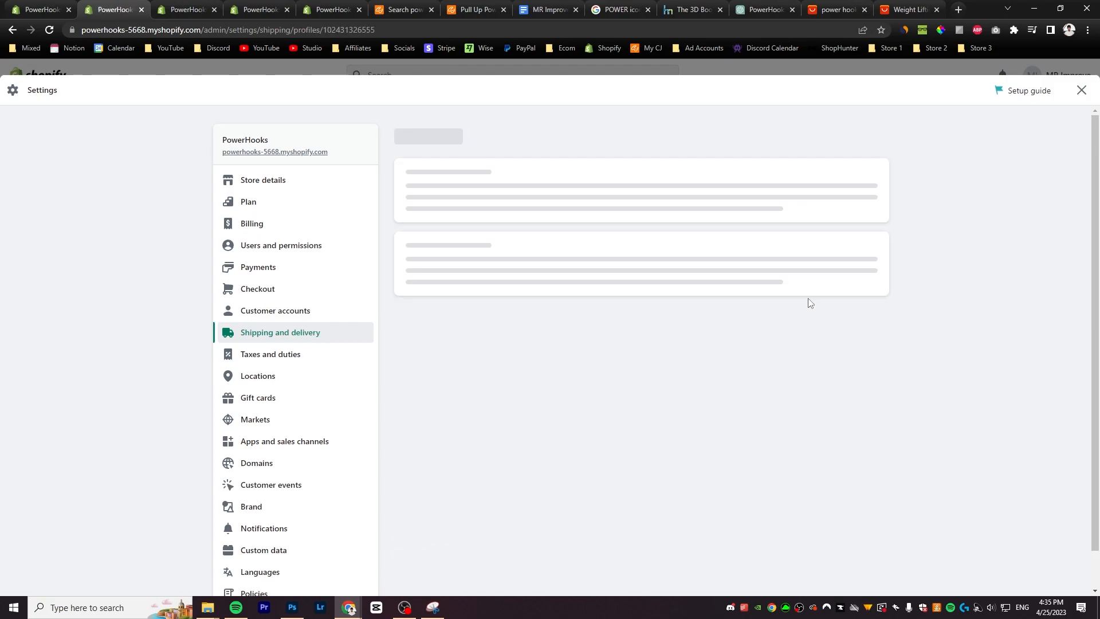
pyautogui.click(862, 500)
pyautogui.click(843, 552)
pyautogui.click(861, 386)
pyautogui.click(843, 441)
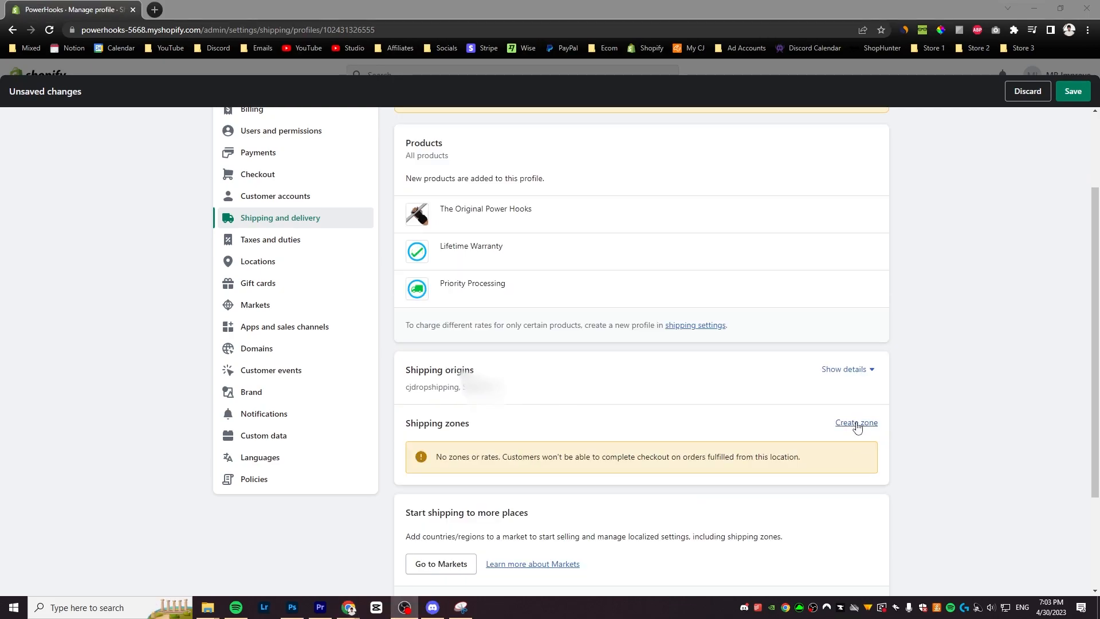
# Create a shipping zone named Worldwide that covers all International, European Union and United States countries
pyautogui.click(857, 423)
pyautogui.click(466, 176)
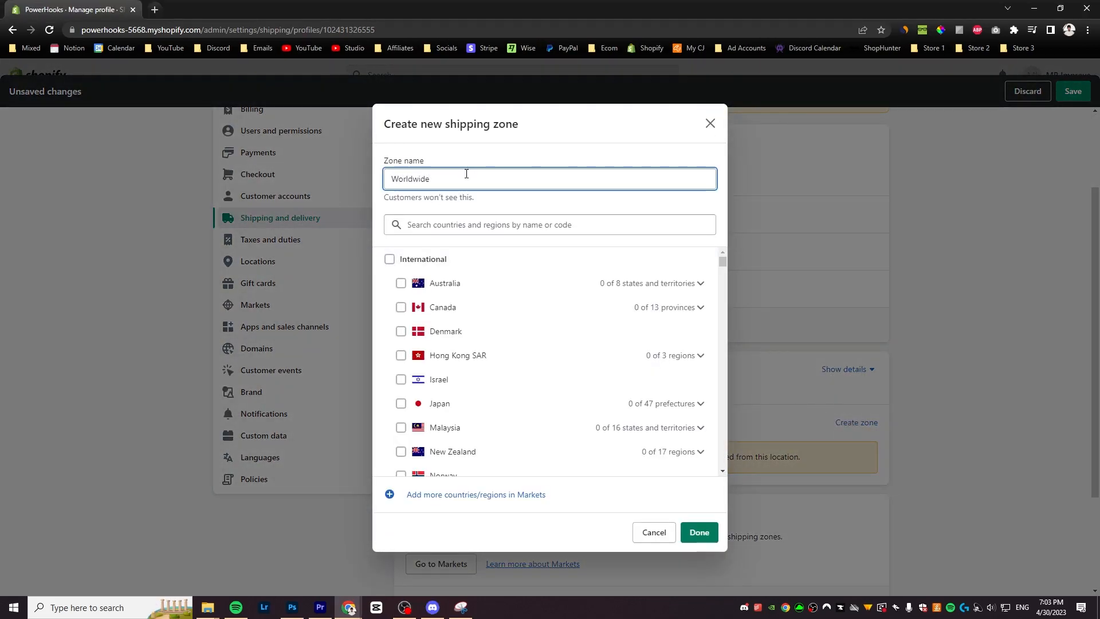
pyautogui.click(390, 259)
pyautogui.scroll(-6, 516, 355)
pyautogui.scroll(2, 474, 369)
pyautogui.click(390, 392)
pyautogui.scroll(-8, 545, 341)
pyautogui.click(389, 441)
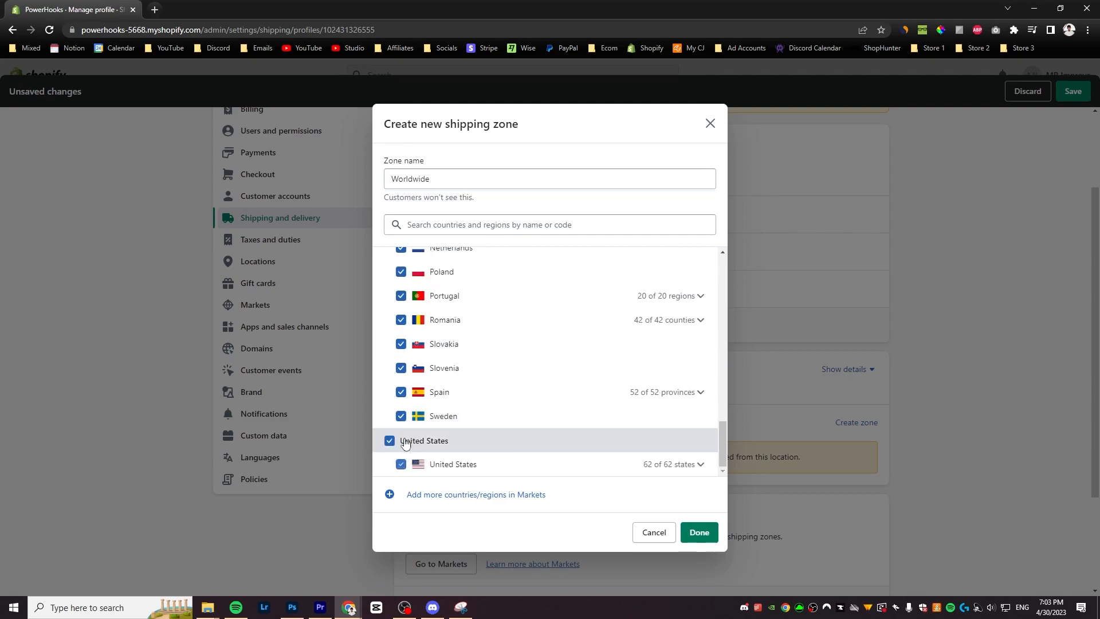
pyautogui.click(700, 532)
# Add a free rate named Free Shipping with a price of 0,00 to the Worldwide zone
pyautogui.click(431, 521)
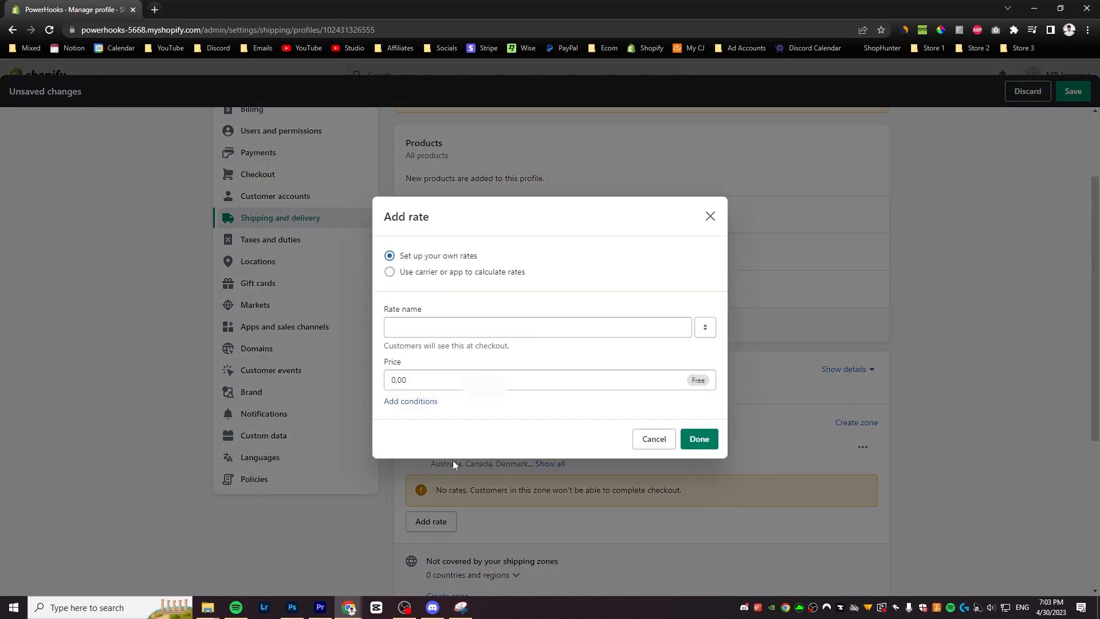
pyautogui.click(467, 330)
pyautogui.click(437, 351)
pyautogui.click(700, 439)
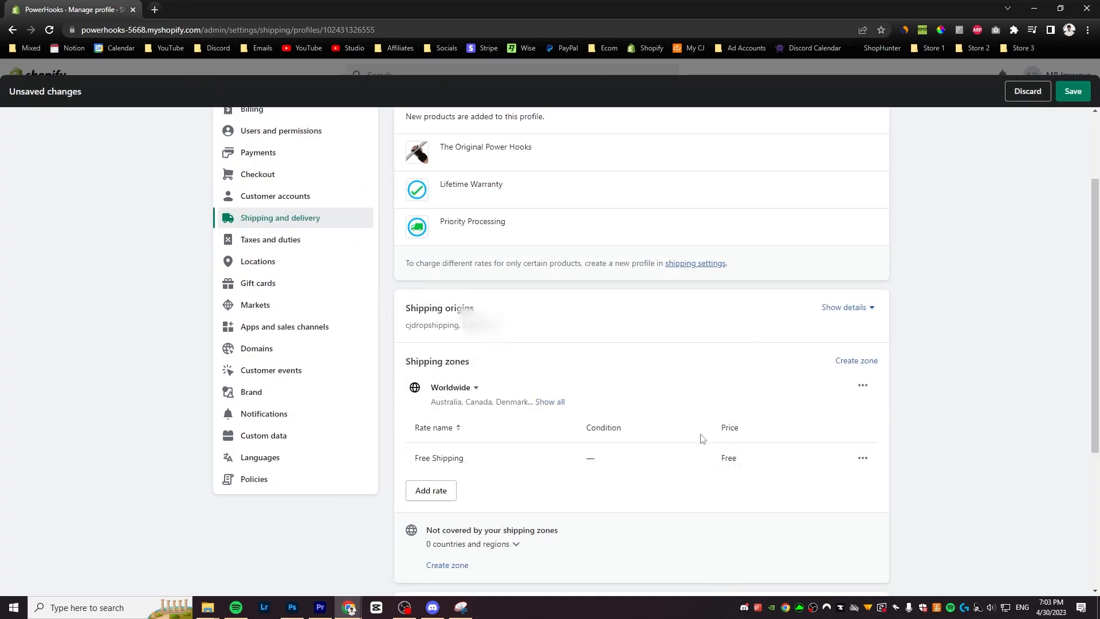
# In the Markets settings, set the International market's status to Active and save it
pyautogui.click(252, 420)
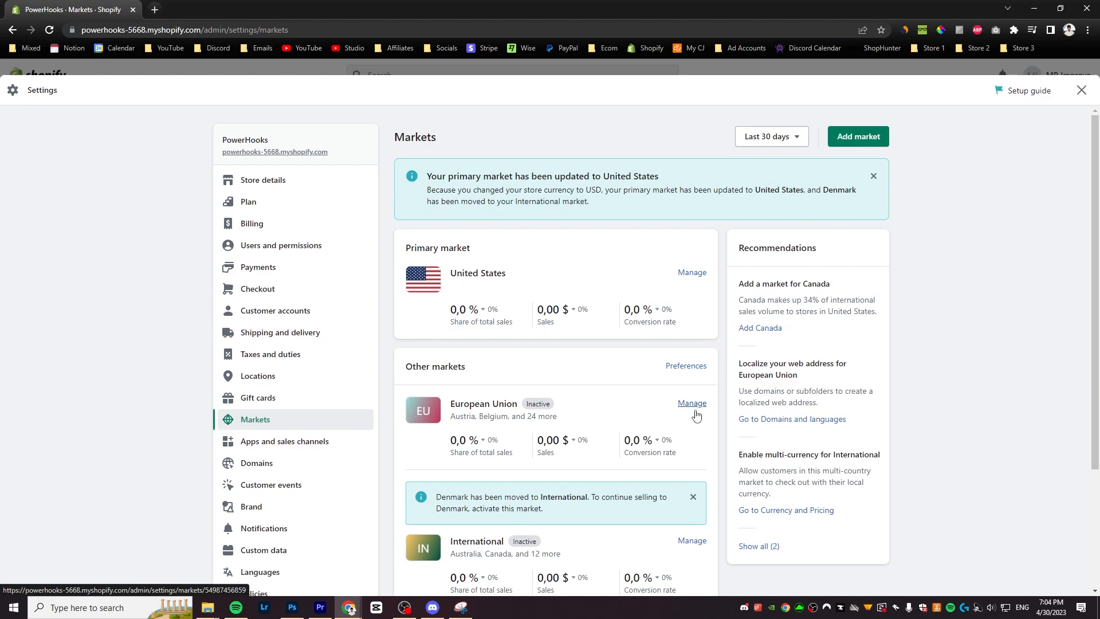
pyautogui.scroll(-2, 682, 452)
pyautogui.click(691, 427)
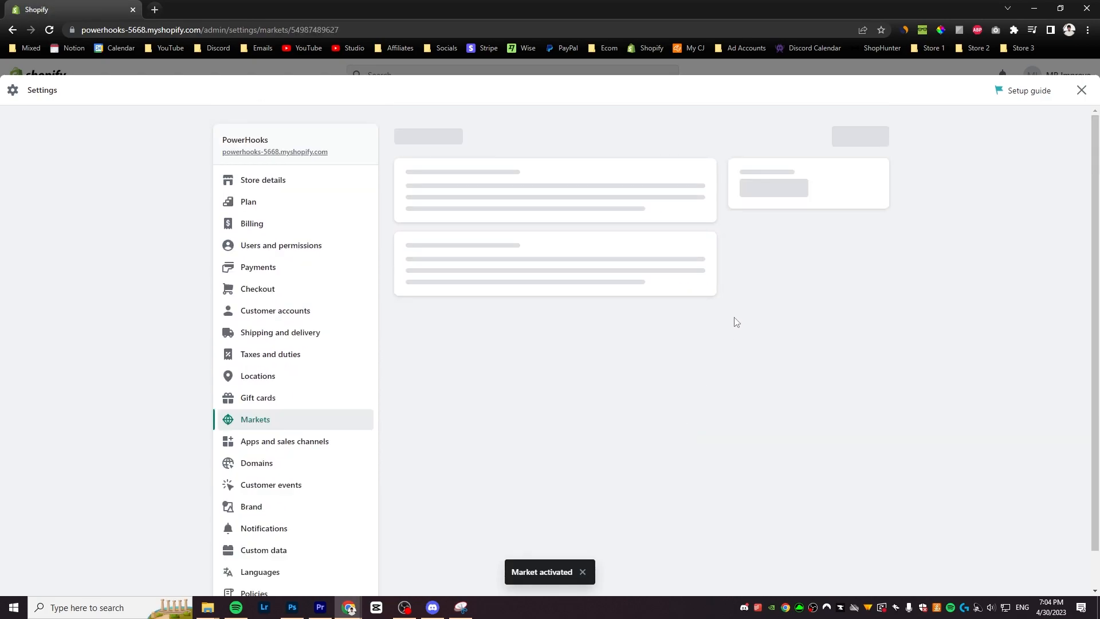
pyautogui.click(813, 204)
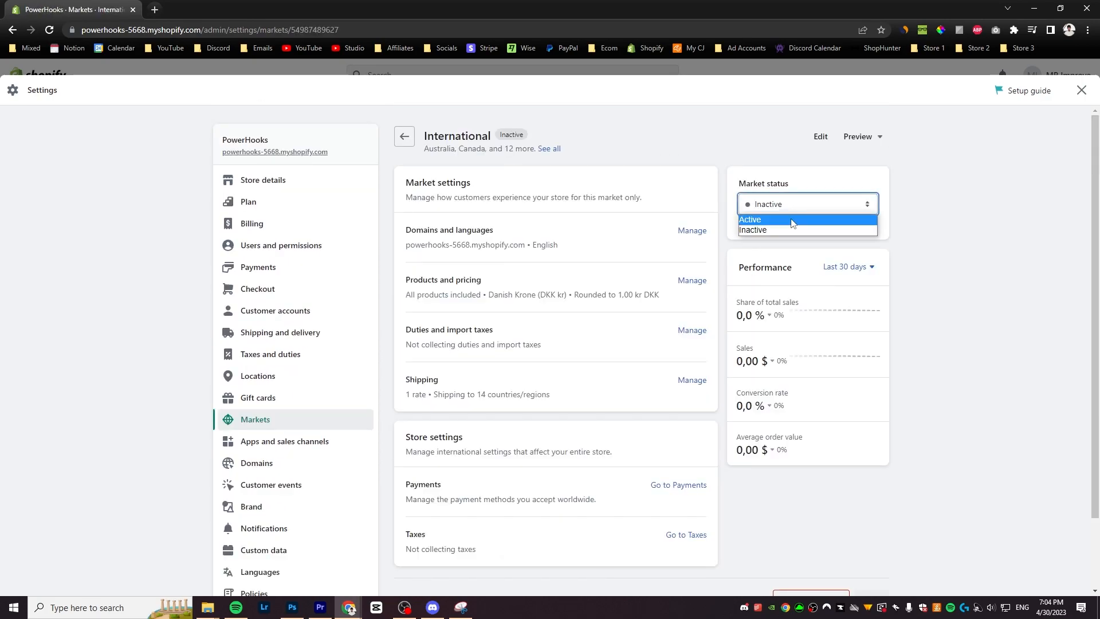
pyautogui.click(796, 228)
pyautogui.click(1074, 95)
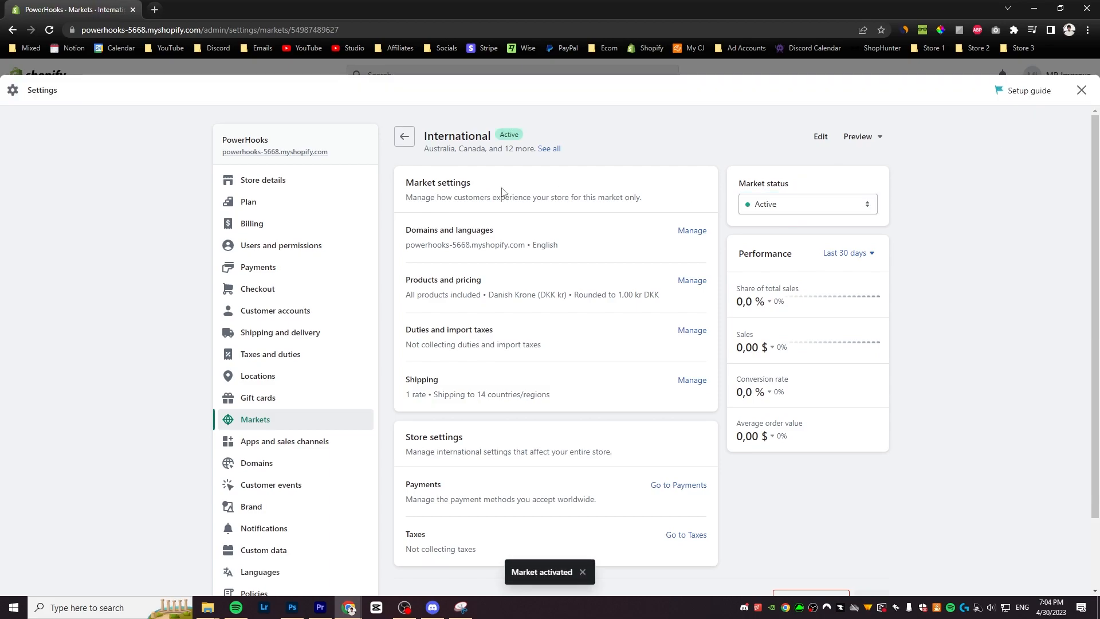
# Return to the markets list and set the European Union market's status to Active
pyautogui.click(407, 143)
pyautogui.click(692, 402)
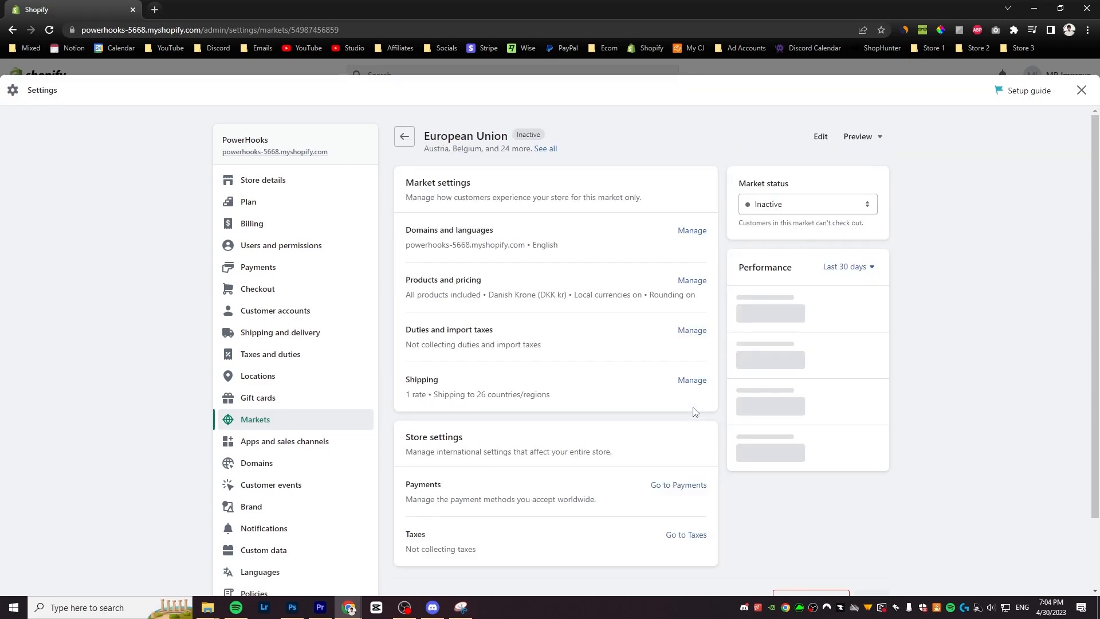
pyautogui.click(802, 205)
pyautogui.click(783, 225)
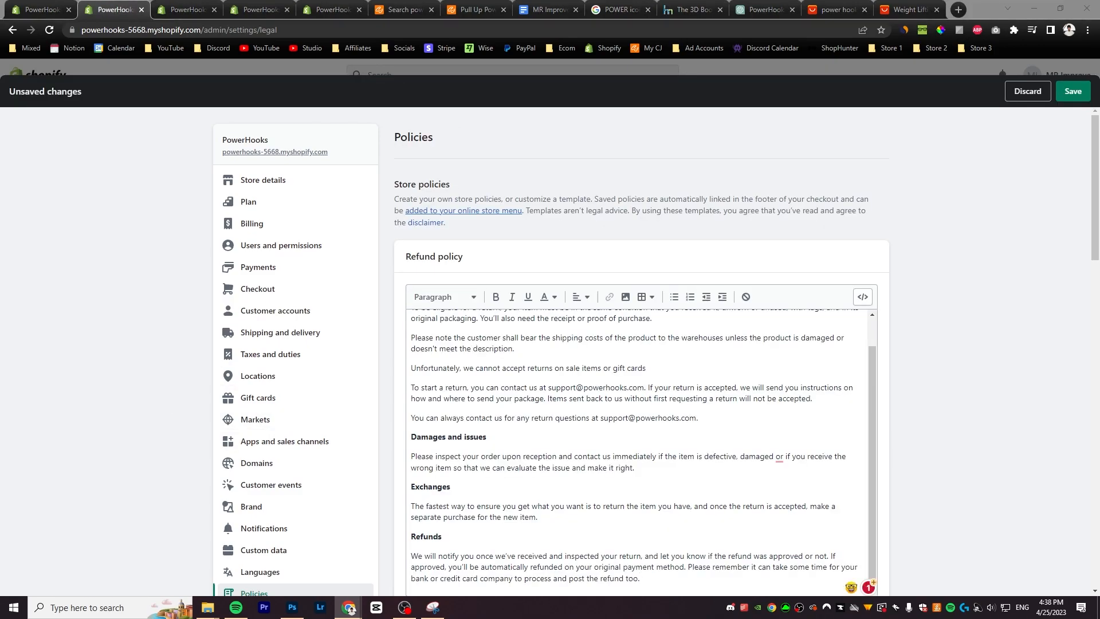
# Fill in the privacy policy from Shopify's template and save the store policies
pyautogui.scroll(-5, 587, 370)
pyautogui.click(454, 476)
pyautogui.scroll(-15, 587, 370)
pyautogui.click(1073, 91)
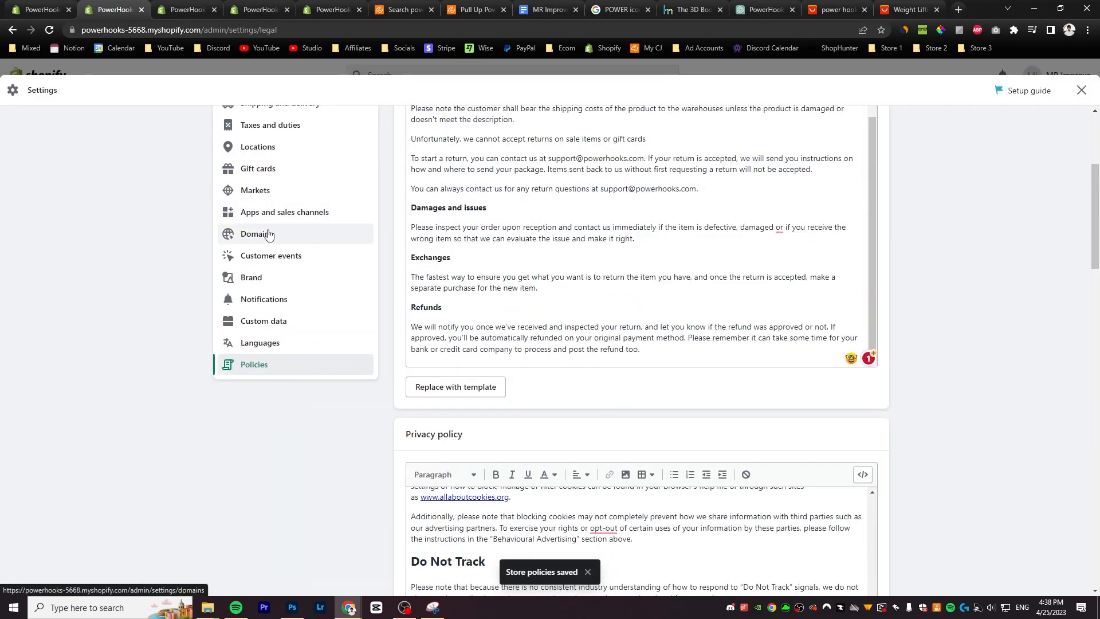
# In the Domains settings, start buying a new domain and search for the name Powerhooks
pyautogui.click(261, 233)
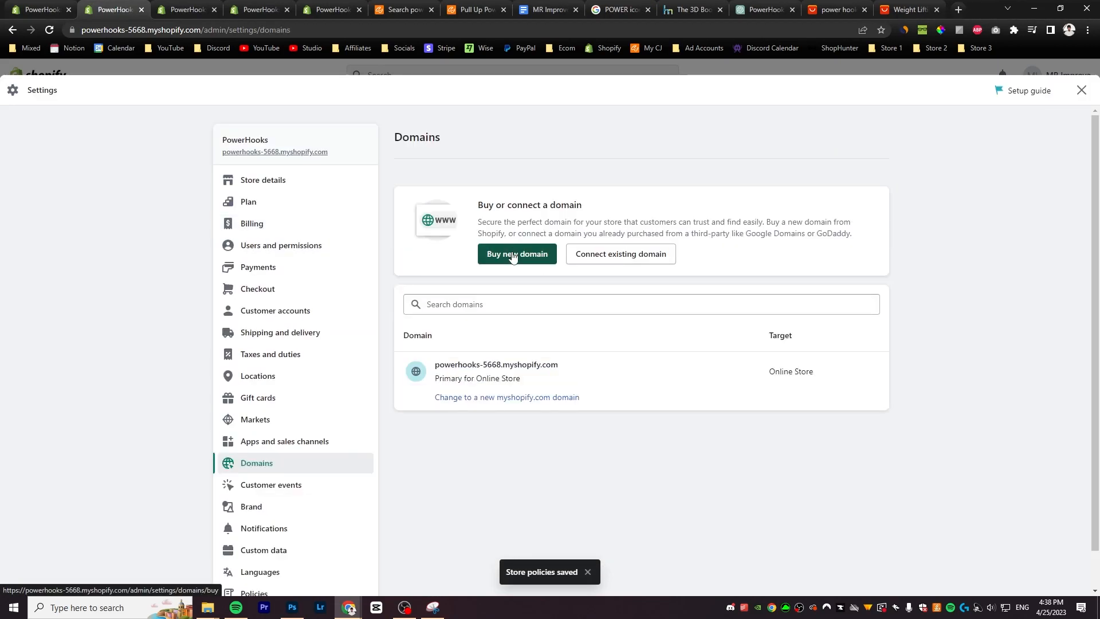
pyautogui.click(512, 256)
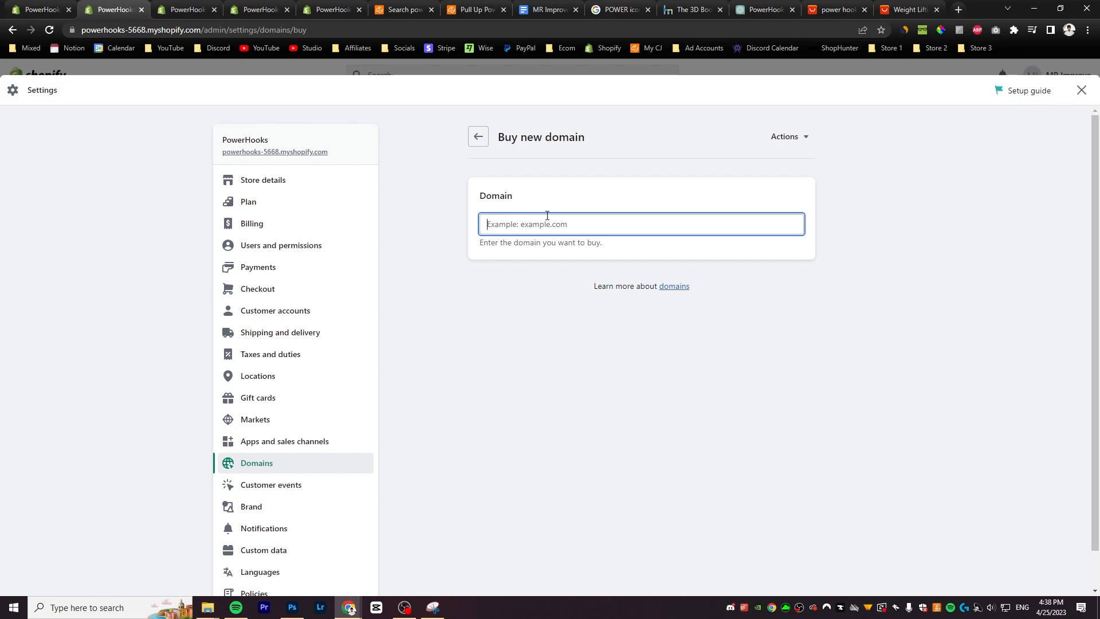
pyautogui.write('Powerhook')
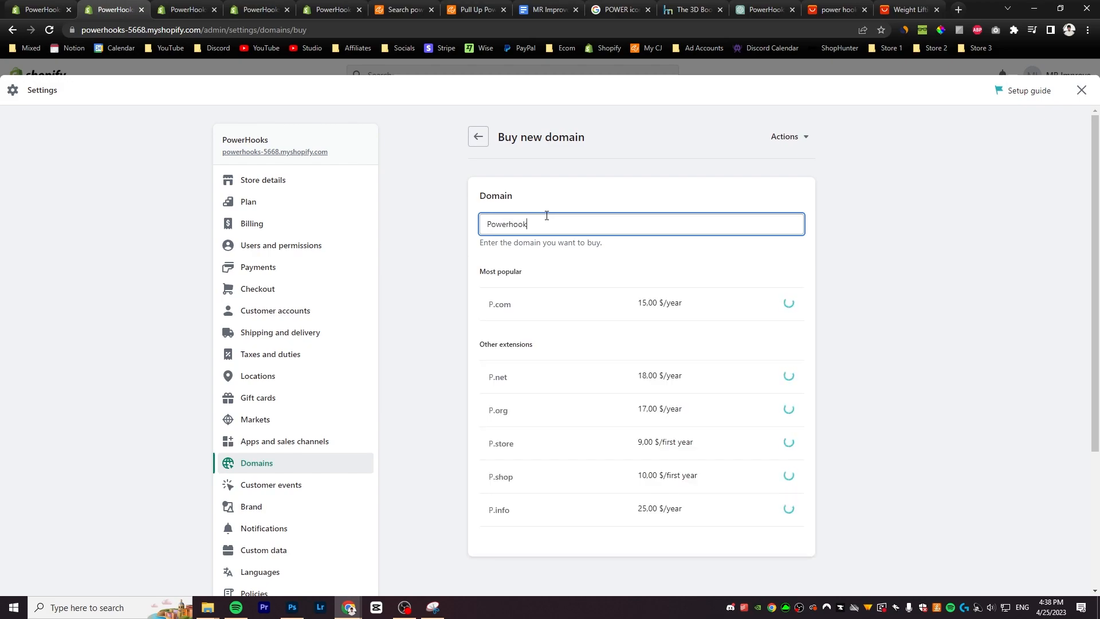
pyautogui.write('s')
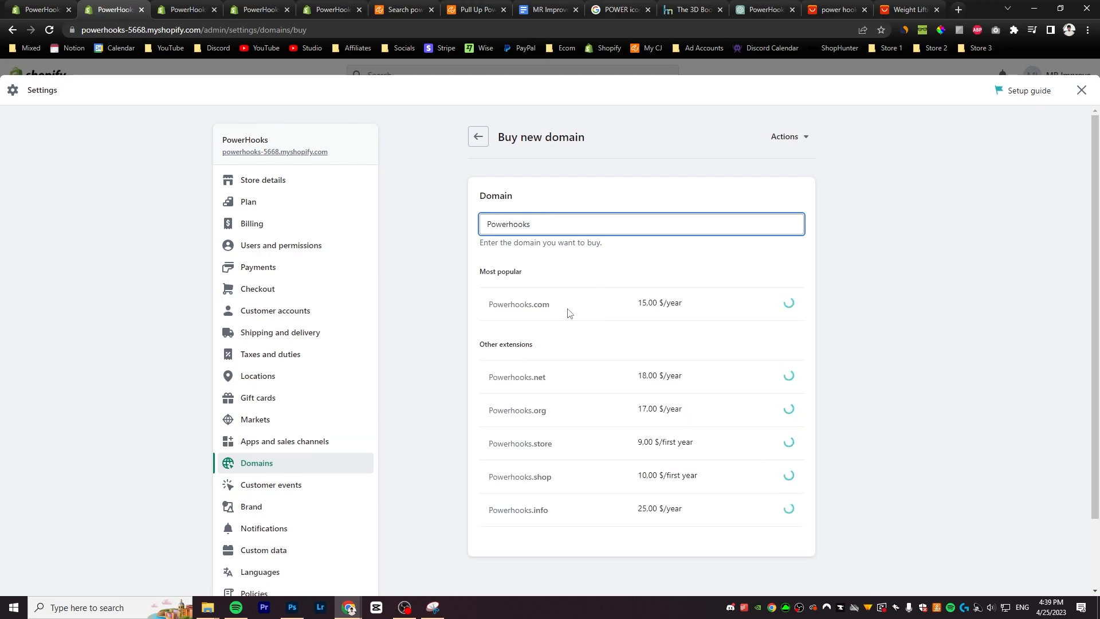
pyautogui.moveTo(551, 304); pyautogui.dragTo(528, 303)
pyautogui.click(557, 228)
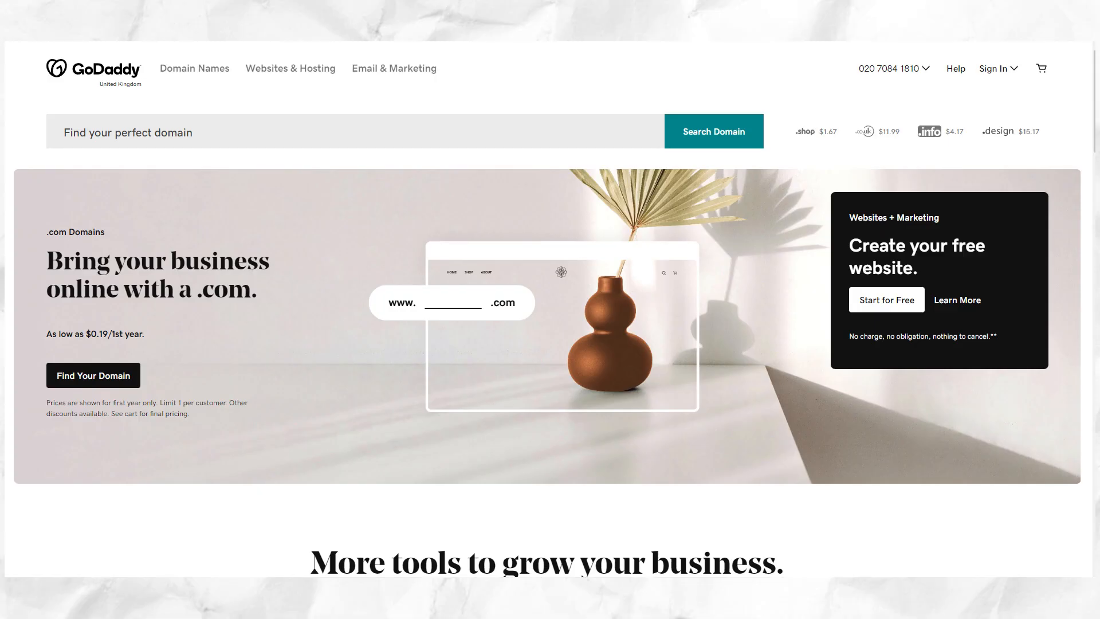
pyautogui.moveTo(508, 304); pyautogui.dragTo(610, 302)
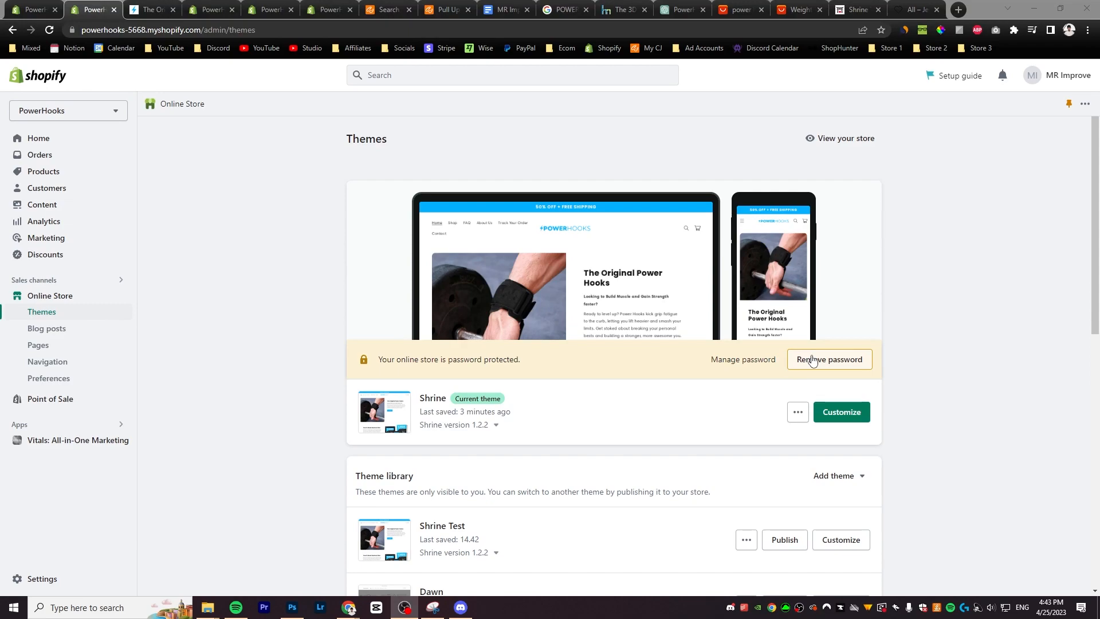
# Remove the online store's password protection
pyautogui.click(812, 359)
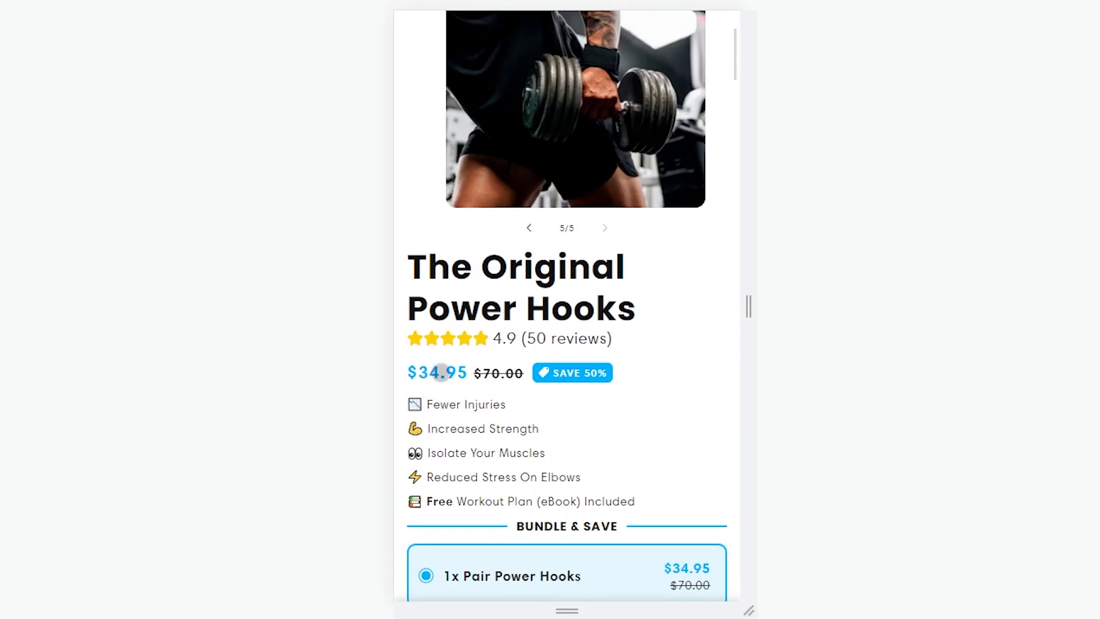
# Try the bundle offers on the mobile product page, ending with the 3x Pair Power Hooks option selected
pyautogui.scroll(-3, 694, 408)
pyautogui.click(634, 486)
pyautogui.click(598, 522)
pyautogui.scroll(-6, 619, 493)
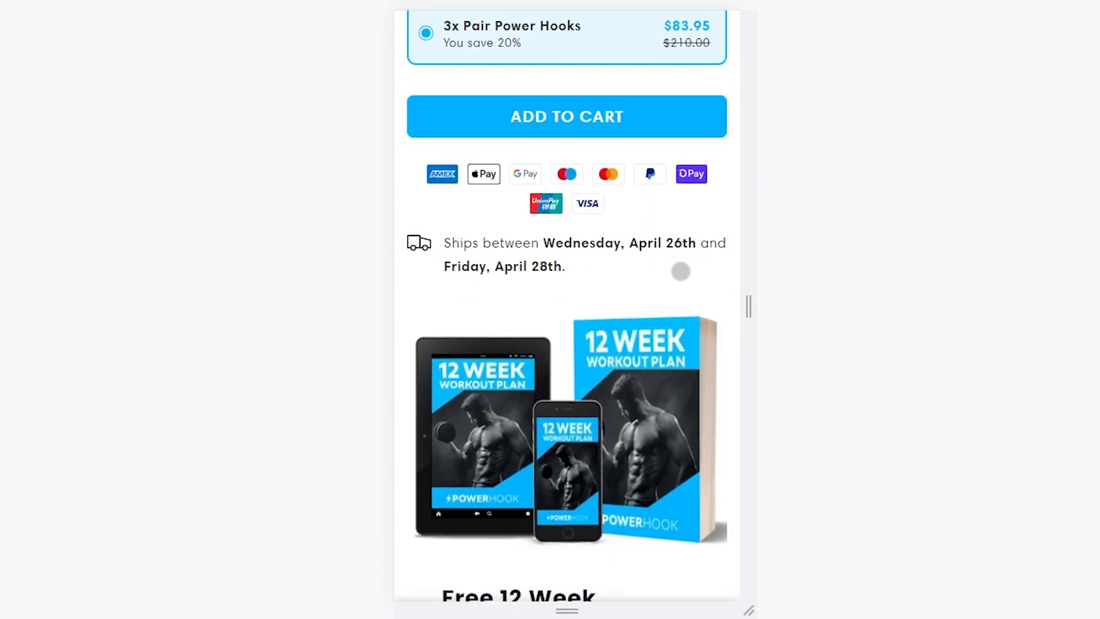
# Examine the rest of the mobile product page, including the benefits slider, comparison table, testimonials, FAQ and customer reviews
pyautogui.scroll(-10, 725, 310)
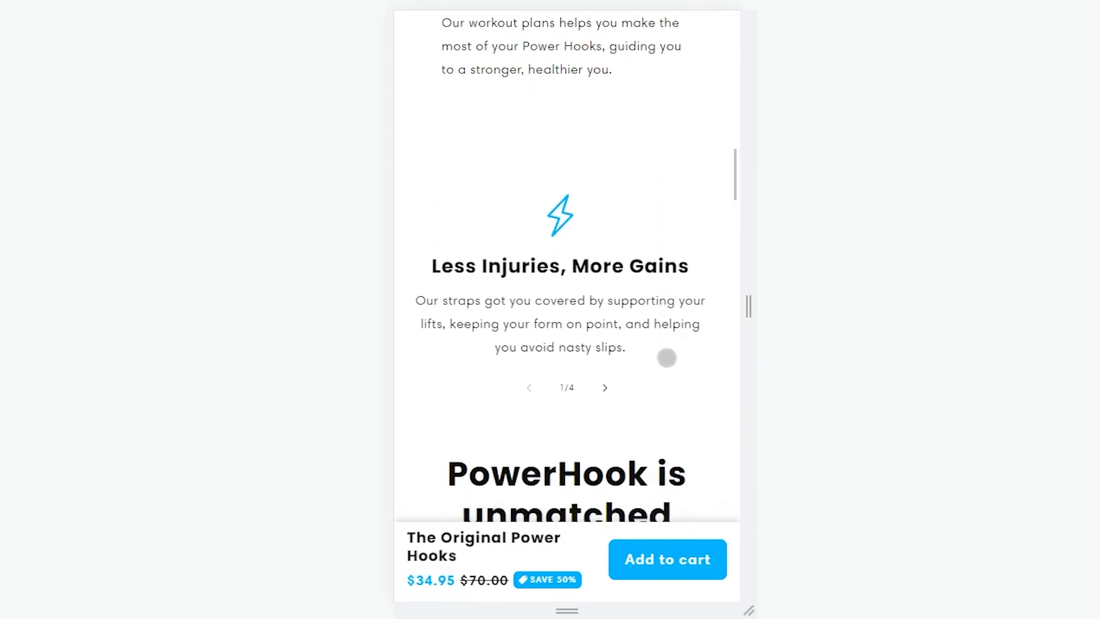
pyautogui.scroll(-5, 667, 419)
pyautogui.scroll(5, 690, 359)
pyautogui.moveTo(693, 320); pyautogui.dragTo(597, 304)
pyautogui.scroll(-10, 683, 353)
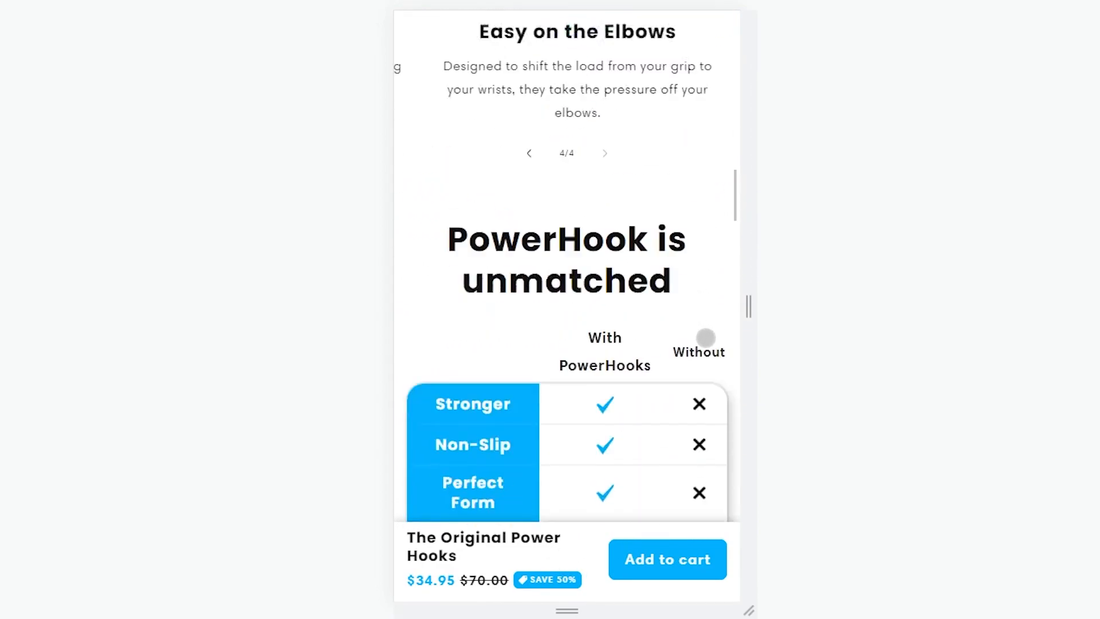
pyautogui.scroll(-15, 708, 346)
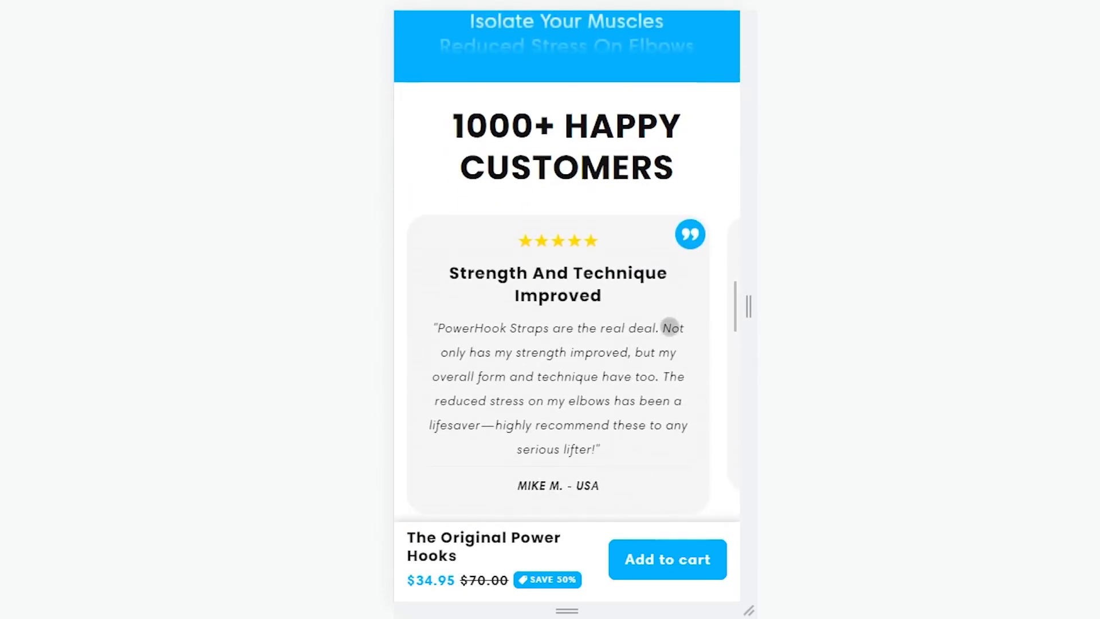
pyautogui.scroll(-10, 680, 459)
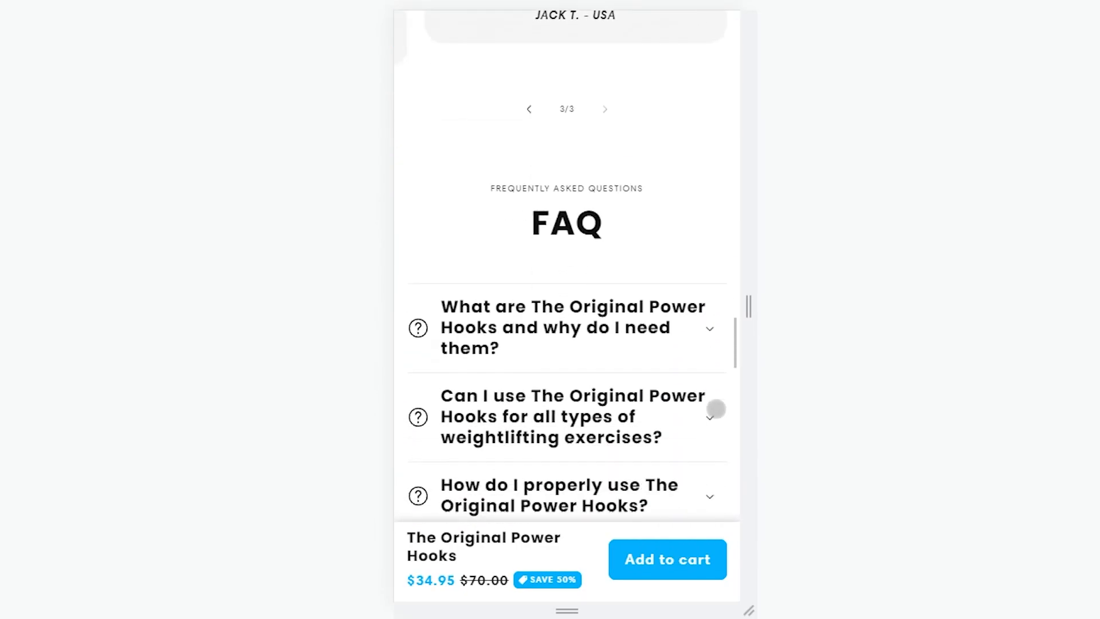
pyautogui.scroll(-15, 685, 357)
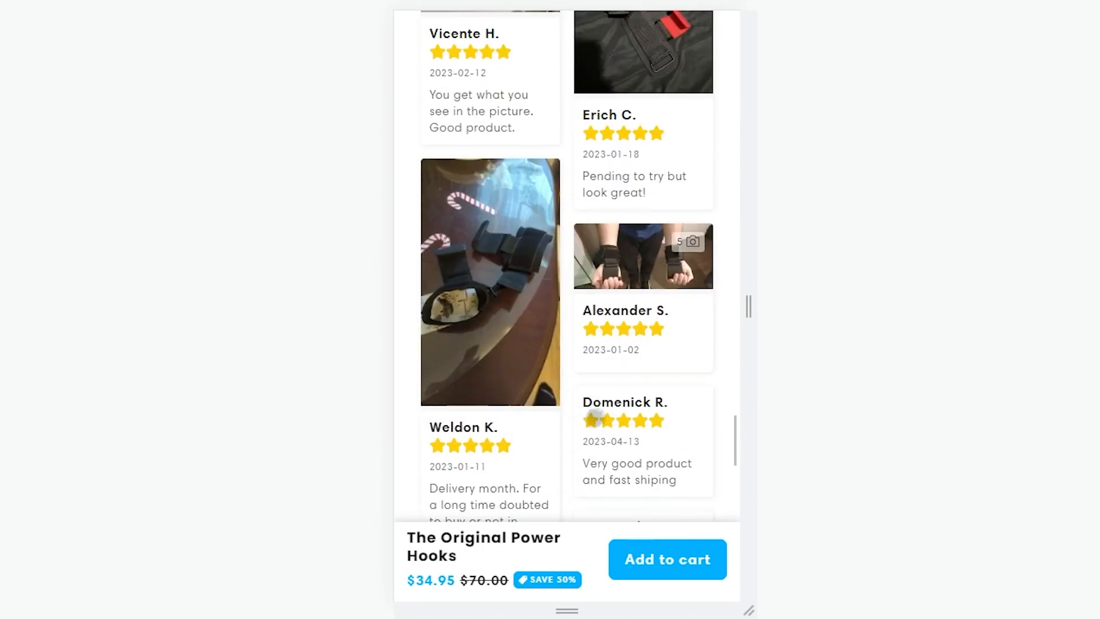
pyautogui.scroll(-5, 619, 445)
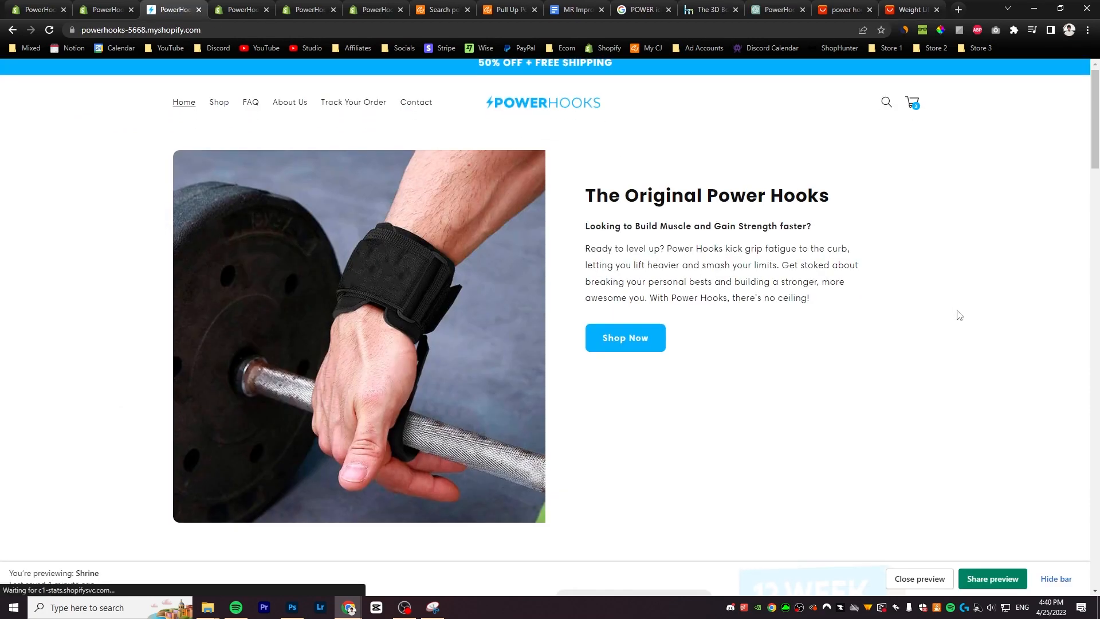
# Hide the theme preview bar on the desktop home page and review its sections down to the FAQ and contact form
pyautogui.scroll(-10, 958, 314)
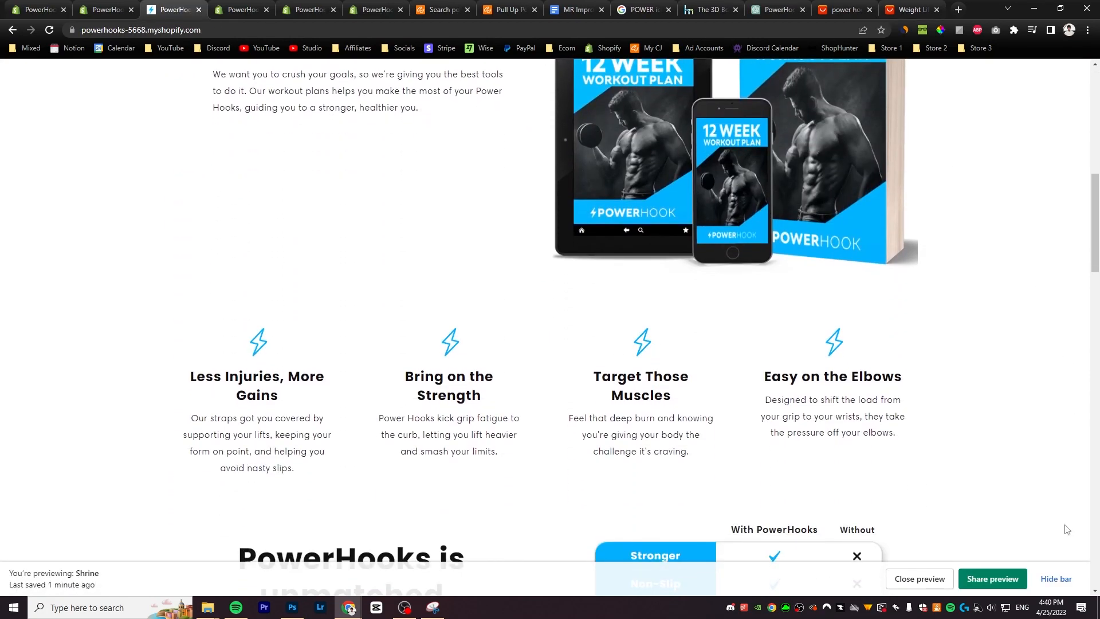
pyautogui.click(1057, 578)
pyautogui.scroll(-11, 1069, 354)
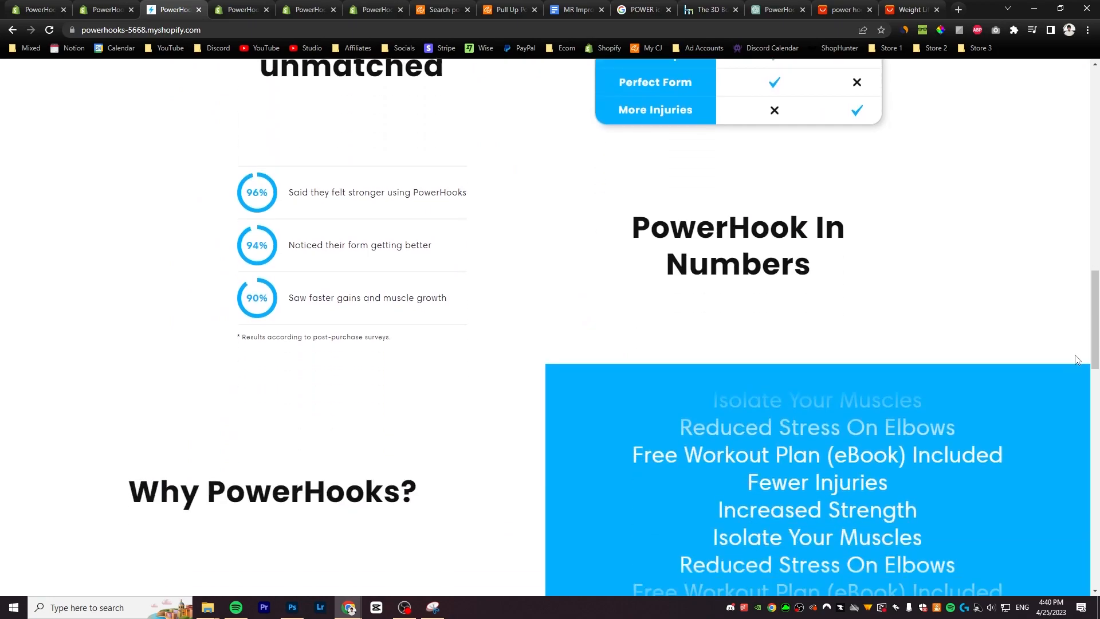
pyautogui.scroll(-15, 1069, 354)
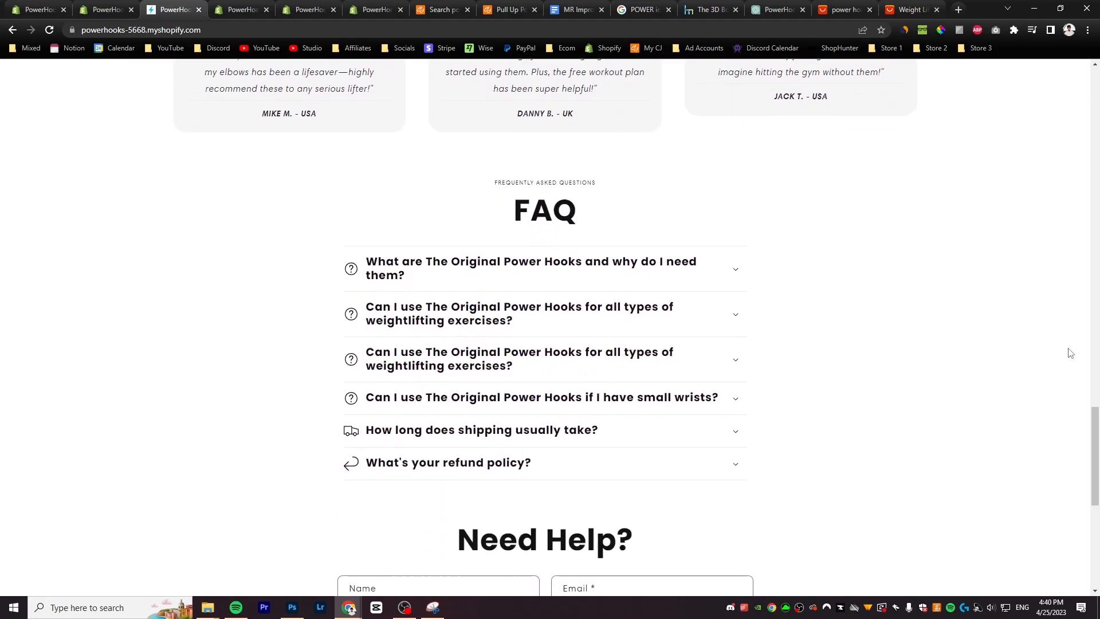
pyautogui.scroll(-4, 1063, 351)
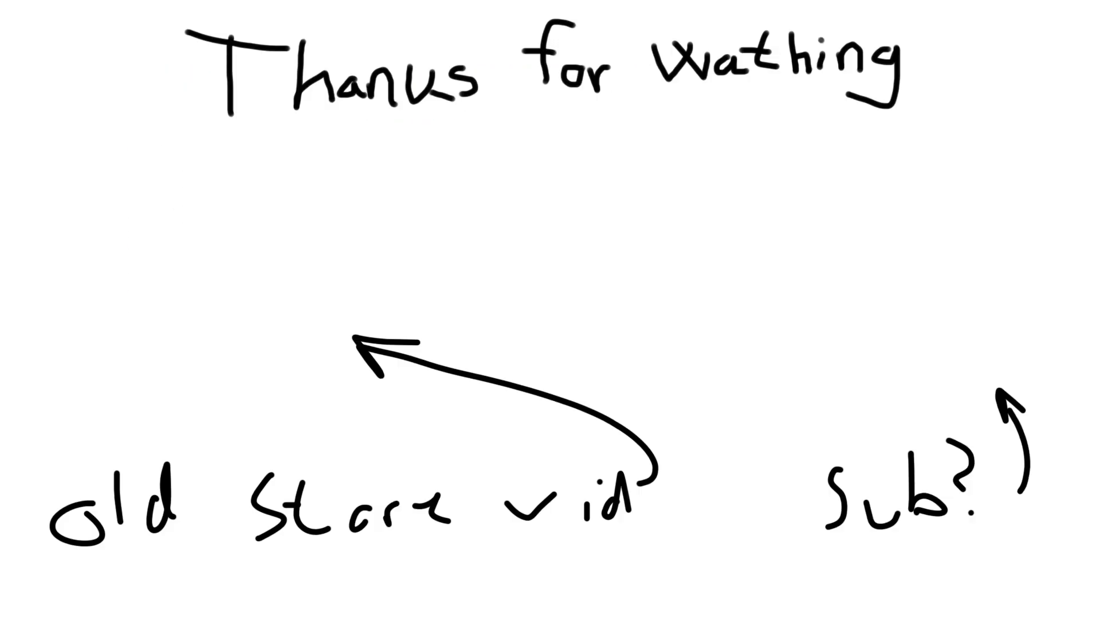